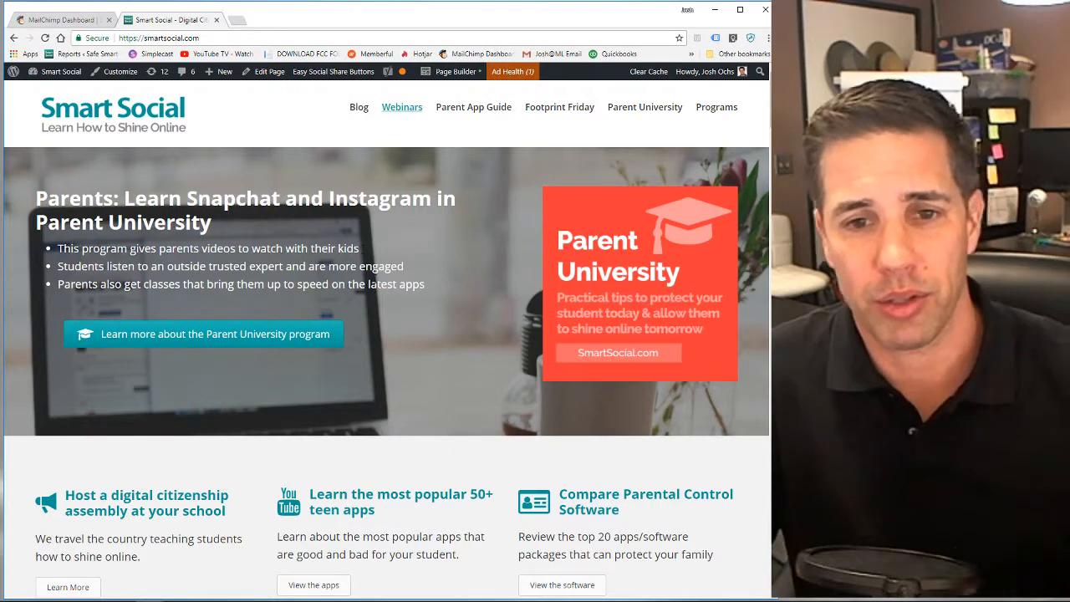
Look through the Smart Social homepage down to the blog section and open the Tide Pod Challenge post.
scroll(412, 273, down, 3)
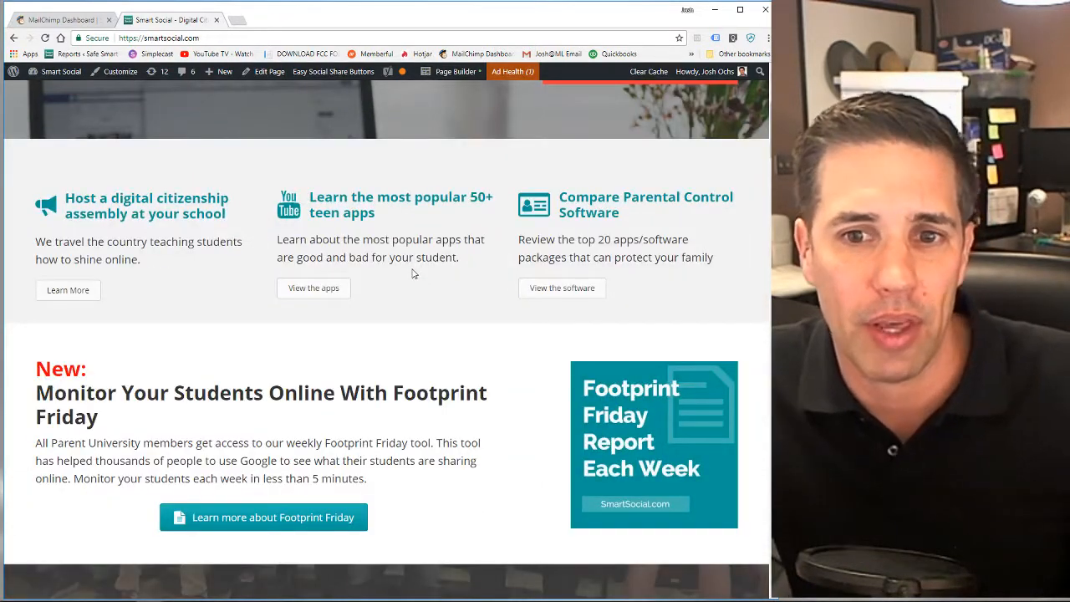
scroll(412, 273, down, 6)
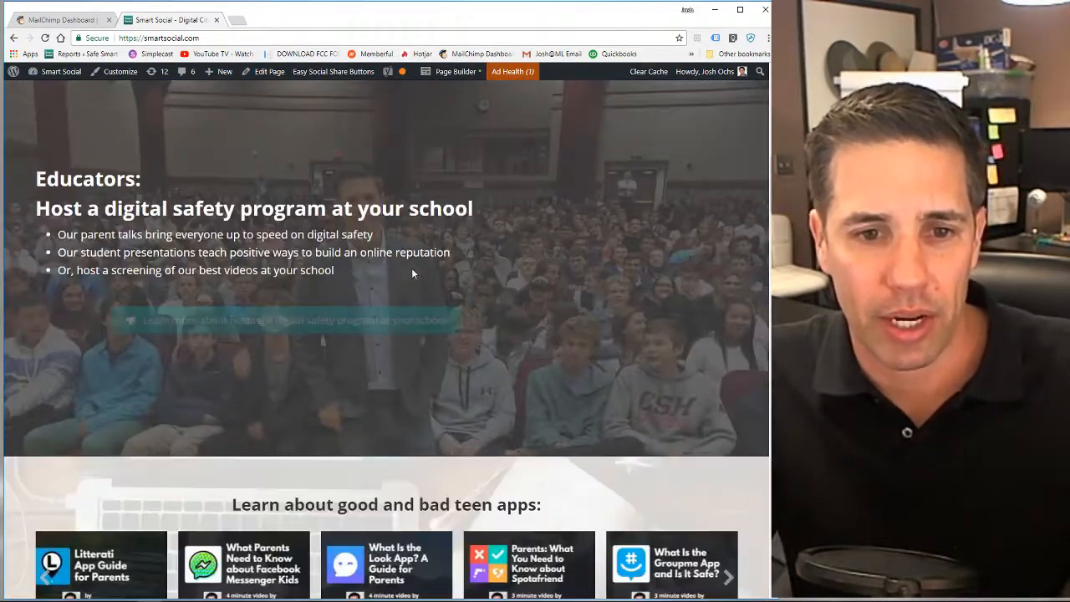
scroll(412, 267, down, 10)
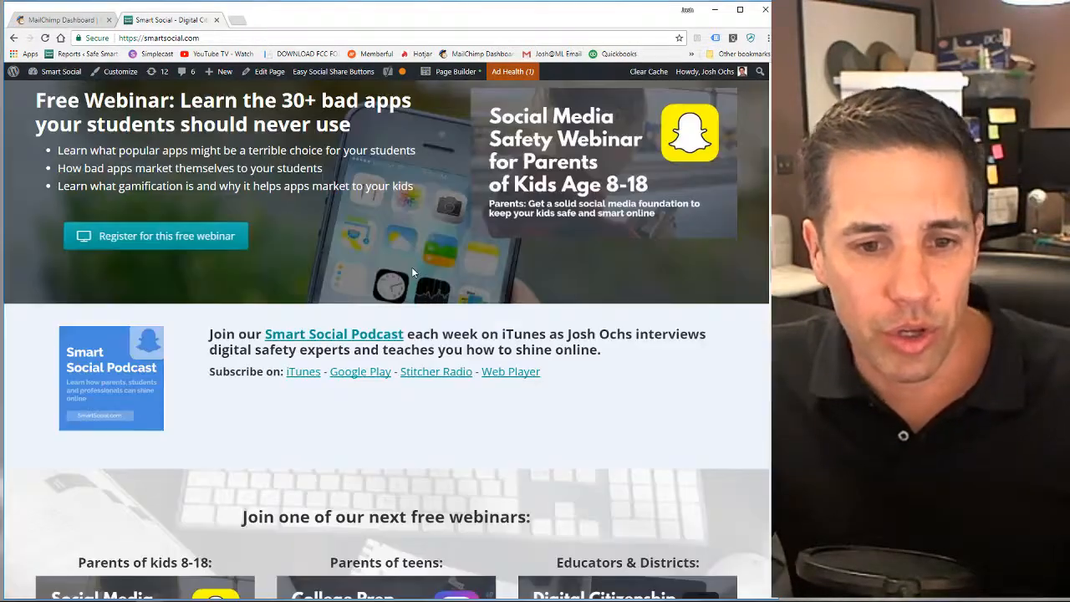
scroll(412, 267, down, 3)
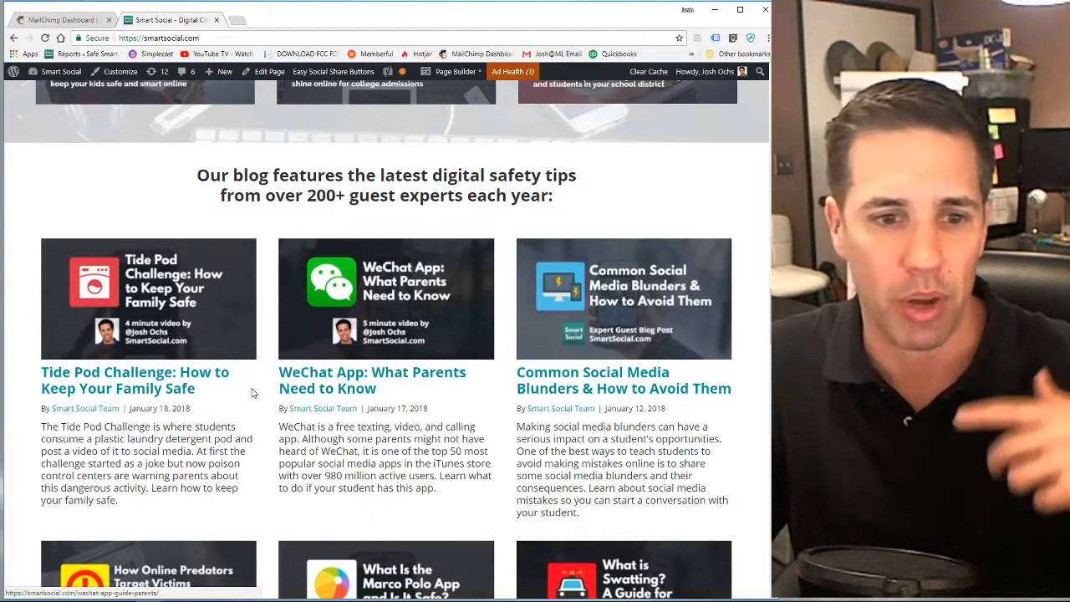
click(127, 378)
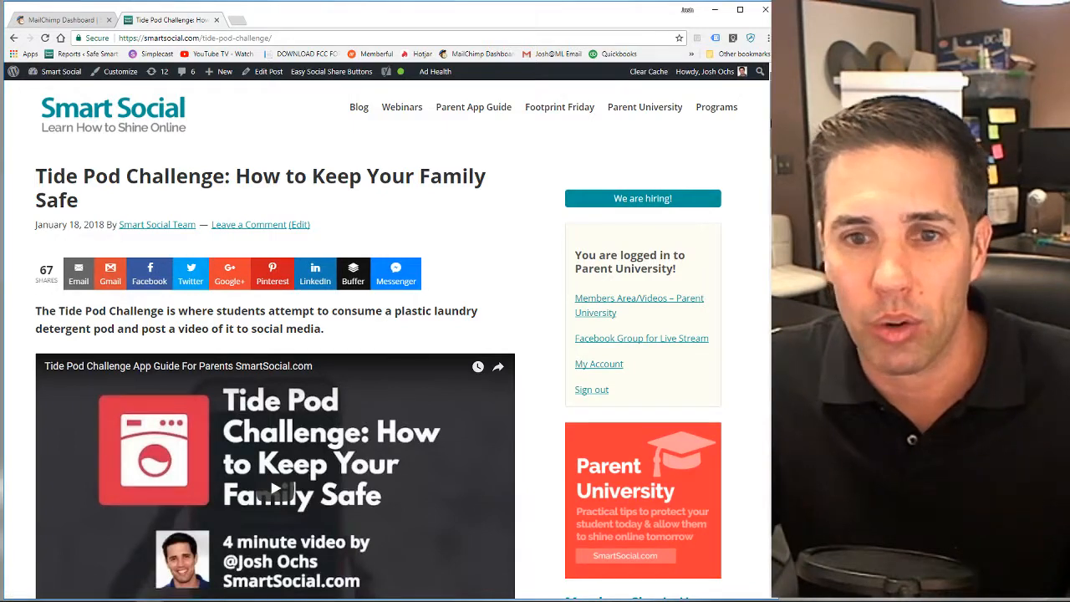
Read through the Tide Pod Challenge article, from its video to the advice for parents.
scroll(553, 193, down, 2)
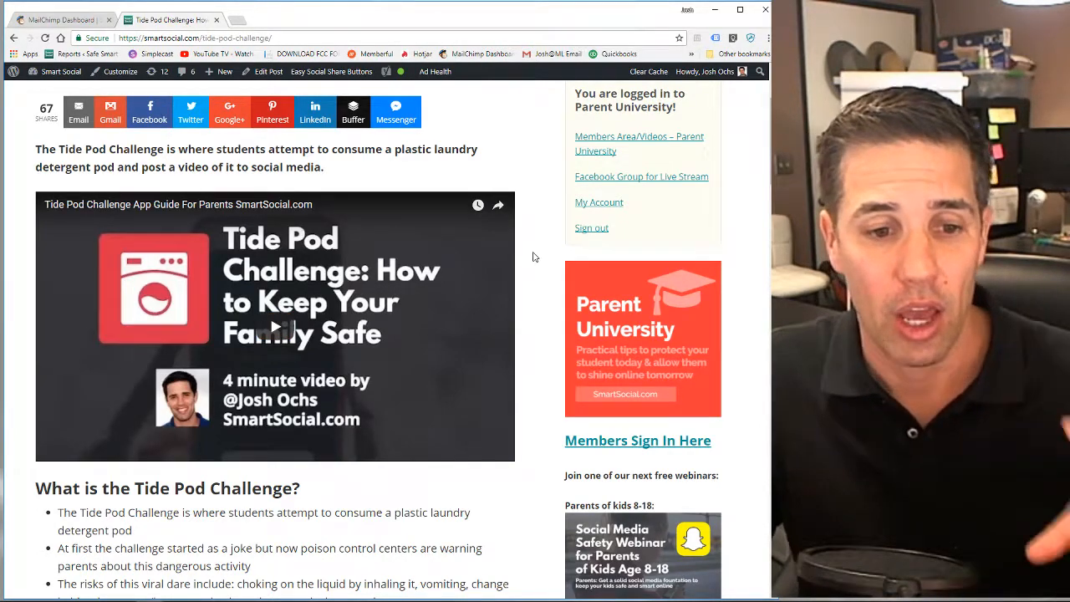
scroll(535, 257, down, 5)
scroll(535, 256, down, 6)
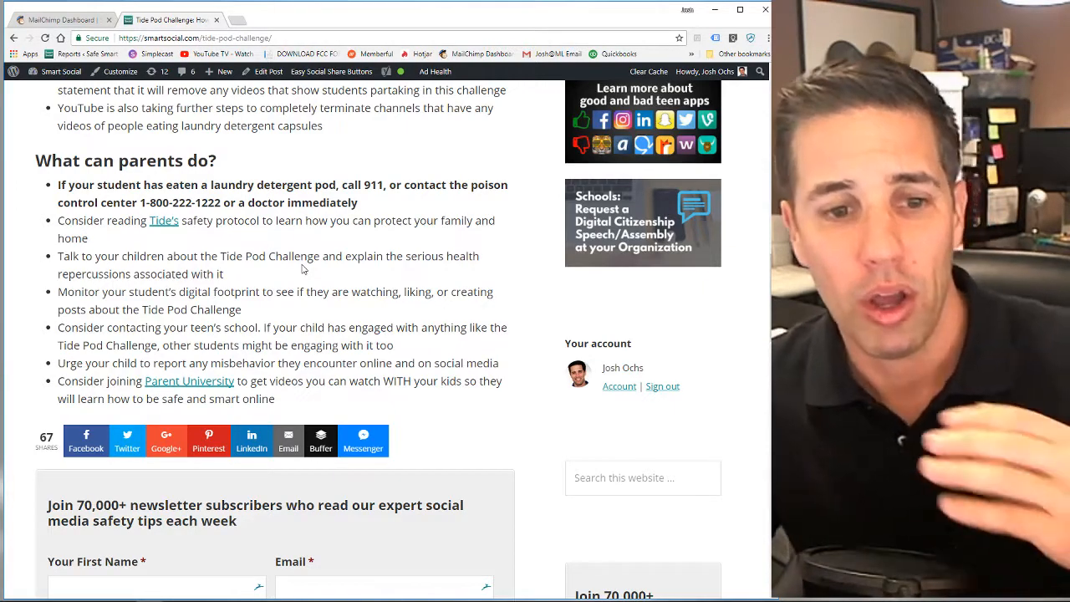
scroll(303, 268, up, 12)
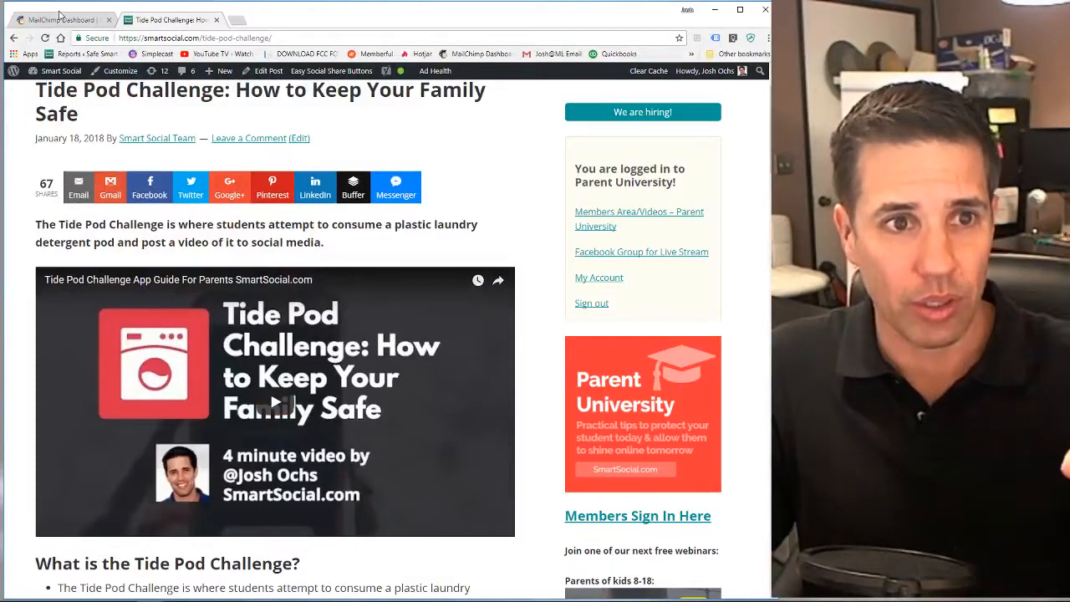
Switch to MailChimp and review the subscriber lists with their subscriber, open and click figures.
click(61, 17)
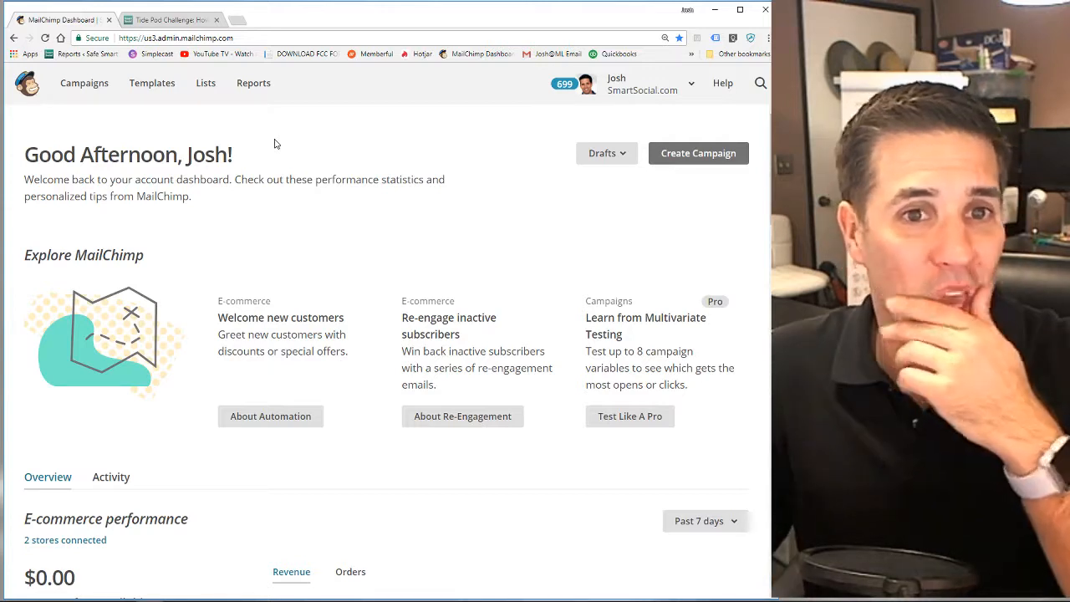
click(204, 88)
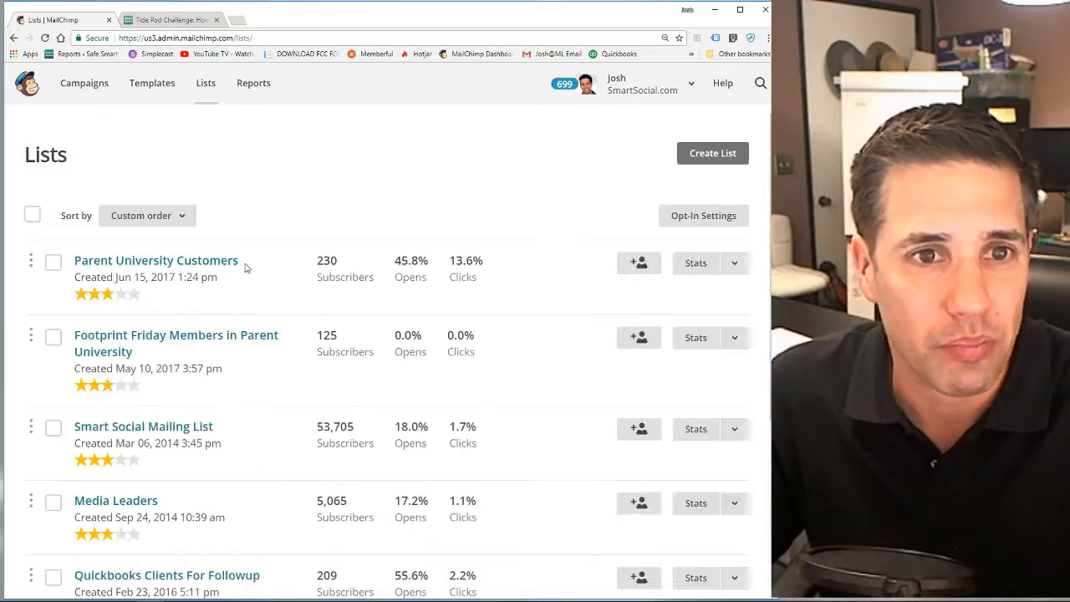
scroll(374, 378, down, 3)
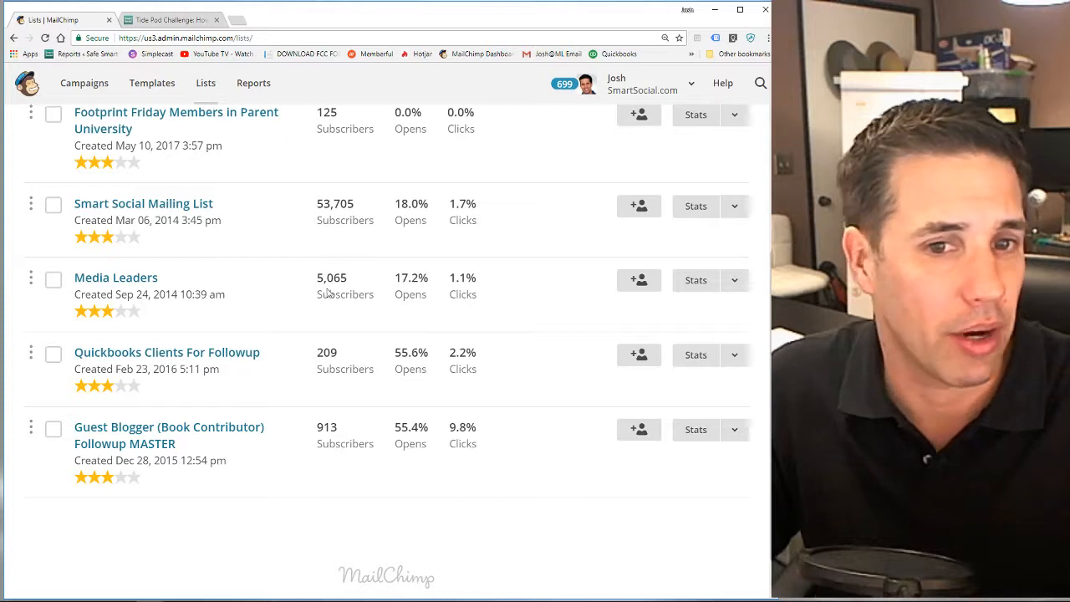
scroll(330, 284, up, 1)
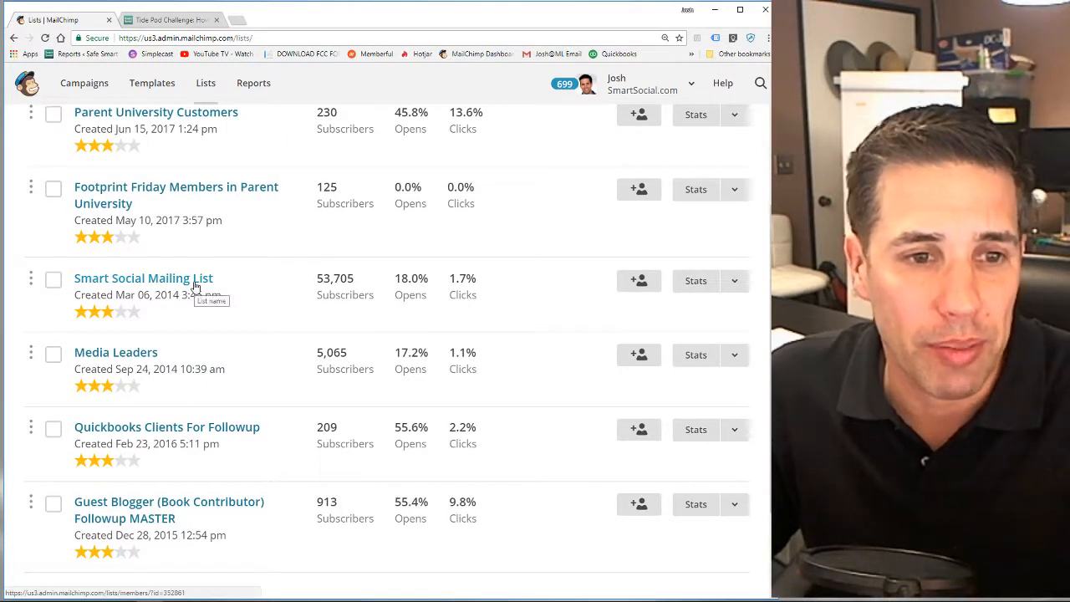
scroll(197, 284, up, 2)
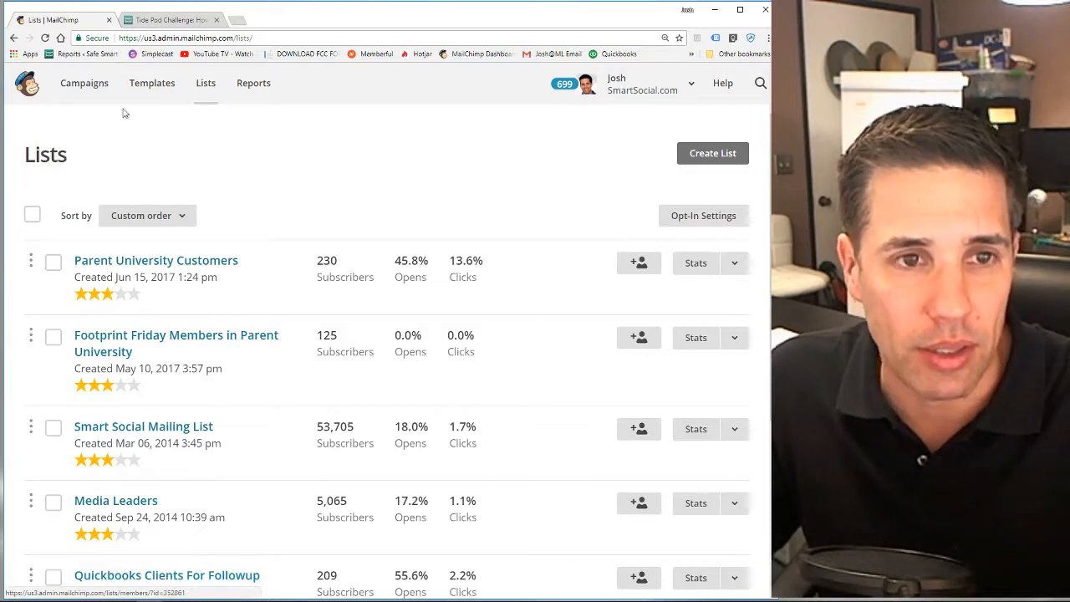
Go to the campaigns overview and show the recent campaigns instead of the Footprint Friday folder.
click(84, 83)
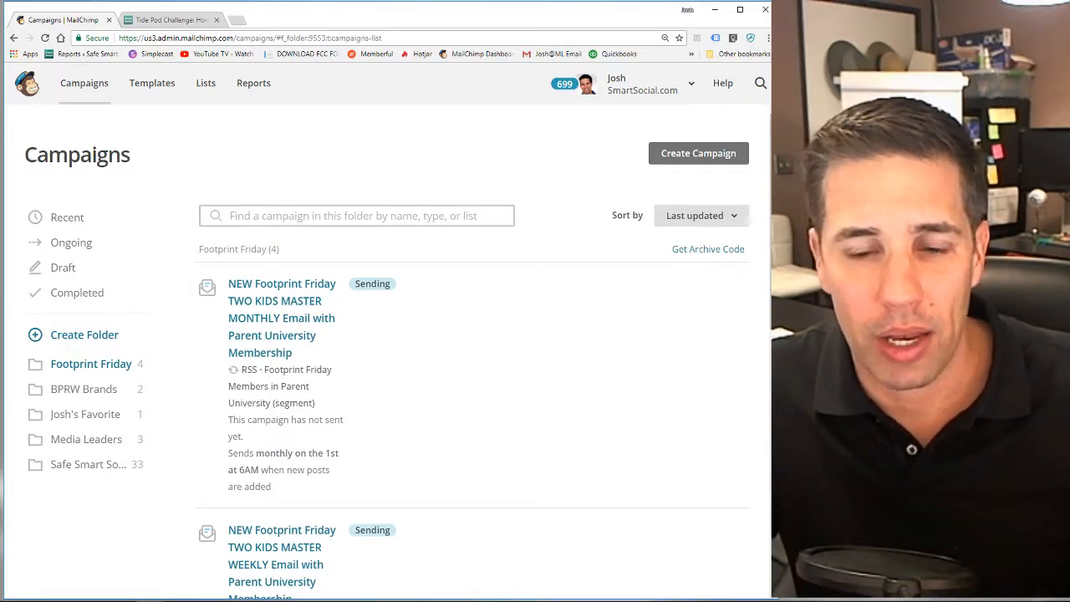
scroll(295, 305, down, 4)
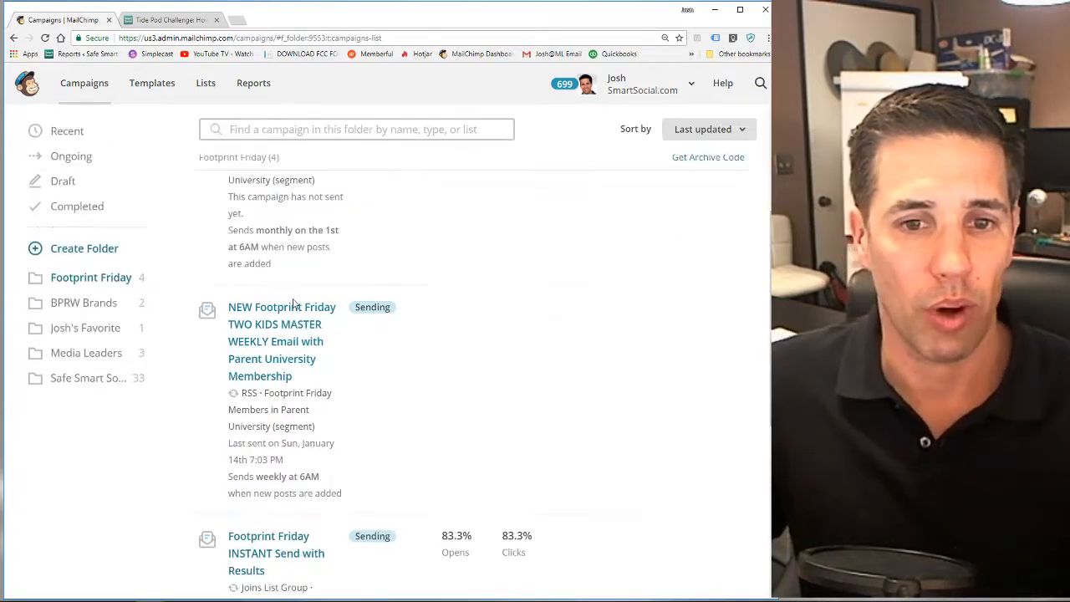
scroll(126, 285, up, 4)
click(65, 216)
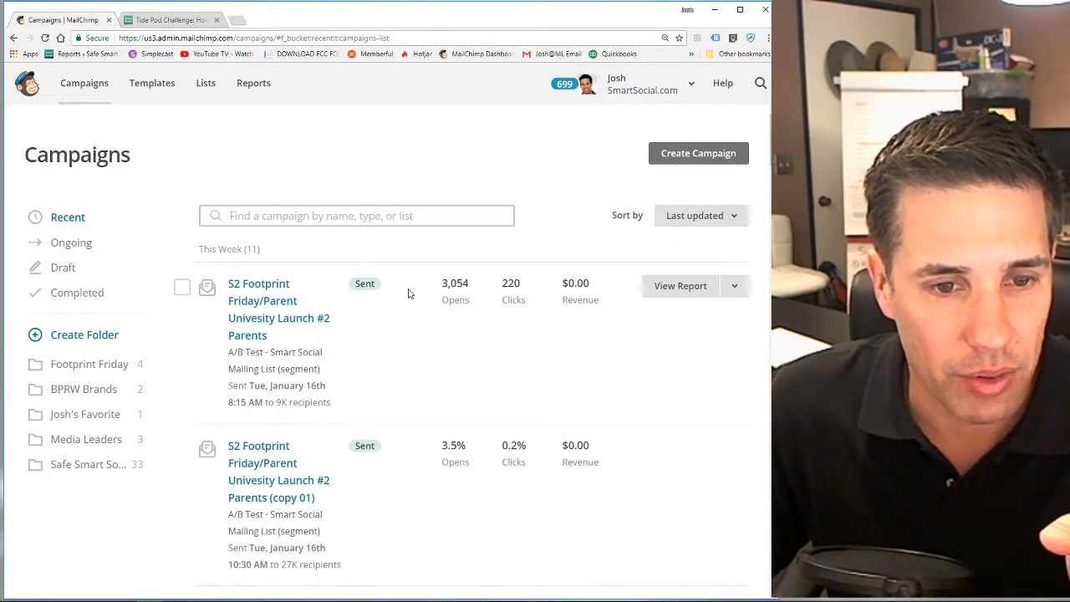
scroll(409, 294, down, 1)
scroll(409, 294, up, 1)
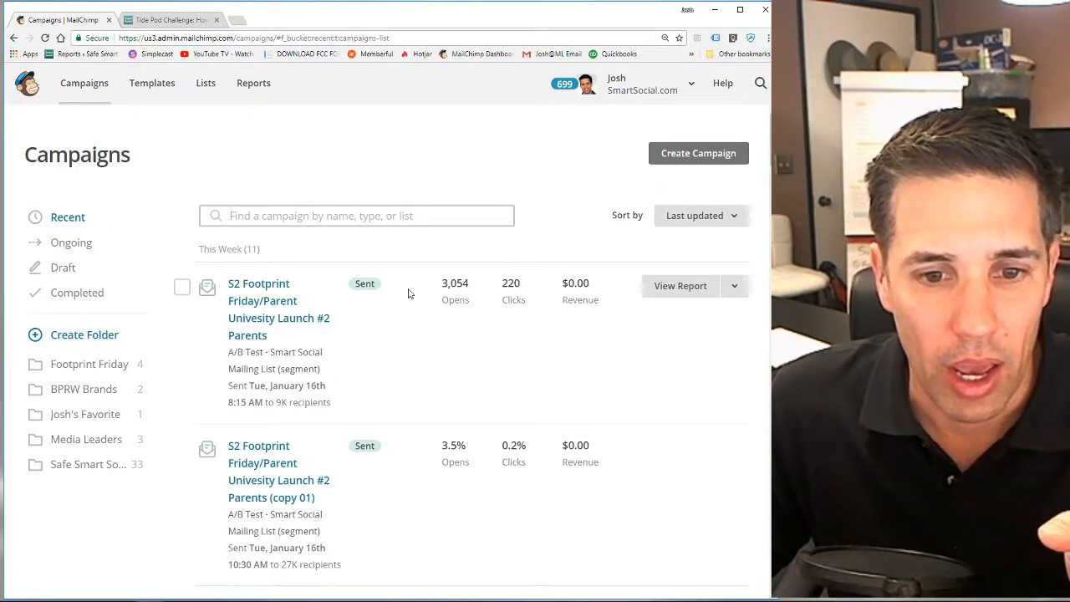
Replicate the sent campaign "S2 Footprint Friday/Parent Univesity Launch #1 Educators 3+ Stars".
scroll(409, 293, down, 3)
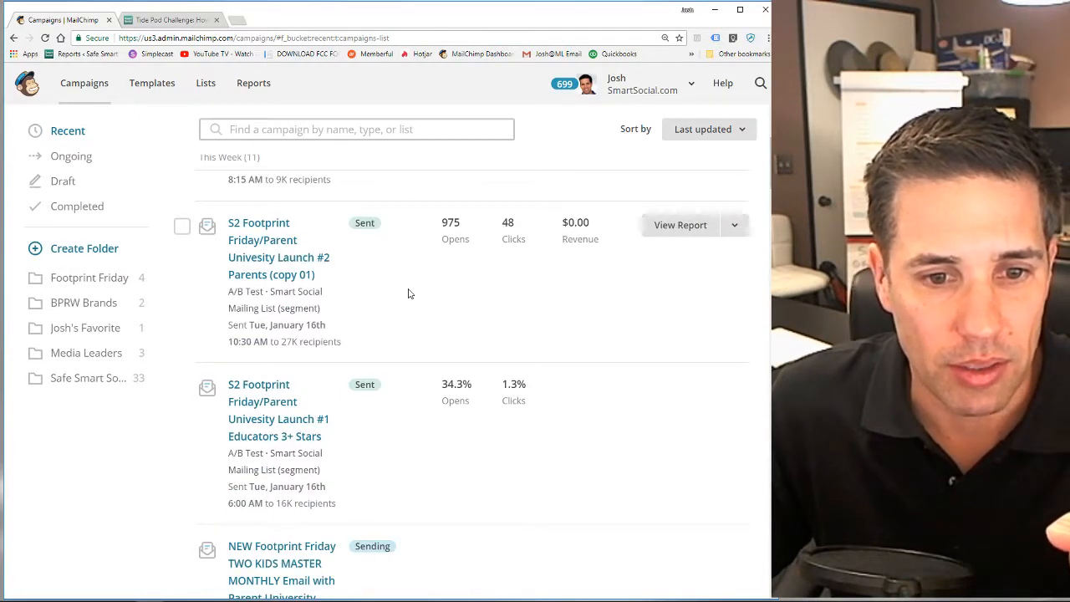
click(736, 391)
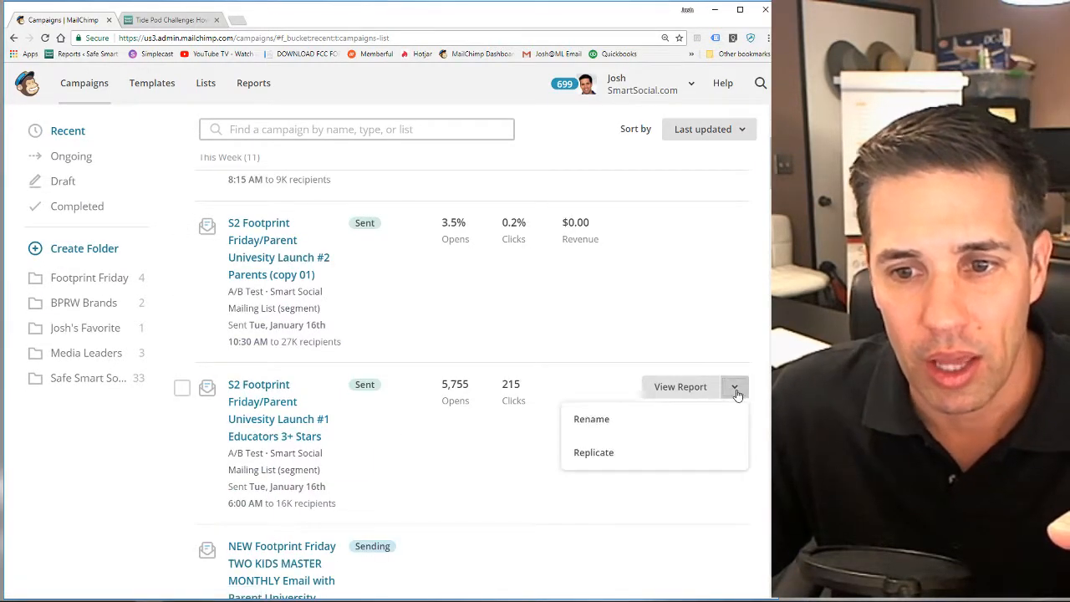
click(606, 459)
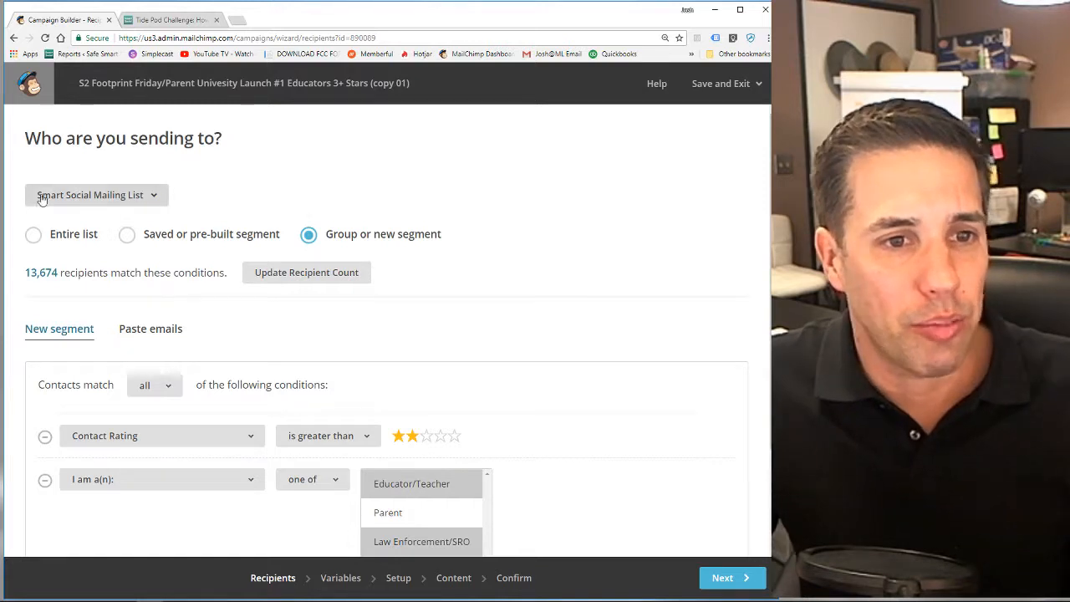
Check the available mailing lists and match options for the recipients, keeping Smart Social Mailing List and all conditions.
click(120, 200)
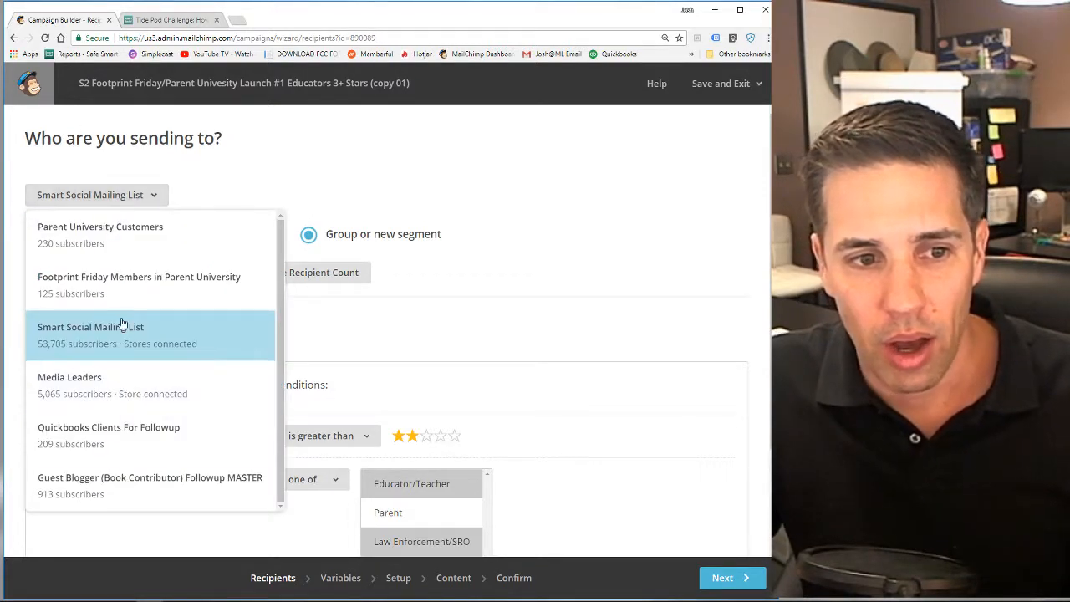
click(561, 191)
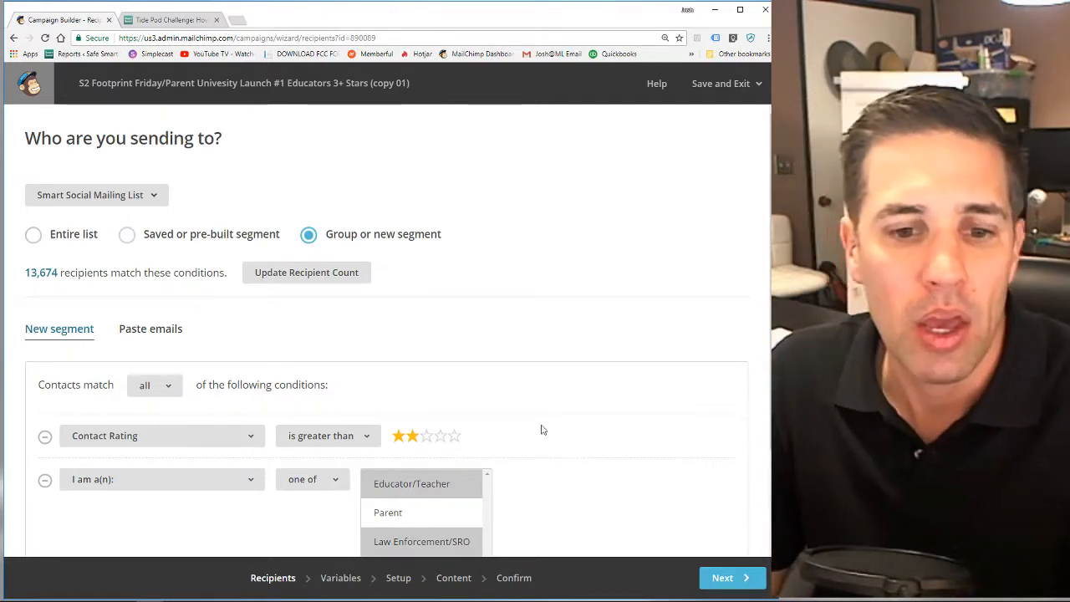
scroll(592, 432, down, 2)
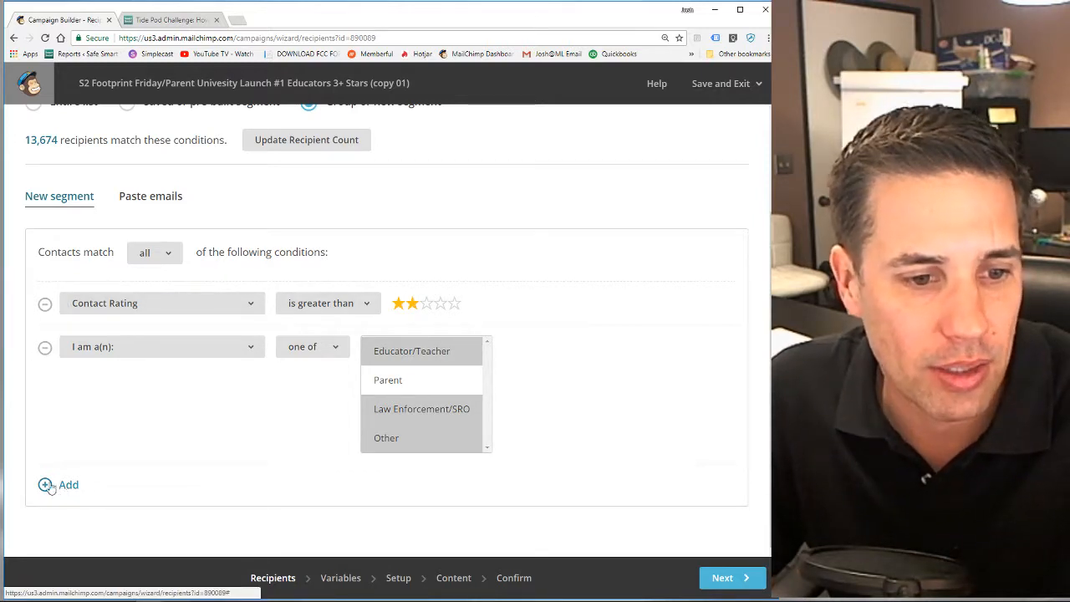
click(159, 254)
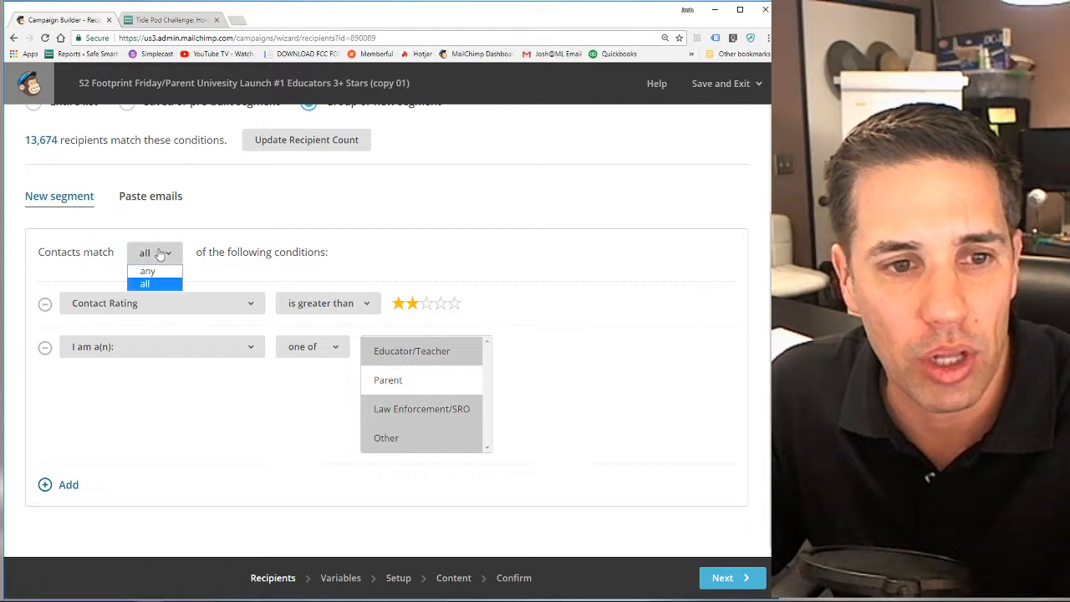
click(159, 288)
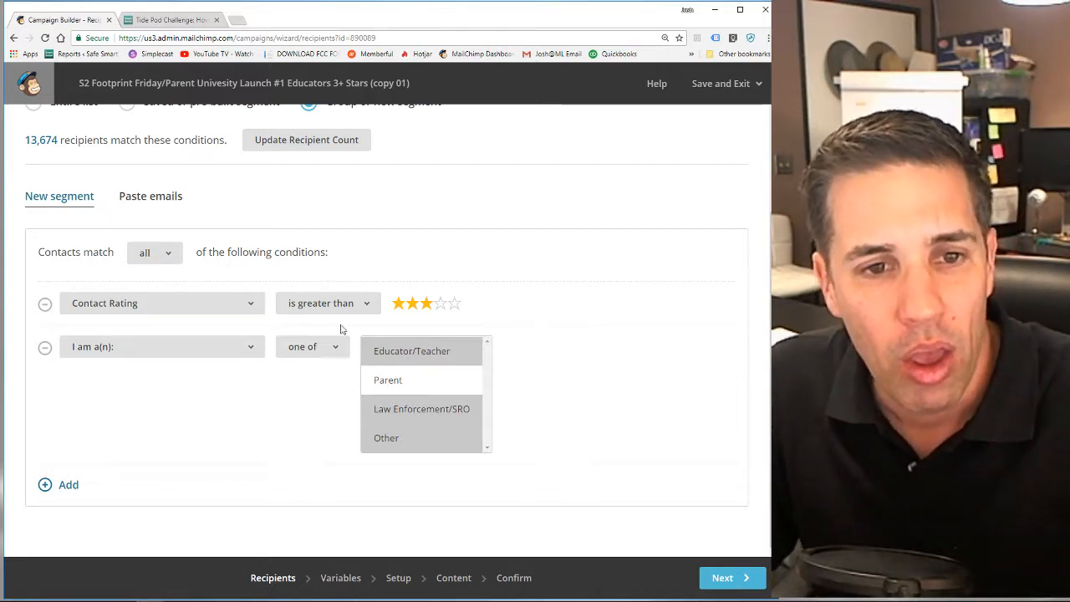
Compare the recipient counts for a contact rating greater than three, four and two stars, leaving it at two.
click(298, 147)
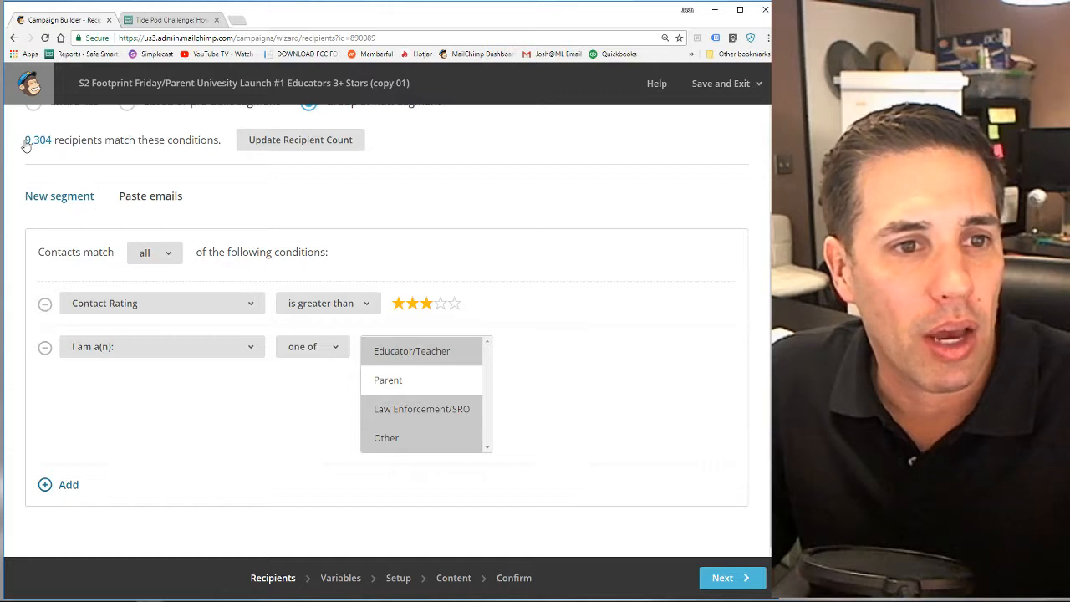
drag(22, 145, 134, 155)
click(135, 154)
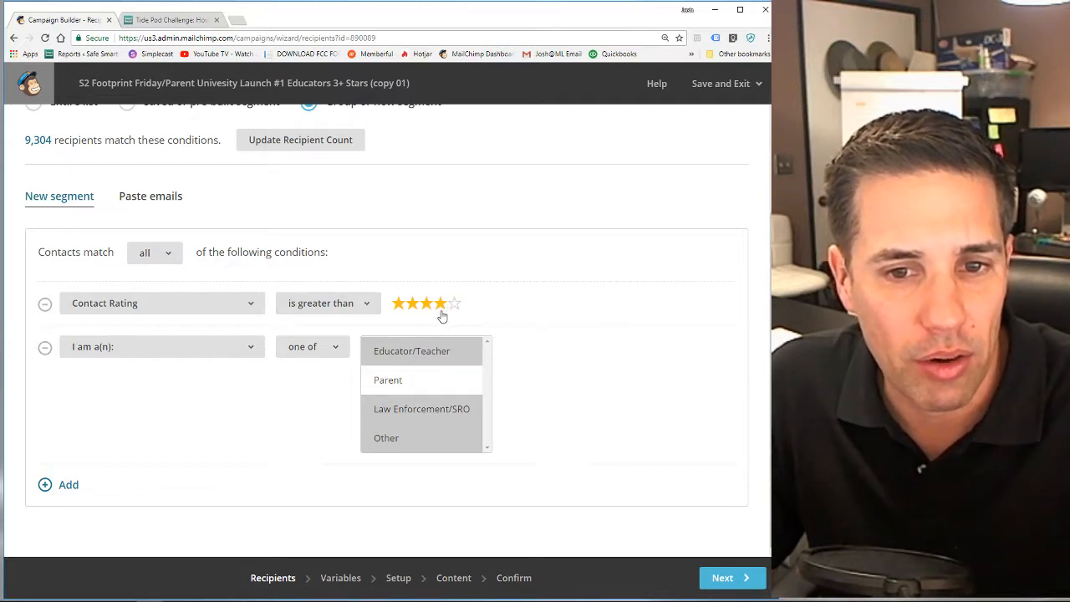
click(311, 144)
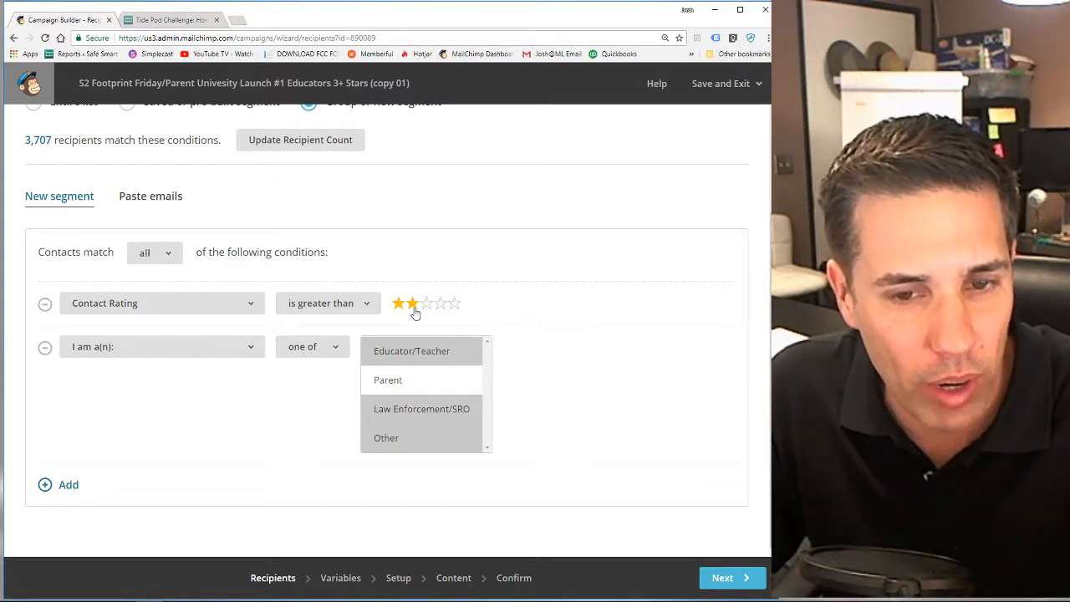
click(283, 143)
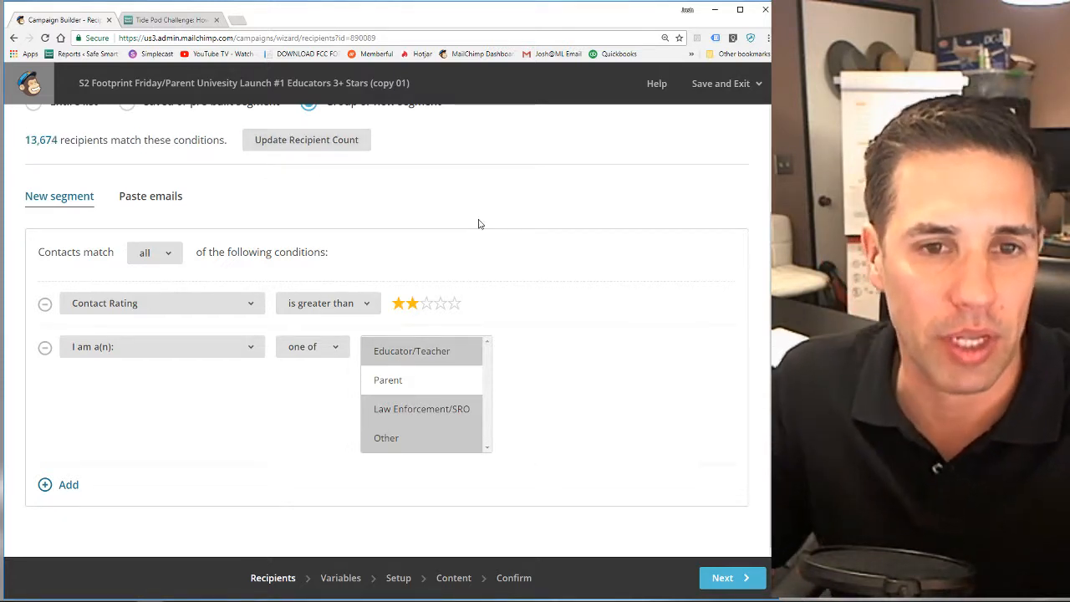
Keep the segment matching all conditions and proceed to the campaign's A/B test variables.
click(145, 254)
click(155, 286)
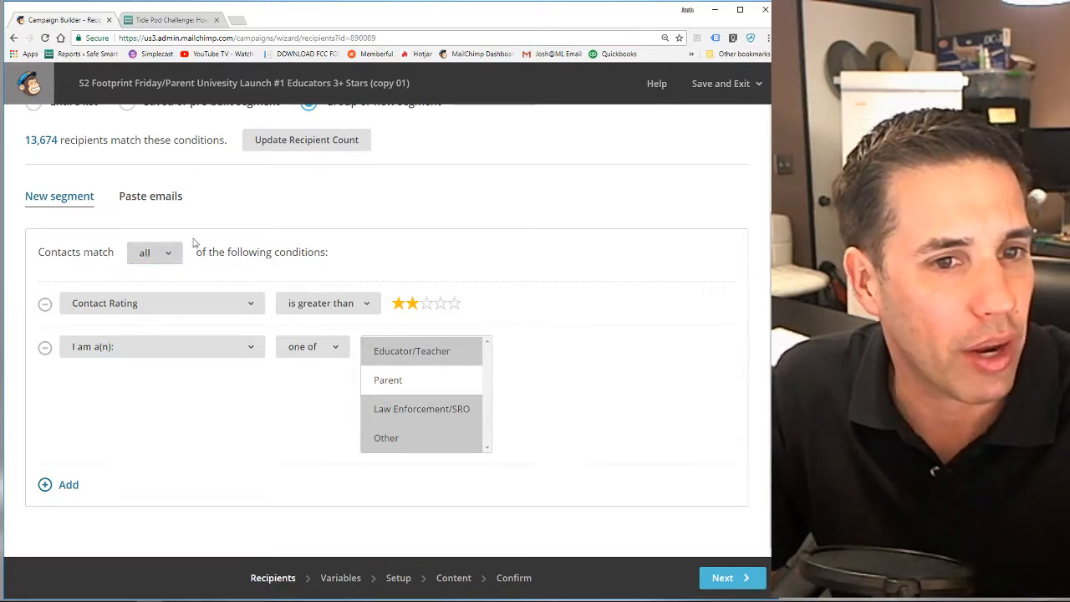
scroll(580, 231, up, 2)
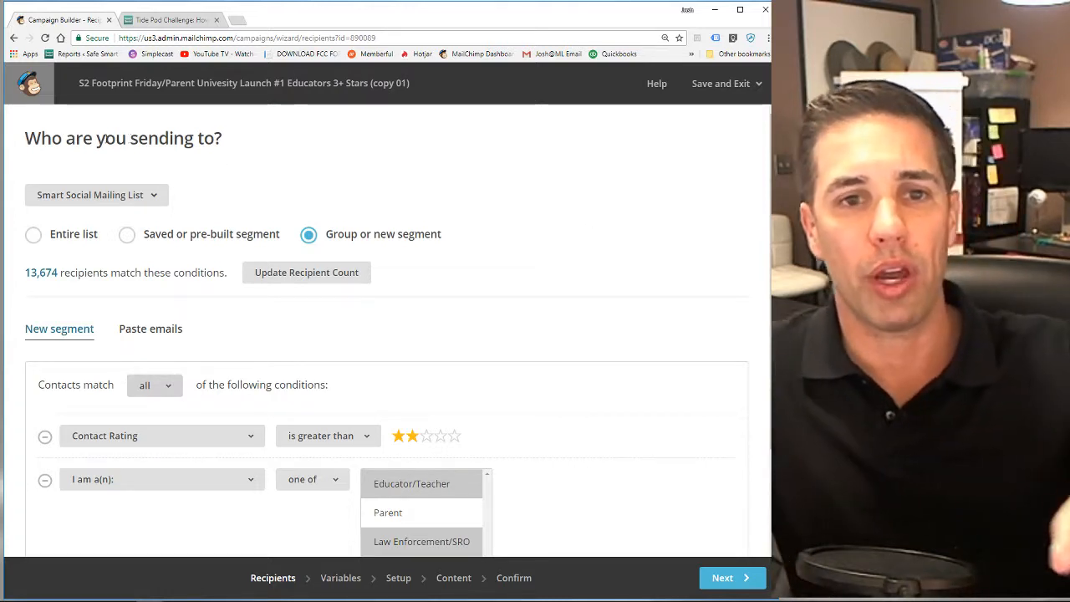
drag(25, 138, 495, 301)
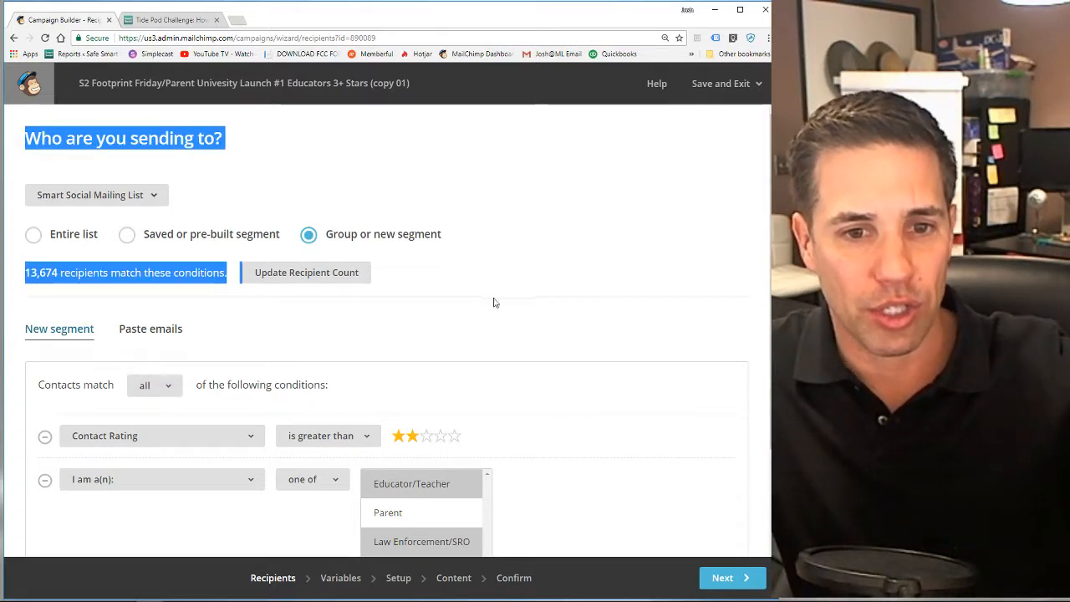
click(540, 351)
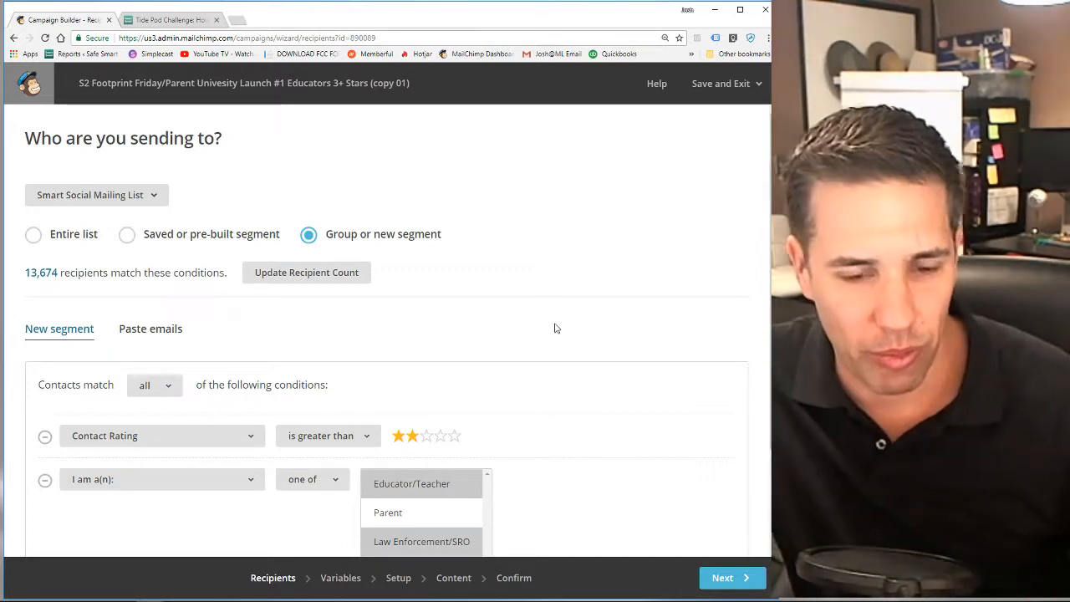
scroll(555, 328, down, 2)
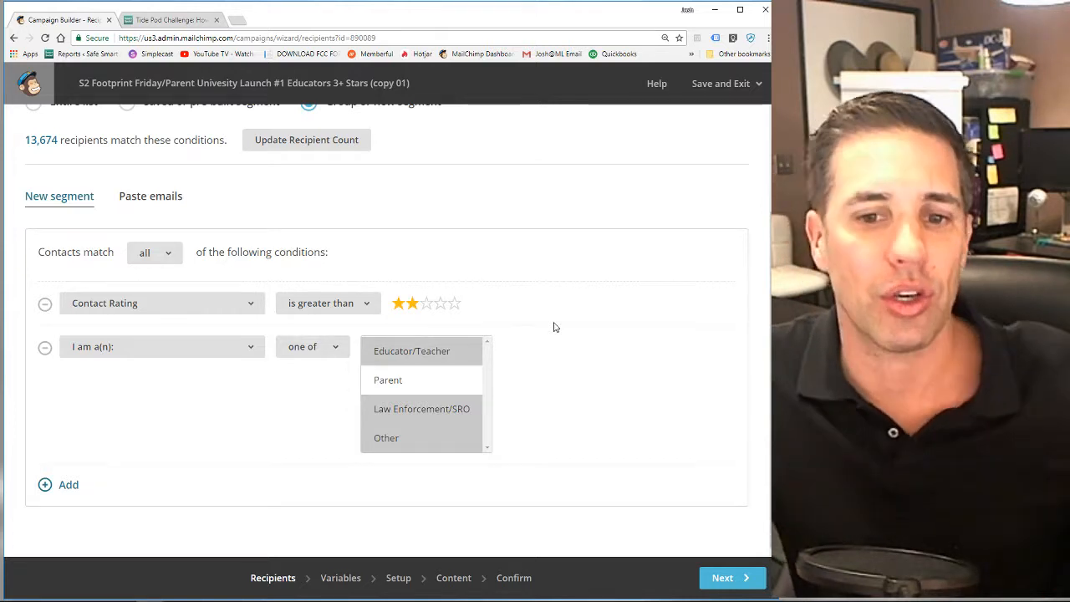
click(732, 578)
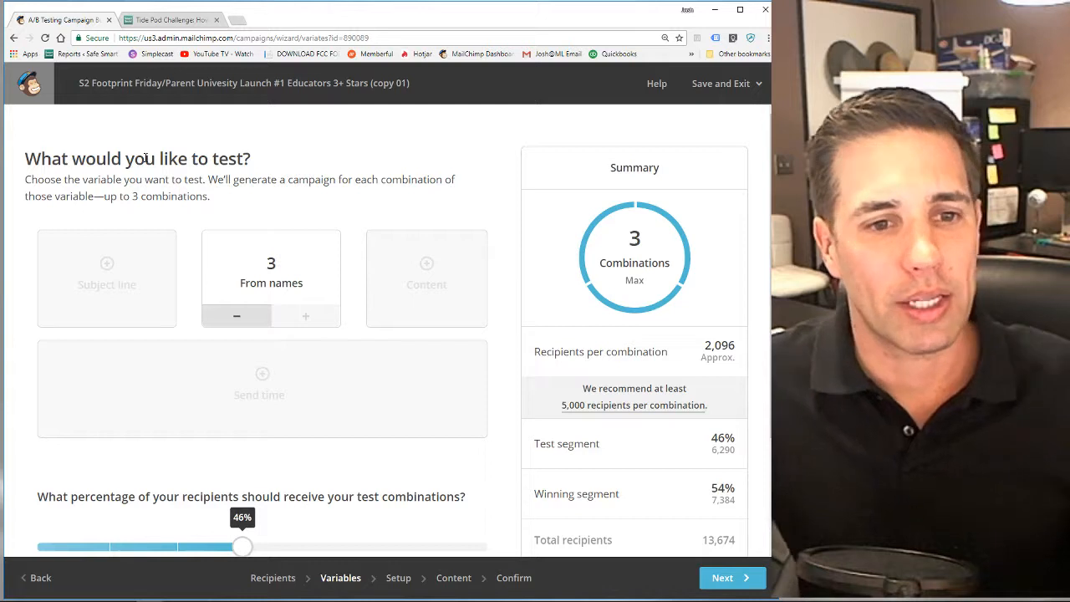
Clear the from-name variations from the test variables and view how sender names appear in the Gmail inbox.
click(234, 316)
click(234, 316)
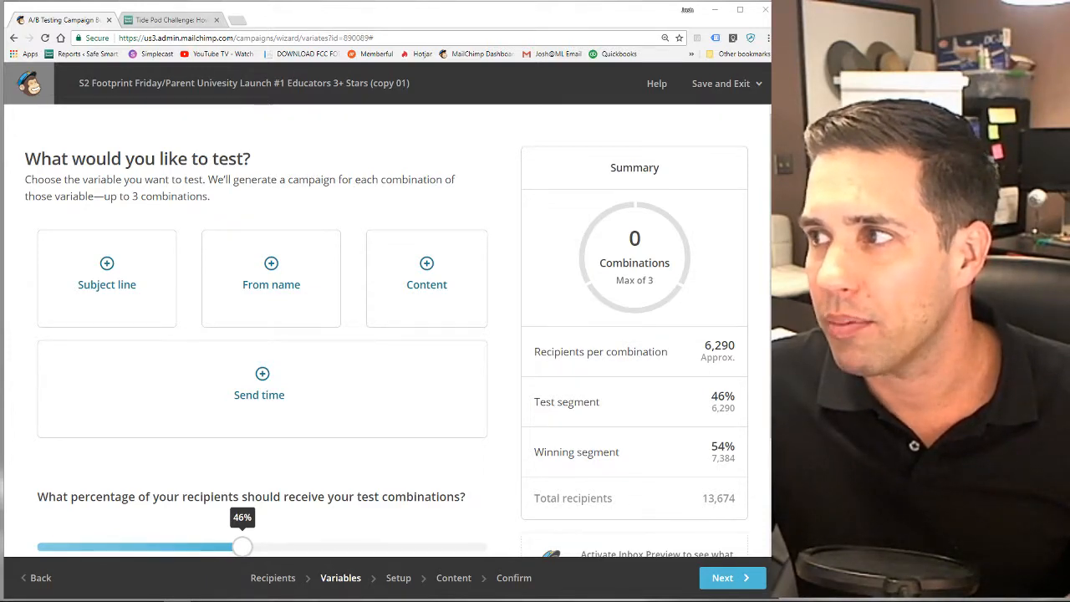
drag(1062, 64, 475, 25)
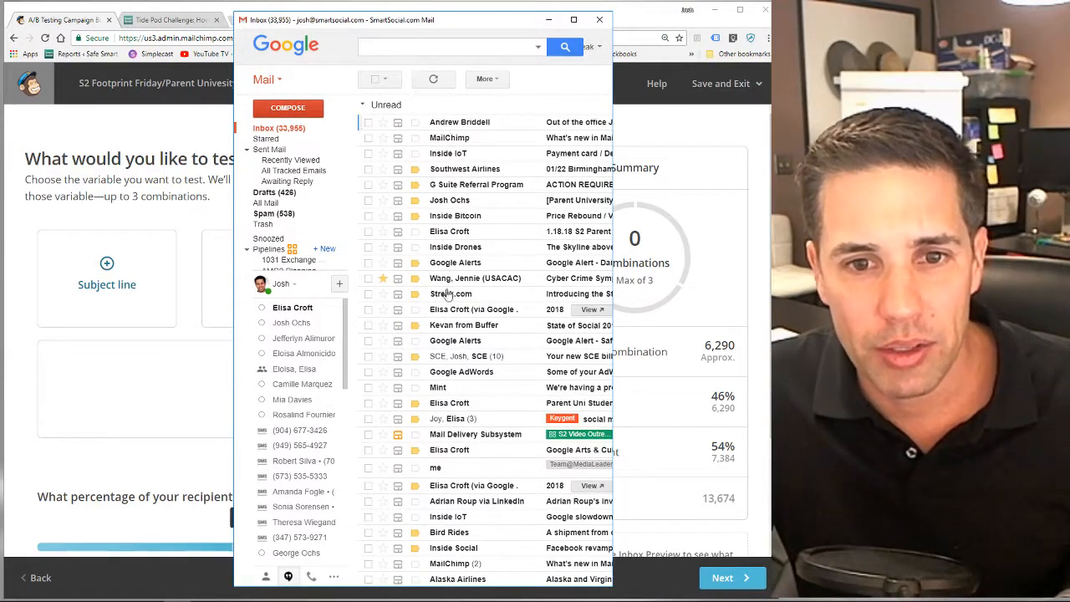
drag(612, 255, 660, 253)
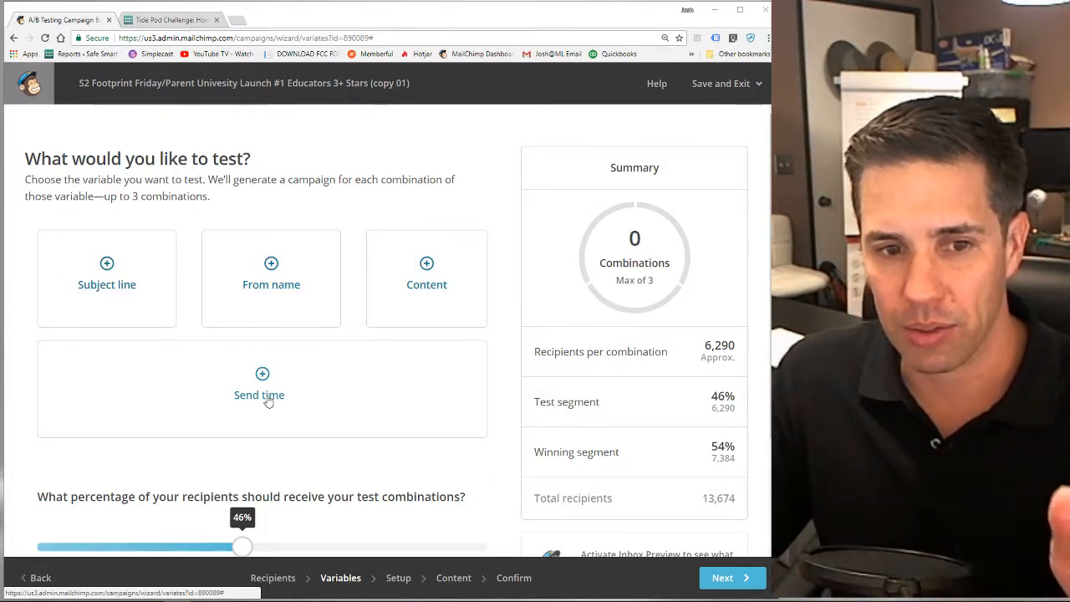
Choose the from name as the test variable and set it to three from names.
click(271, 288)
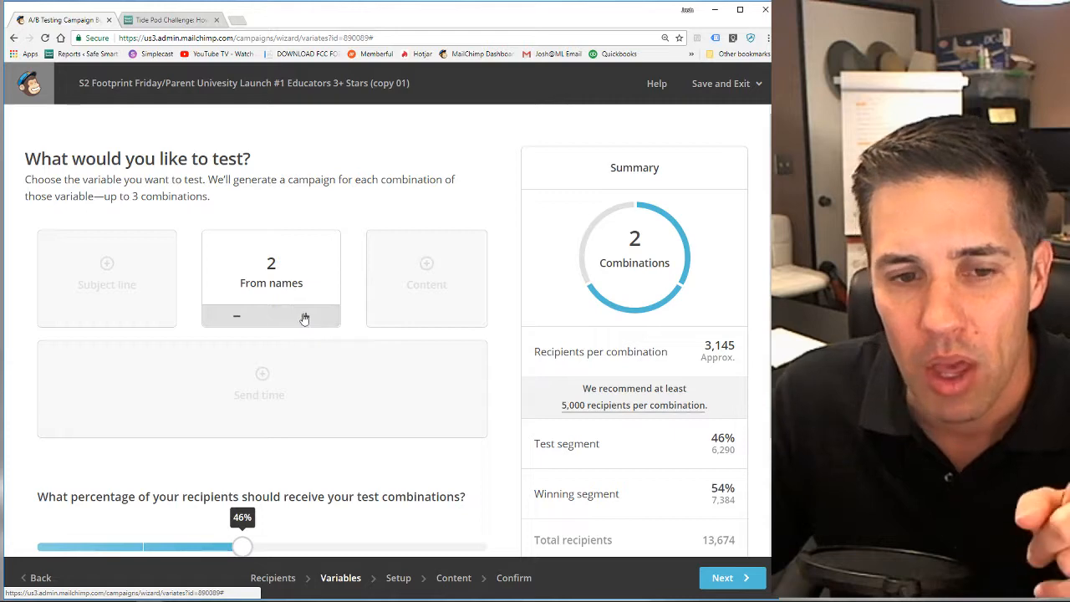
click(306, 315)
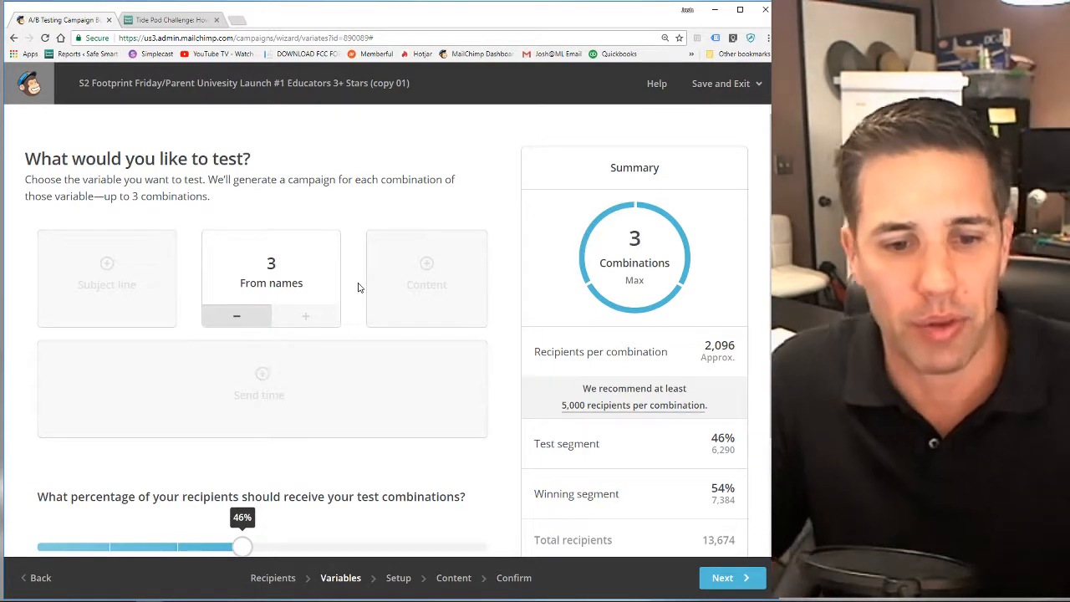
scroll(519, 343, down, 1)
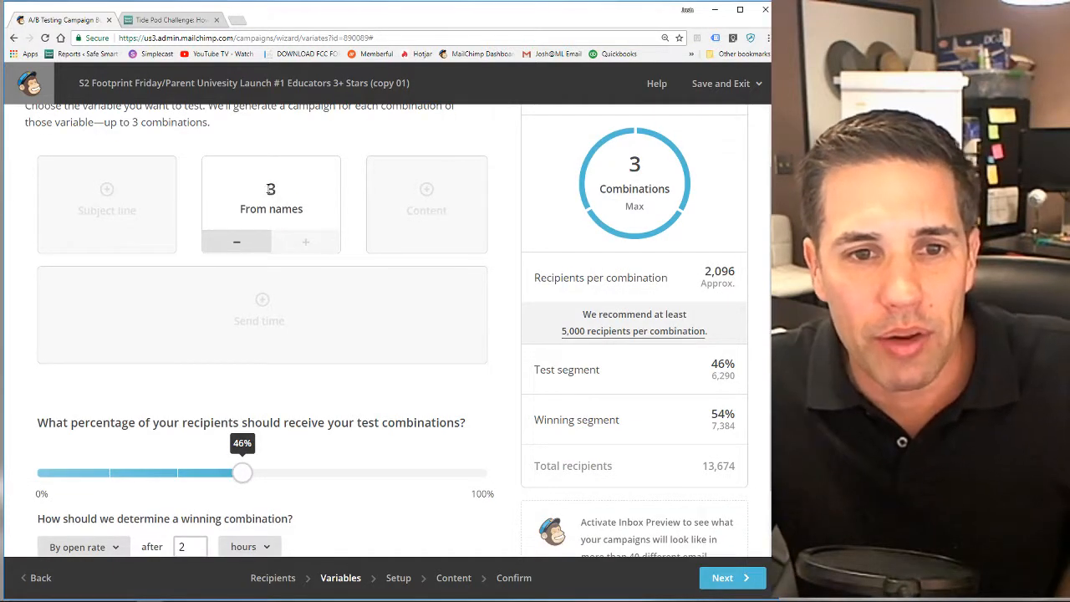
drag(266, 191, 303, 206)
click(301, 206)
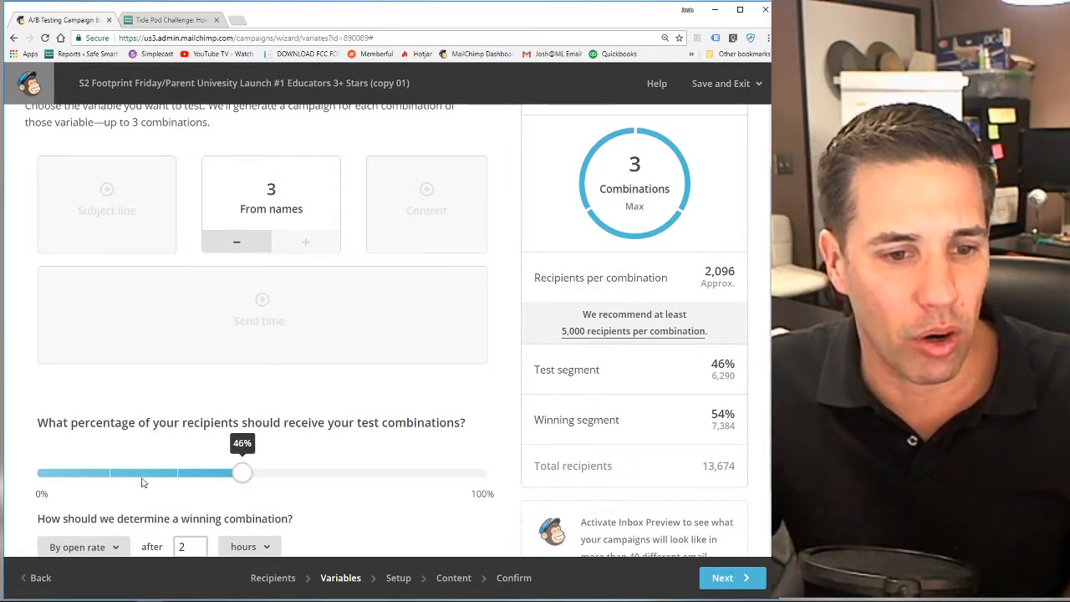
Send the test combinations to 50% of the recipients and check the resulting test segment and recipients per combination.
drag(246, 481, 262, 476)
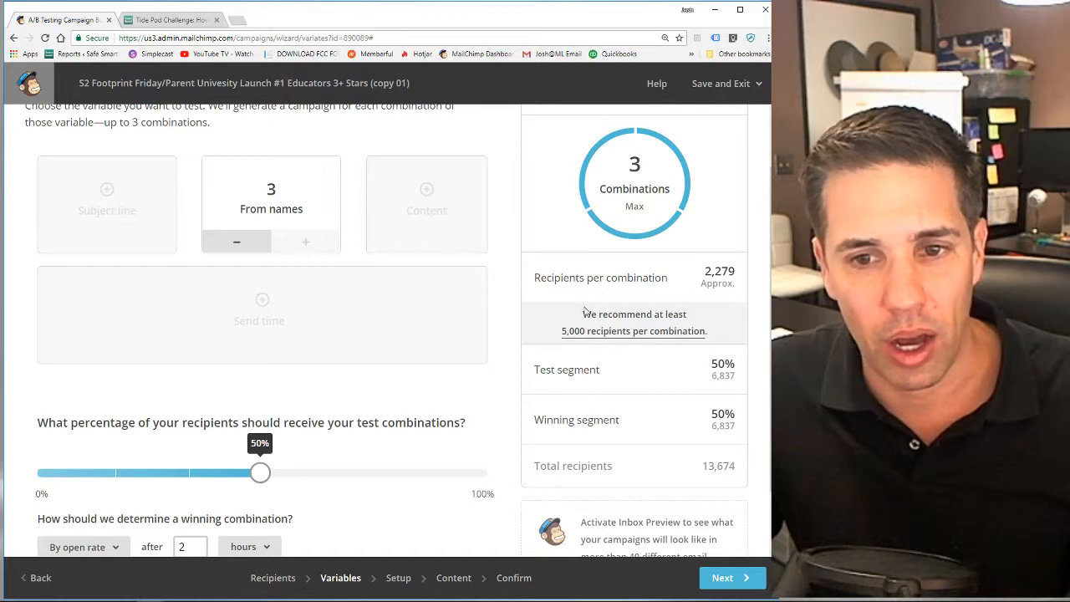
click(734, 374)
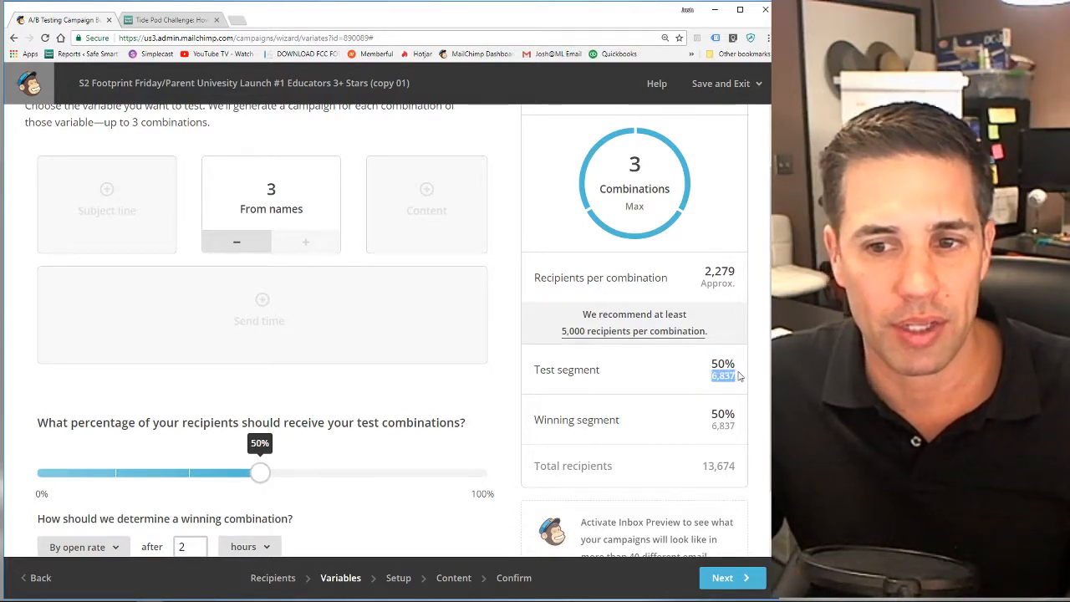
drag(704, 269, 739, 285)
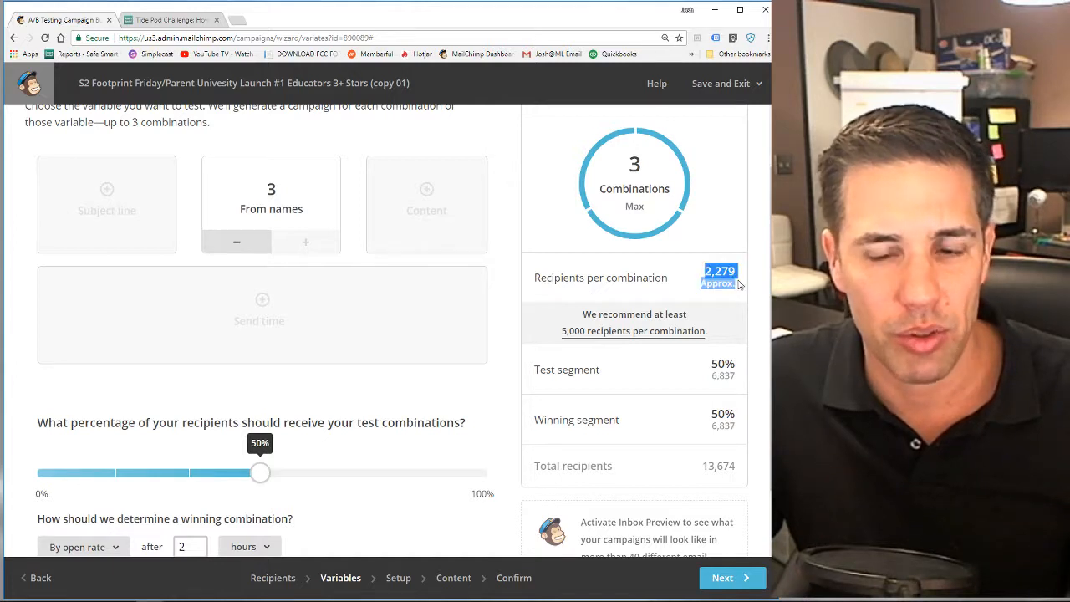
click(739, 285)
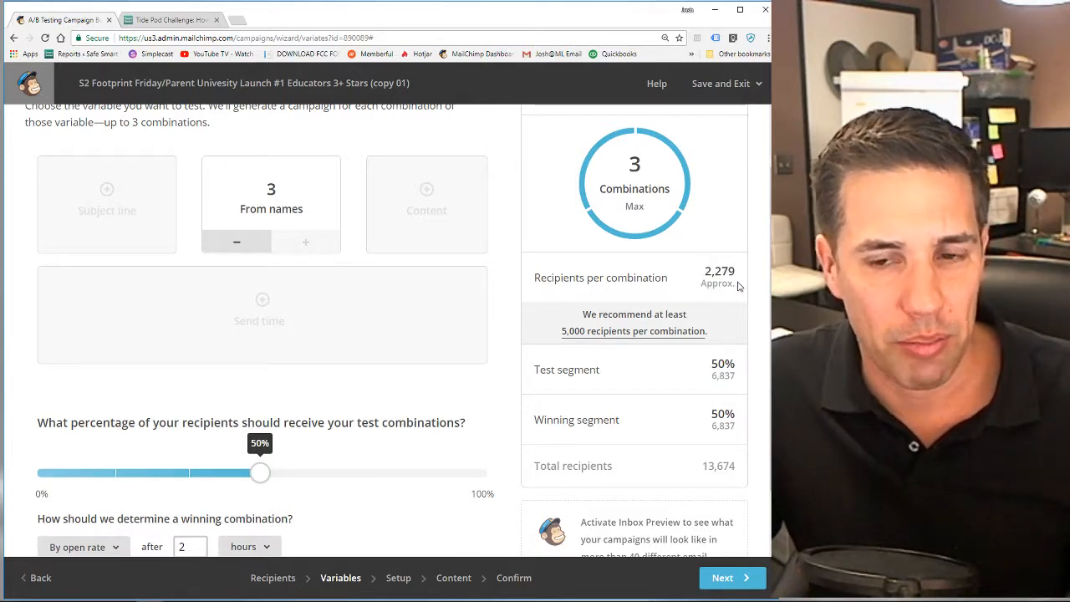
Determine the winning combination by open rate after 3 hours and proceed to the campaign setup.
scroll(376, 425, down, 1)
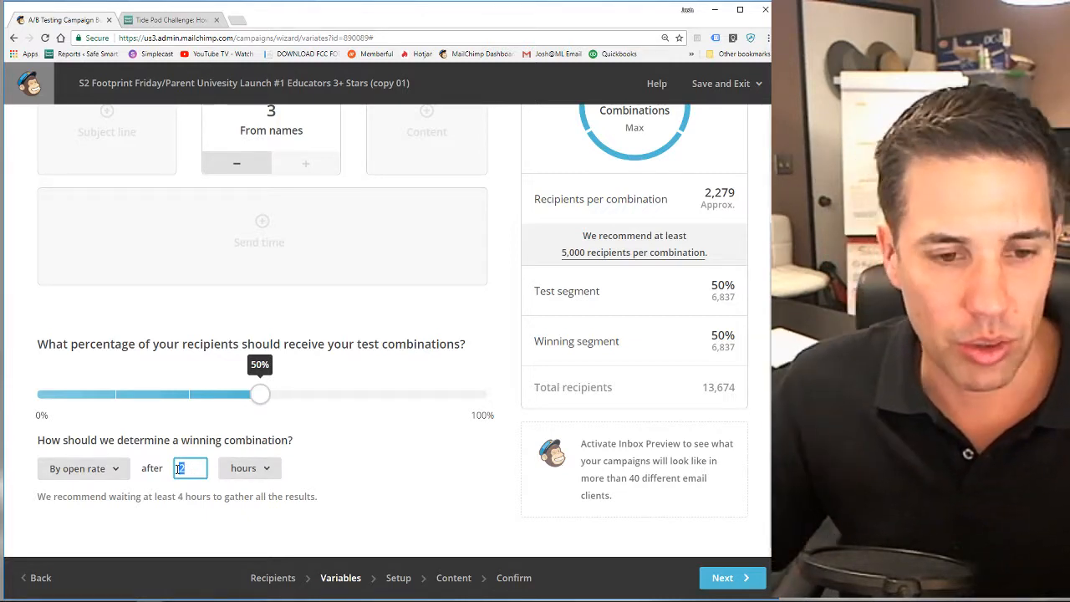
text(4)
key(BackSpace)
text(3)
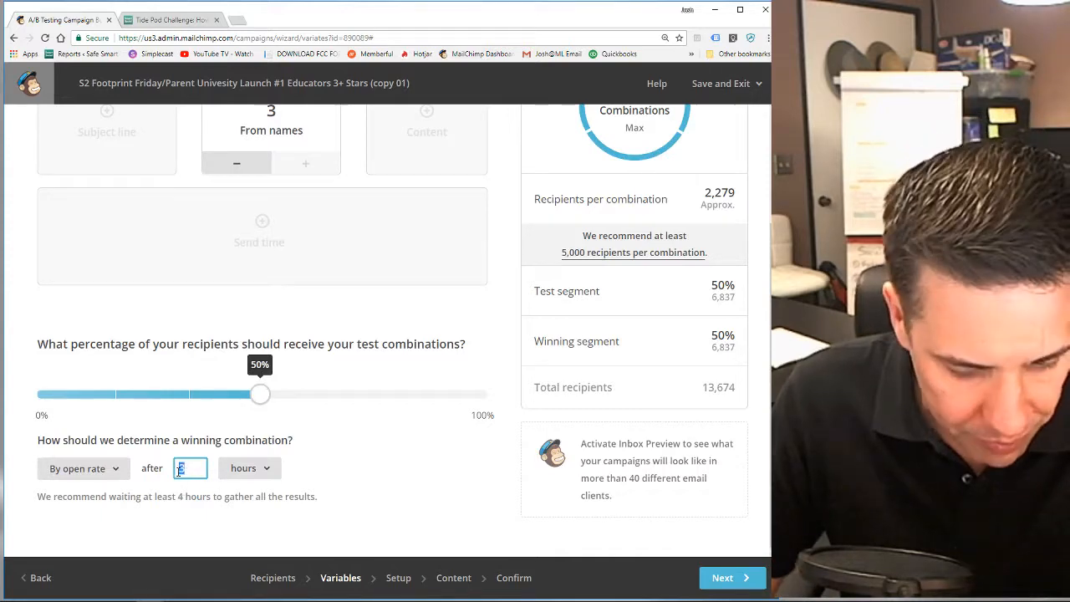
click(397, 578)
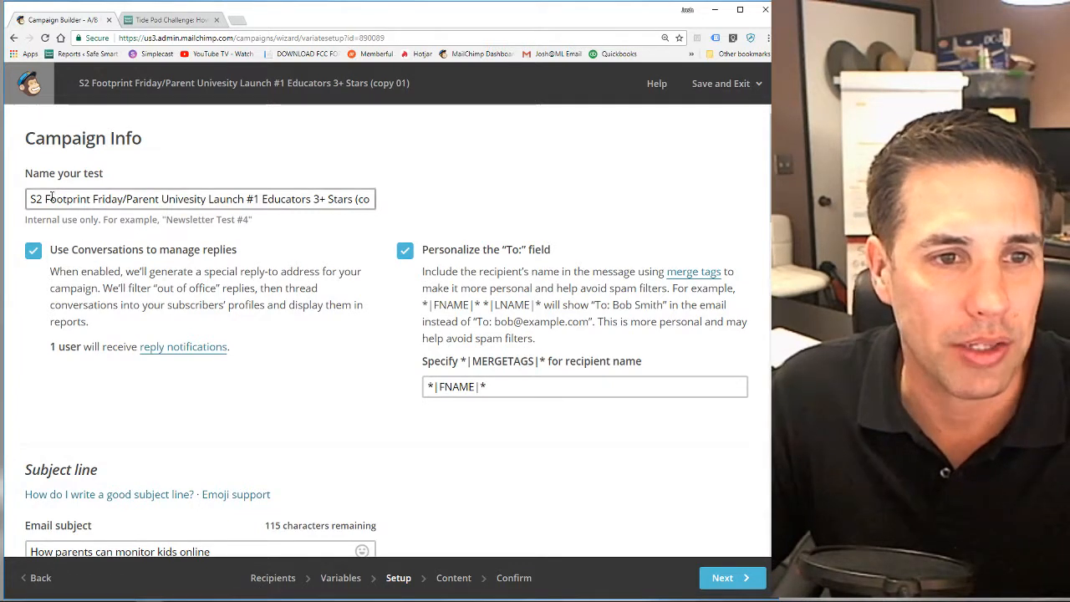
Rename the test as "S2 Tide Pod Challenge Eblast 2+ stars Educators #1".
drag(45, 199, 426, 207)
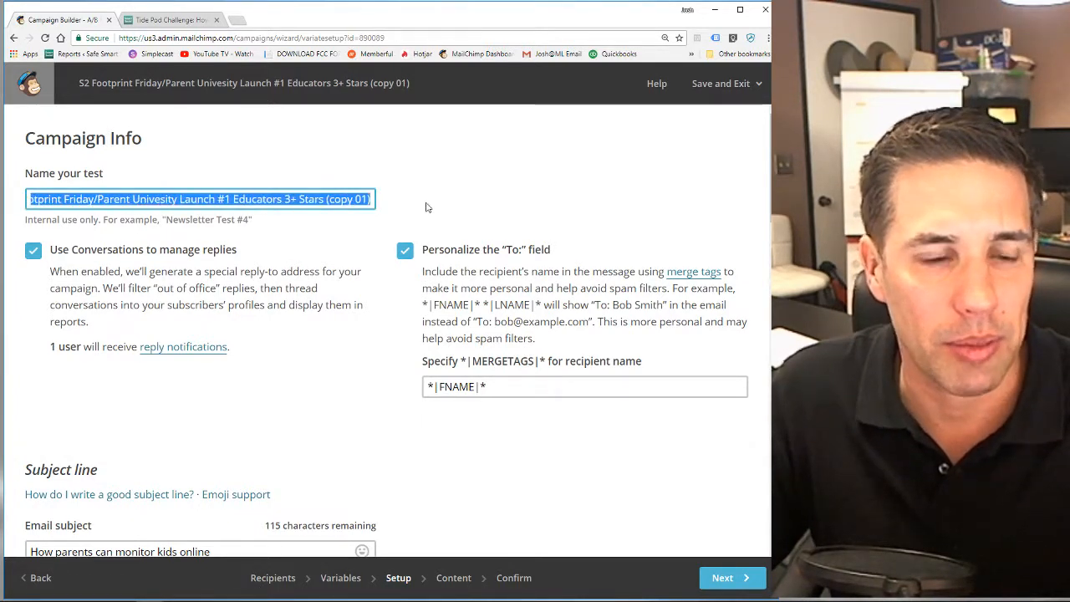
key(BackSpace)
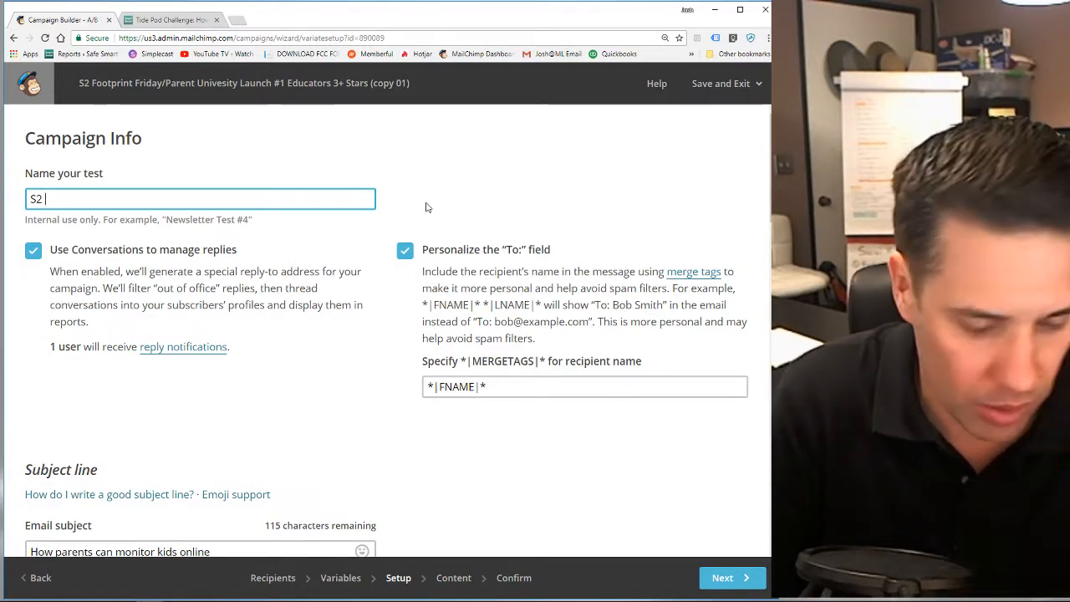
text(Pod)
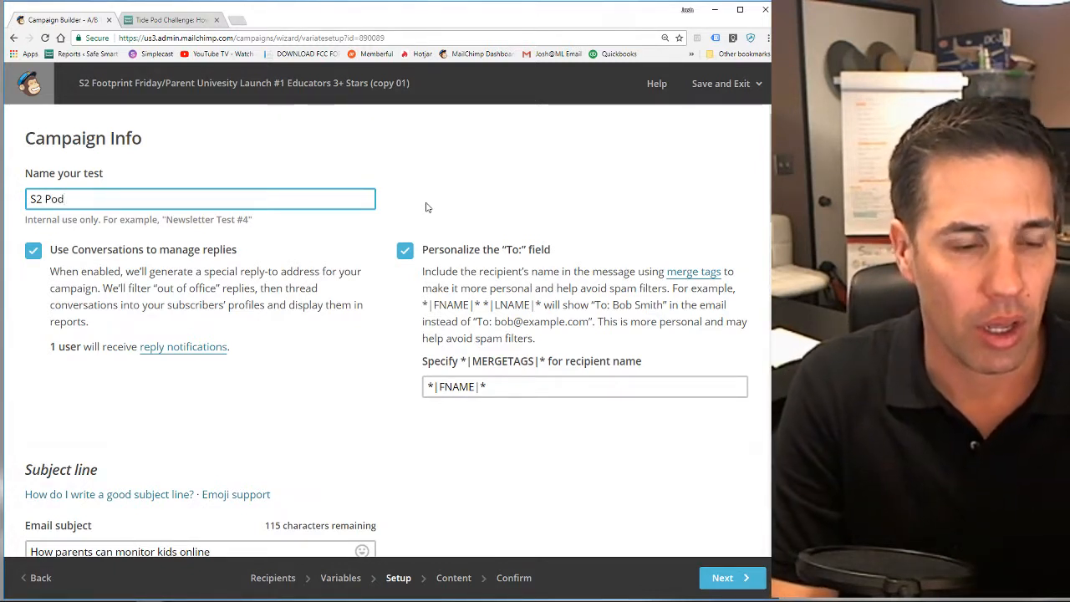
key(BackSpace)
key(BackSpace)
key(BackSpace)
text(Tide)
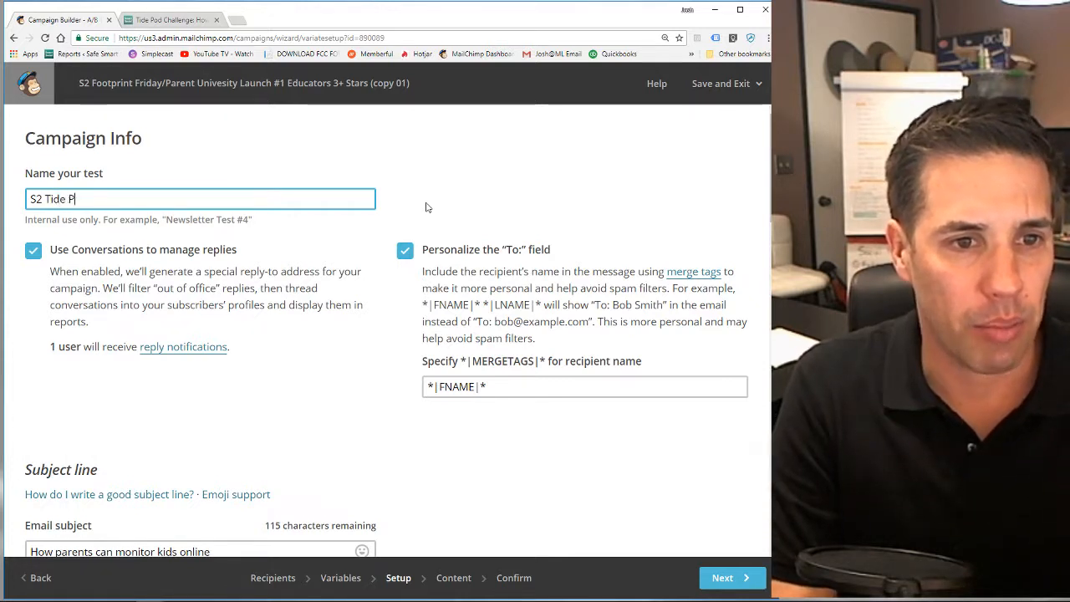
text( Pod Challenge)
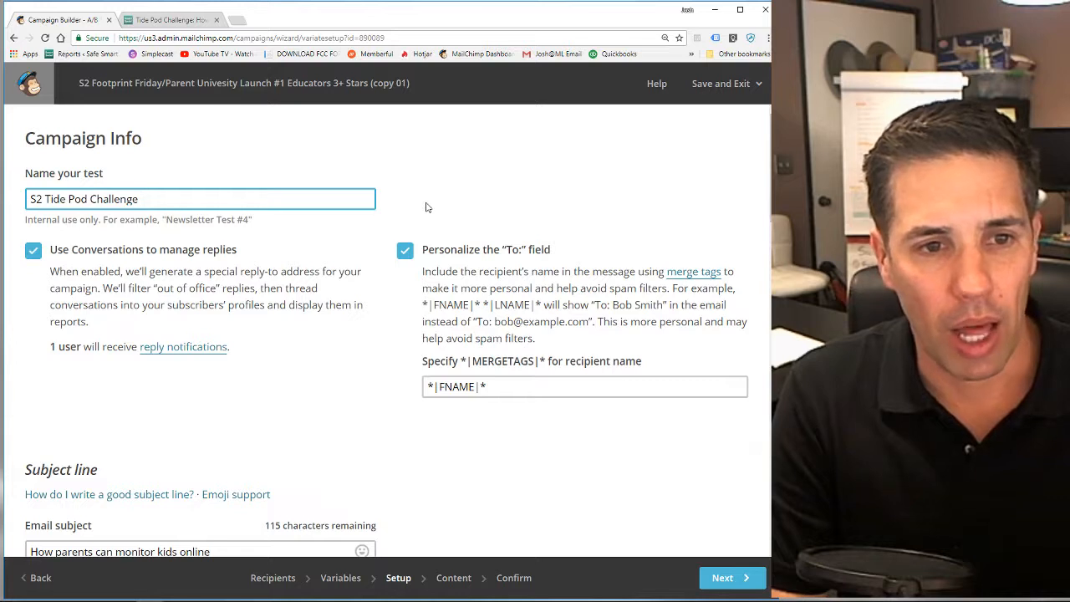
text( Eblast )
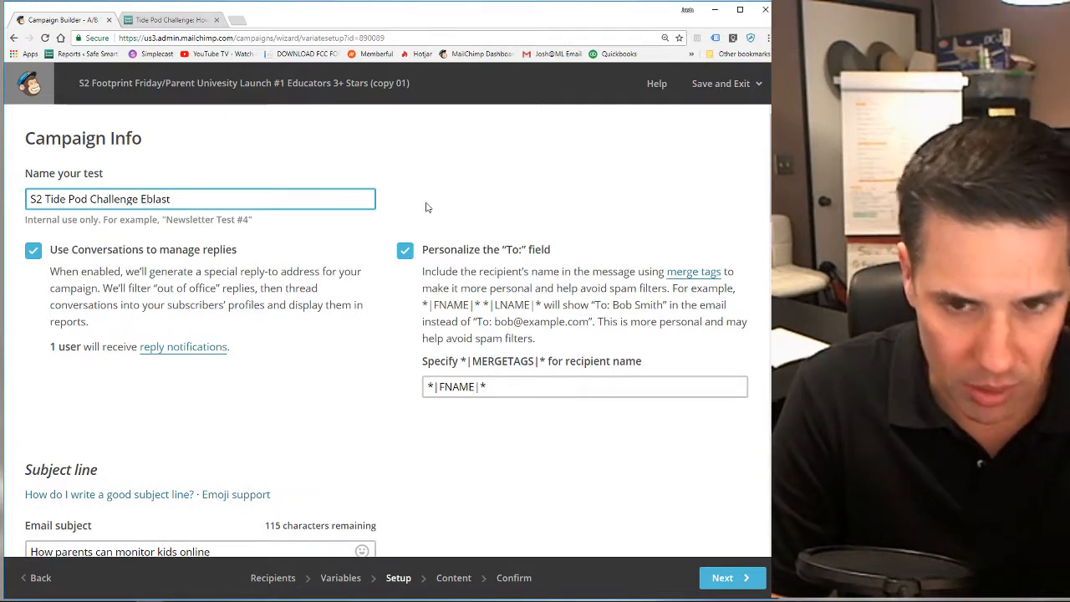
text(2)
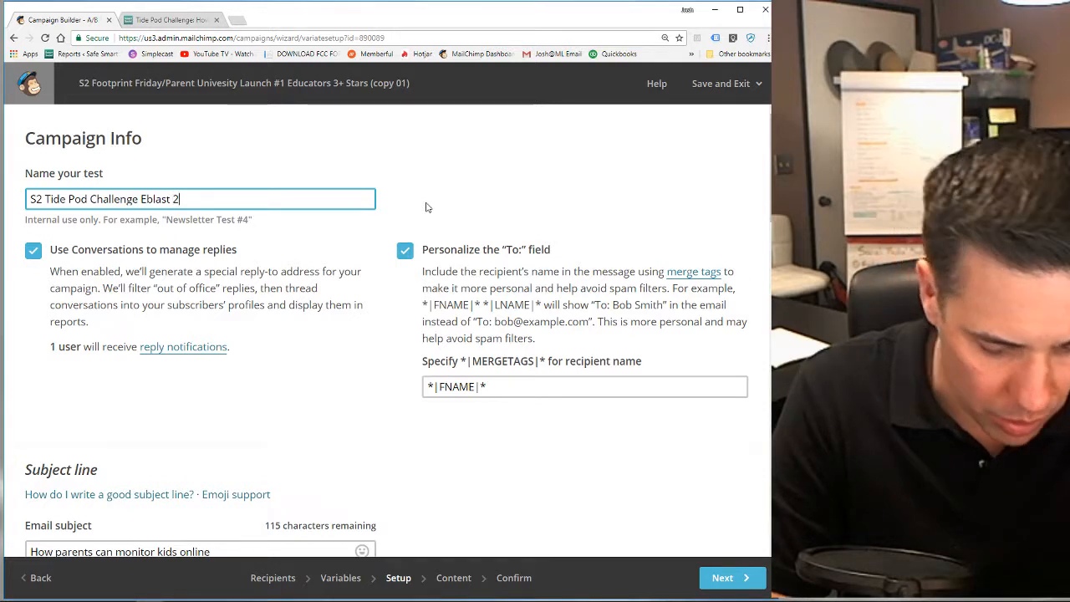
text(+ stars)
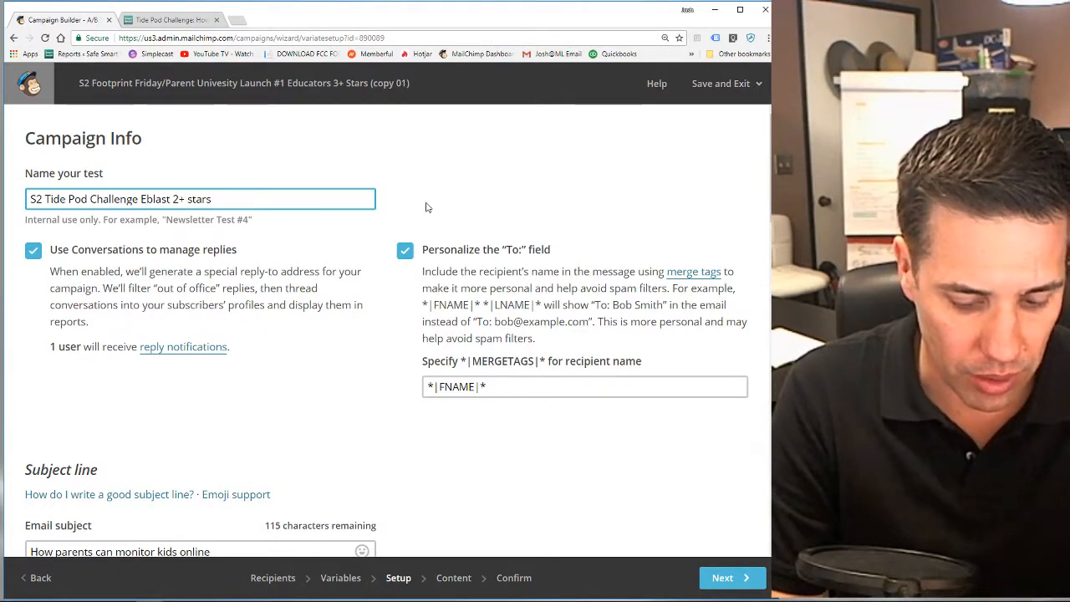
text(Educators )
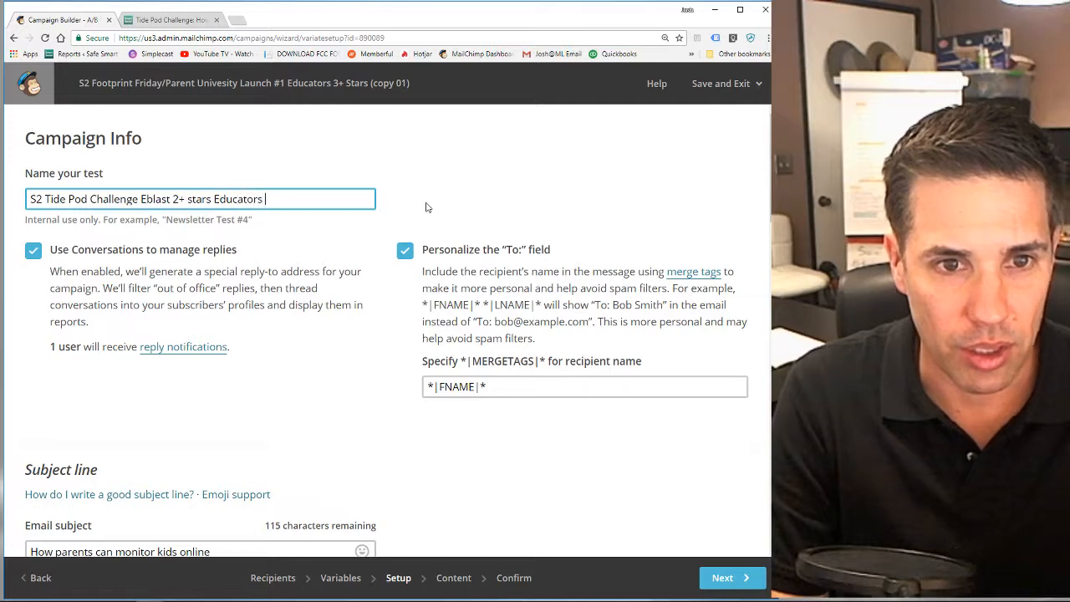
text(()
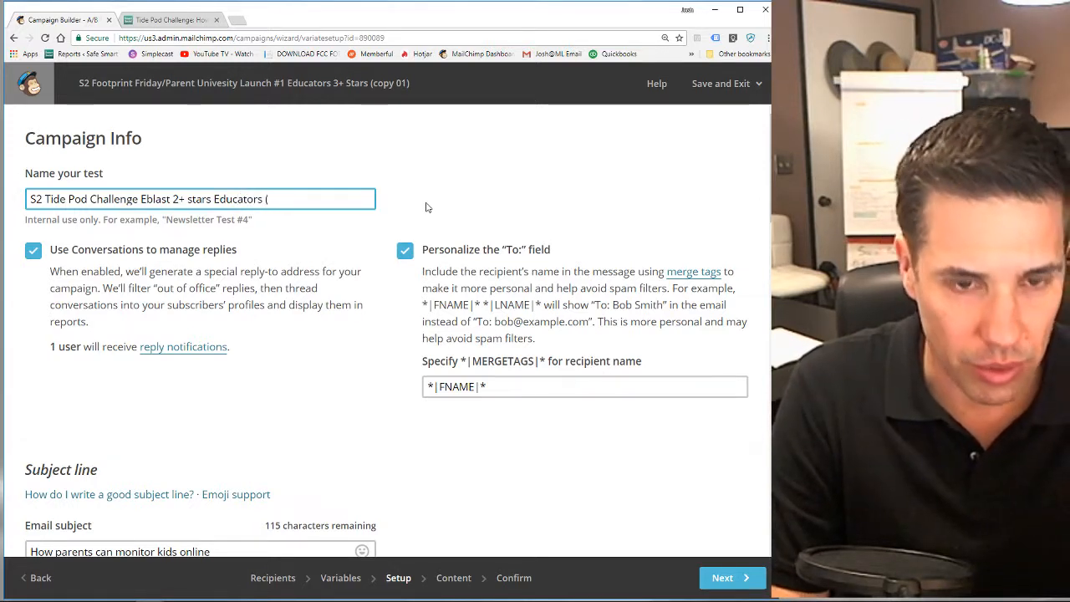
key(BackSpace)
text(#1)
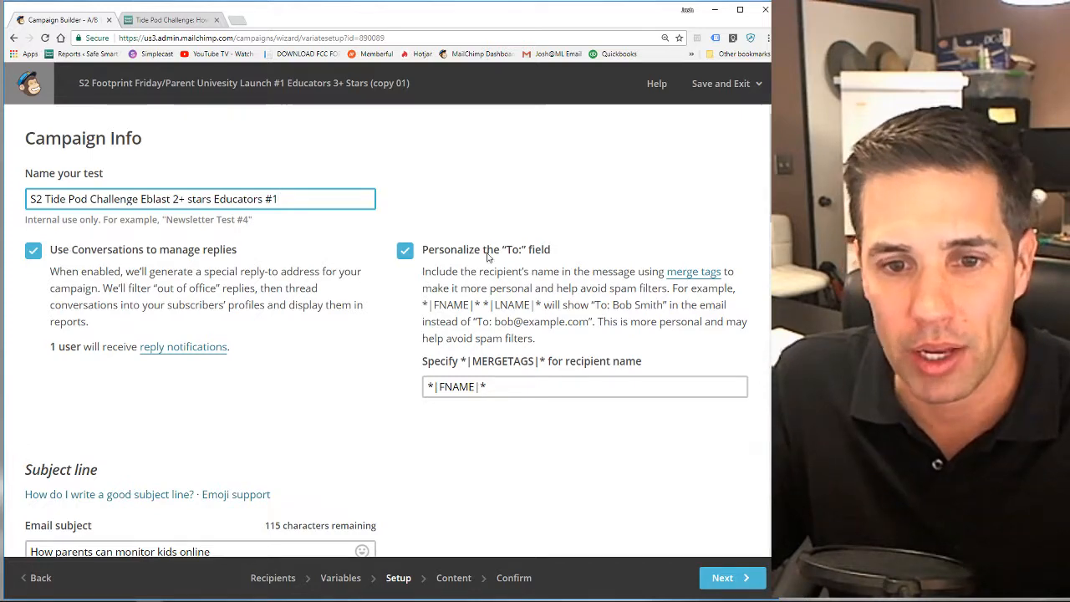
Keep the *|FNAME|* merge tag for the recipient name and set the email subject to "Tide Pod Challenge Is Dangerous For Teens".
click(500, 385)
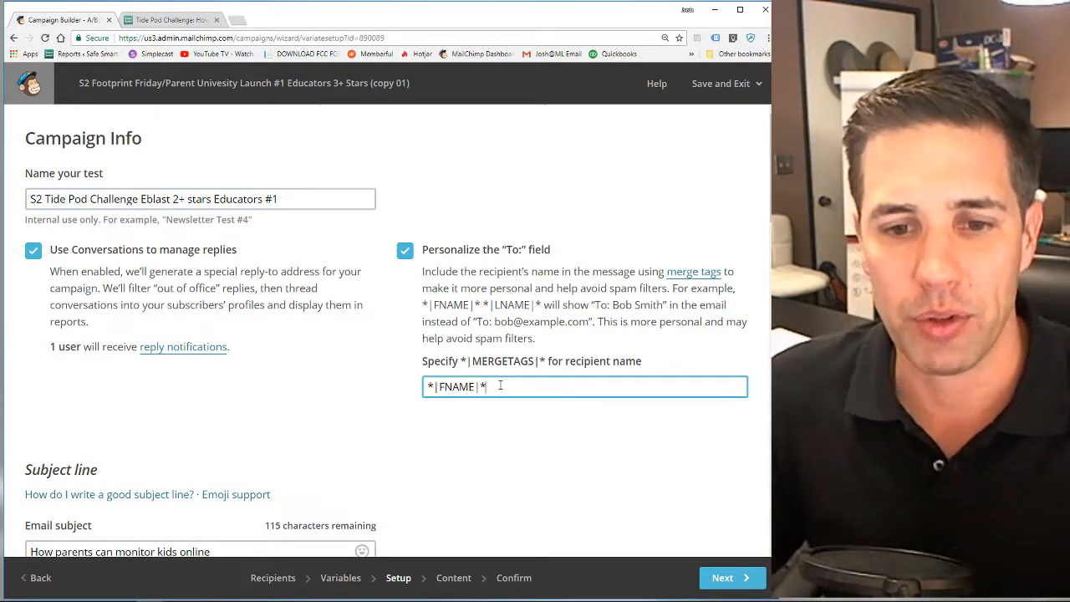
scroll(518, 270, down, 2)
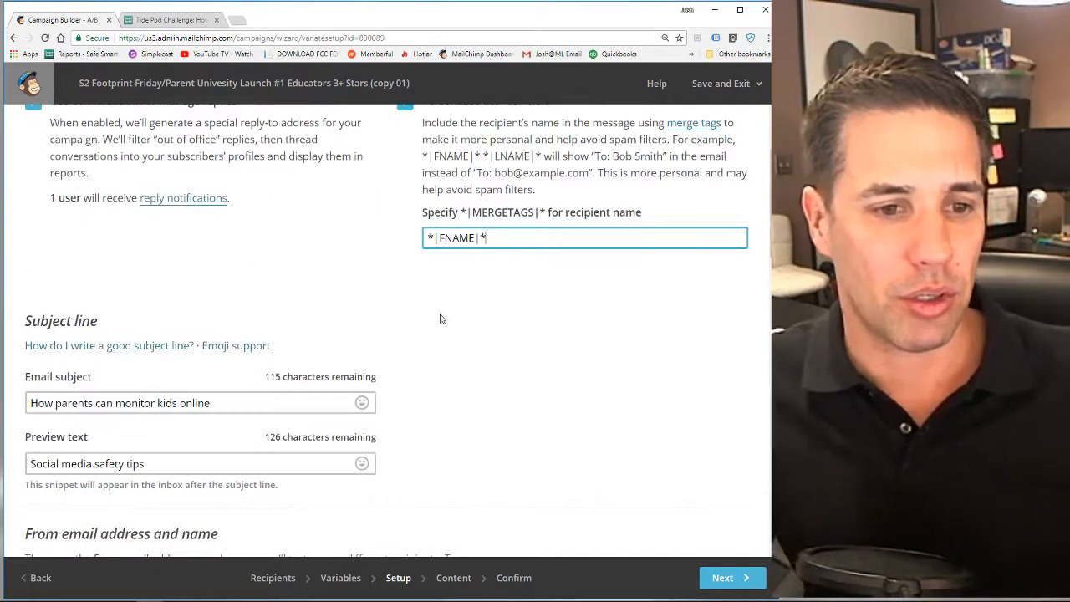
scroll(440, 317, down, 1)
click(242, 324)
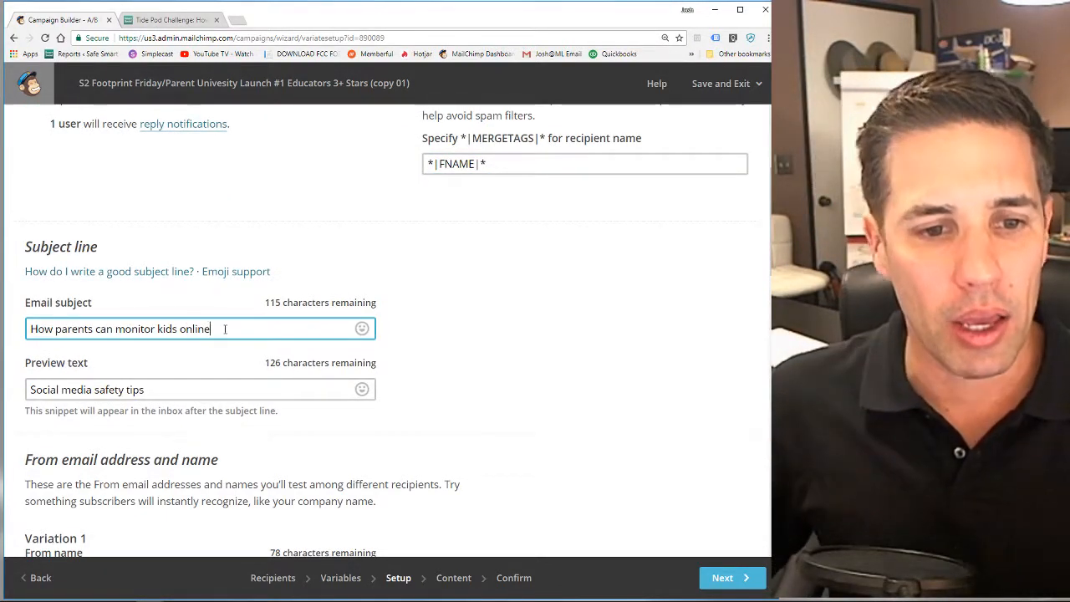
drag(225, 329, 28, 328)
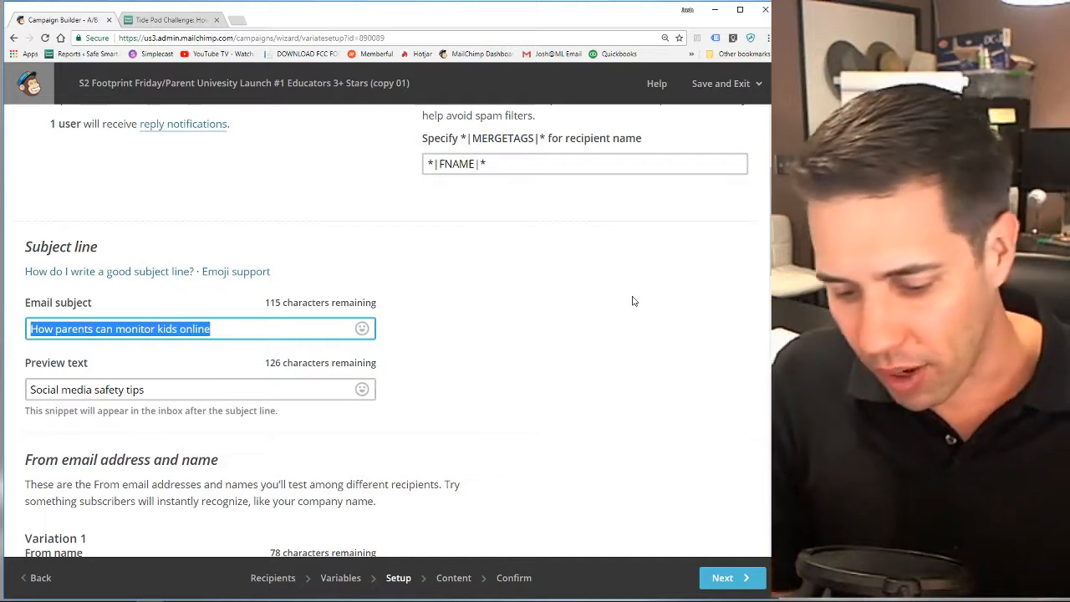
key(BackSpace)
text(Tide Pod Chal)
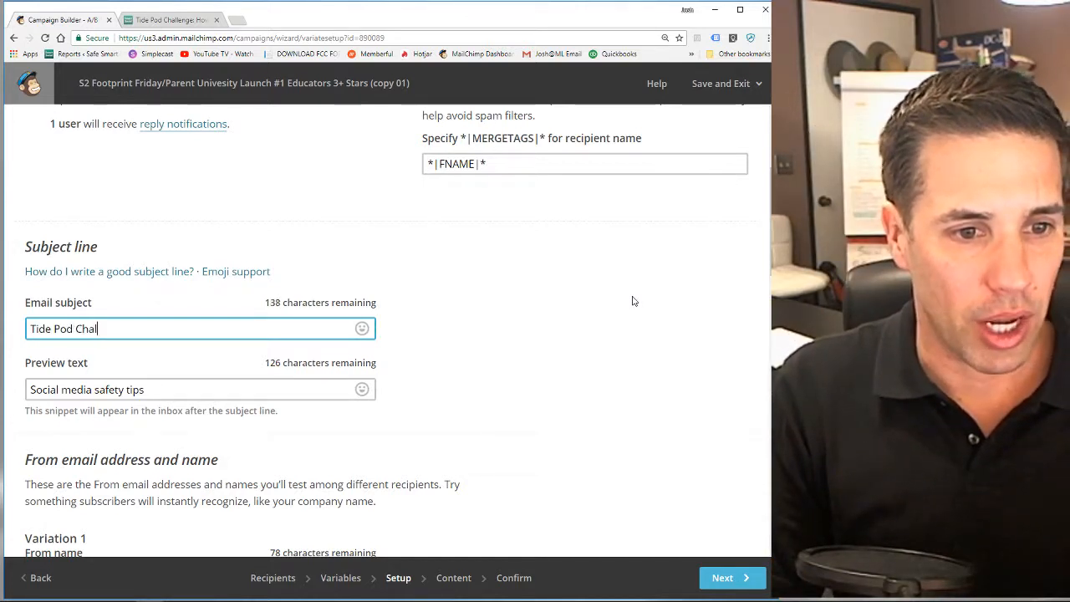
text(lenge Is Danger)
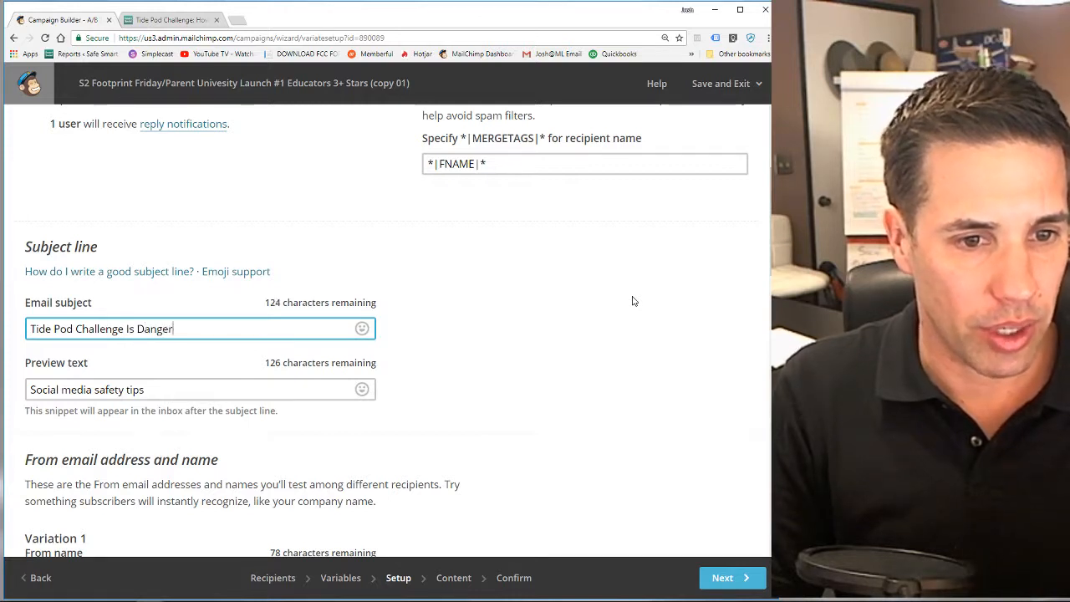
text(ous For Teens)
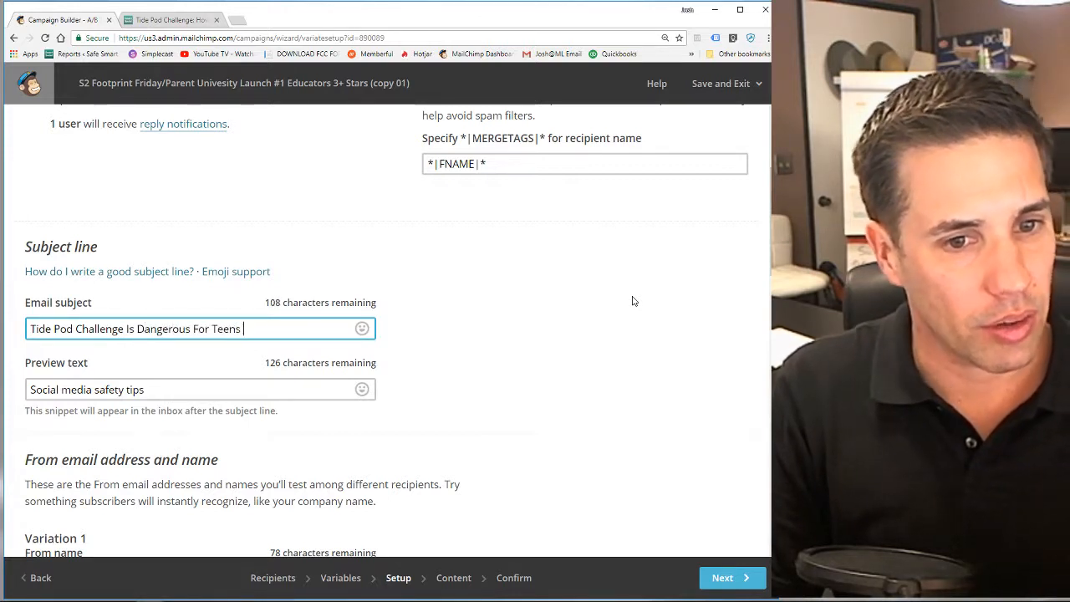
Replace the email's preview text with "Teens should avoid this".
click(147, 389)
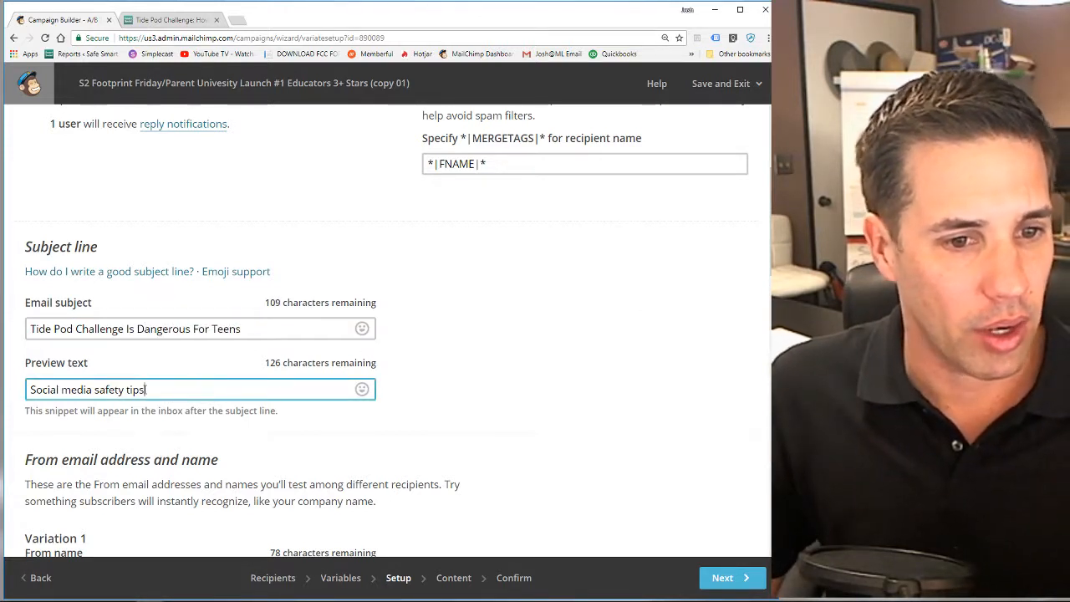
triple_click(147, 389)
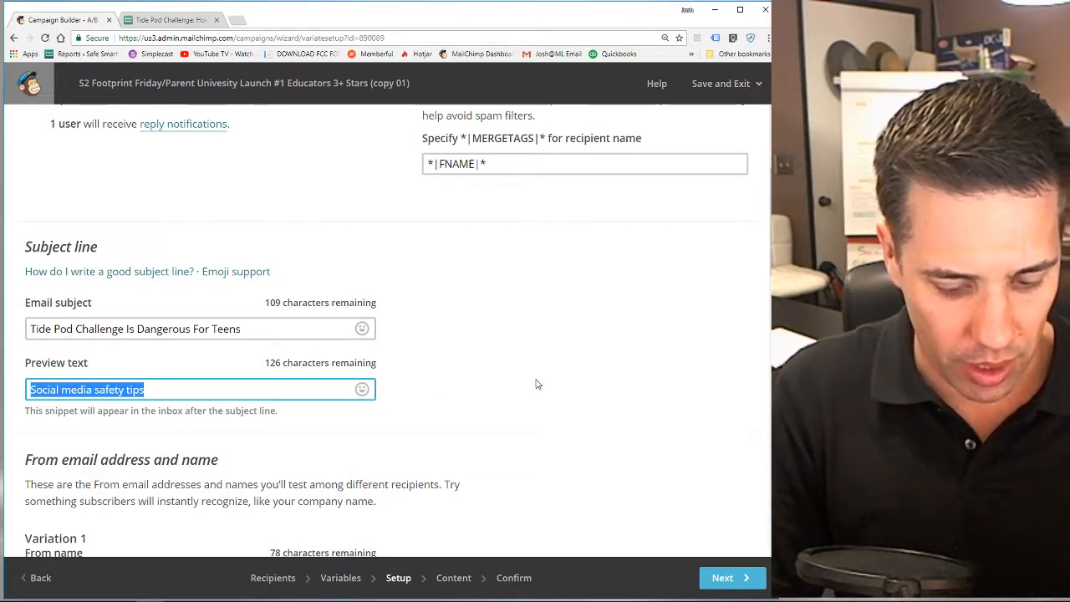
text(Teens should avoid this)
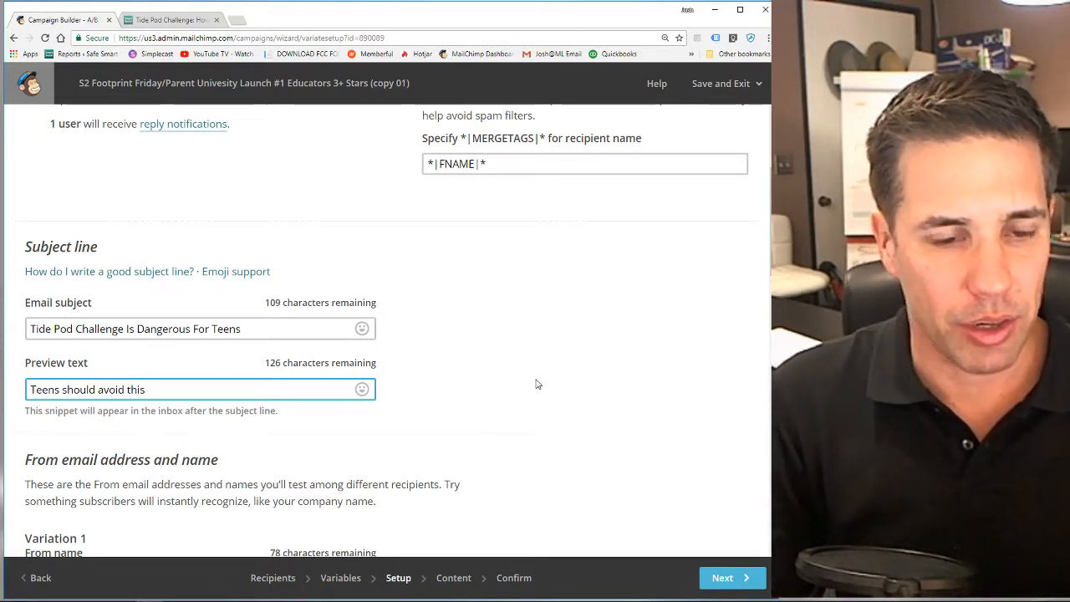
Replace the email's preview text with "What parents need to know".
text(cha)
key(ctrl+a)
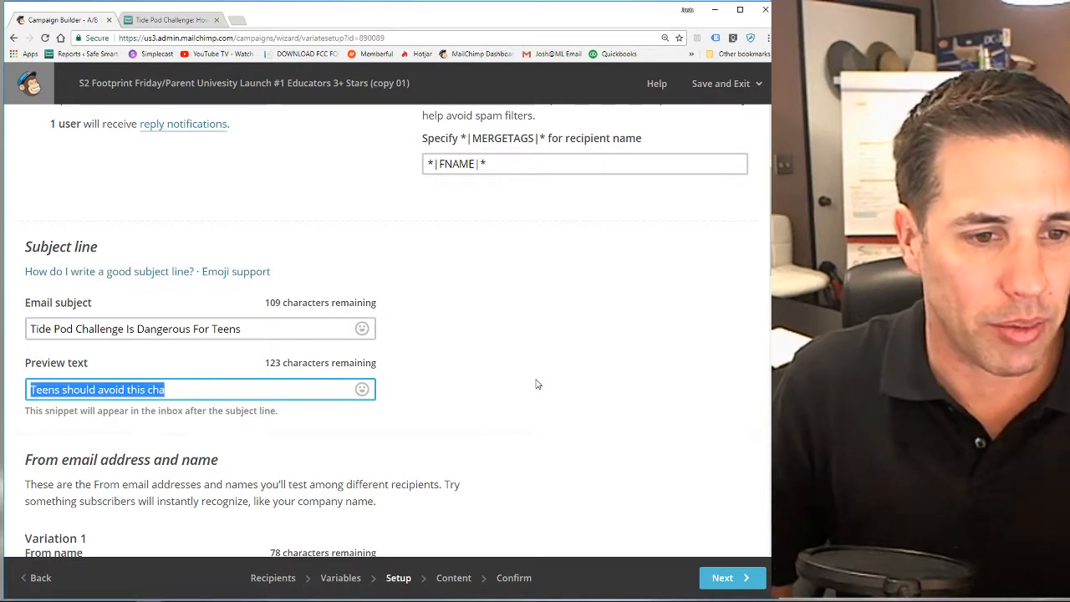
text(What par)
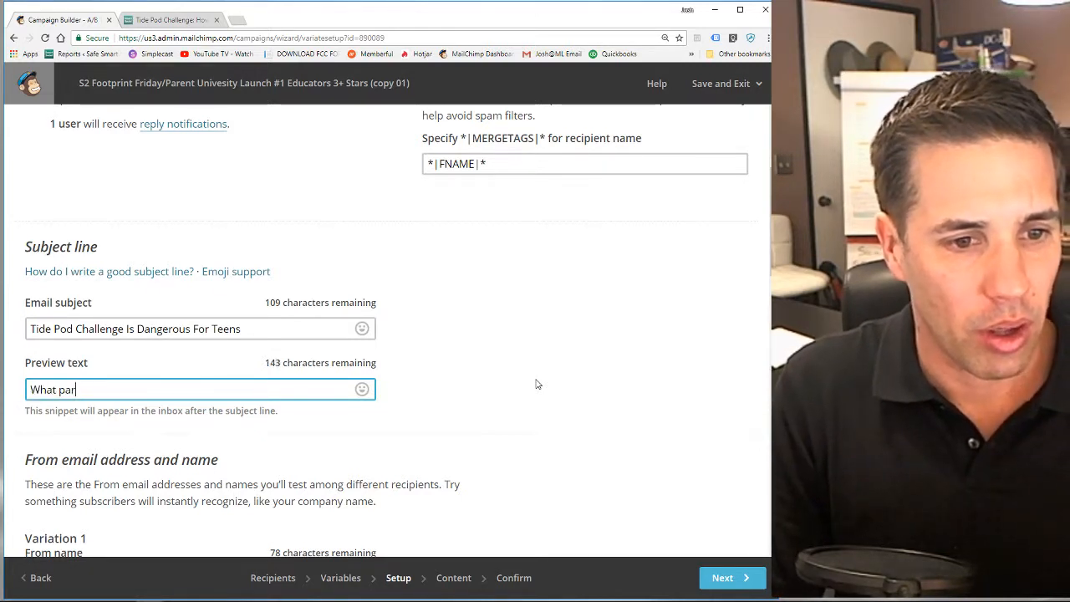
text(ents need to know)
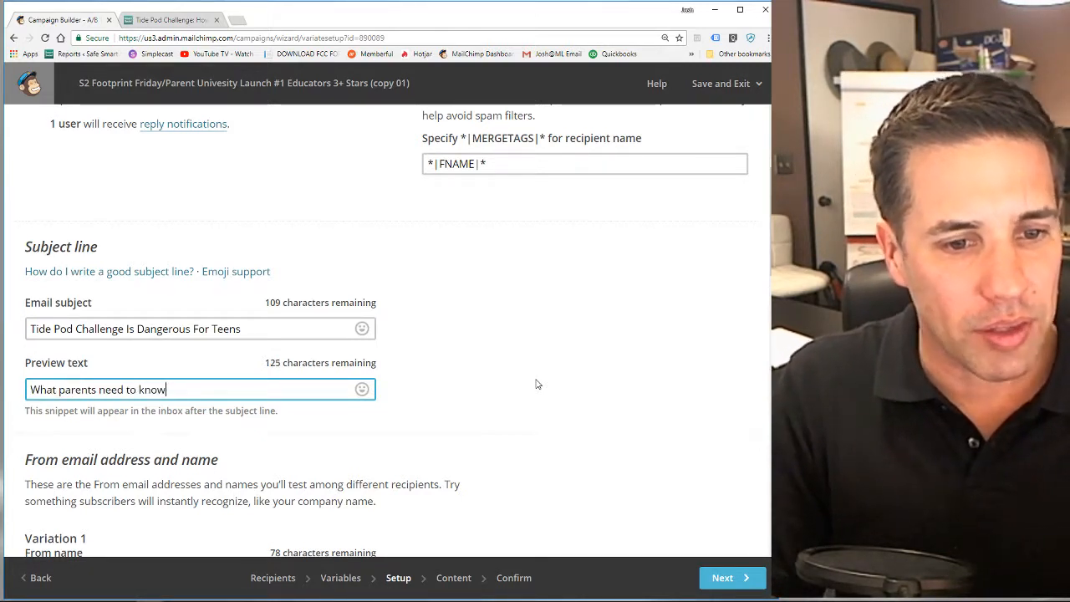
Check the from names and from email addresses of the three test variations.
scroll(441, 377, down, 3)
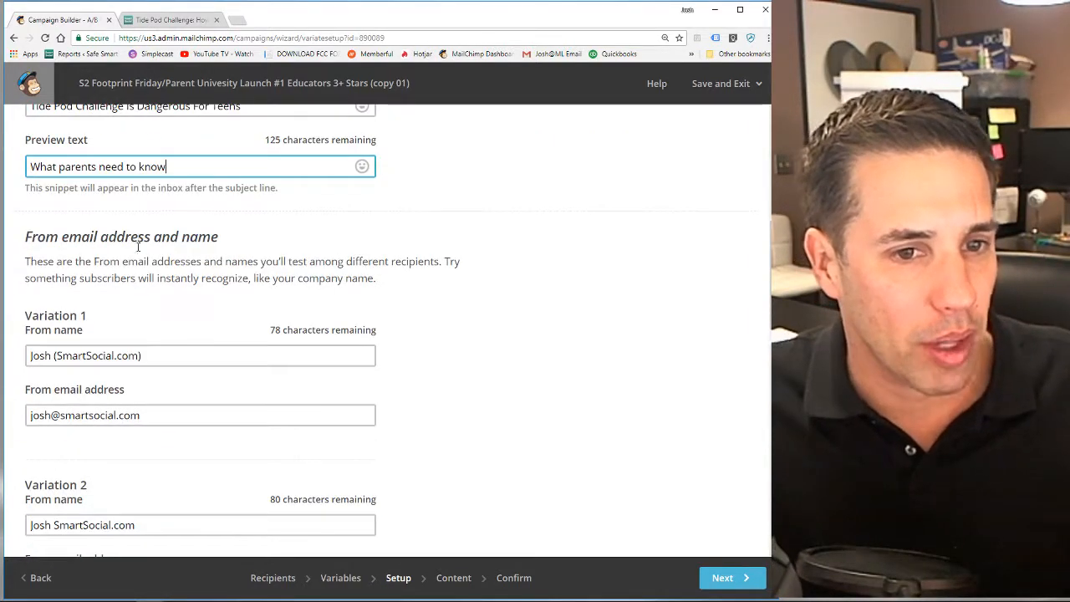
click(54, 355)
click(35, 413)
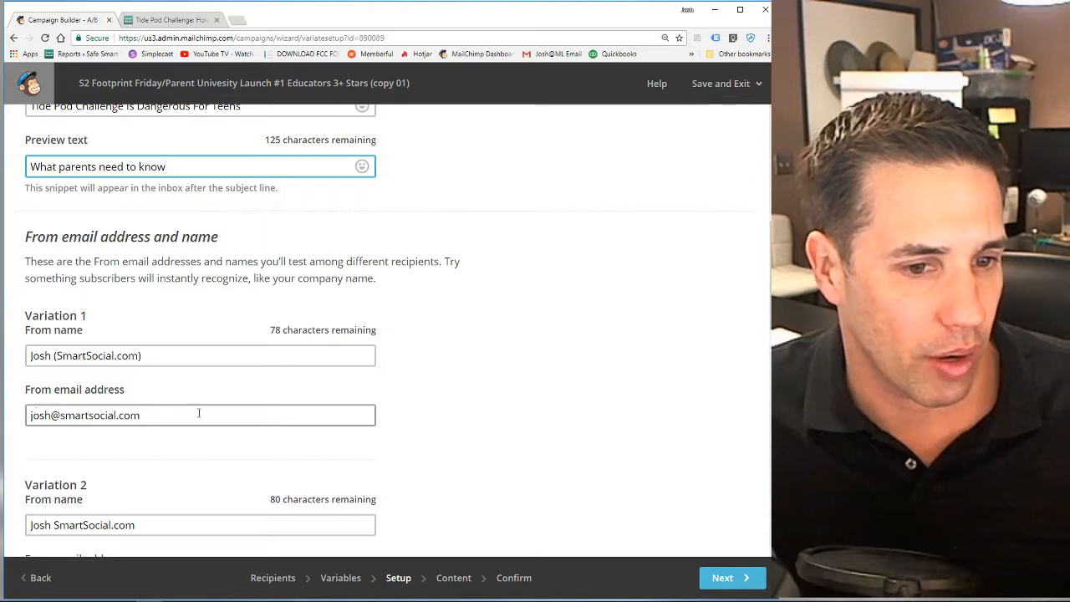
scroll(198, 413, down, 2)
click(54, 376)
scroll(118, 380, down, 2)
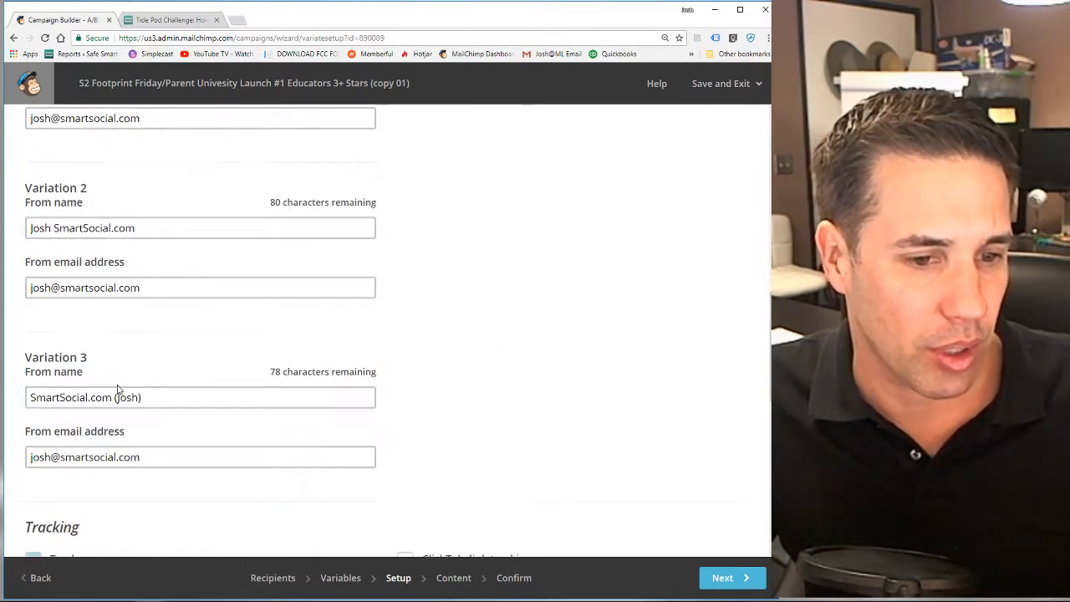
click(32, 397)
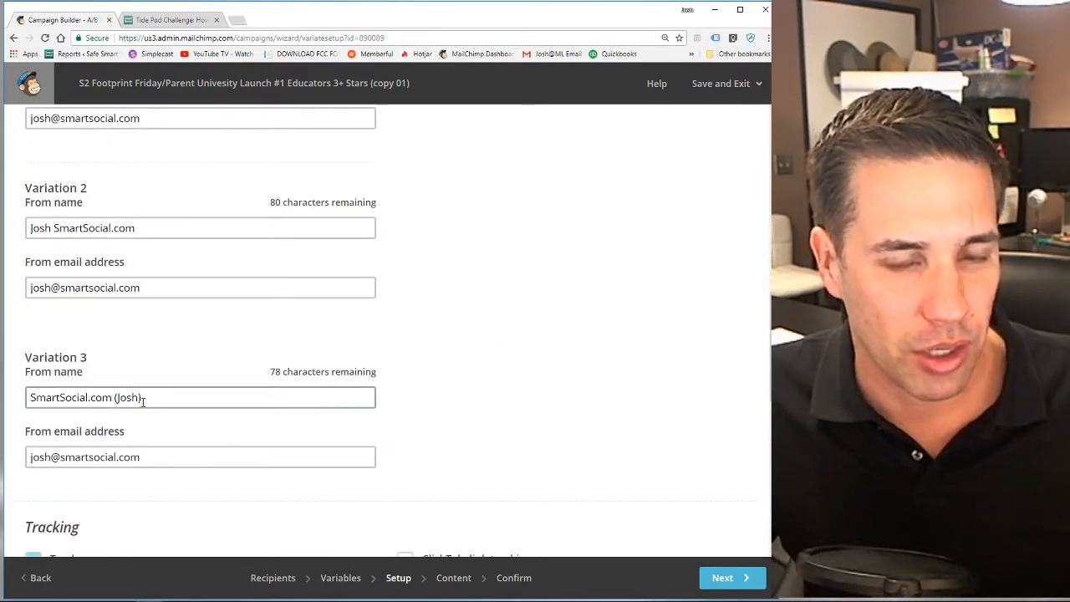
click(677, 285)
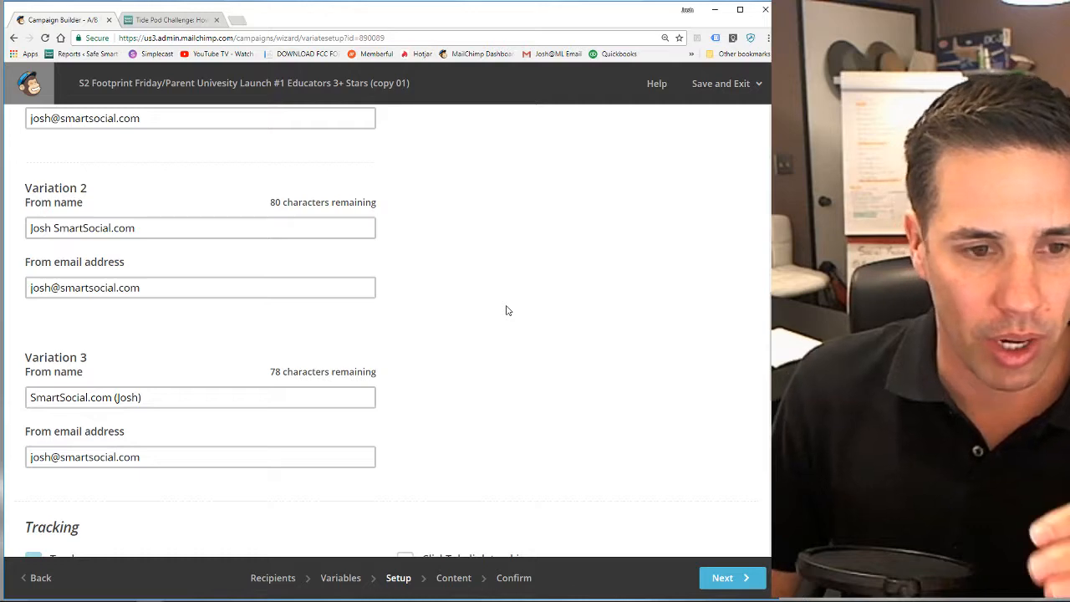
Set the campaign title for Google Analytics link tracking to "S2_Tide_Pod_Challenge_Blog".
scroll(504, 296, down, 3)
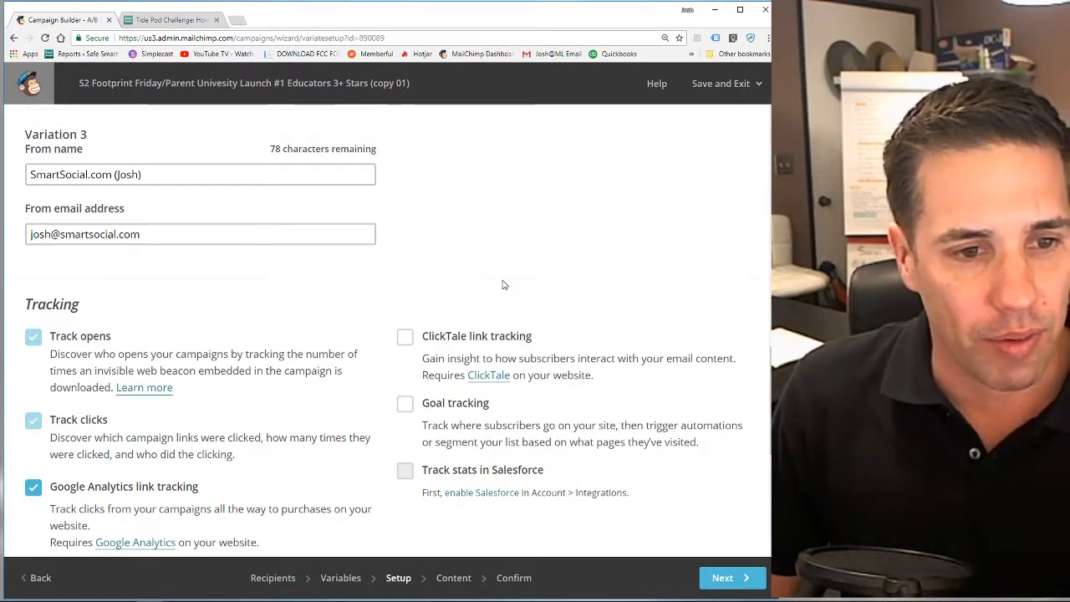
scroll(235, 366, down, 1)
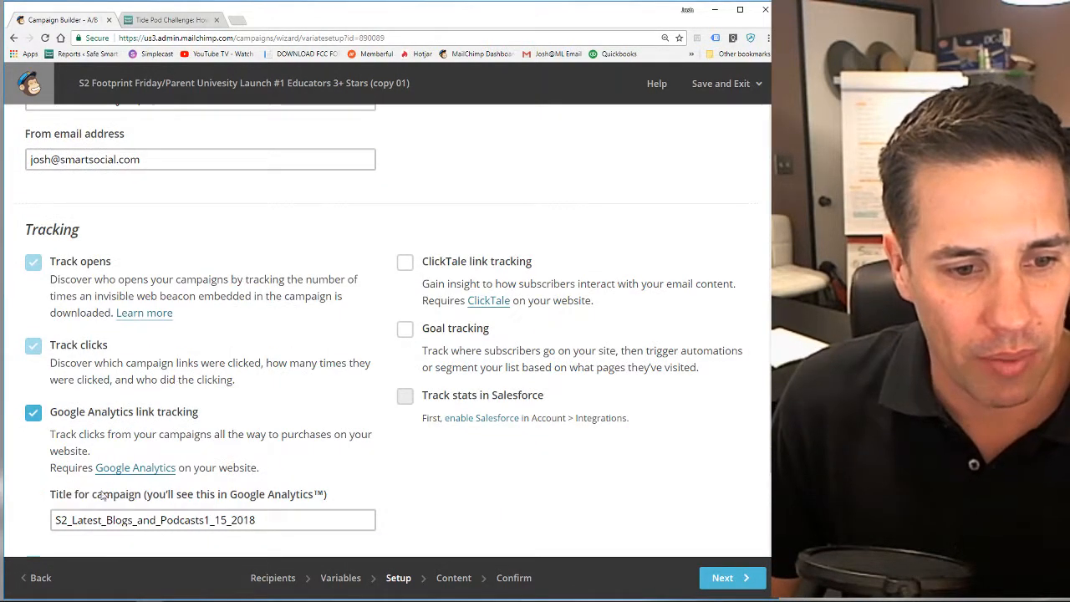
click(72, 520)
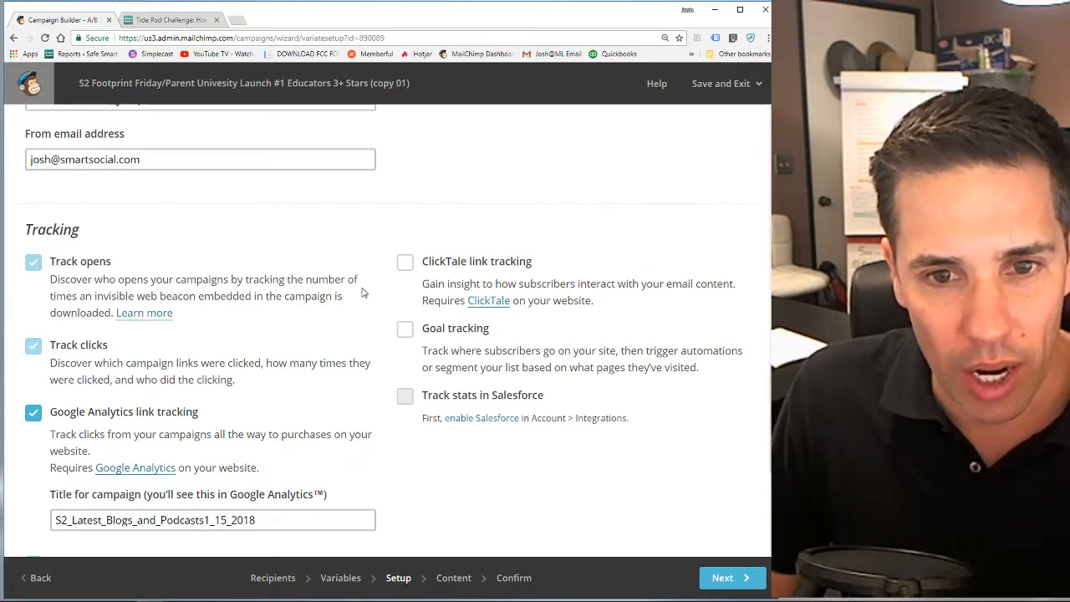
scroll(448, 401, down, 2)
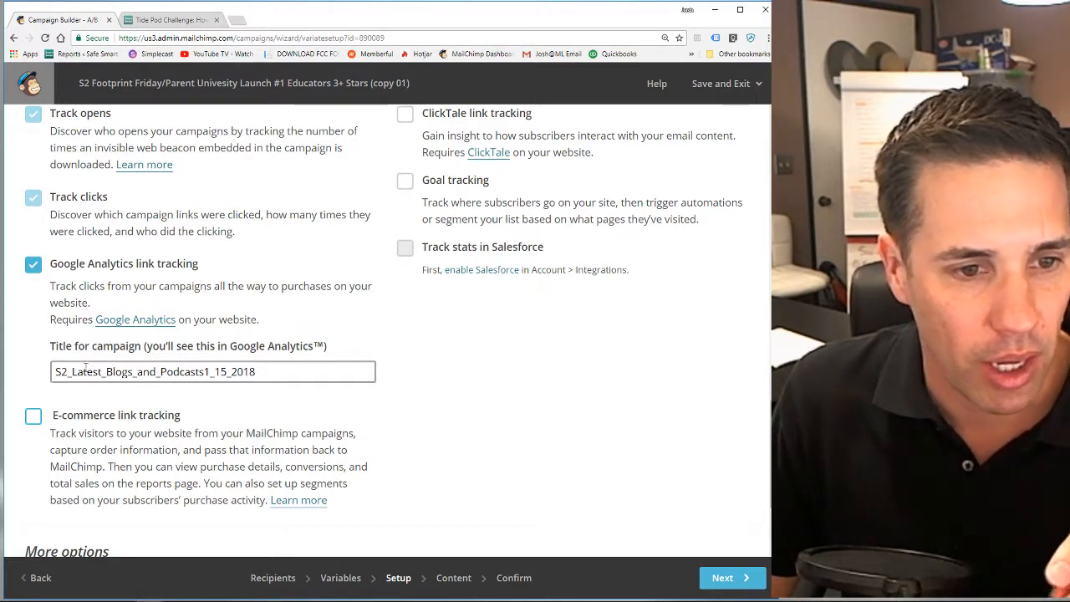
drag(73, 370, 364, 371)
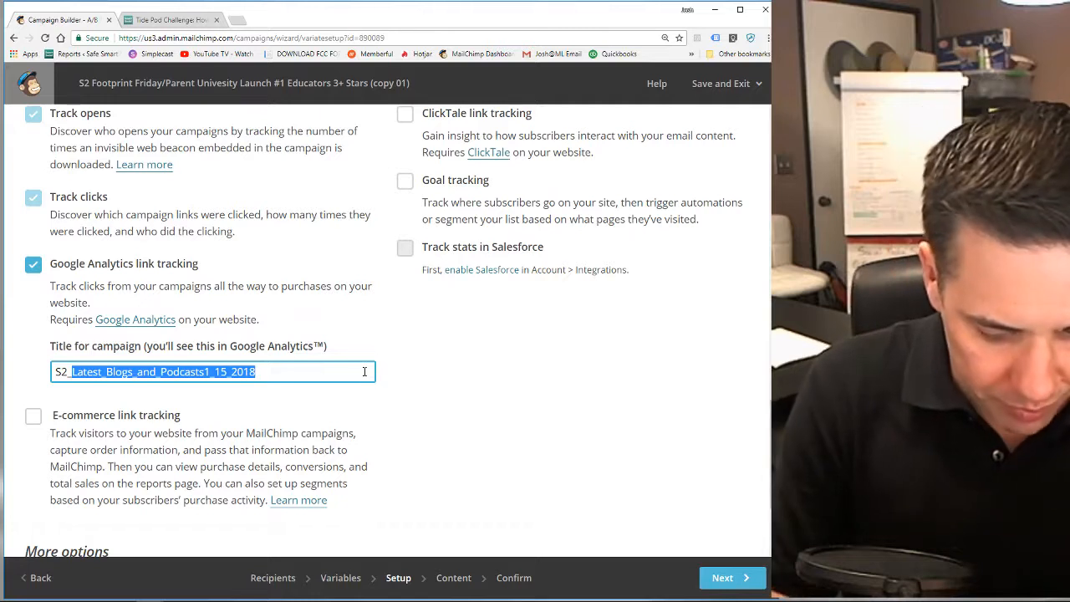
text(Tide)
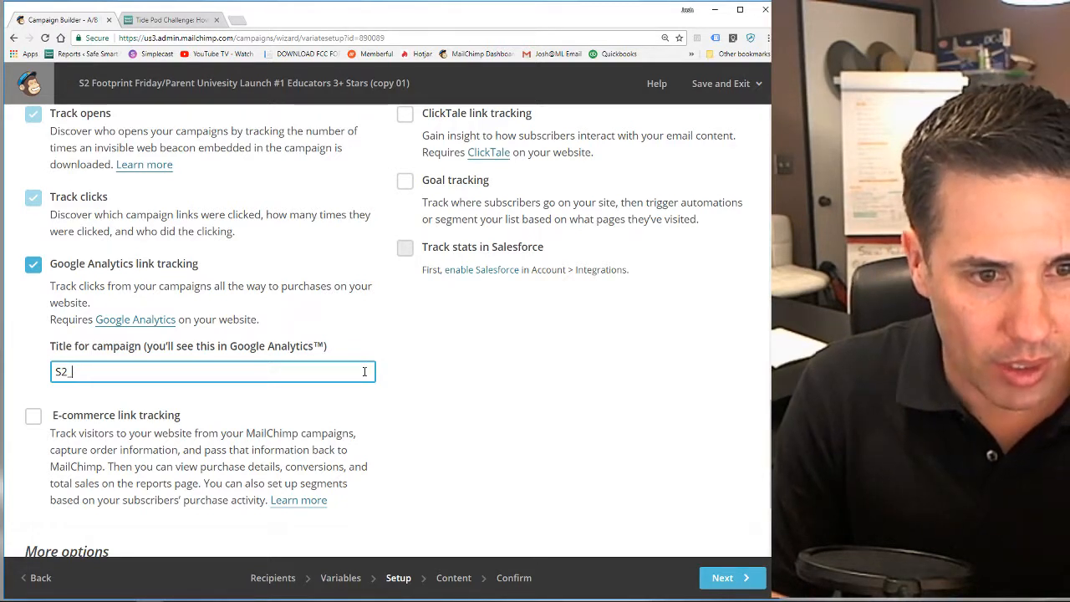
text(_Pod)
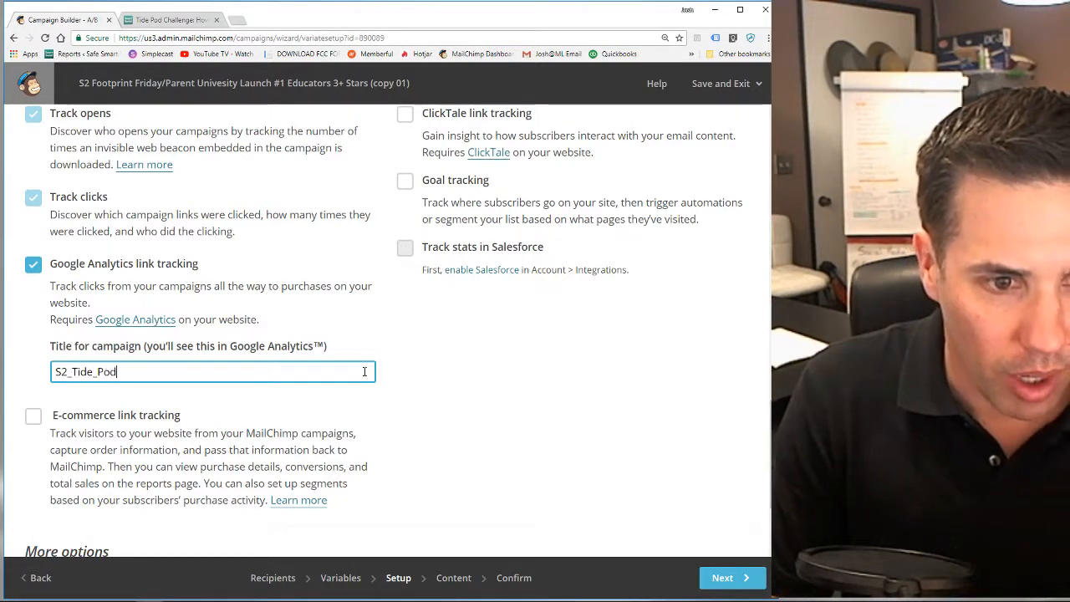
text(-)
text(Cha)
key(BackSpace)
key(BackSpace)
key(BackSpace)
key(BackSpace)
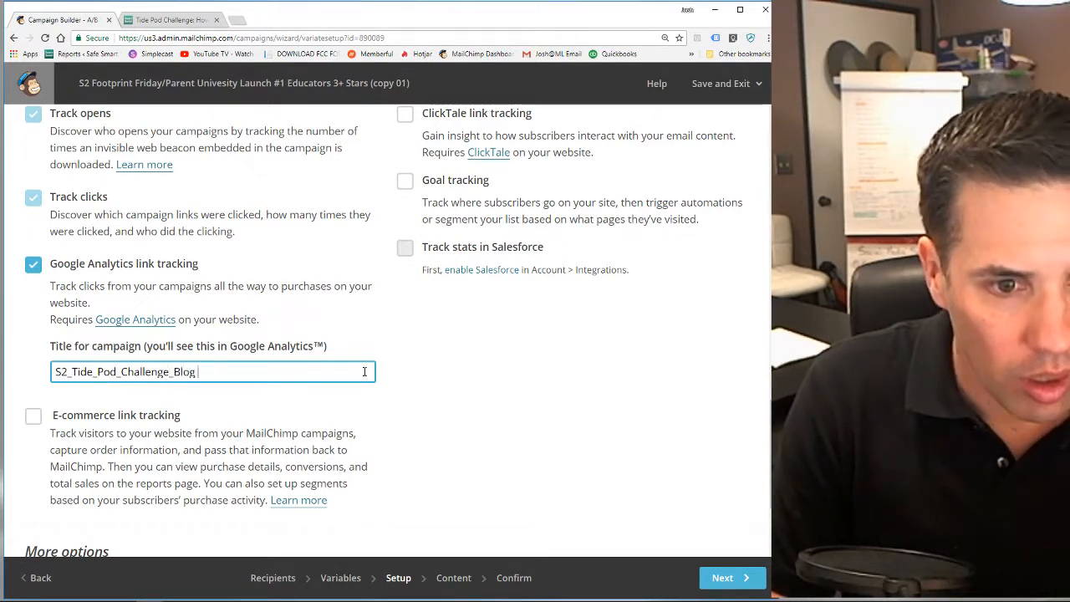
click(443, 387)
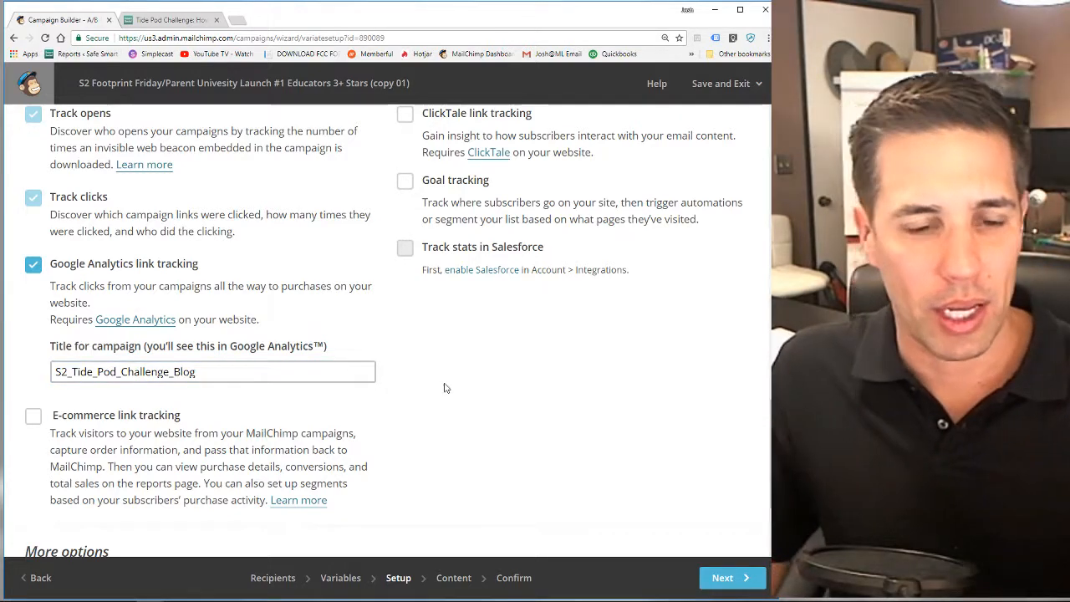
click(198, 372)
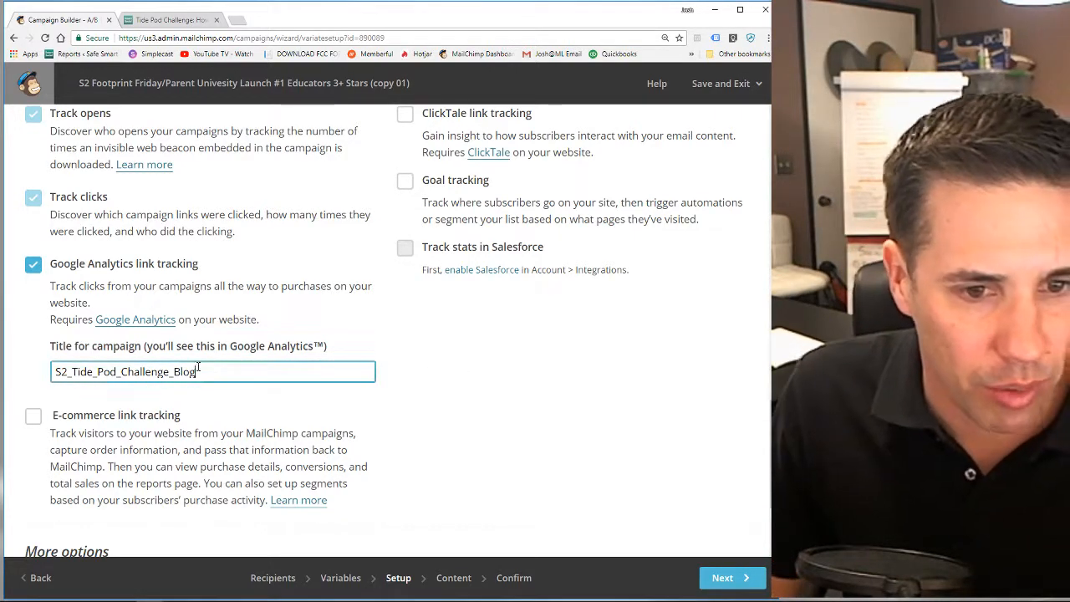
click(434, 401)
Review the remaining tracking options and the campaign info, and proceed to the email's content design.
scroll(441, 403, down, 2)
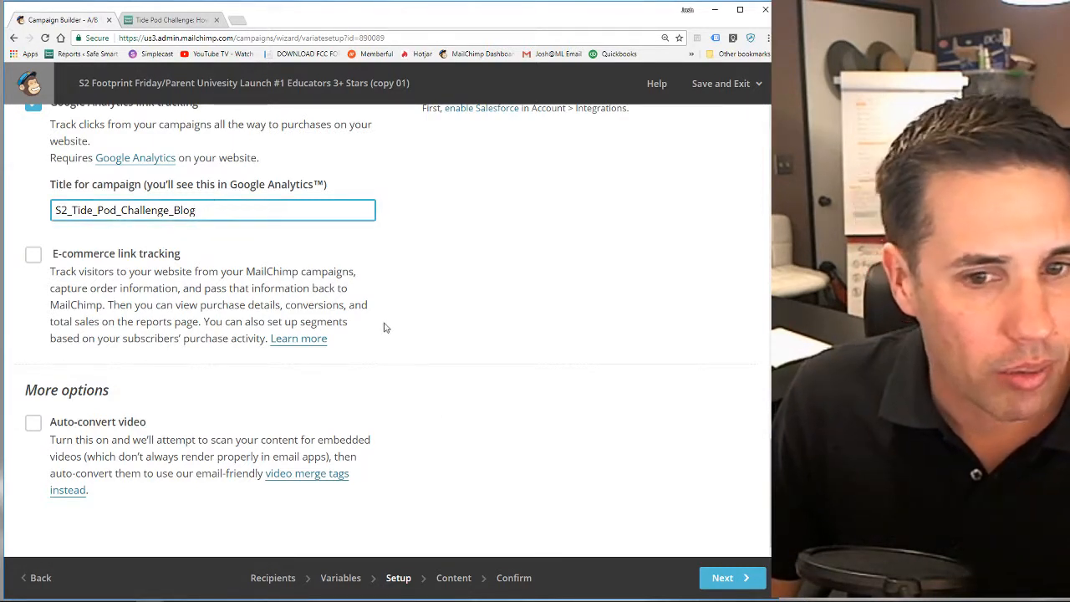
scroll(397, 325, up, 4)
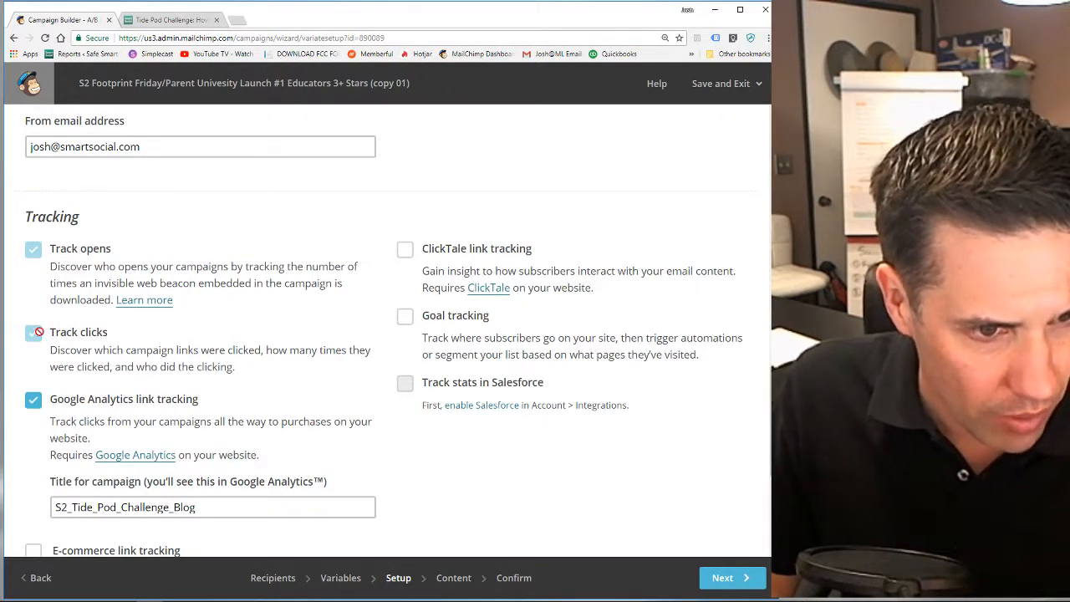
scroll(433, 370, down, 3)
scroll(433, 370, up, 15)
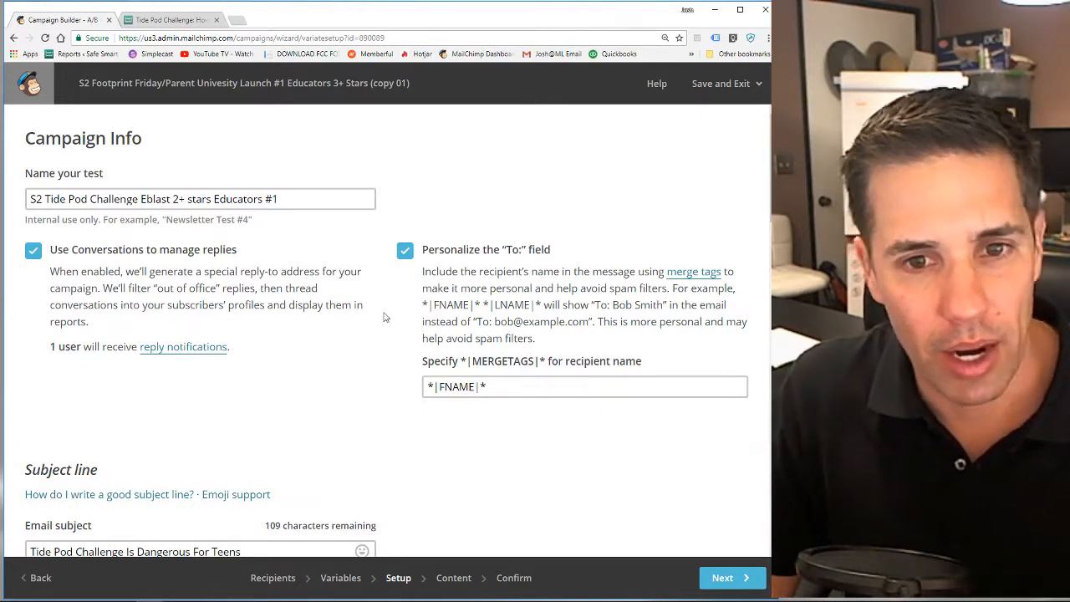
scroll(384, 316, down, 15)
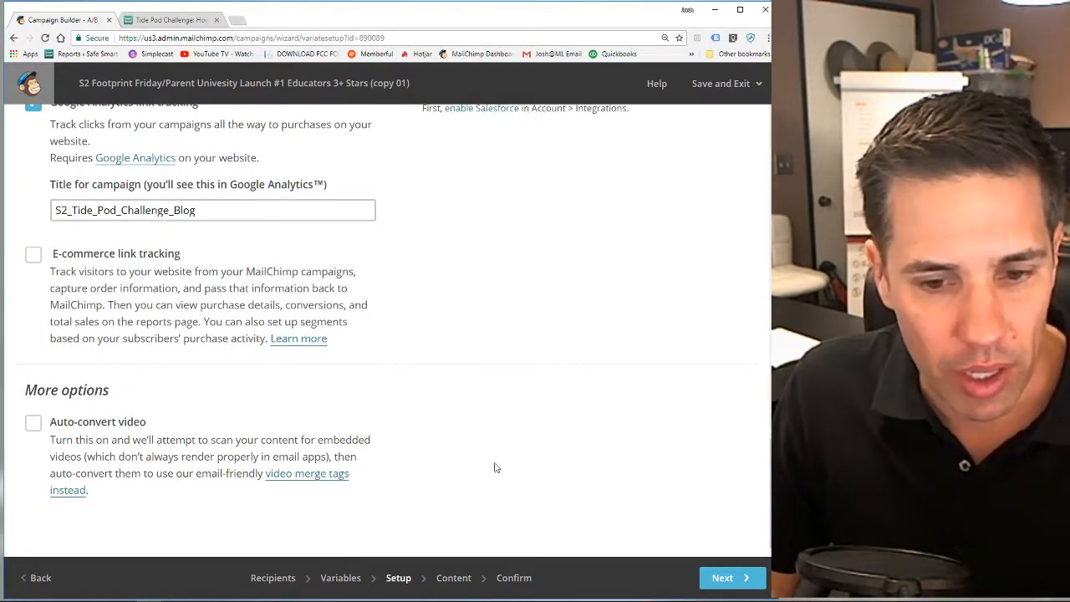
click(453, 585)
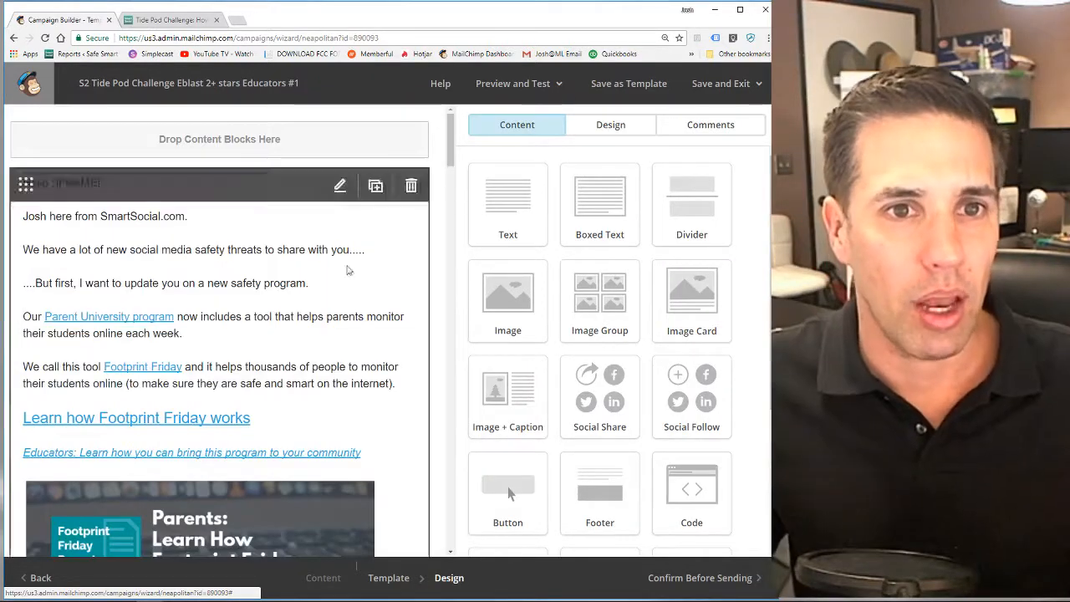
Open the MailChimp campaigns list in a new browser tab.
click(236, 20)
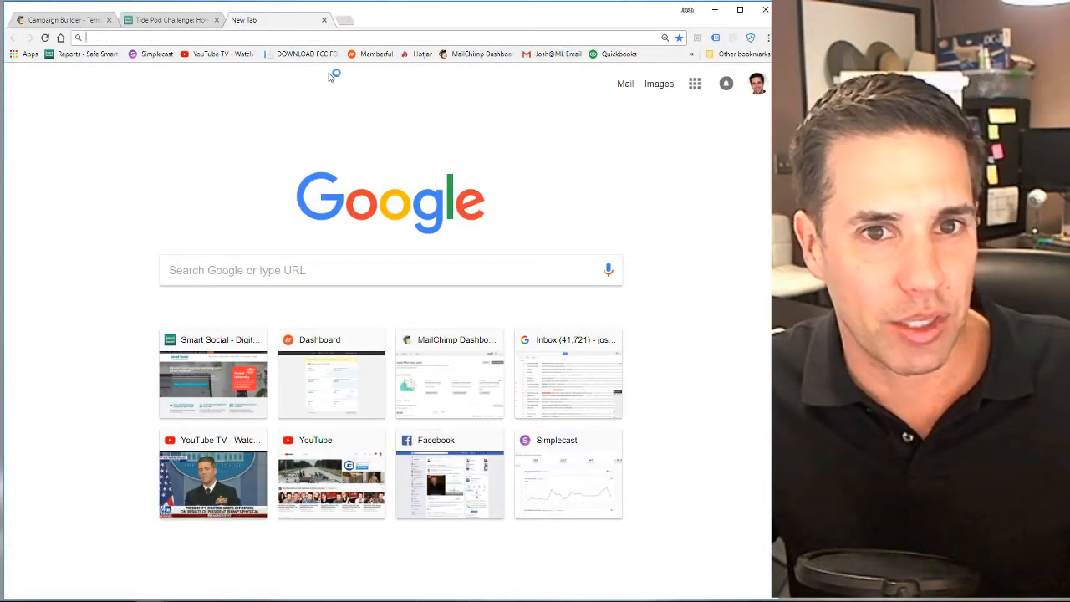
click(459, 55)
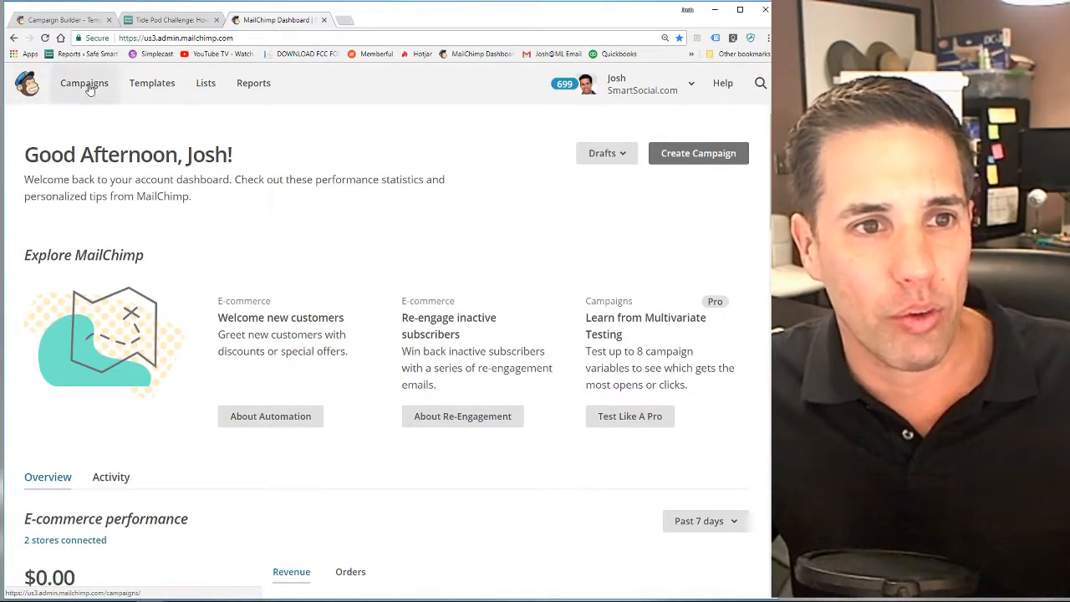
click(84, 87)
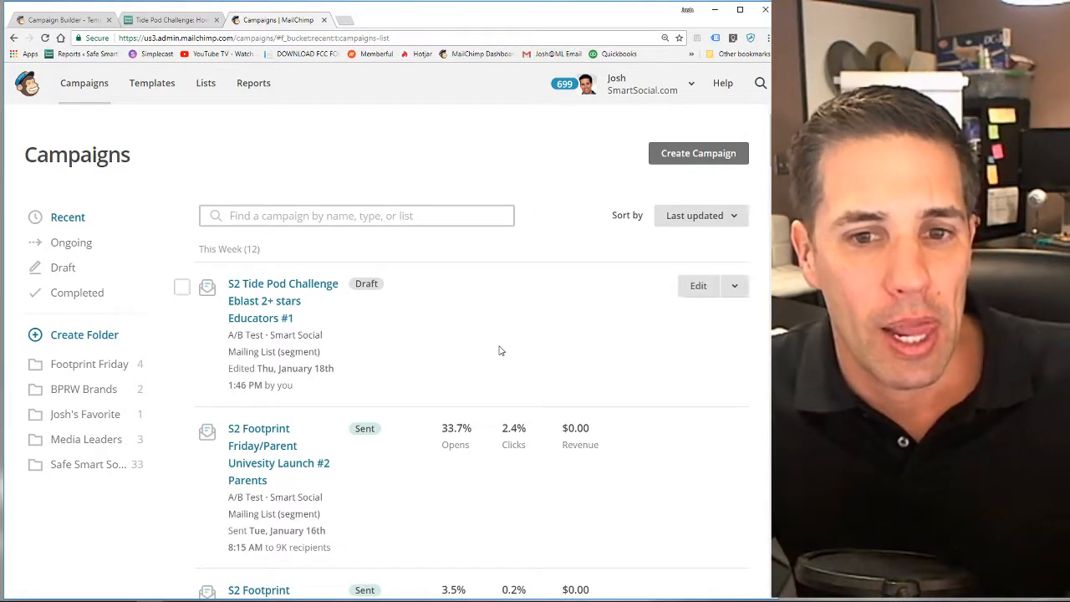
click(698, 155)
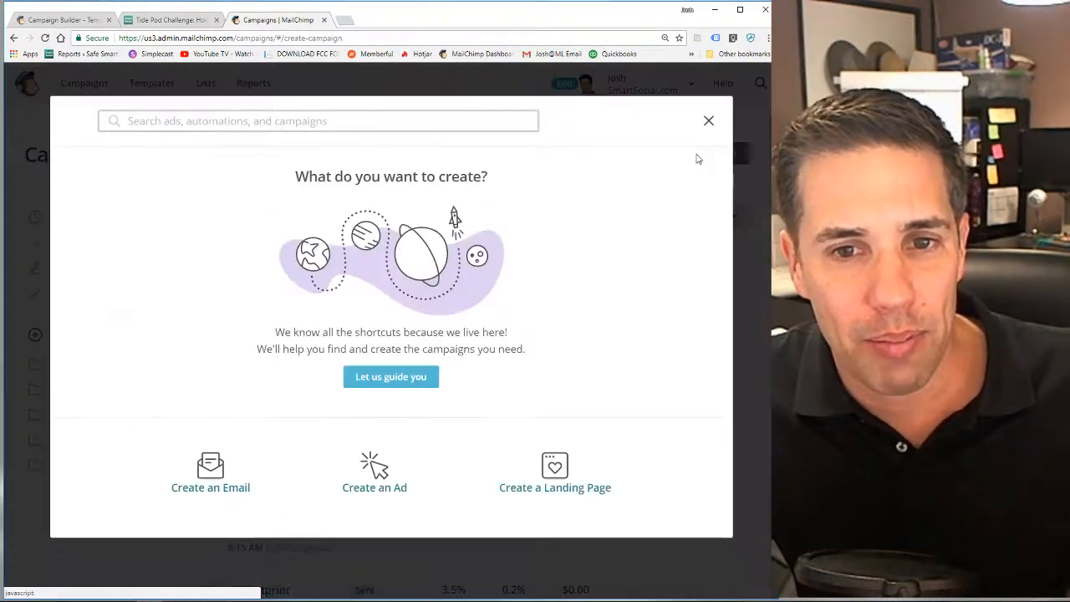
click(212, 481)
click(491, 176)
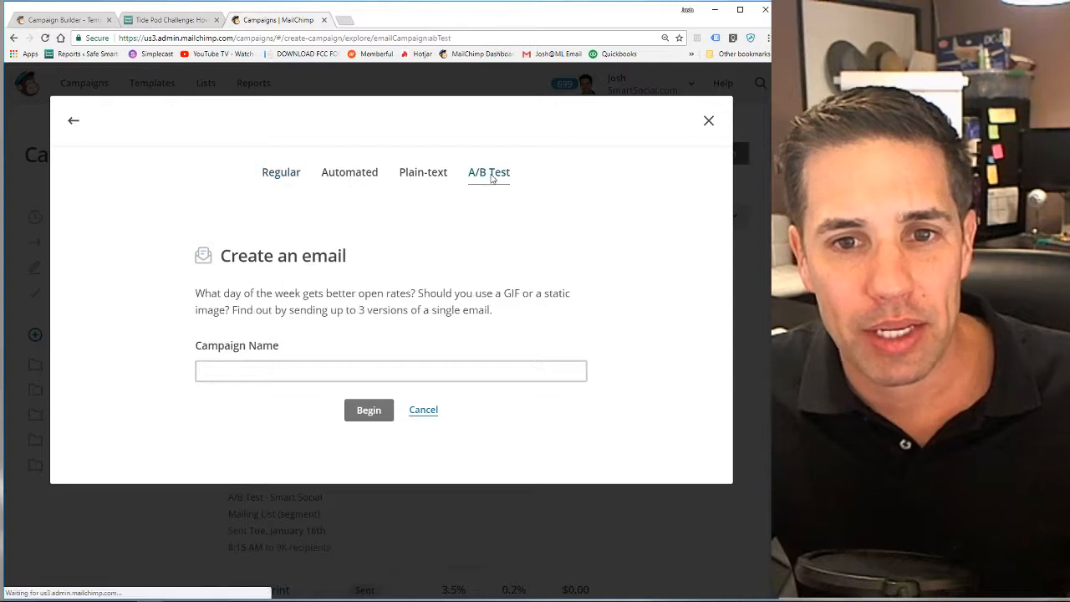
drag(237, 294, 576, 319)
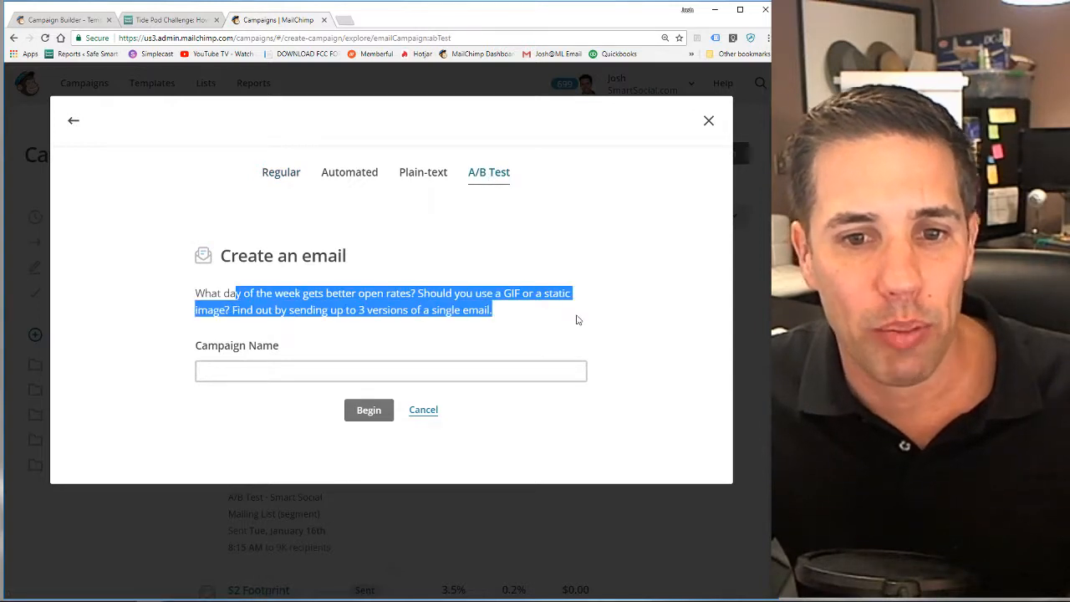
click(576, 319)
click(274, 372)
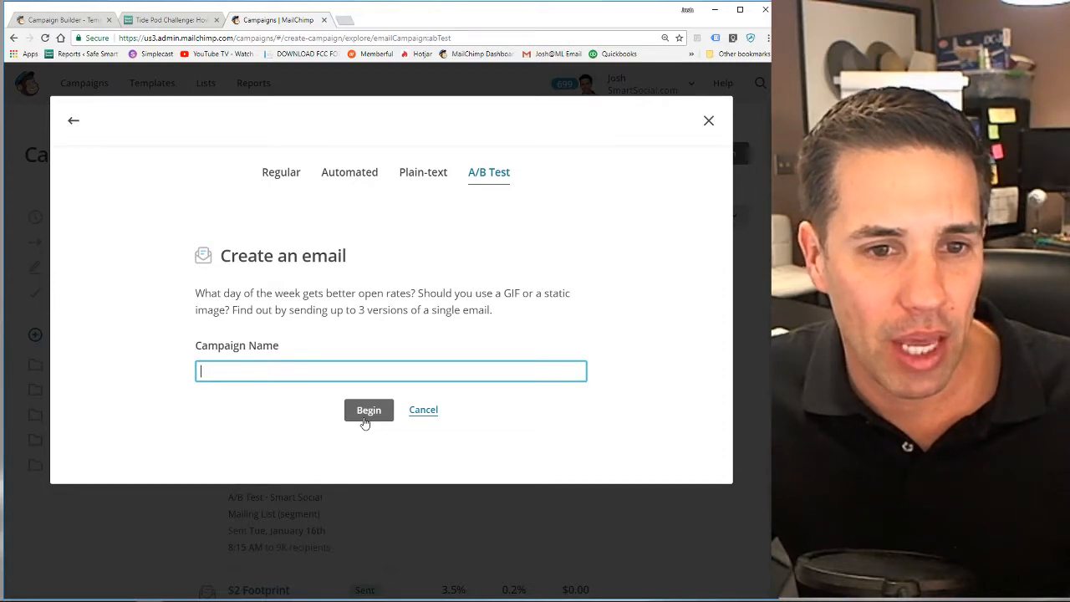
click(709, 120)
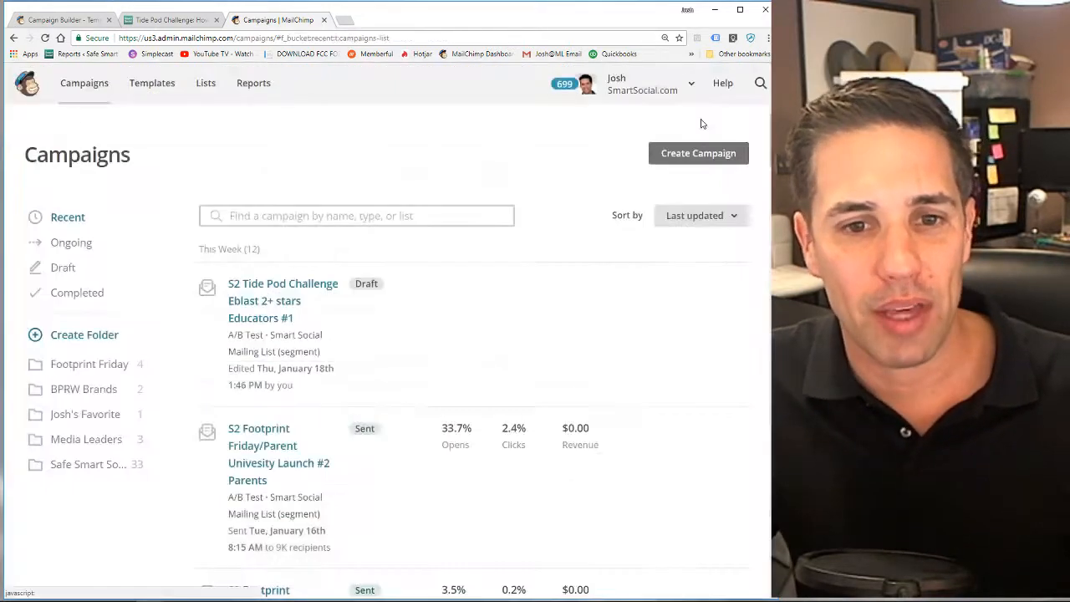
Return to the campaign's email design, open the main text block for editing, and add an empty paragraph below the SmartSocial.com introduction line.
click(85, 23)
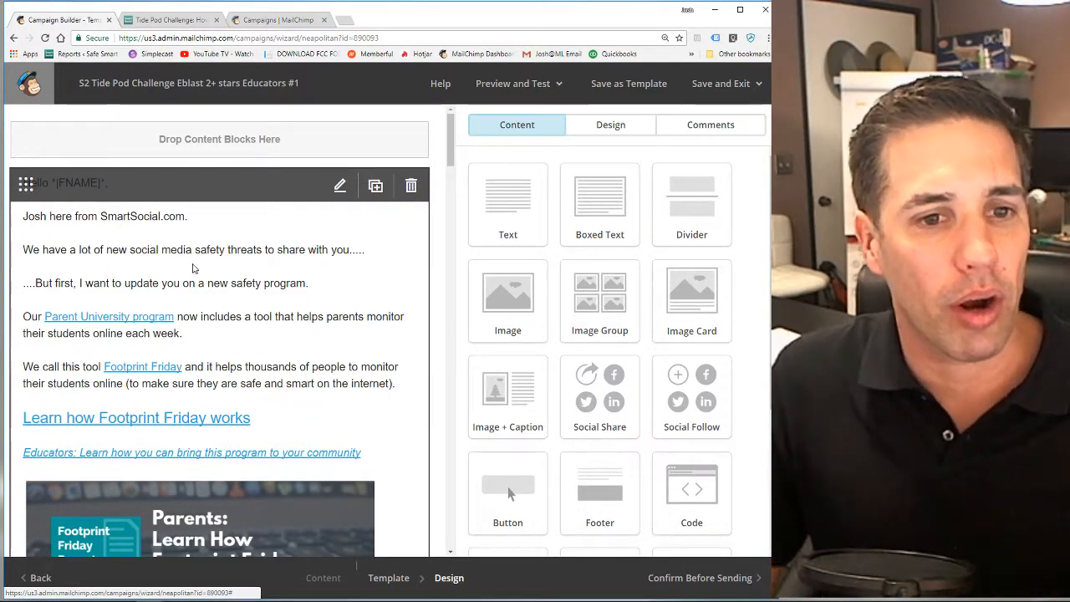
click(192, 267)
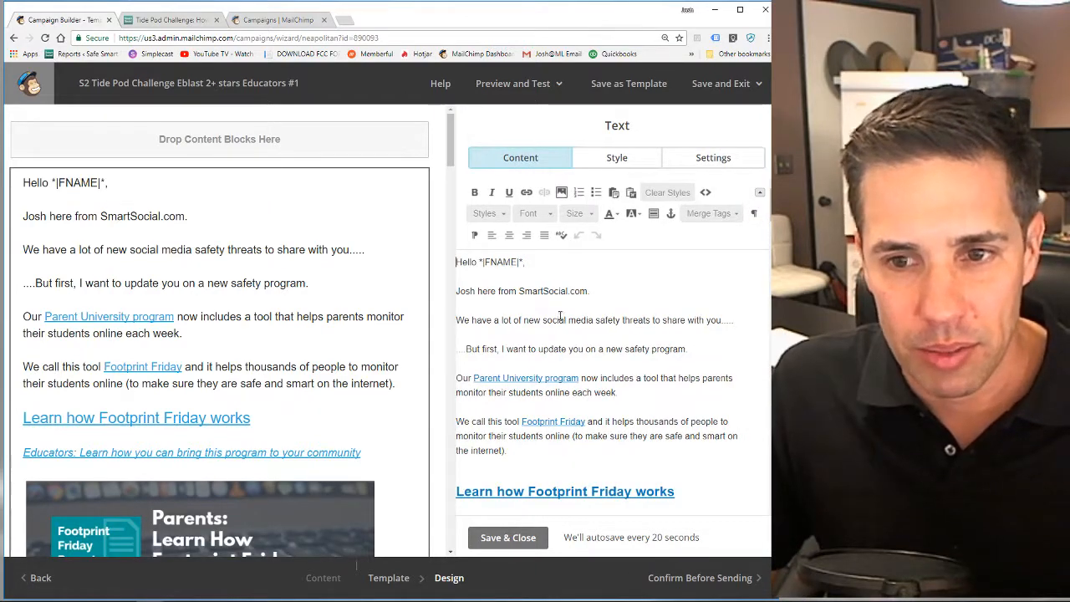
drag(784, 334, 798, 335)
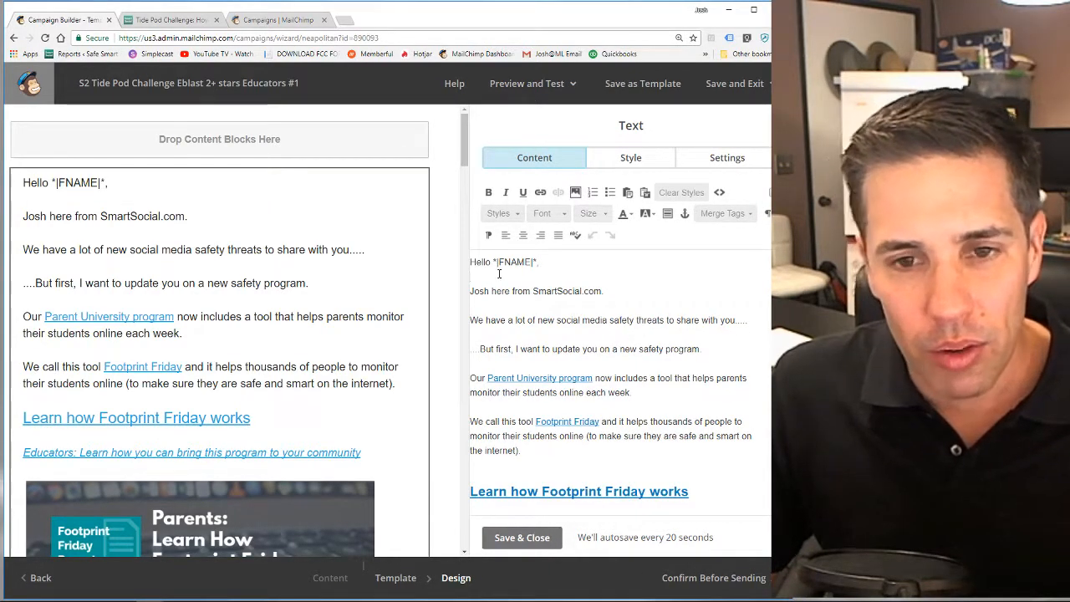
click(511, 302)
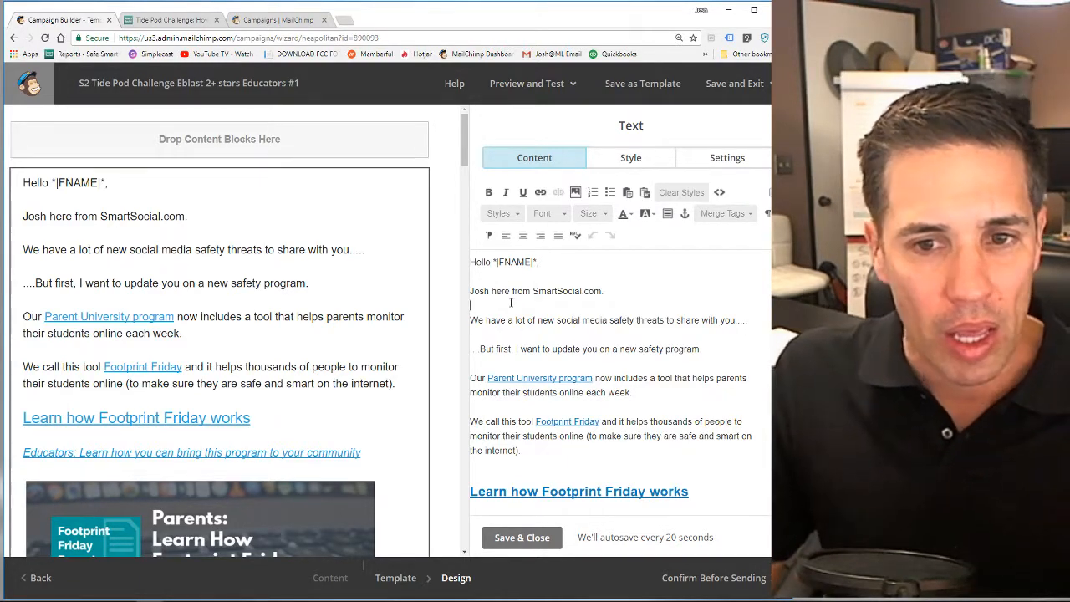
key(Return)
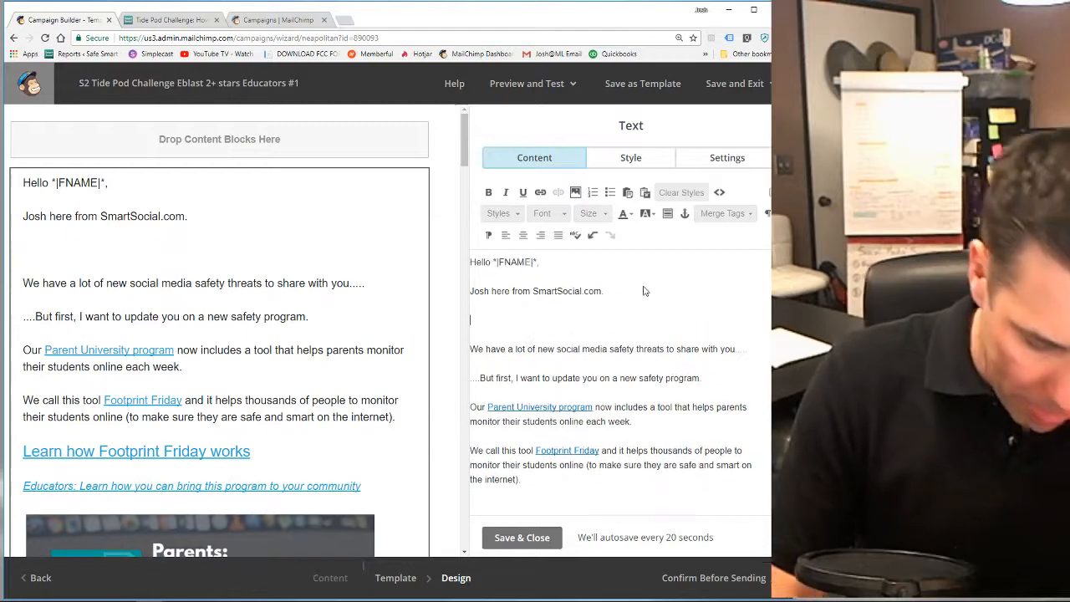
Draft the opening words "There's a new challenge called" in the empty paragraph below the introduction.
text(A)
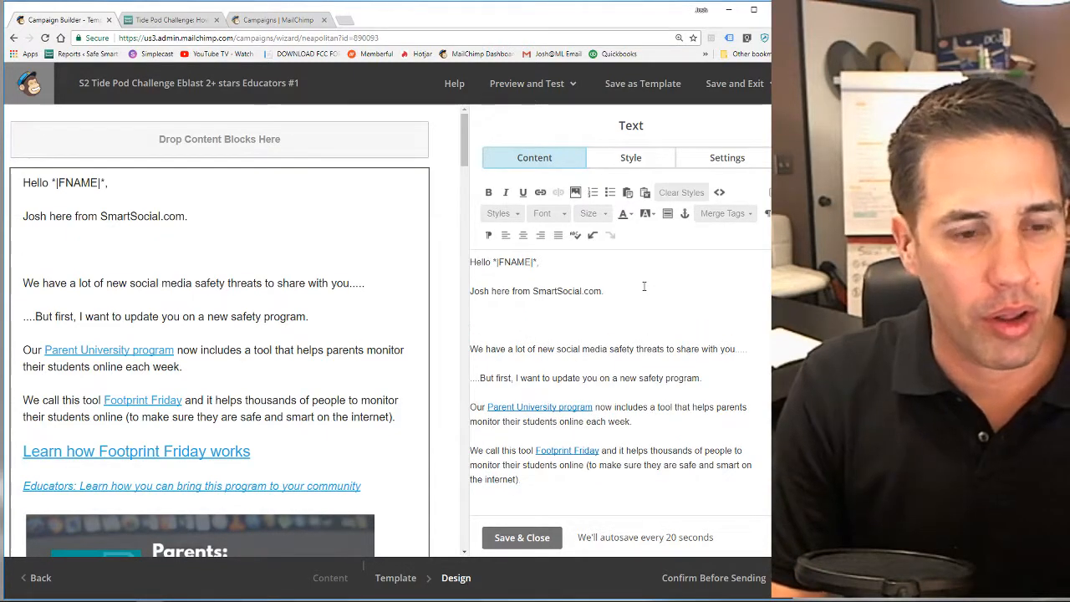
text(There's a new )
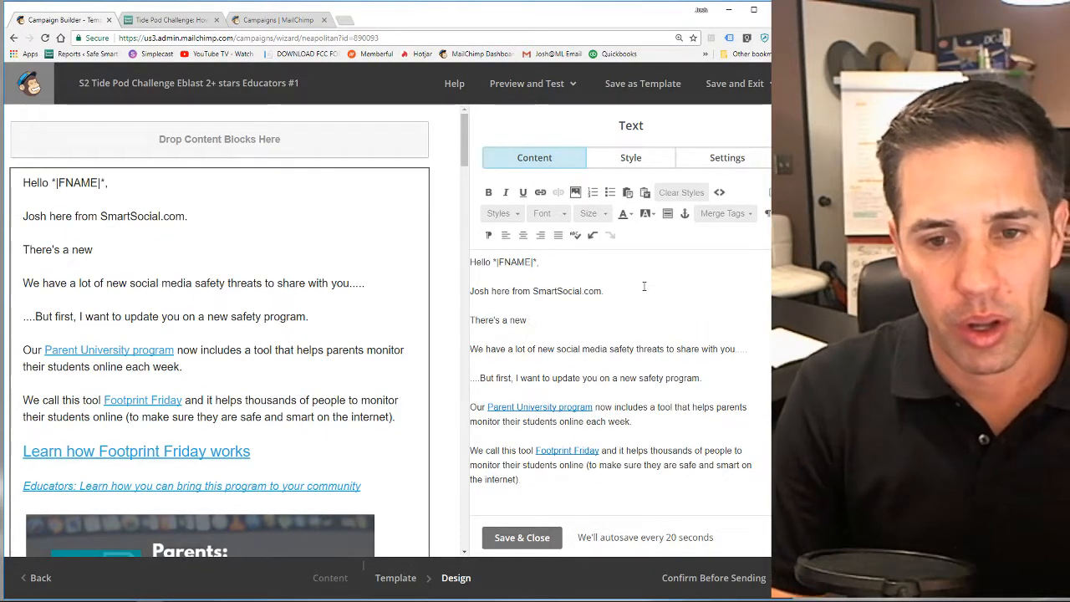
text(challenge )
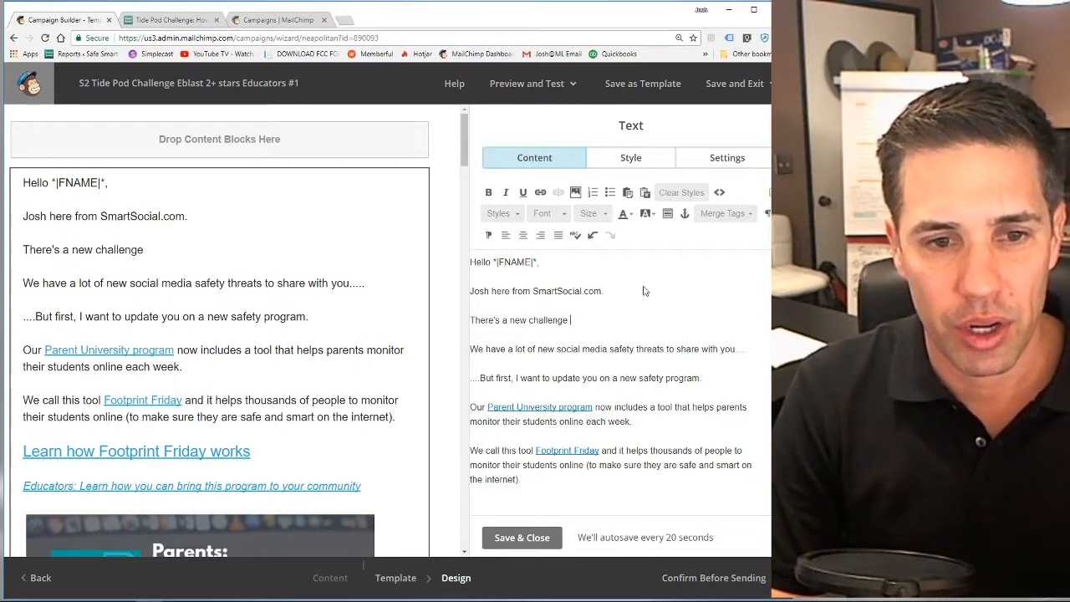
text(called)
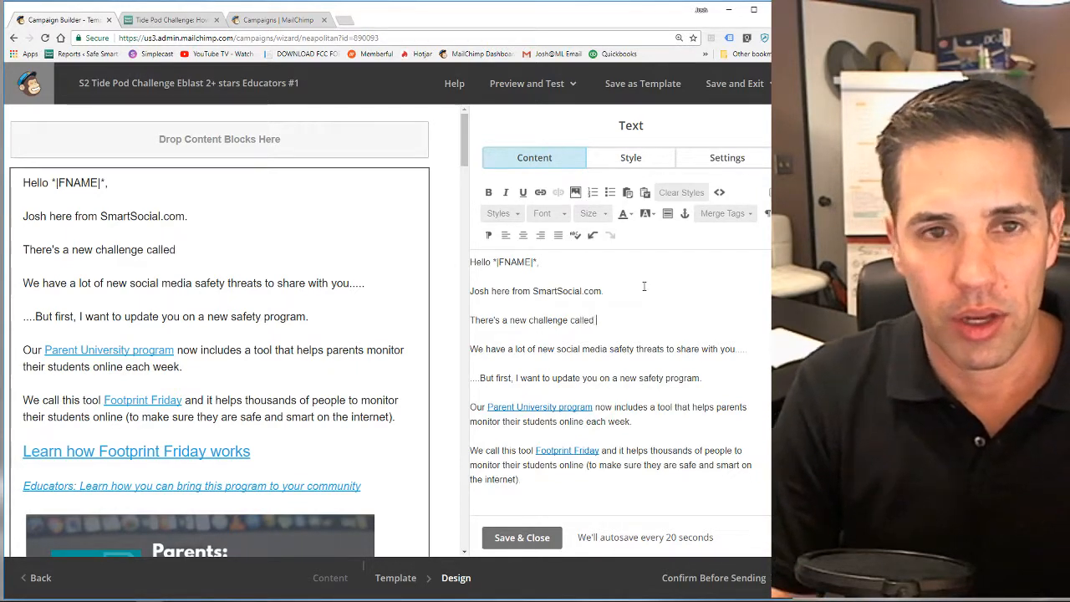
Copy the bold Tide Pod Challenge summary sentence from the blog post and paste it unformatted over the drafted line in the email text.
click(172, 19)
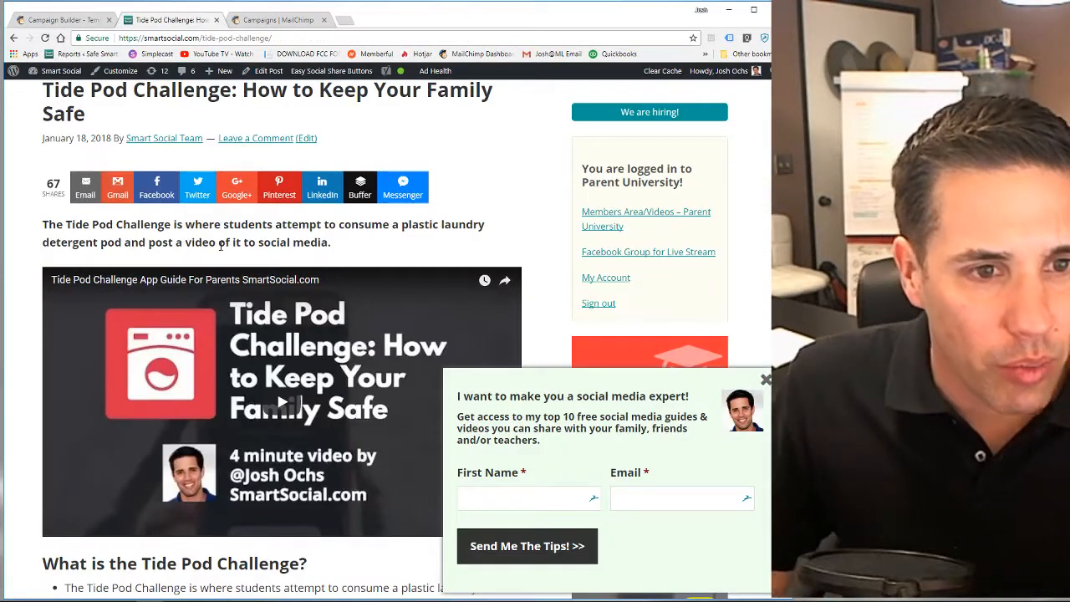
click(765, 381)
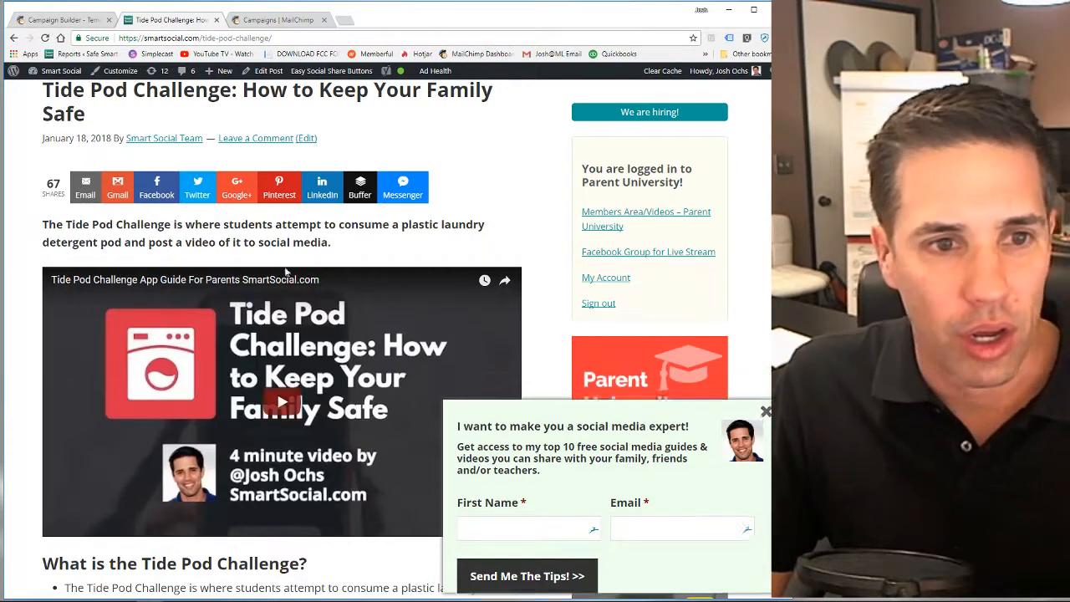
drag(42, 228, 377, 264)
key(ctrl+c)
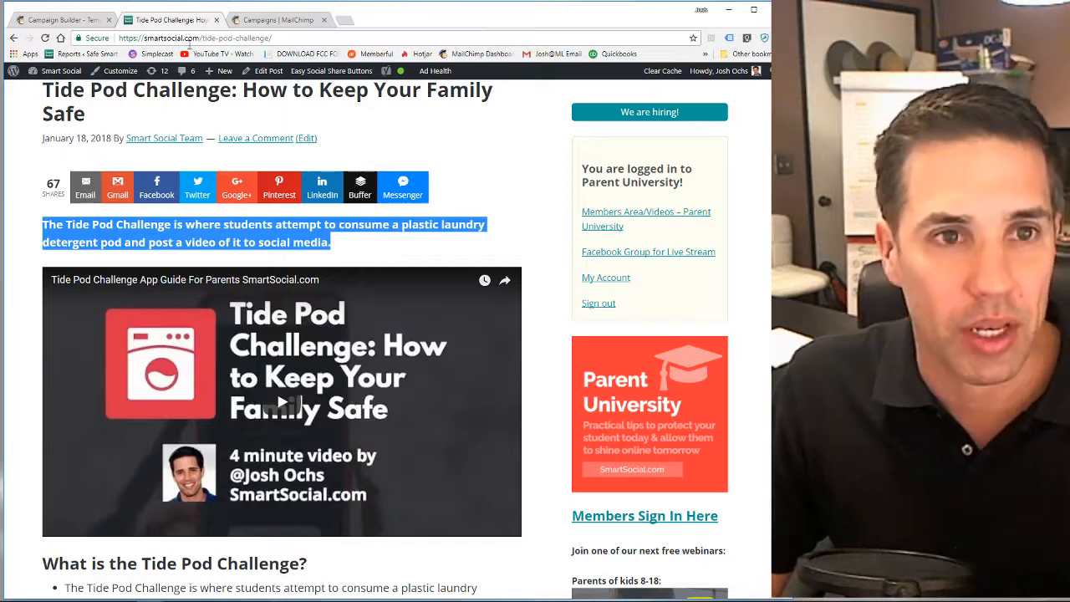
click(63, 19)
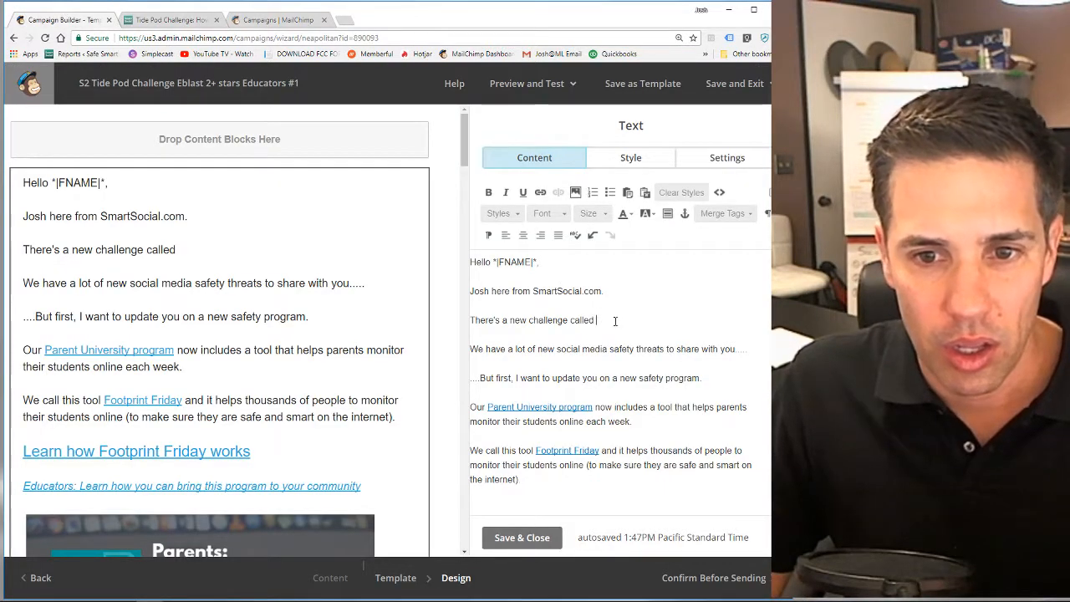
drag(615, 320, 467, 319)
key(ctrl+v)
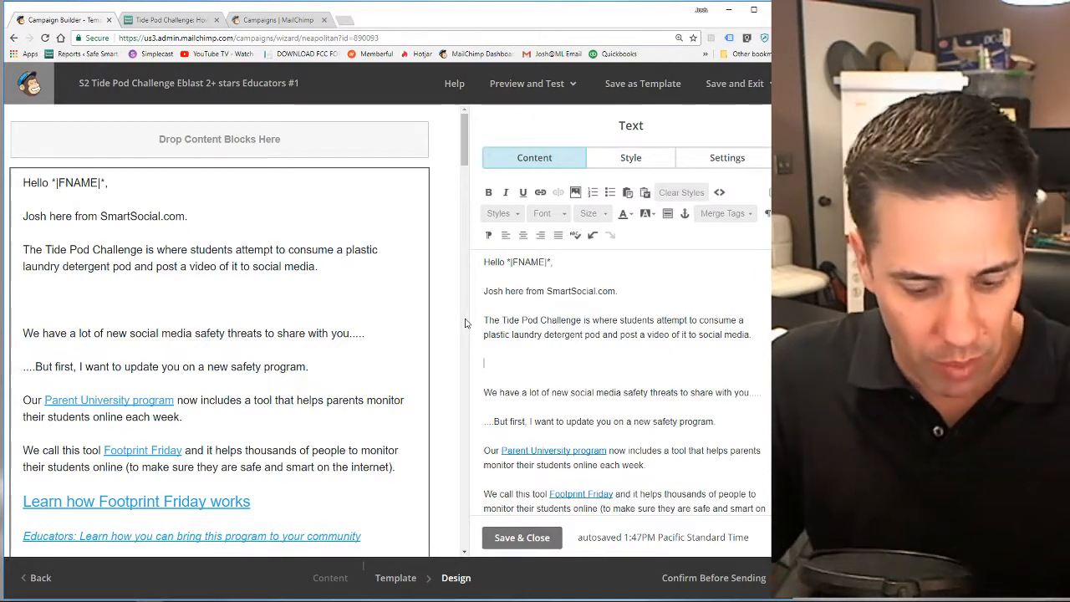
Try pasting the copied sentence with its original bold formatting below the first one, and undo that paste.
key(ctrl+v)
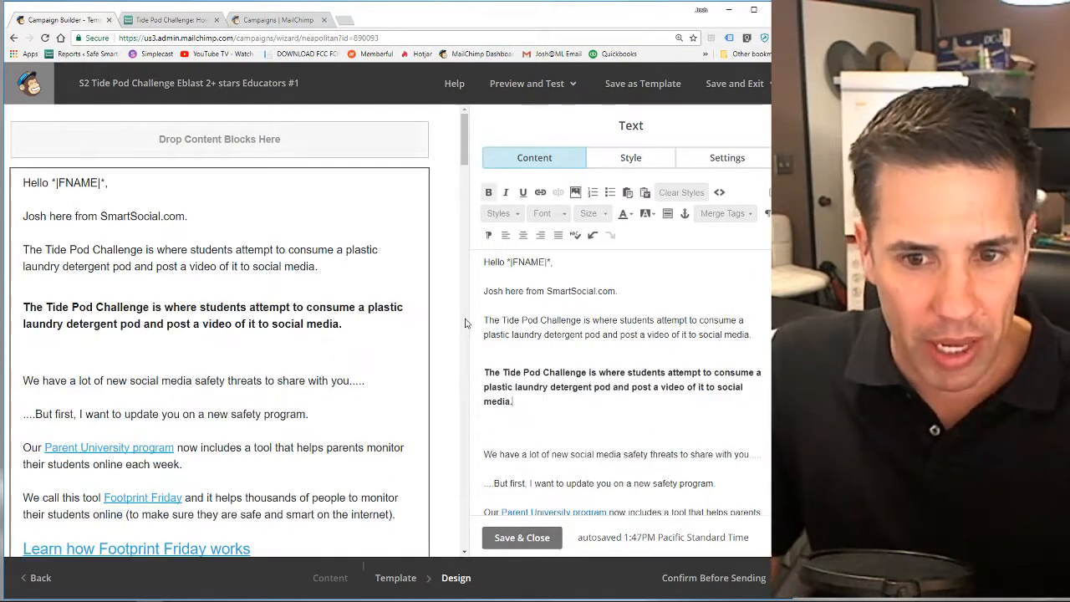
triple_click(504, 369)
key(ctrl+c)
click(548, 414)
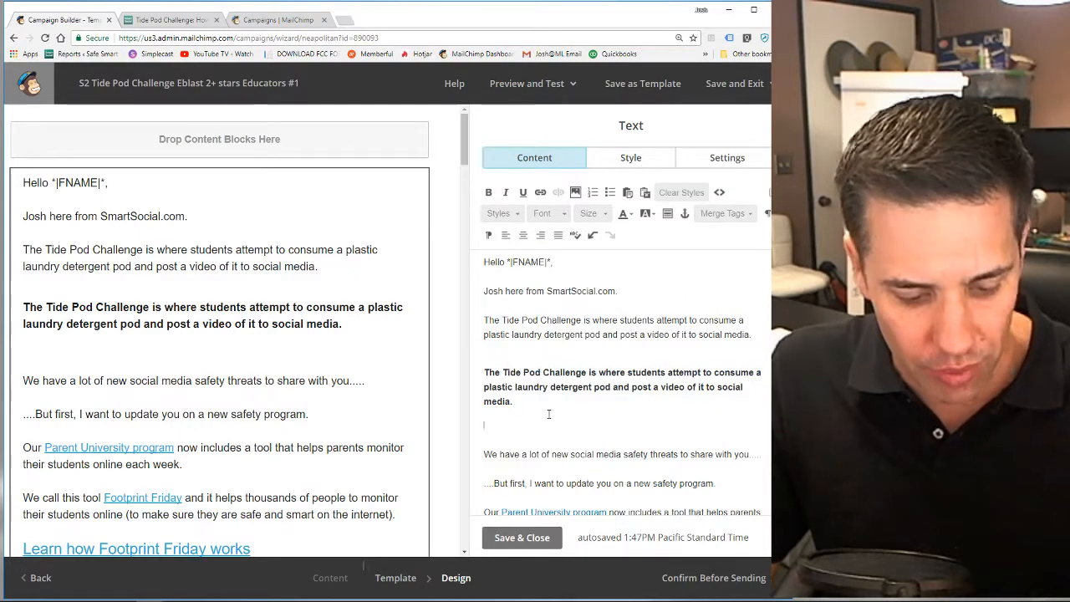
key(ctrl+z)
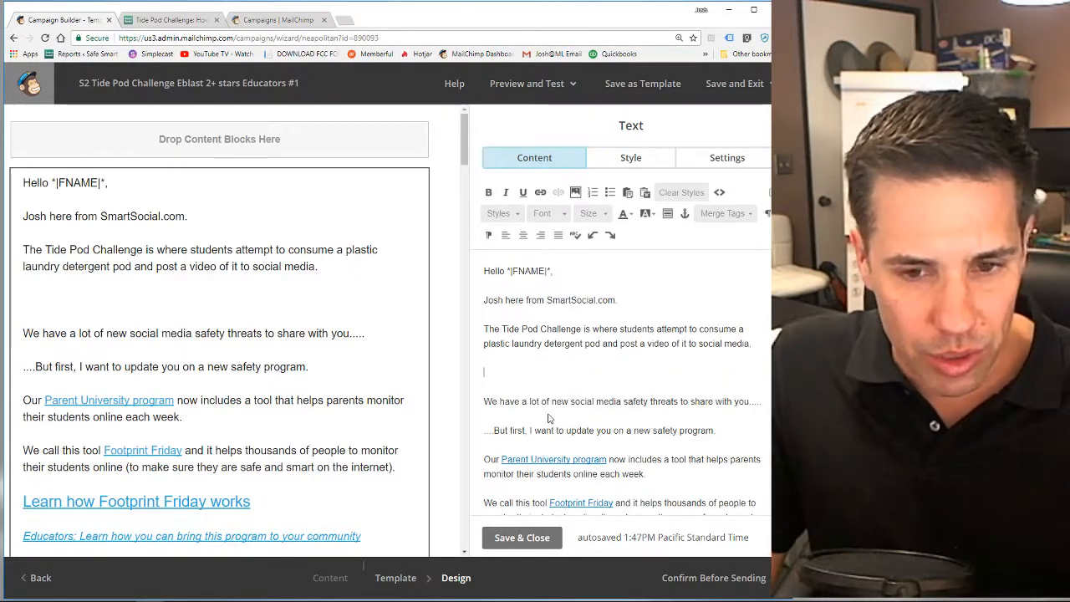
Paste the sentence again as plain text below the first one, and delete the duplicate.
right_click(513, 376)
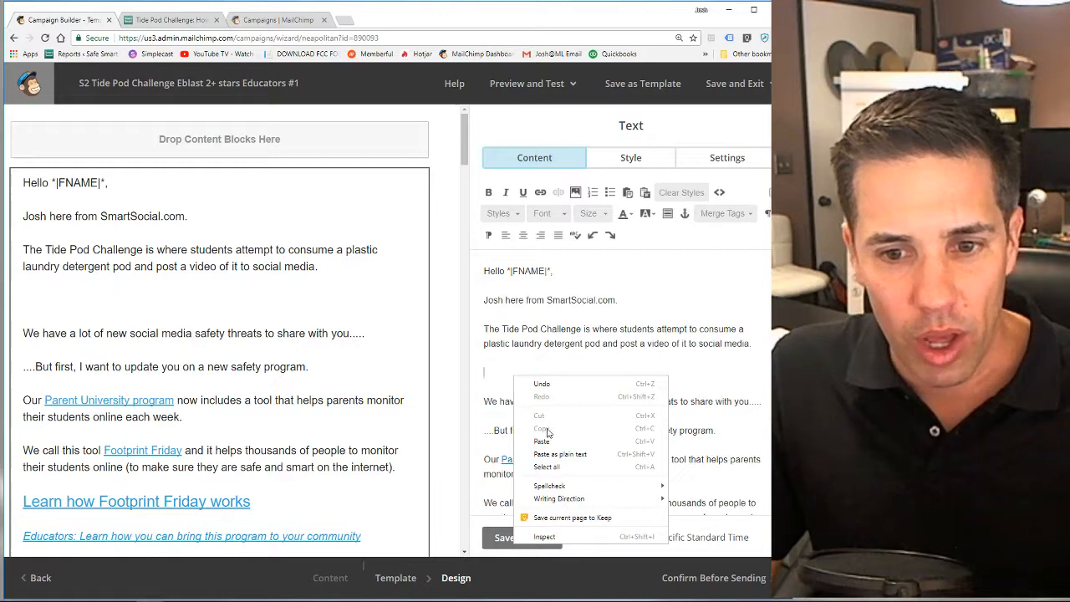
click(560, 453)
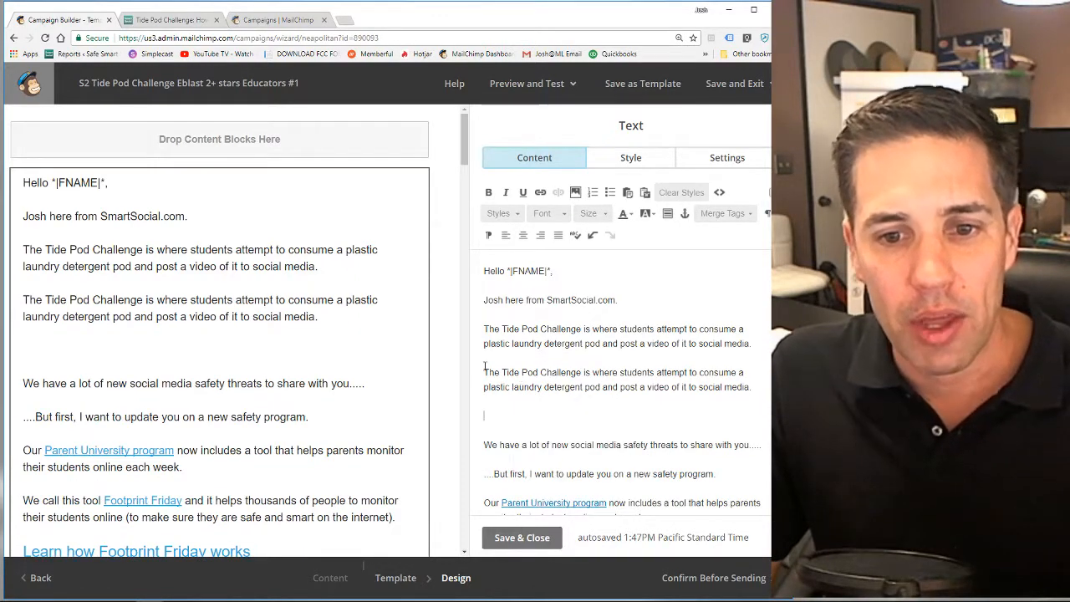
drag(484, 372, 750, 393)
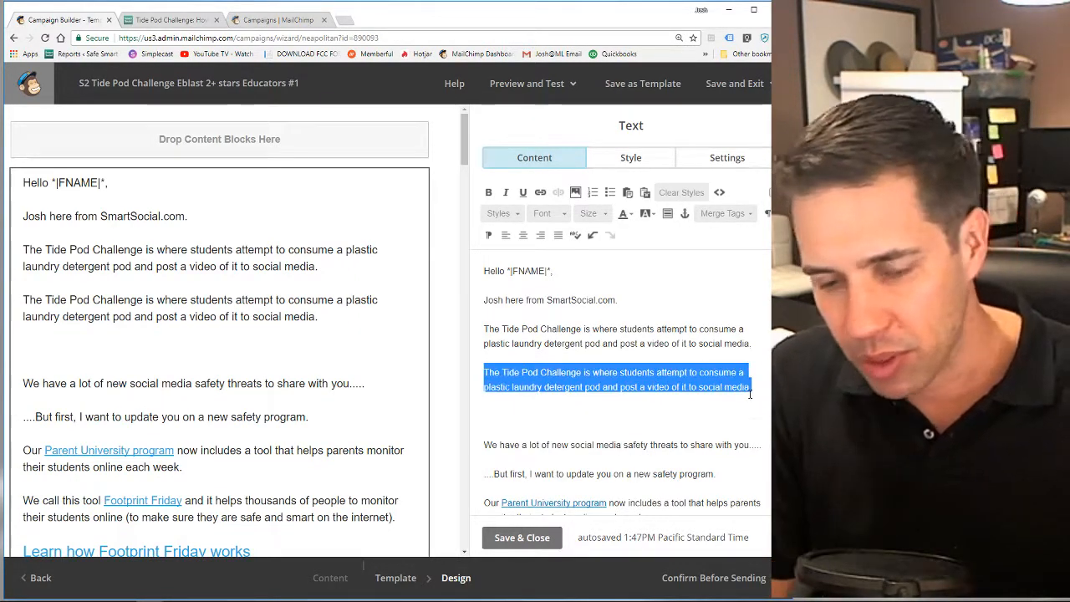
key(BackSpace)
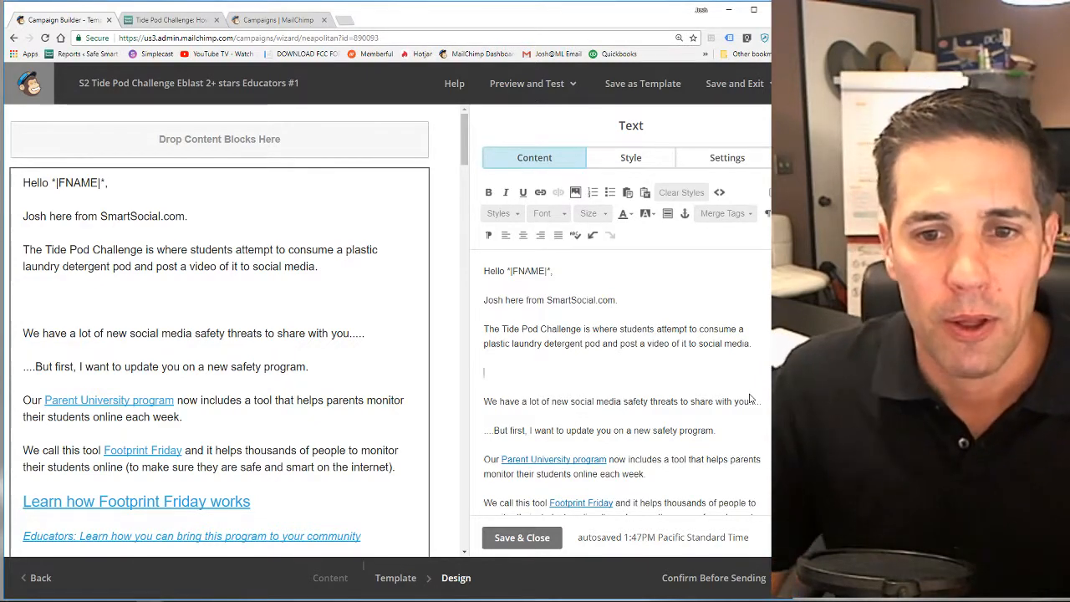
Make the first sentence read "The Tide Pod Challenge is a new teen challenge sweeping the nation." and move the remaining text into its own paragraph.
click(584, 328)
text(is)
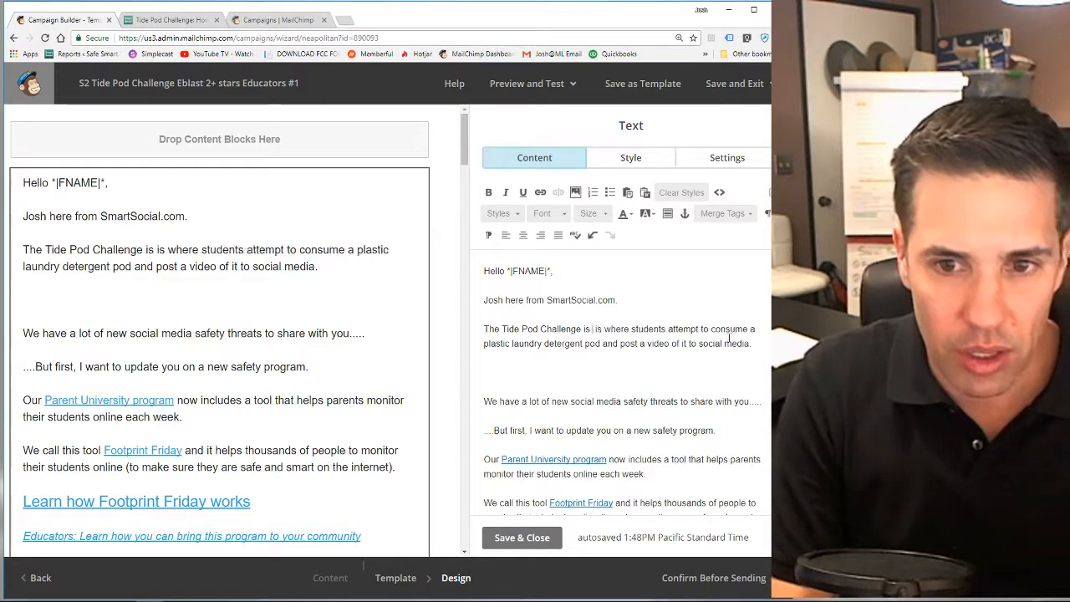
text( a new teen )
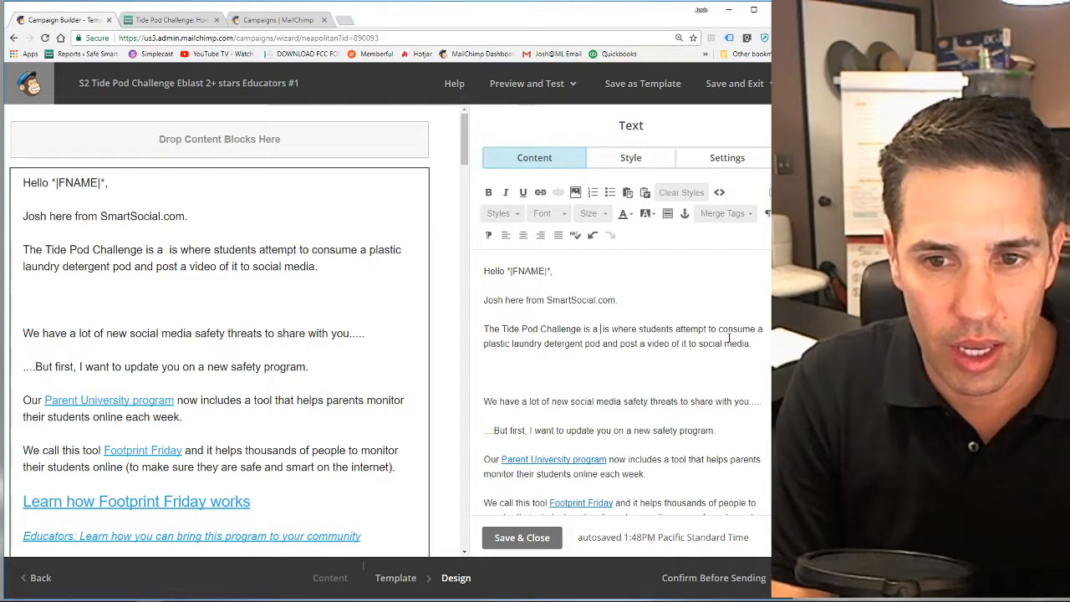
text(challenge sww)
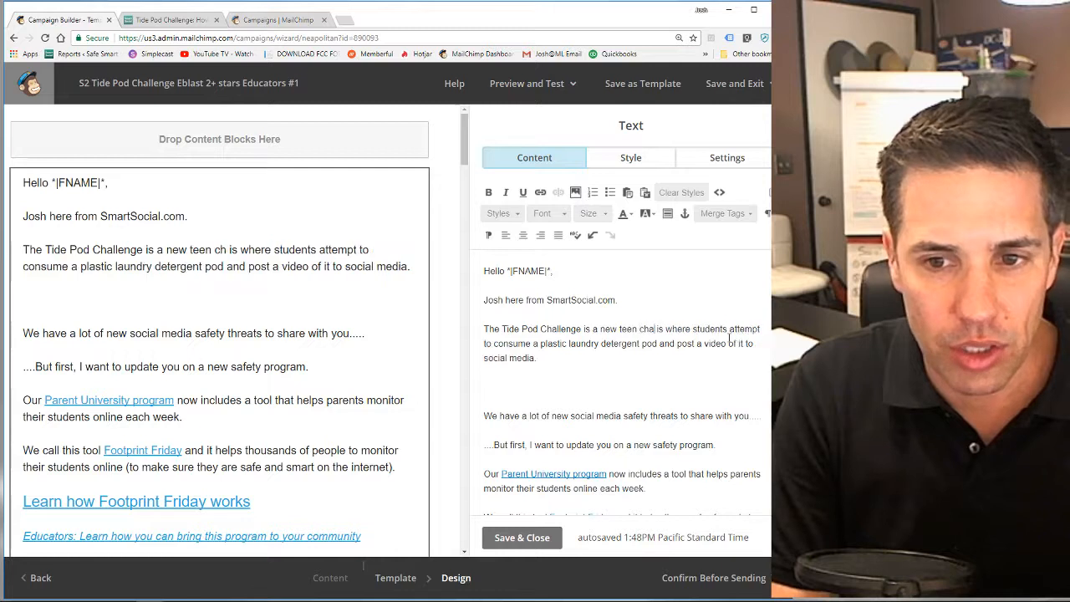
key(BackSpace)
text(eeping the n)
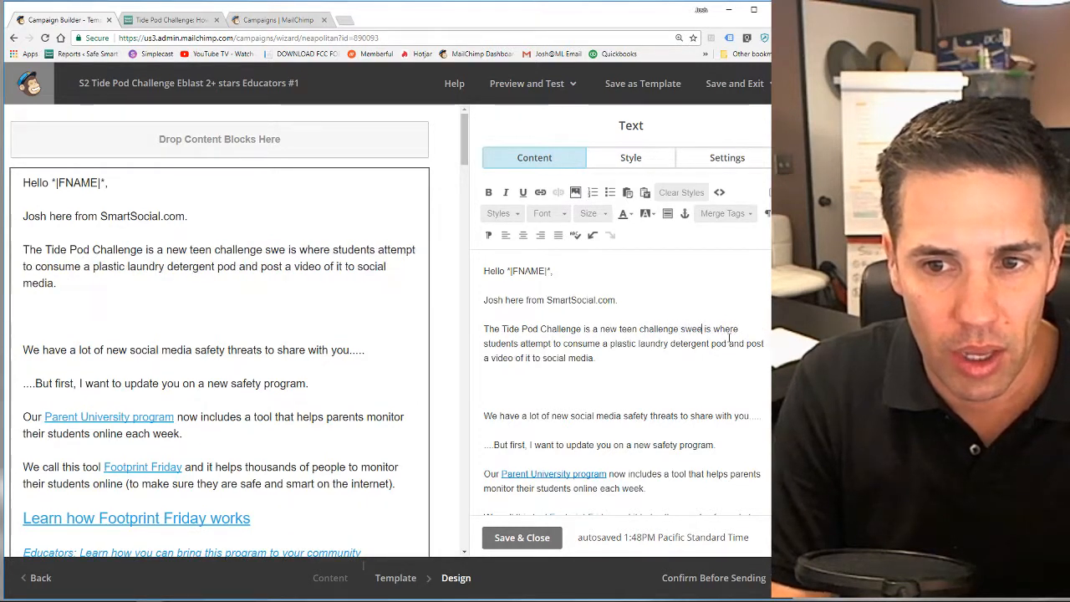
text(ation.)
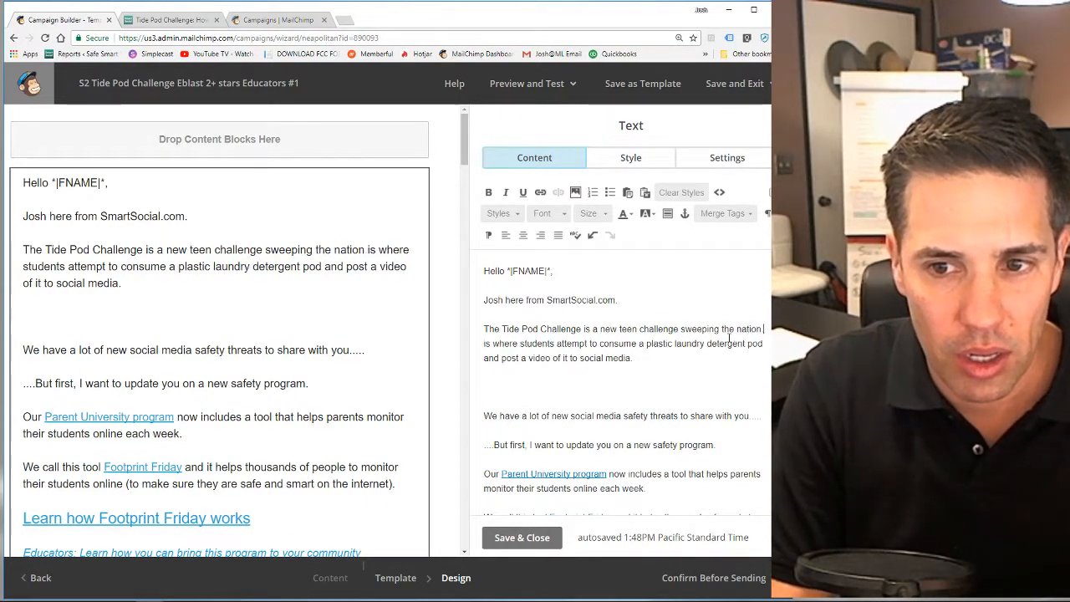
key(Return)
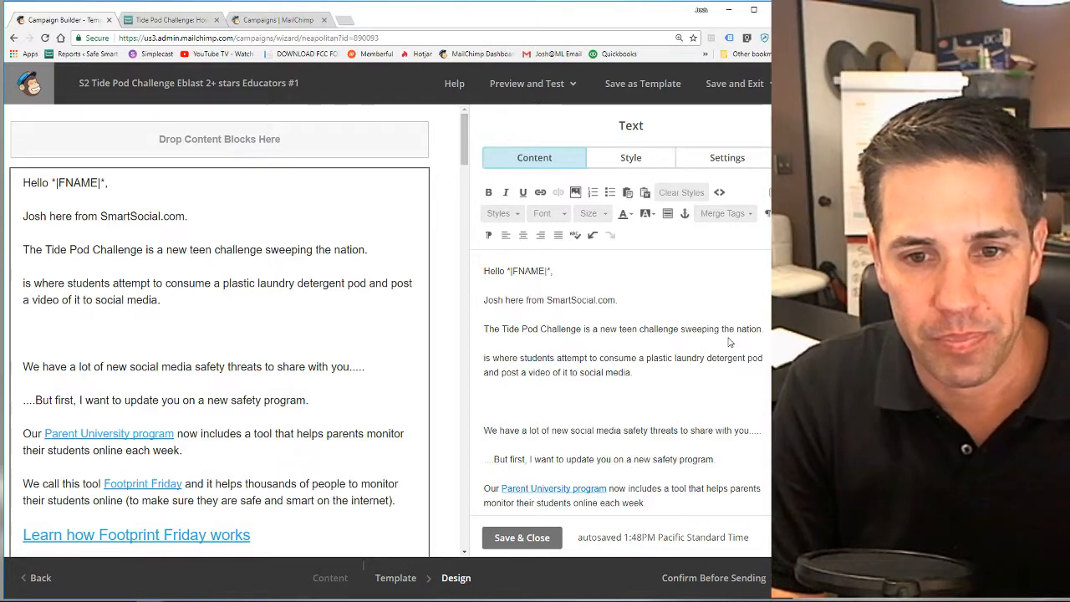
Reword the start of the following paragraph to "Students in this challenge attempt to consume".
text(This)
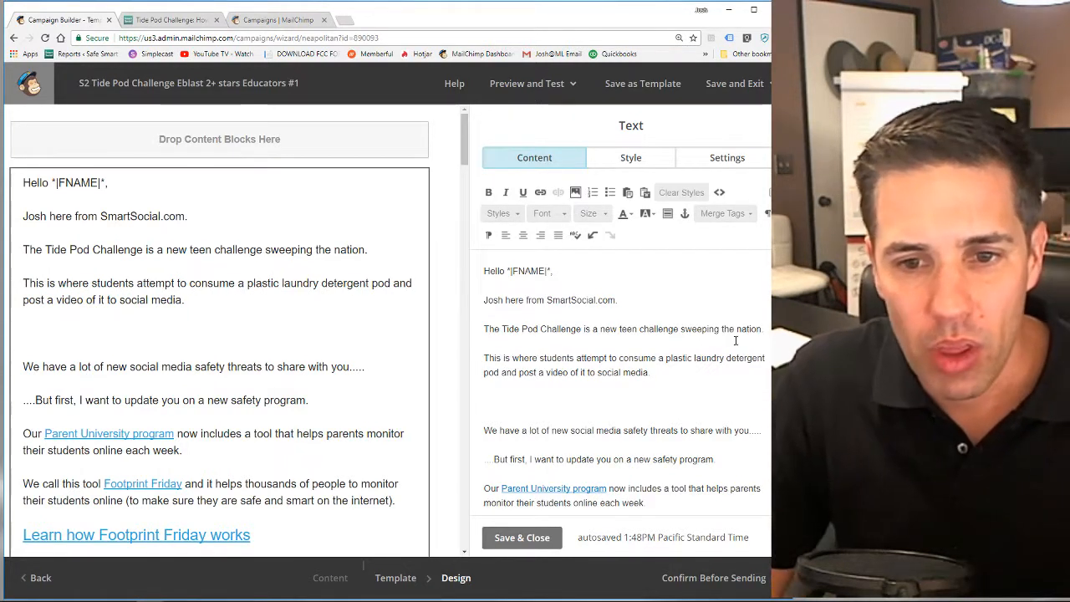
drag(546, 361, 483, 359)
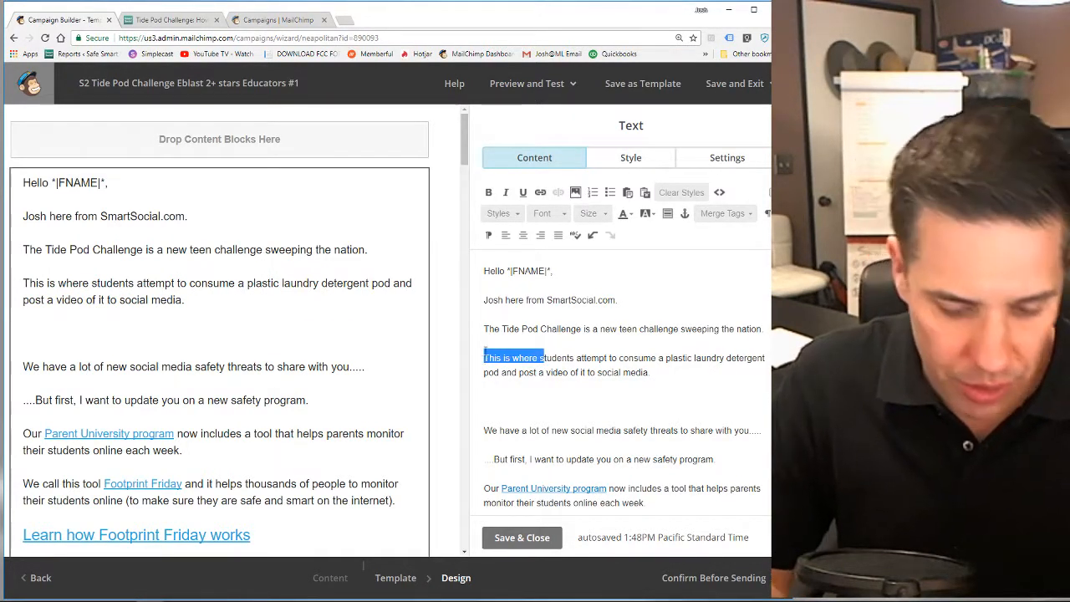
text(S)
click(522, 357)
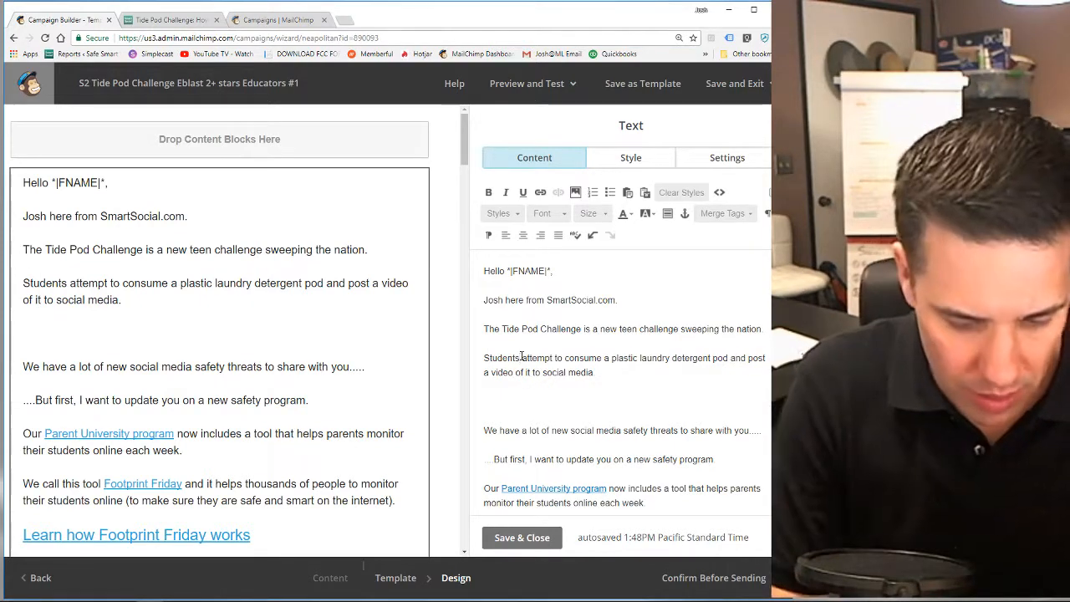
text(in thsi)
key(BackSpace)
key(BackSpace)
key(BackSpace)
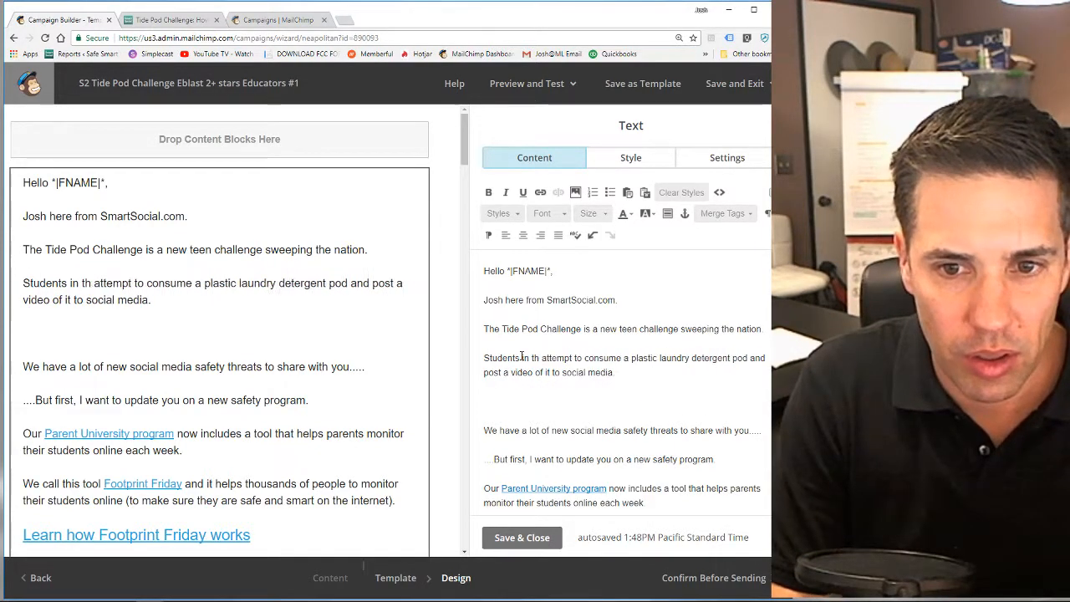
text(is challenge)
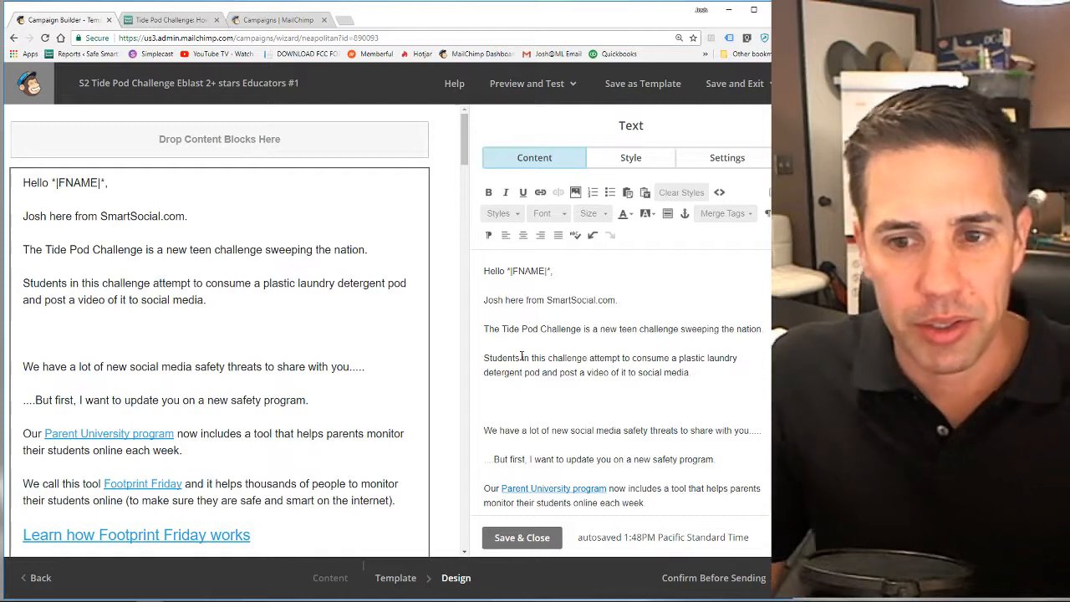
Change the paragraph's wording to "consume plastic laundry detergent pods" and save the block with an extra blank line below that paragraph.
click(618, 383)
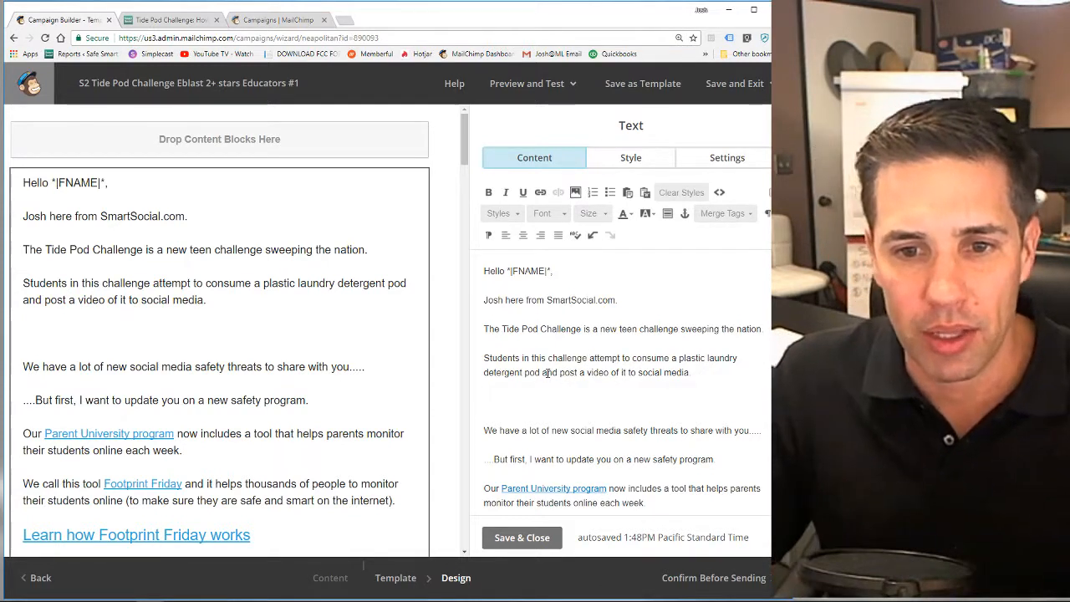
text(s)
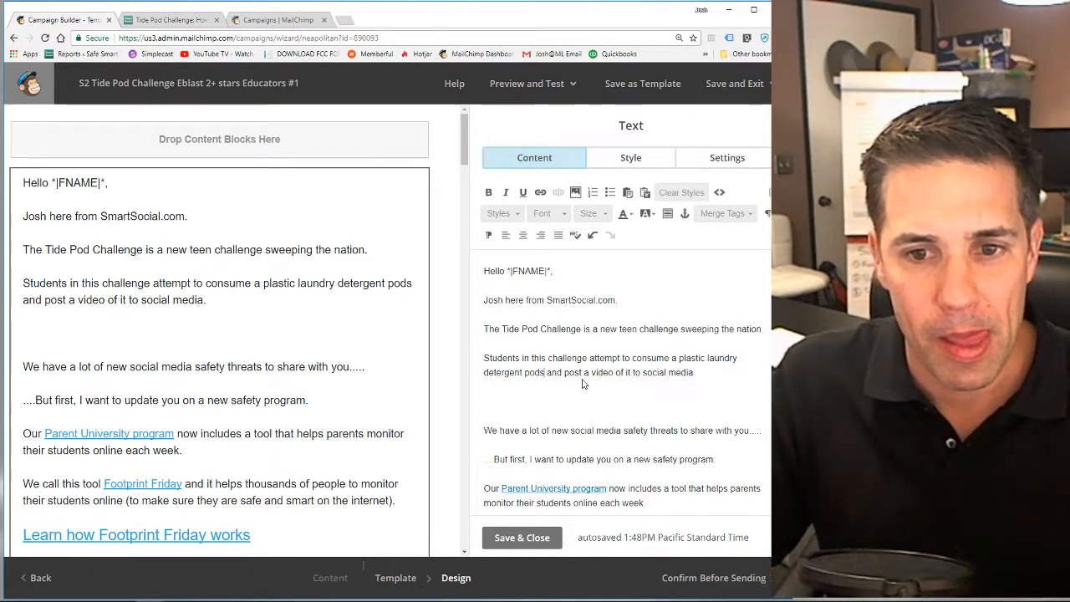
click(678, 358)
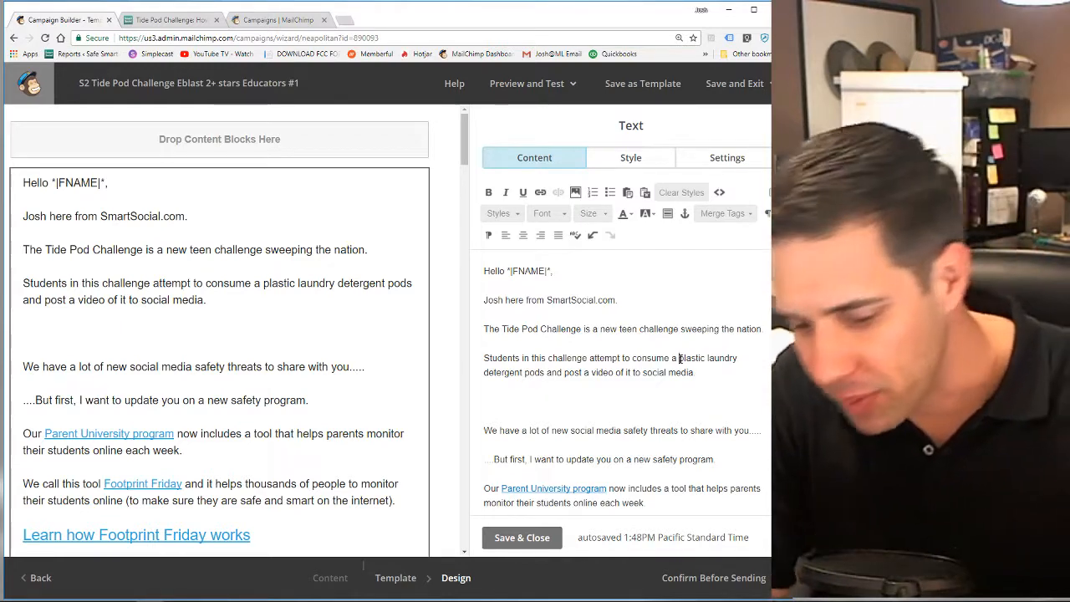
key(BackSpace)
key(BackSpace)
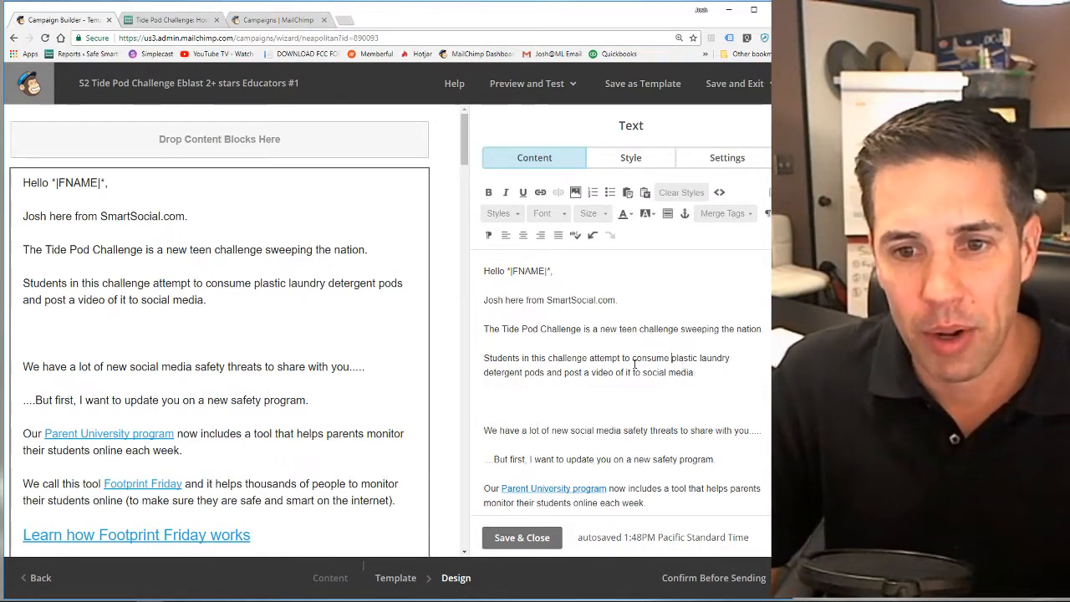
click(712, 372)
key(Return)
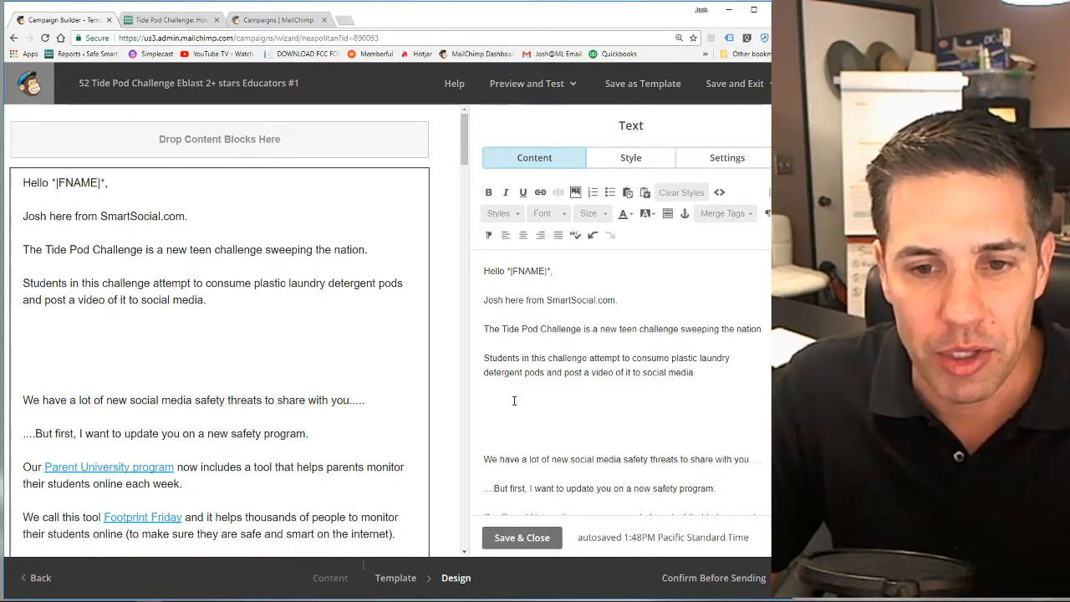
click(528, 538)
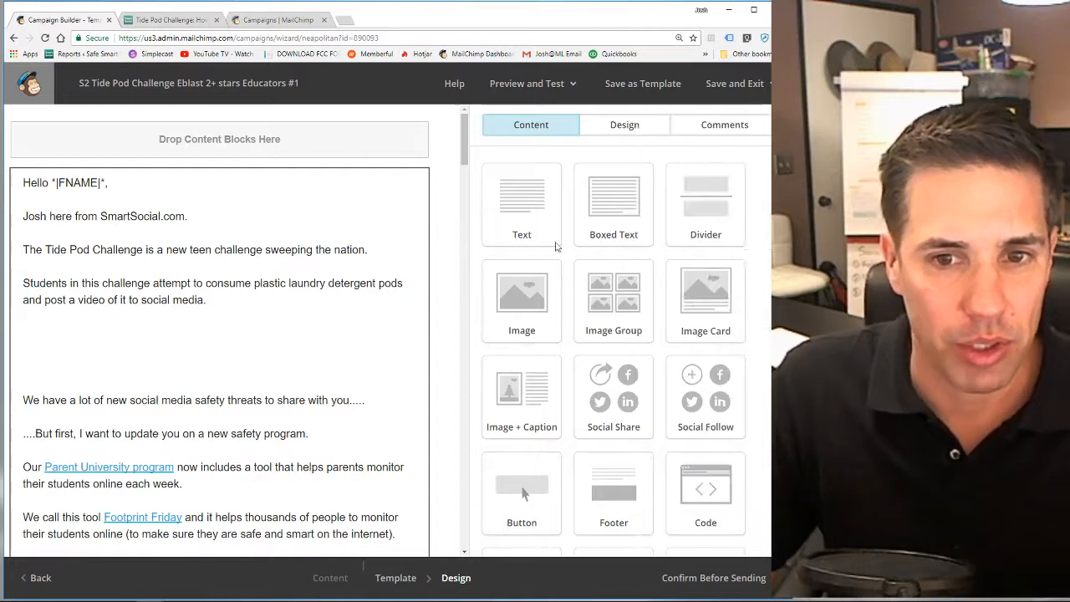
Reopen the text block, cut everything from the greeting through the laundry detergent pods paragraph, and save the block.
click(232, 351)
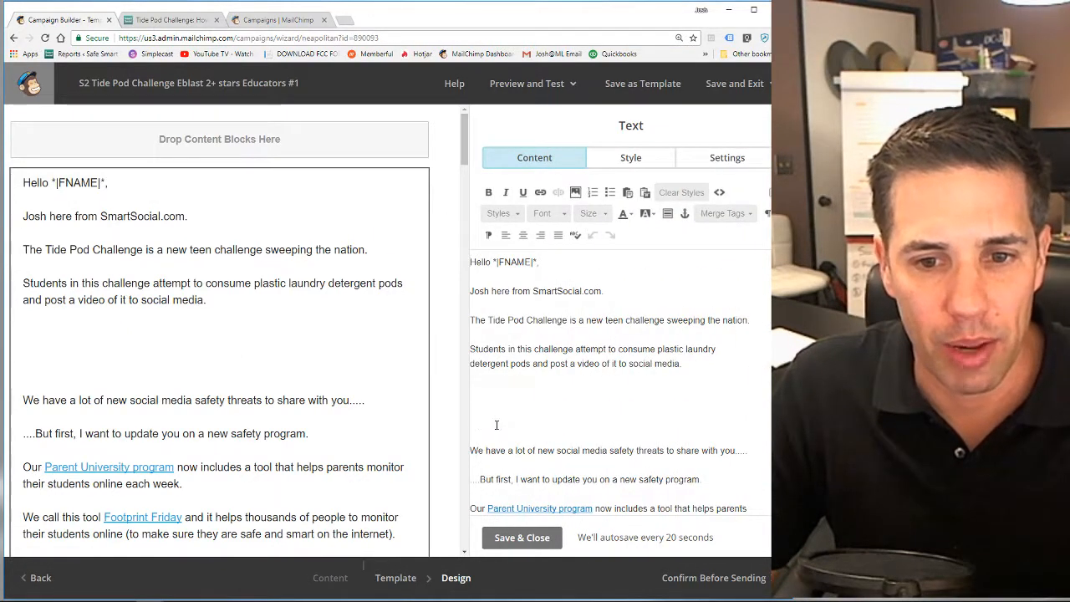
scroll(523, 416, down, 10)
scroll(523, 415, up, 12)
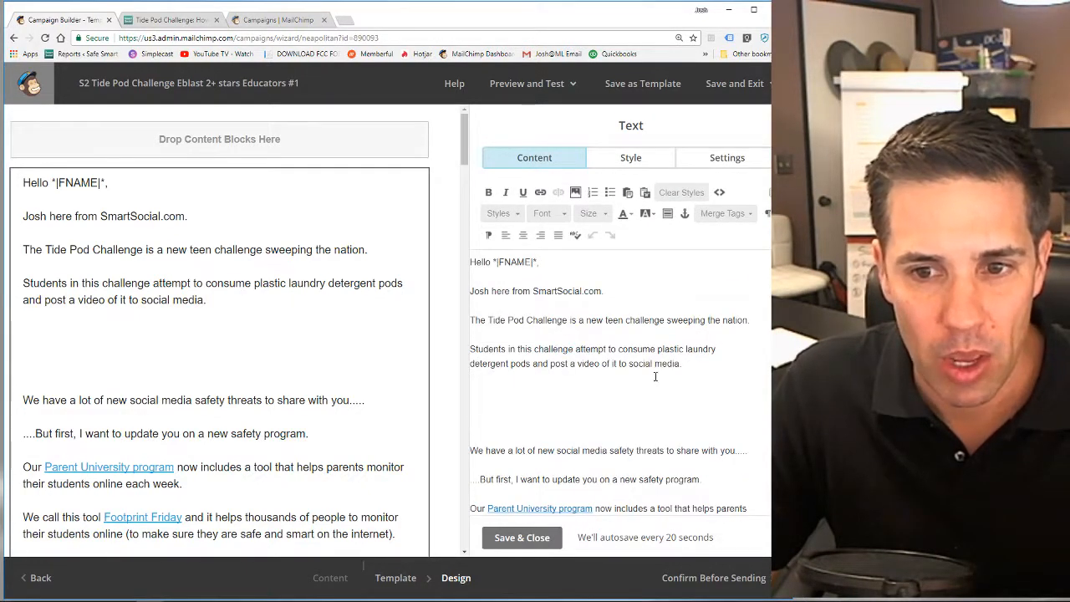
drag(689, 365, 426, 245)
key(ctrl+c)
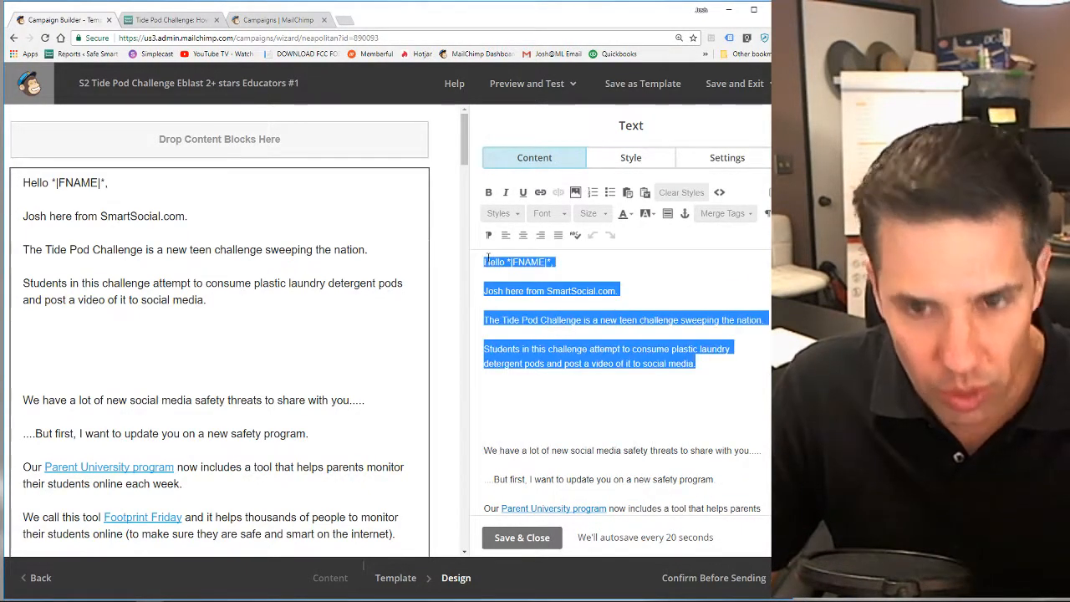
key(BackSpace)
click(537, 544)
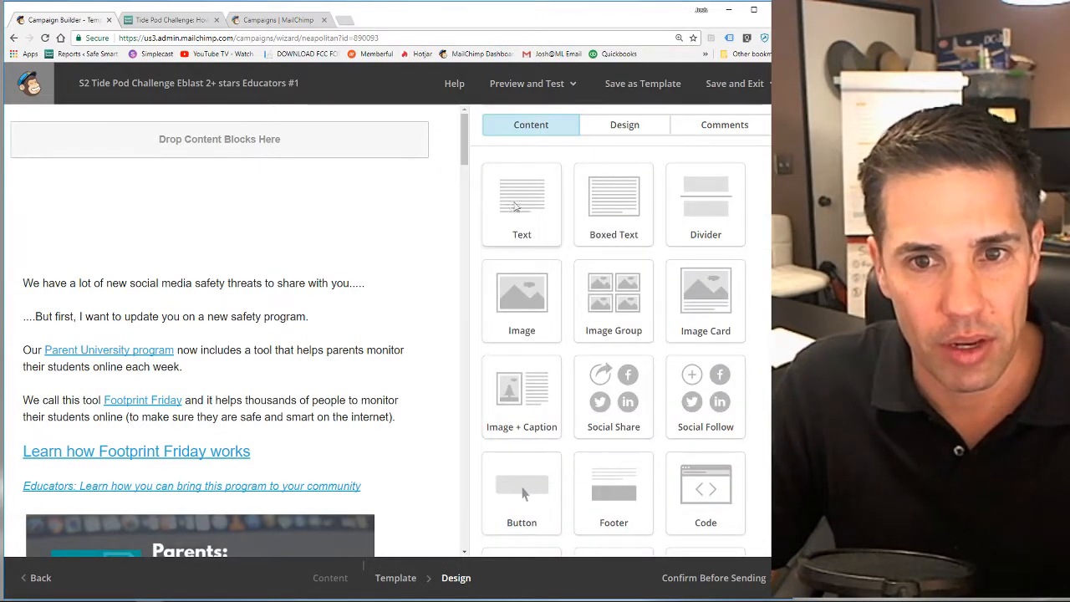
Add a new Text block at the start of the email, replace its placeholder with the cut intro text, and save it.
drag(521, 205, 316, 183)
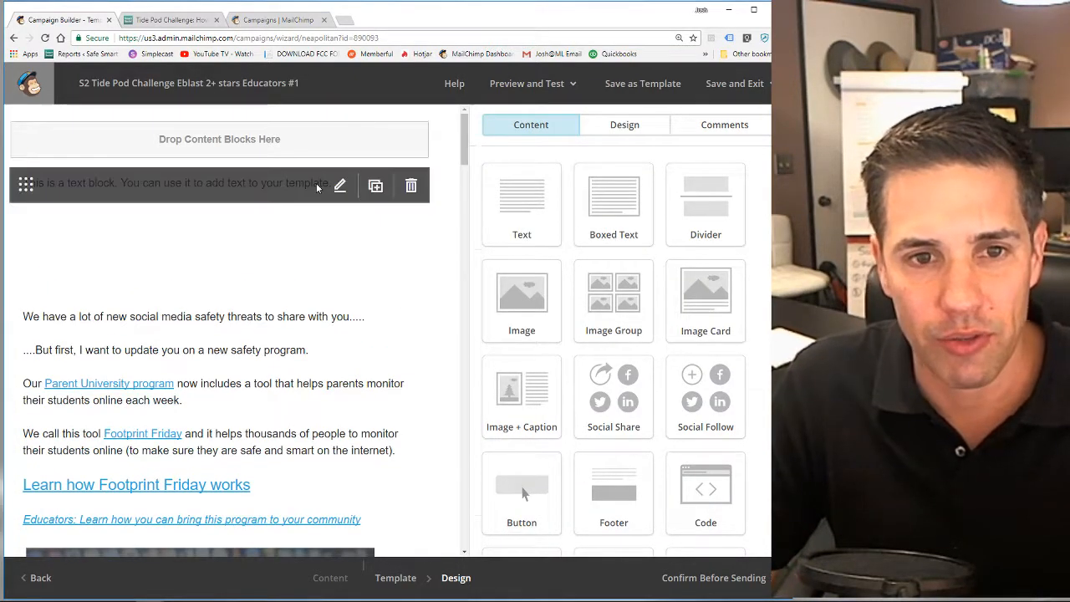
click(505, 285)
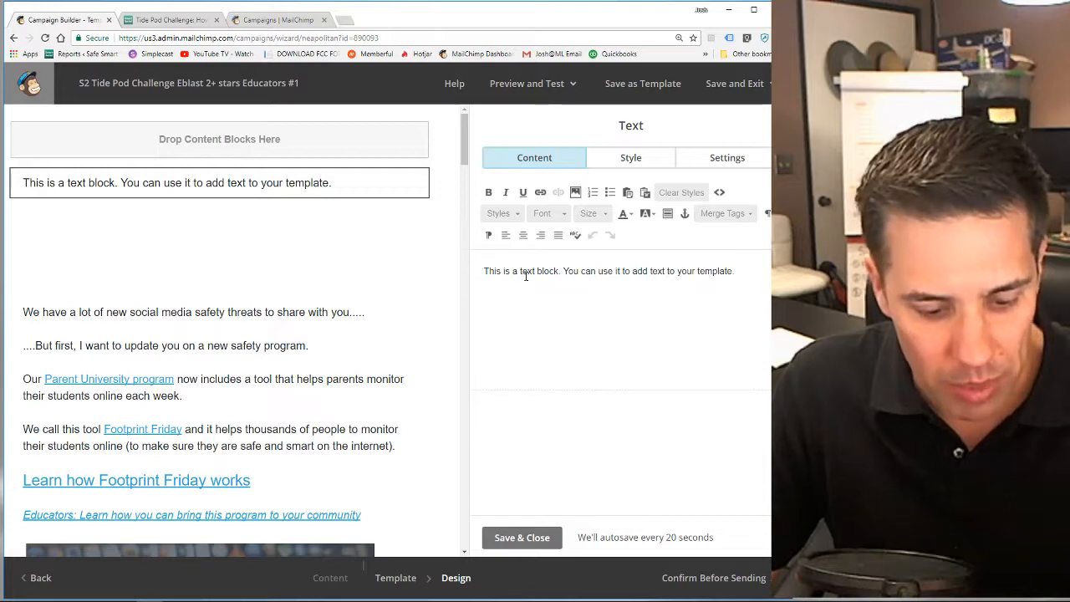
key(ctrl+a)
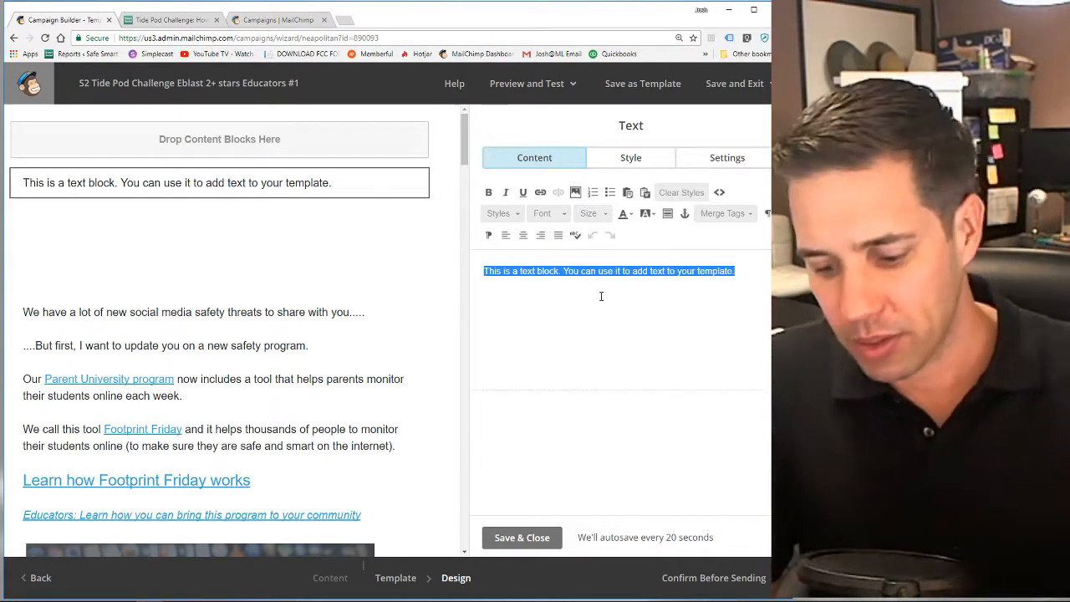
key(BackSpace)
key(ctrl+v)
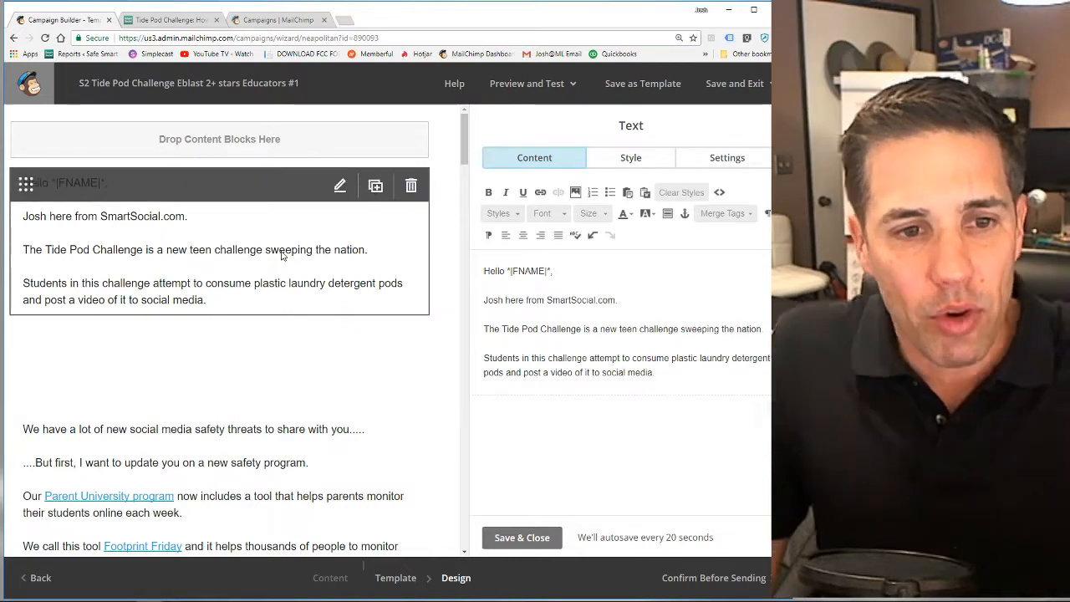
click(516, 539)
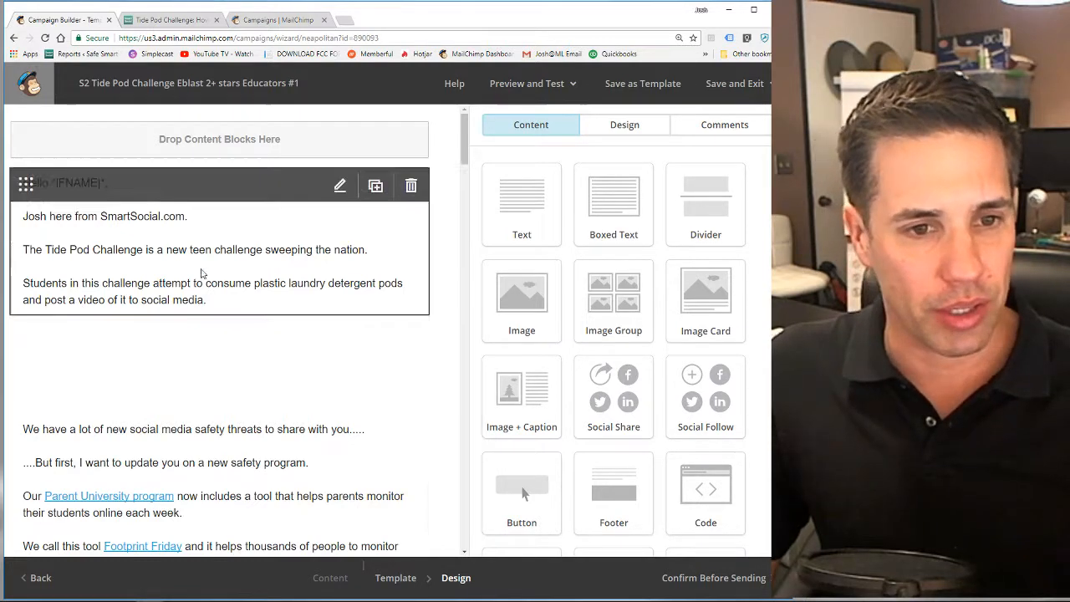
Remove the empty lines above "We have a lot of new social media safety threats" in the second text block and save it.
click(188, 369)
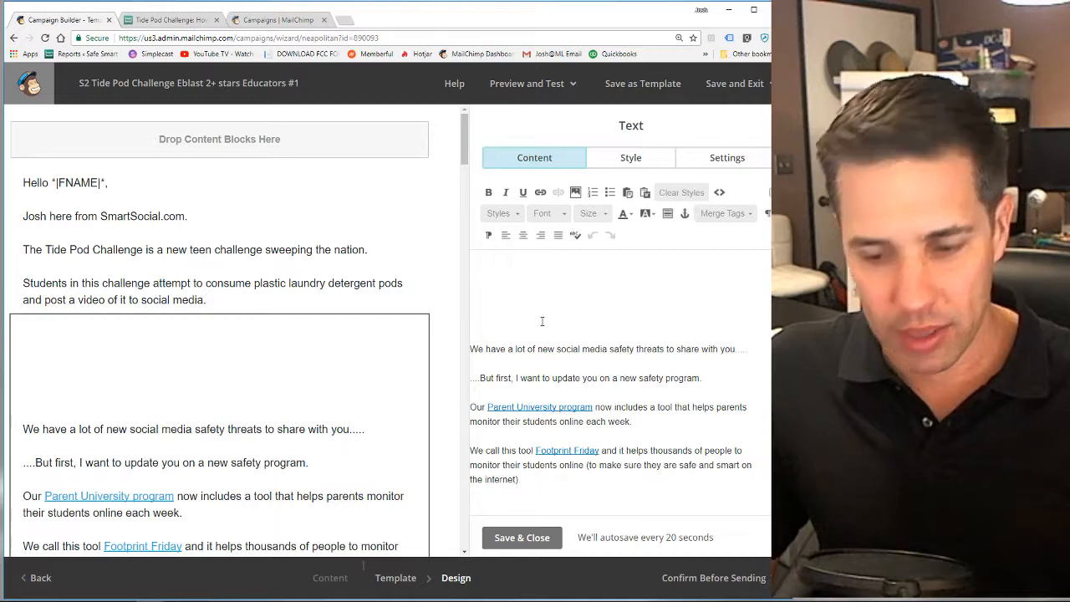
key(Delete)
key(Delete)
key(Delete)
key(Delete)
key(Delete)
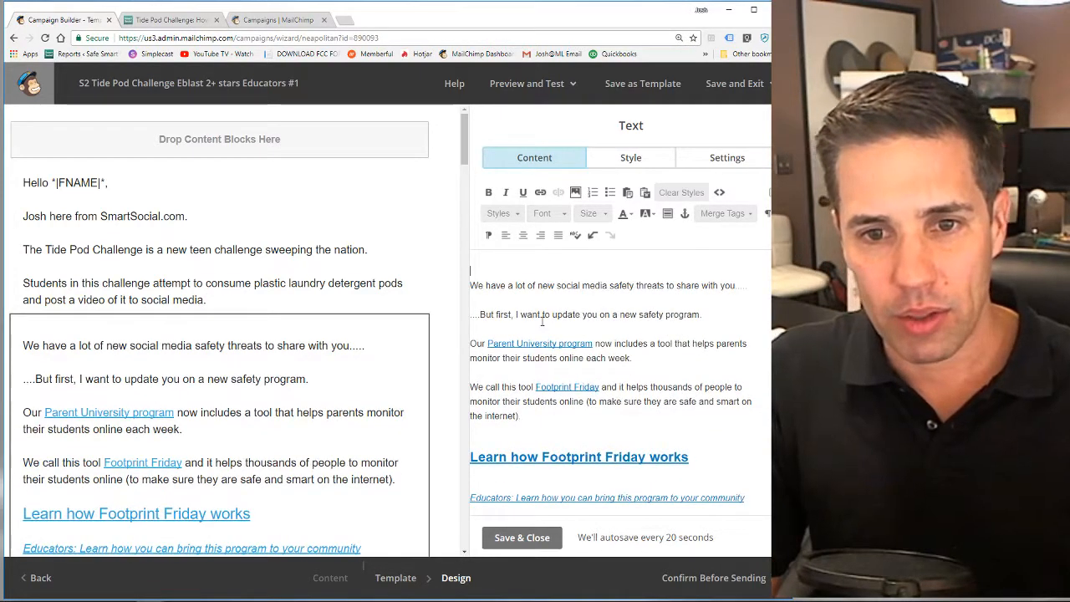
key(Delete)
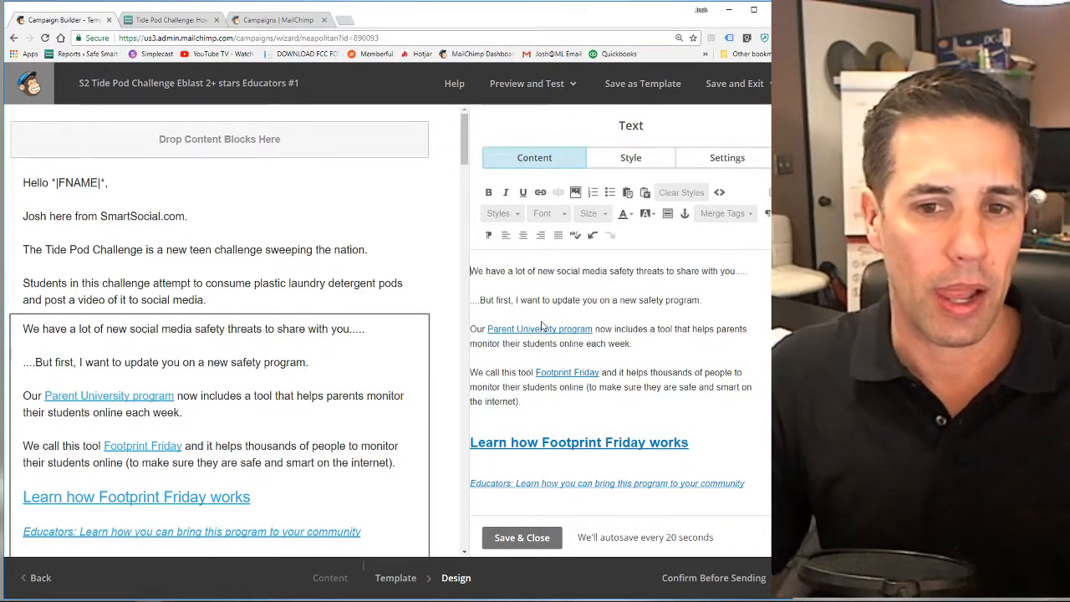
click(522, 538)
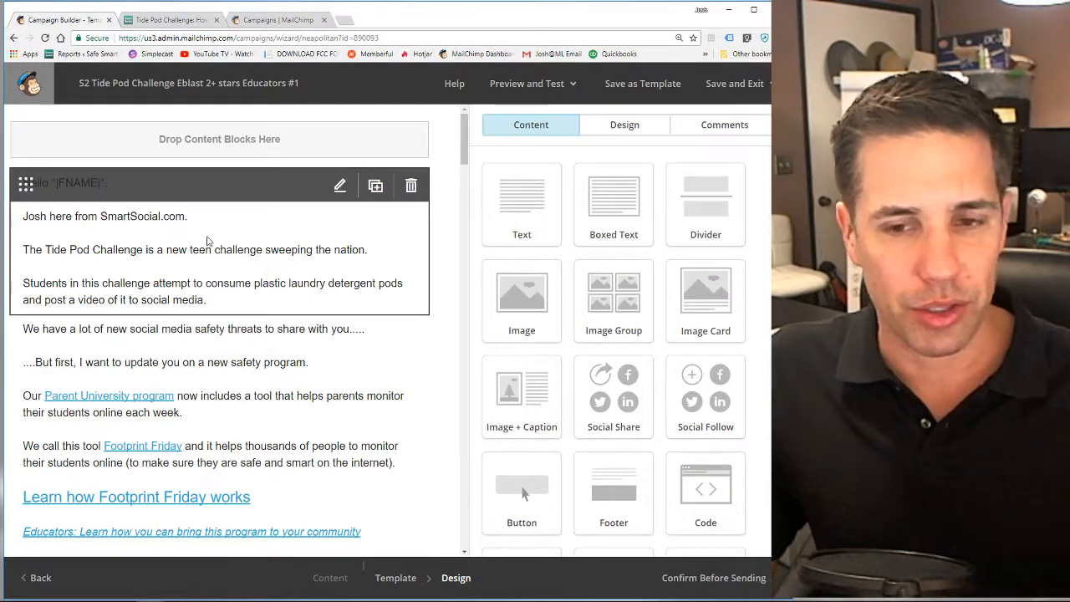
In the intro text block, replace "new" with "dangerous" in the Tide Pod Challenge sentence and save the block.
click(207, 241)
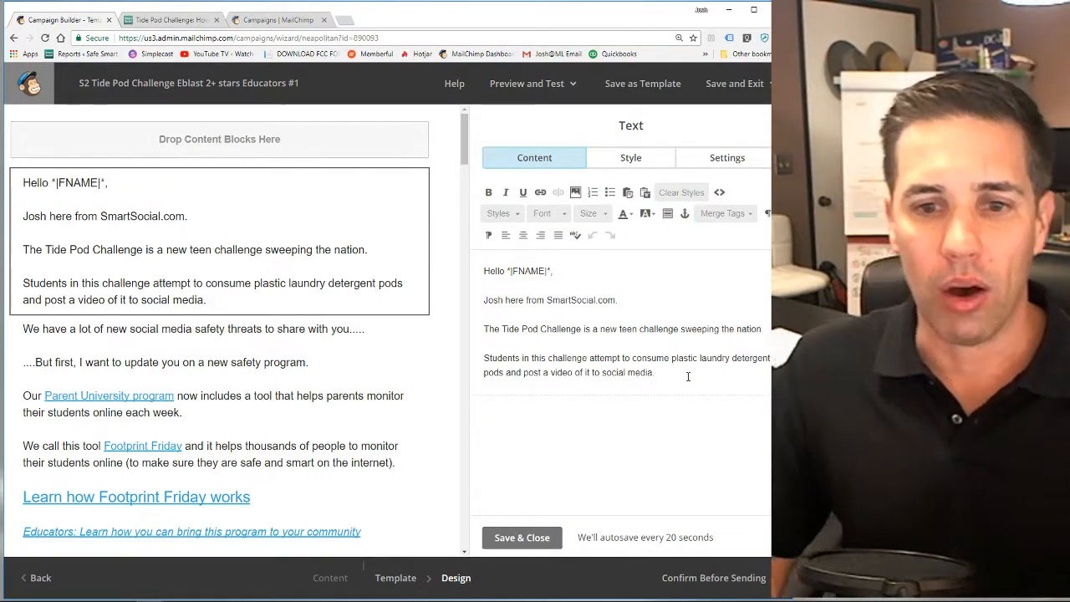
drag(484, 299, 575, 343)
click(573, 344)
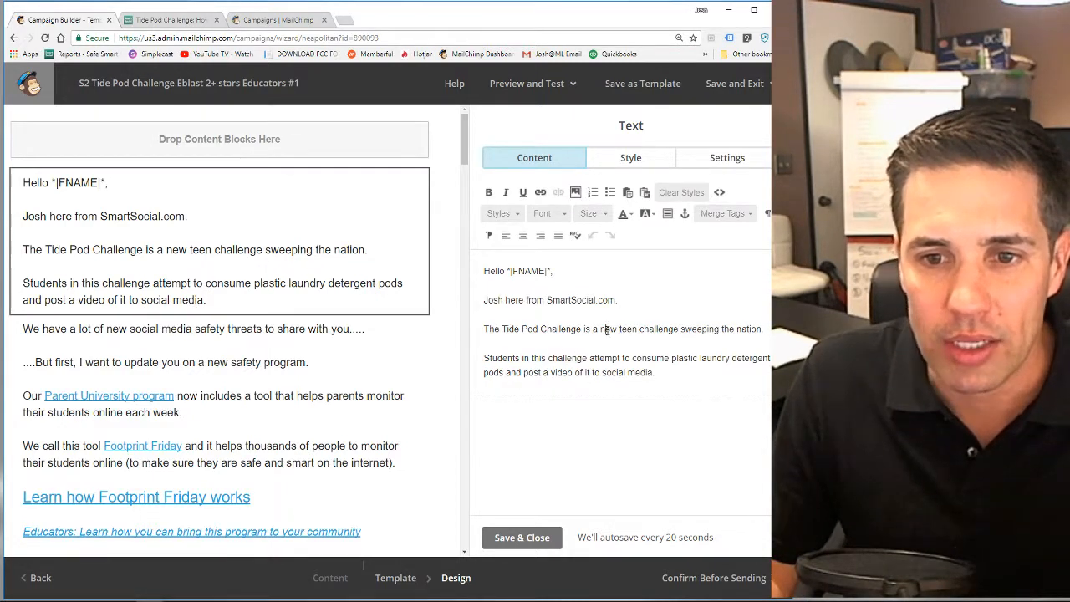
double_click(607, 330)
text(dangerous)
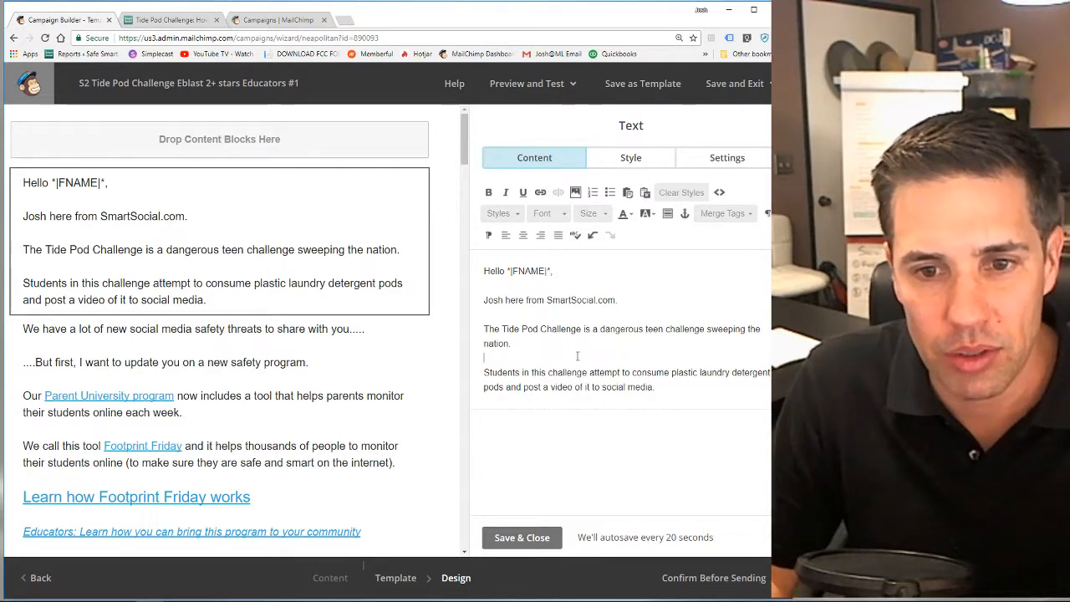
drag(562, 361, 691, 406)
click(722, 404)
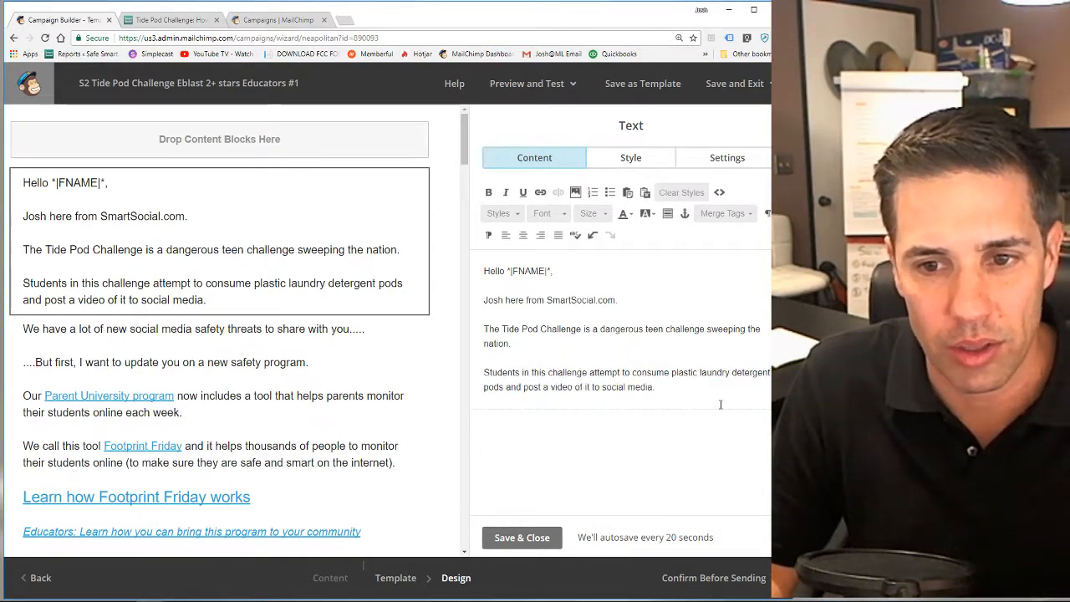
key(Return)
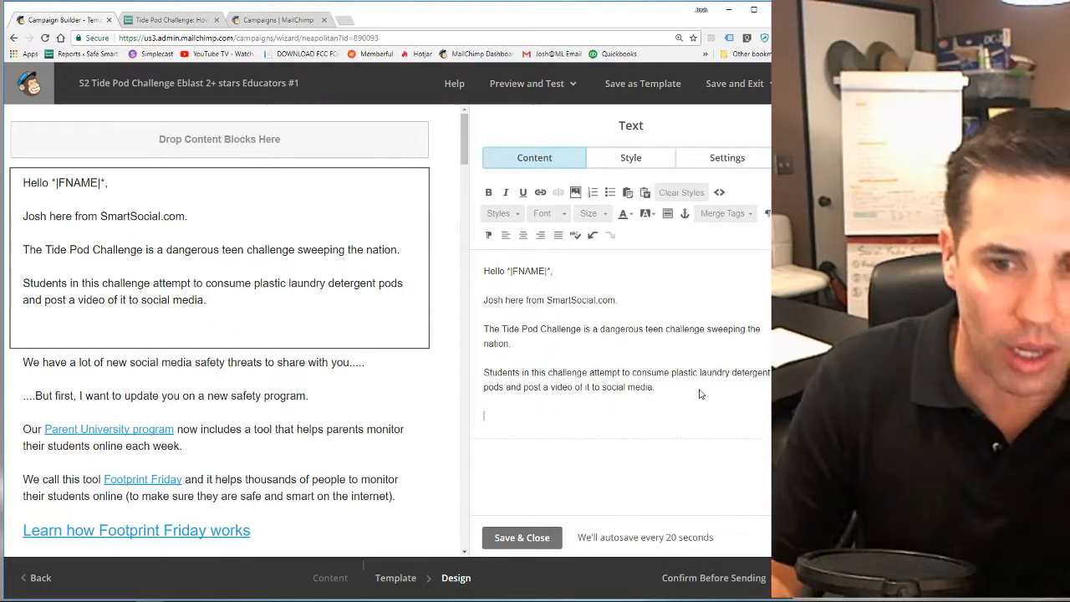
key(BackSpace)
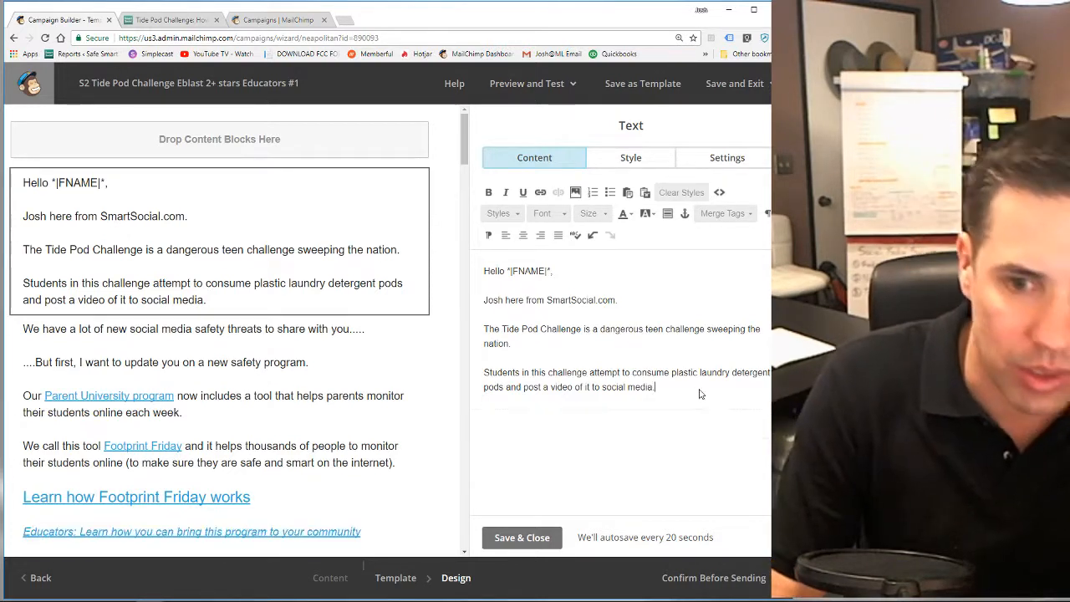
click(510, 542)
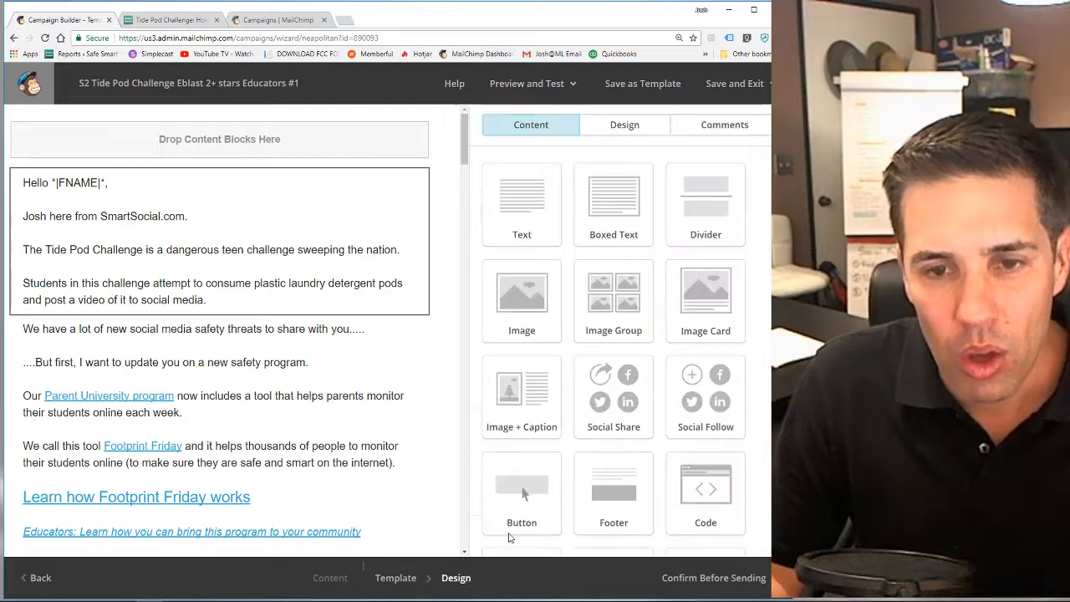
Switch to Snappa in a new browser tab and download the saved Tide Pod Challenge graphic as a web optimized JPG.
click(346, 22)
text(snap)
key(Return)
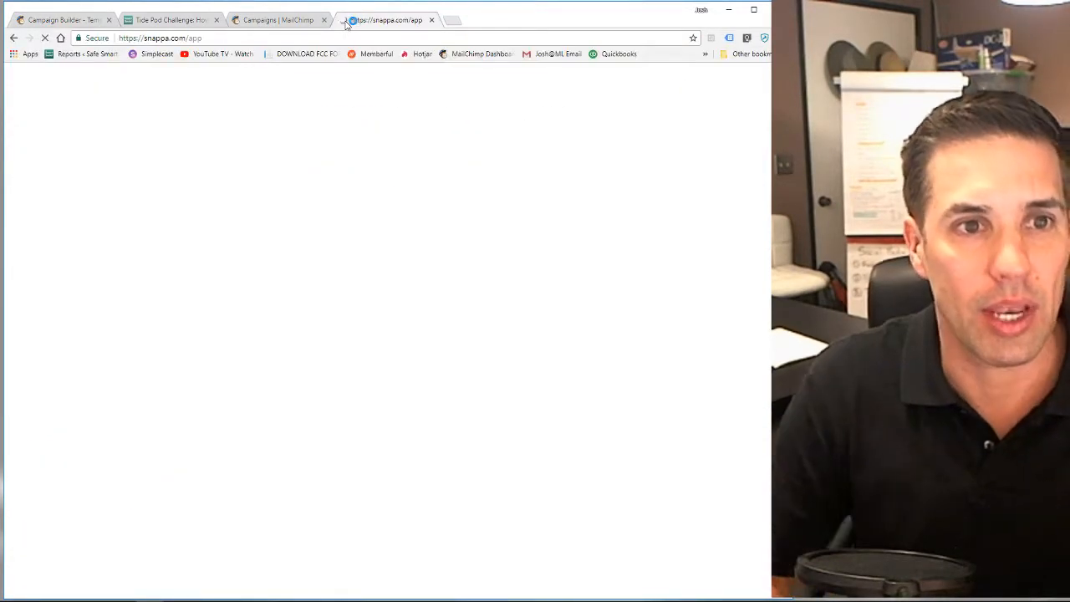
click(245, 81)
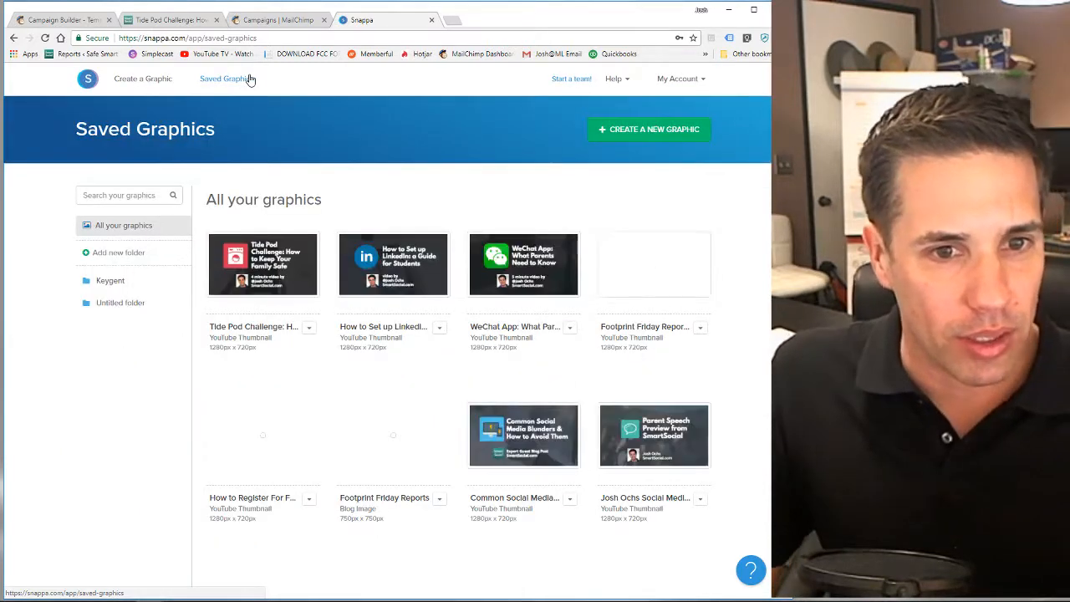
click(267, 276)
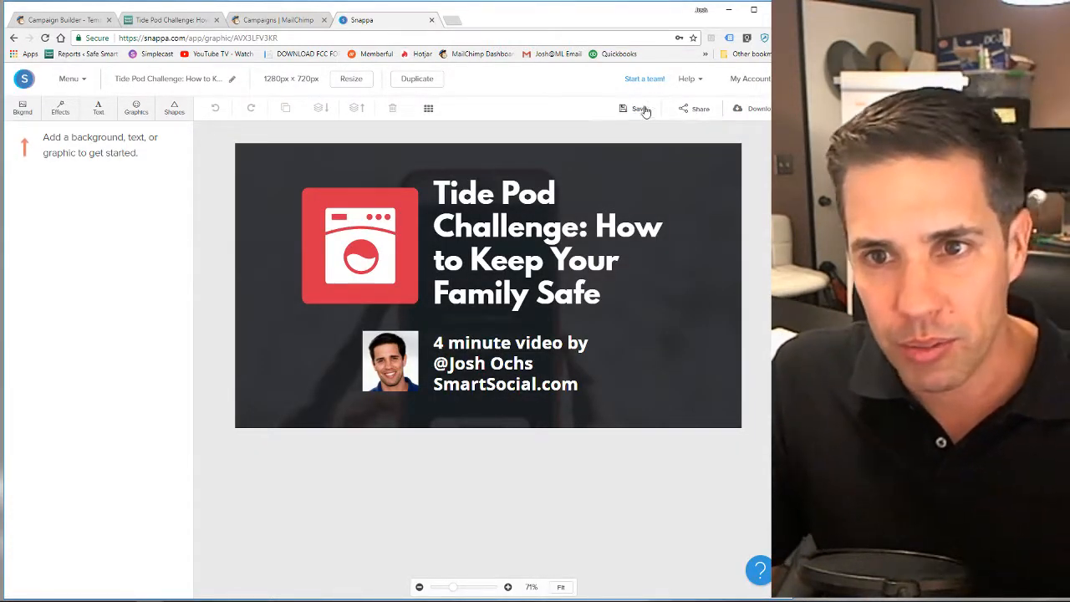
click(750, 111)
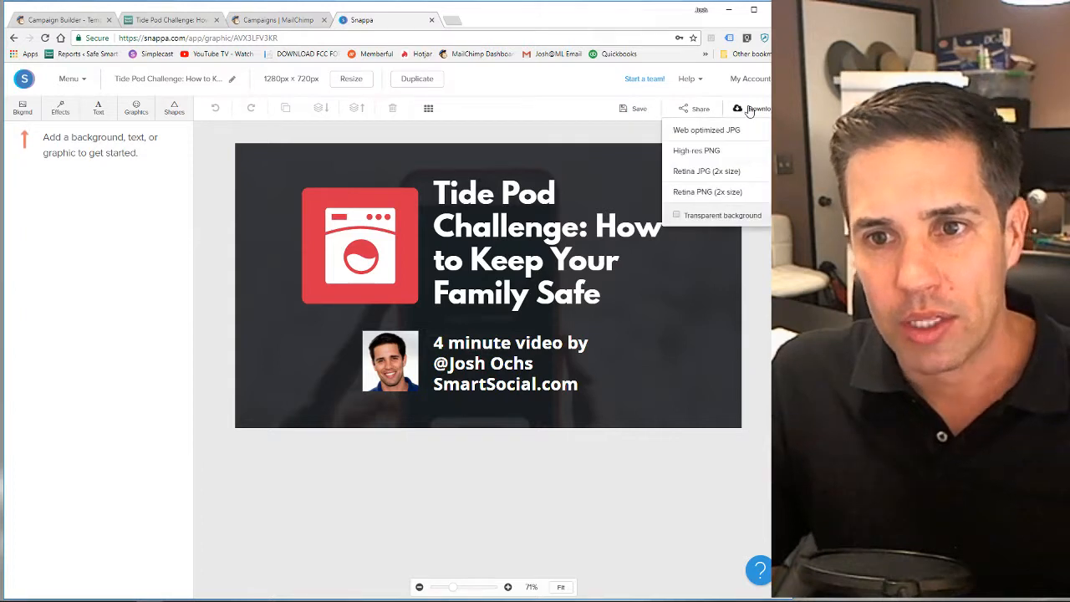
click(707, 131)
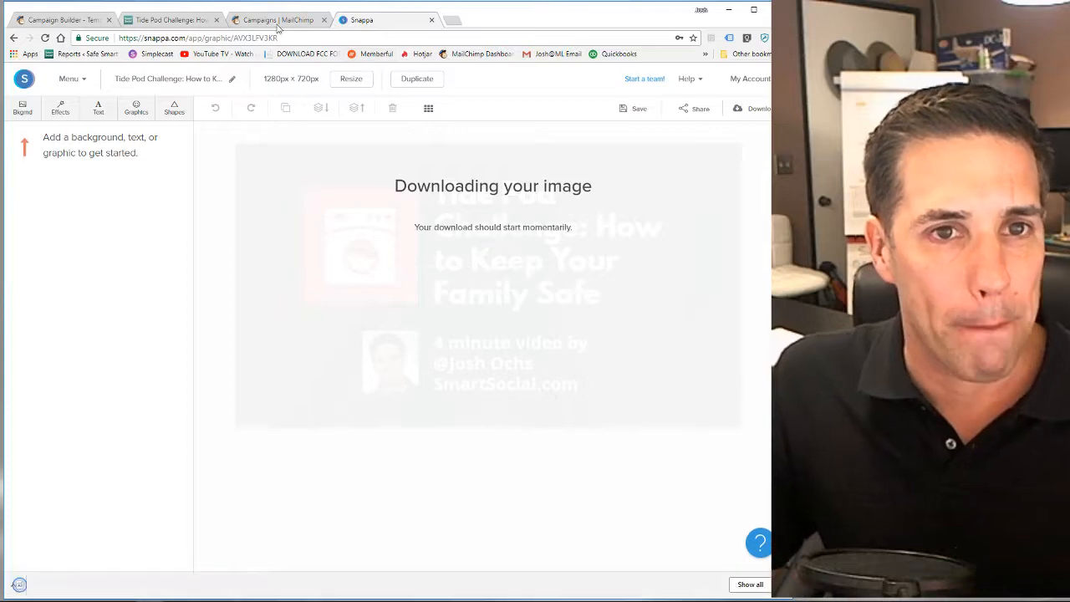
Close the spare MailChimp Campaigns tab and insert an Image block between the two text blocks in the campaign builder.
click(272, 21)
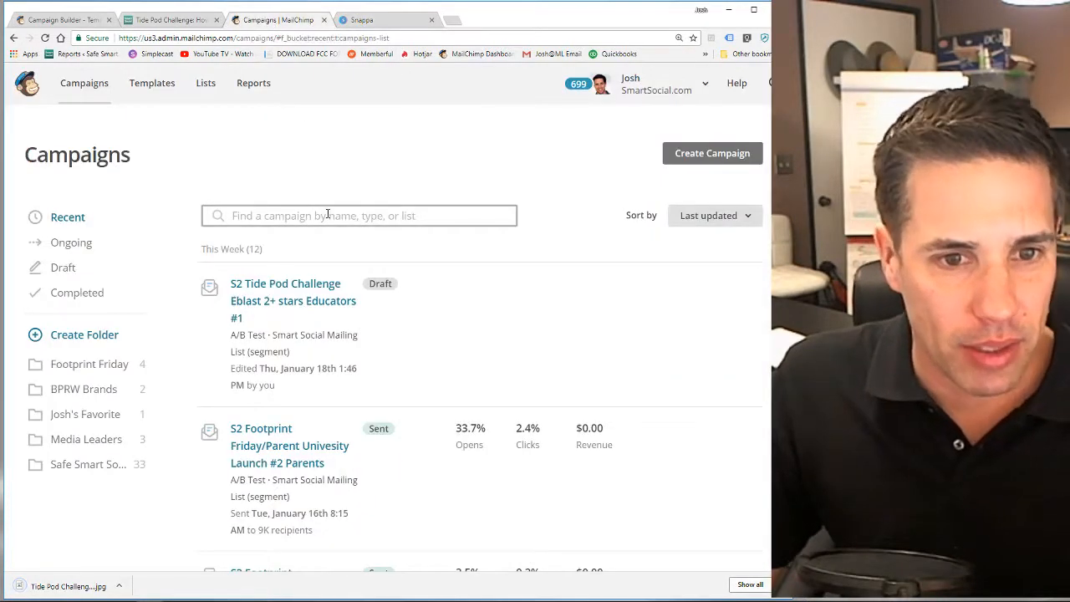
click(323, 19)
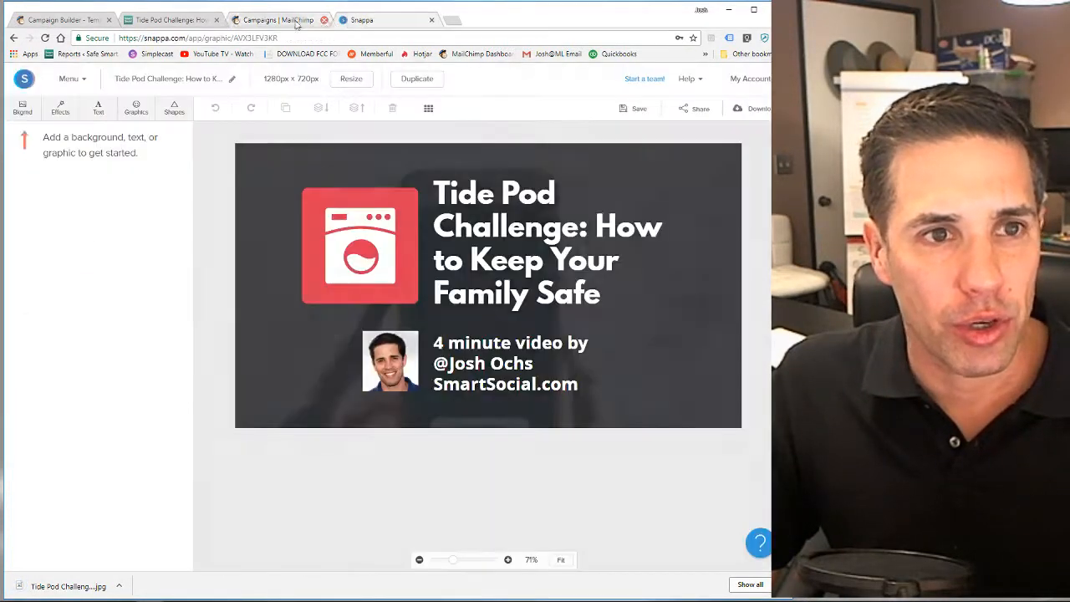
click(63, 19)
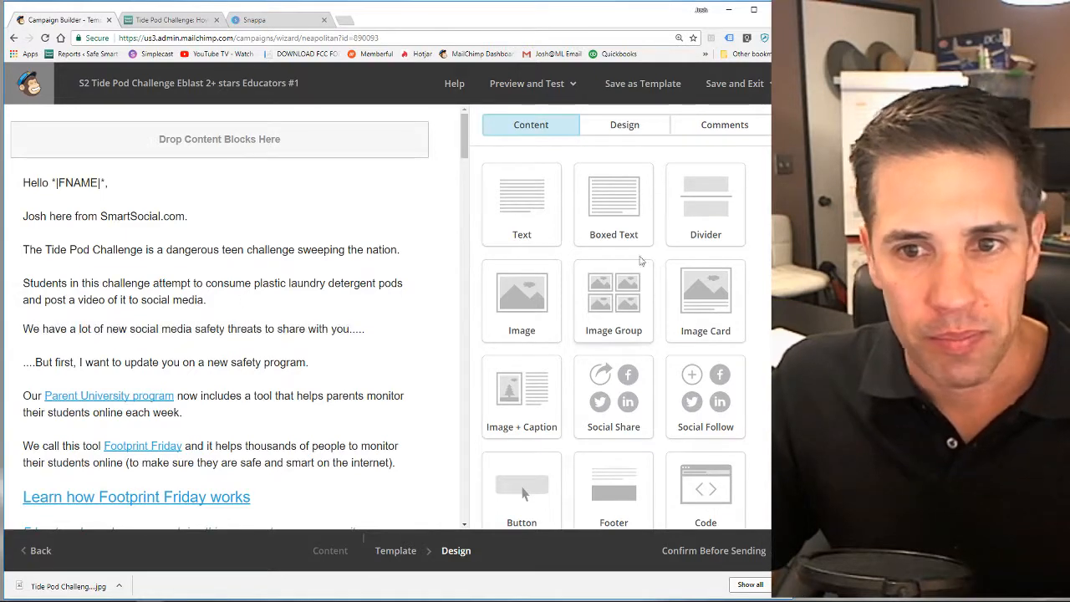
drag(527, 292, 240, 330)
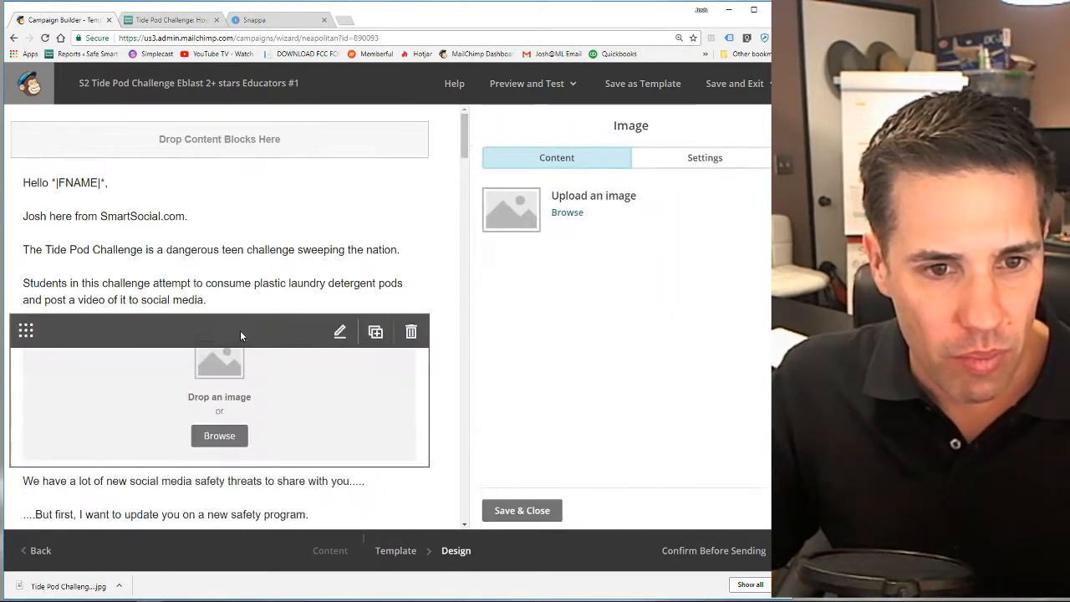
Upload the downloaded Tide Pod Challenge JPG into the image block and resize it to a width of 600 pixels.
click(219, 436)
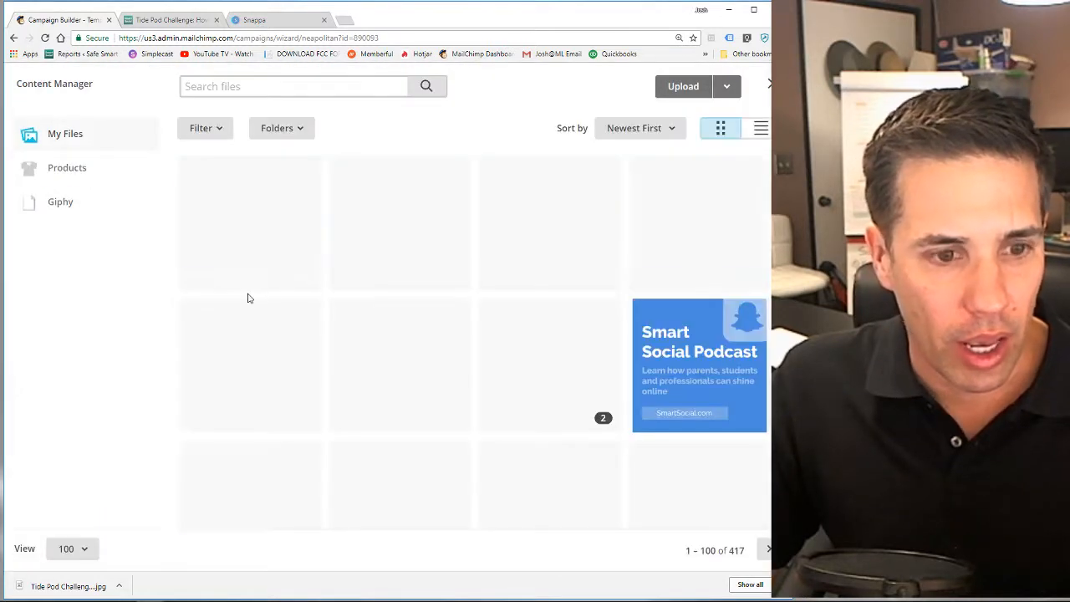
drag(50, 585, 248, 204)
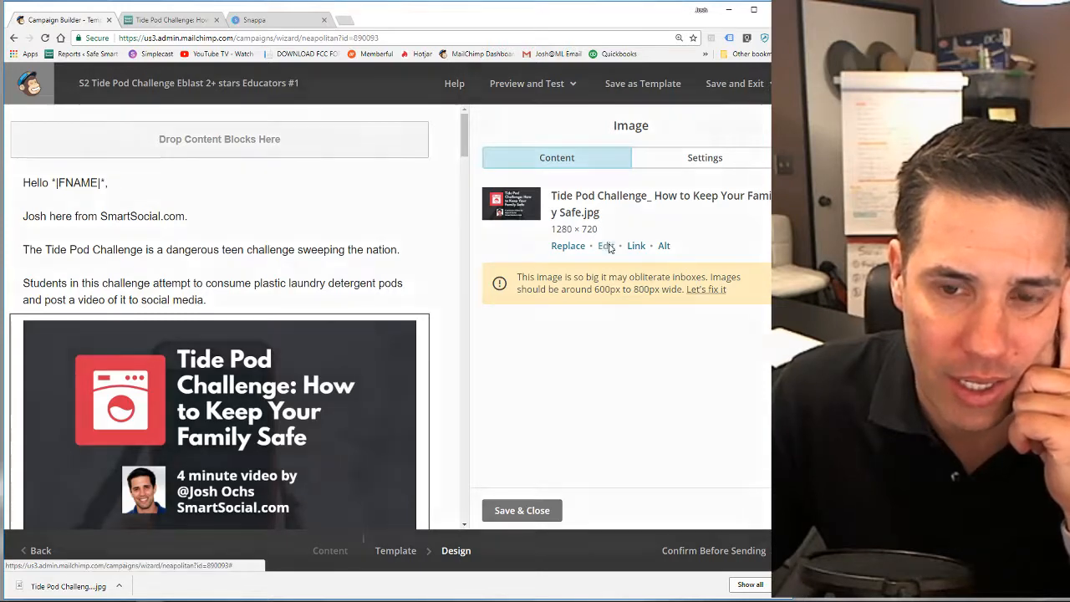
click(605, 245)
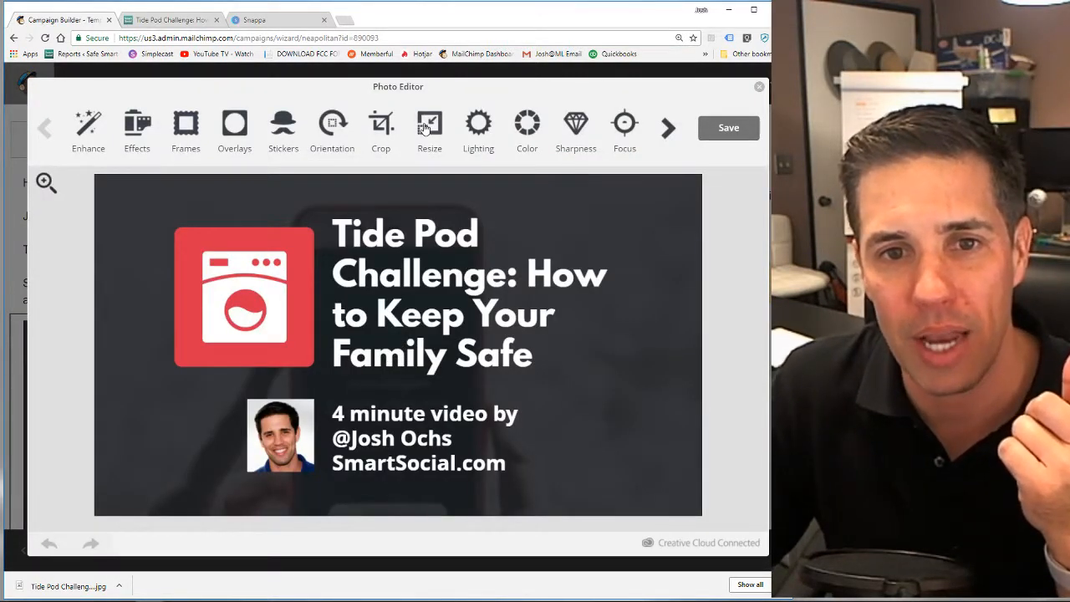
click(425, 127)
text(600)
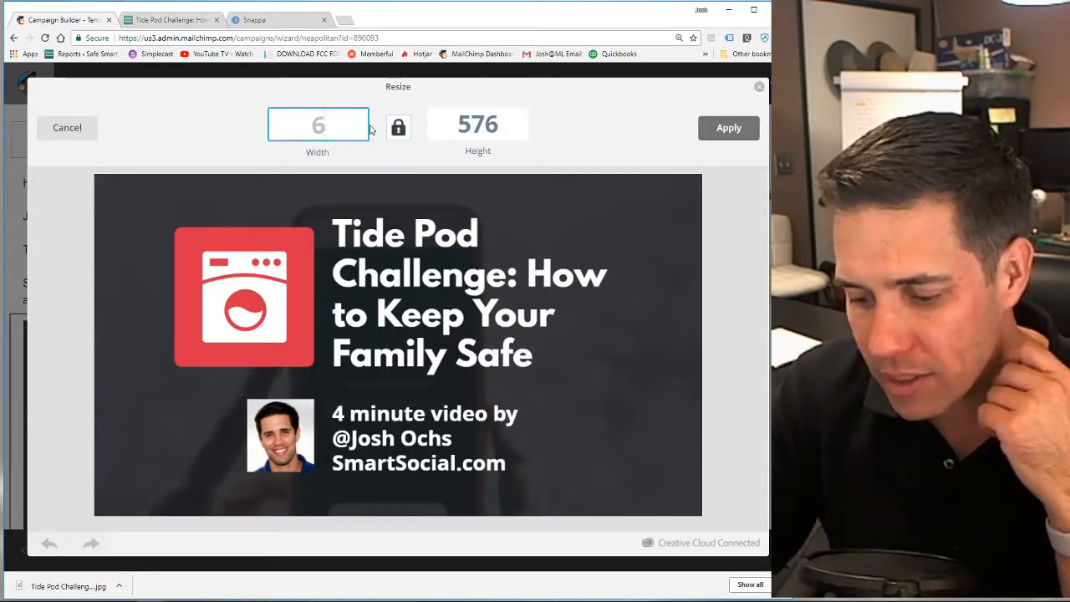
click(724, 130)
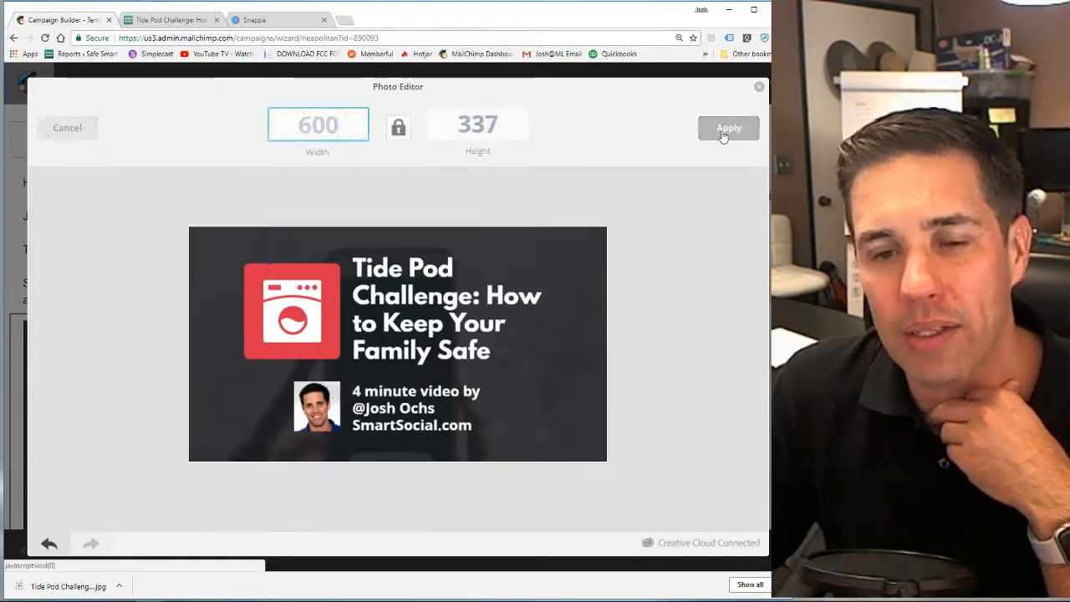
click(724, 130)
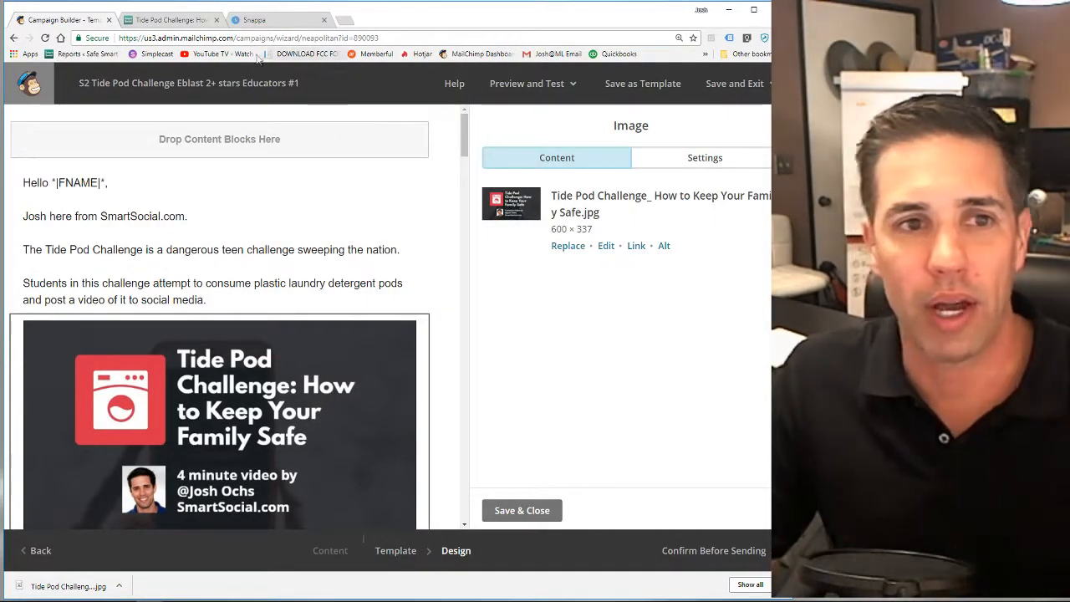
Copy the web address of the Tide Pod Challenge article from its open browser tab.
click(167, 20)
click(239, 161)
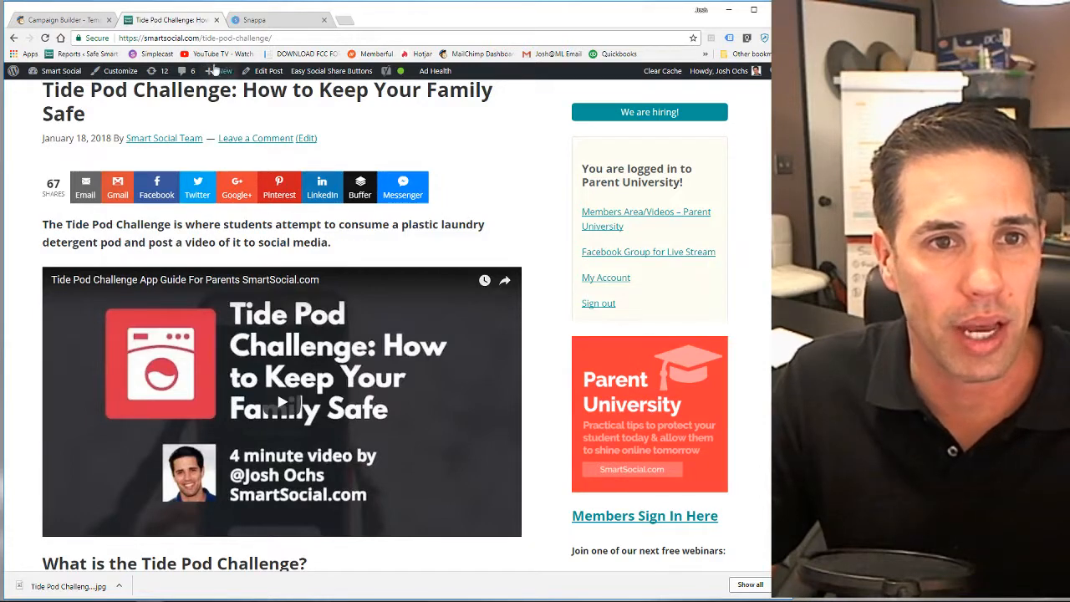
click(211, 38)
key(ctrl+c)
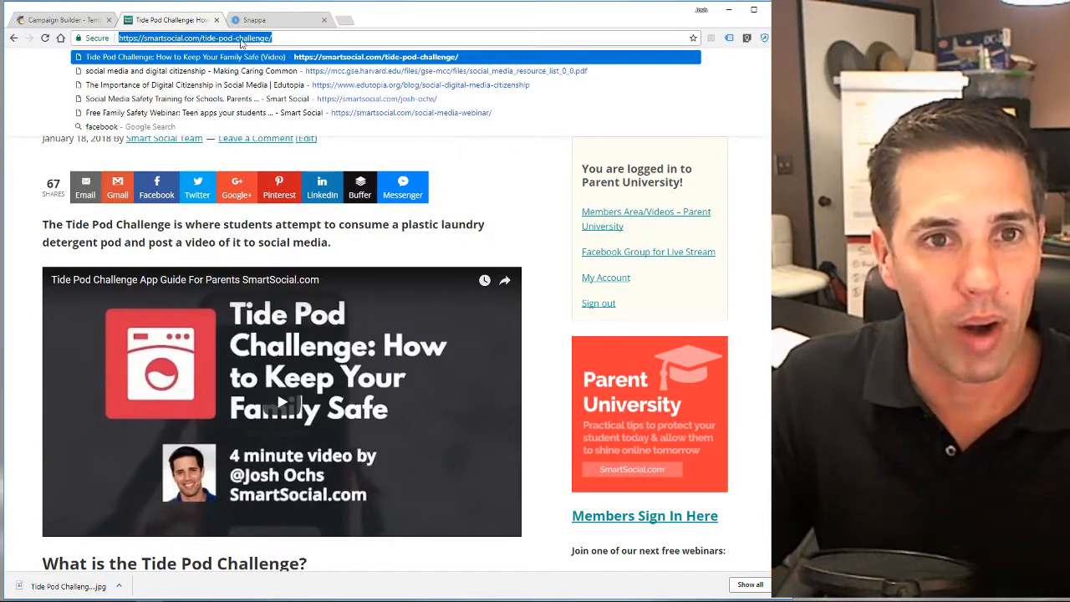
click(294, 39)
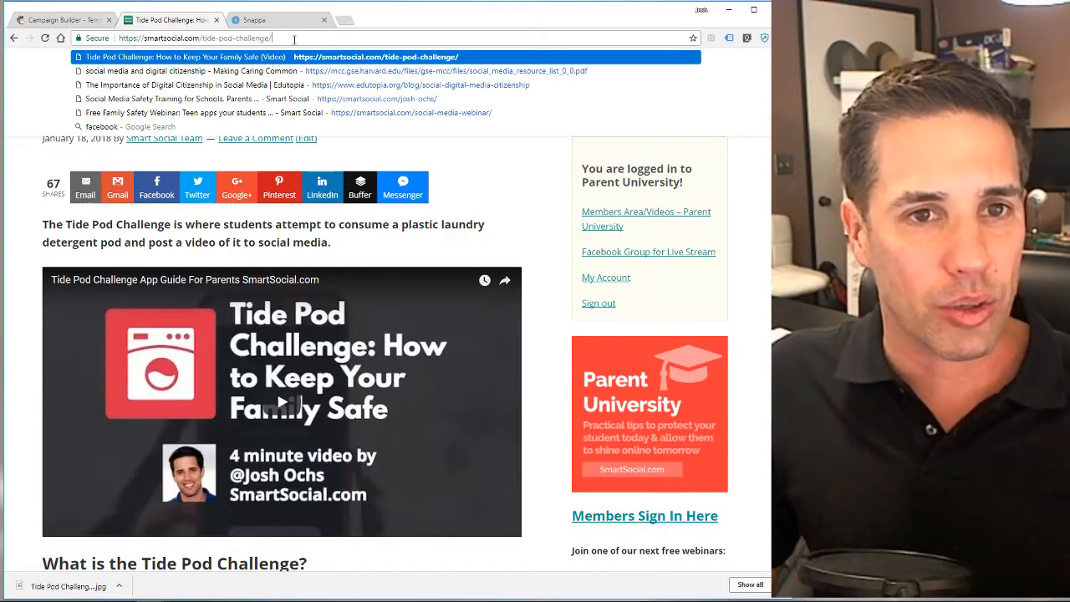
Load the copied article address in a new browser tab to check it, and close that tab.
click(352, 25)
key(ctrl+v)
key(Return)
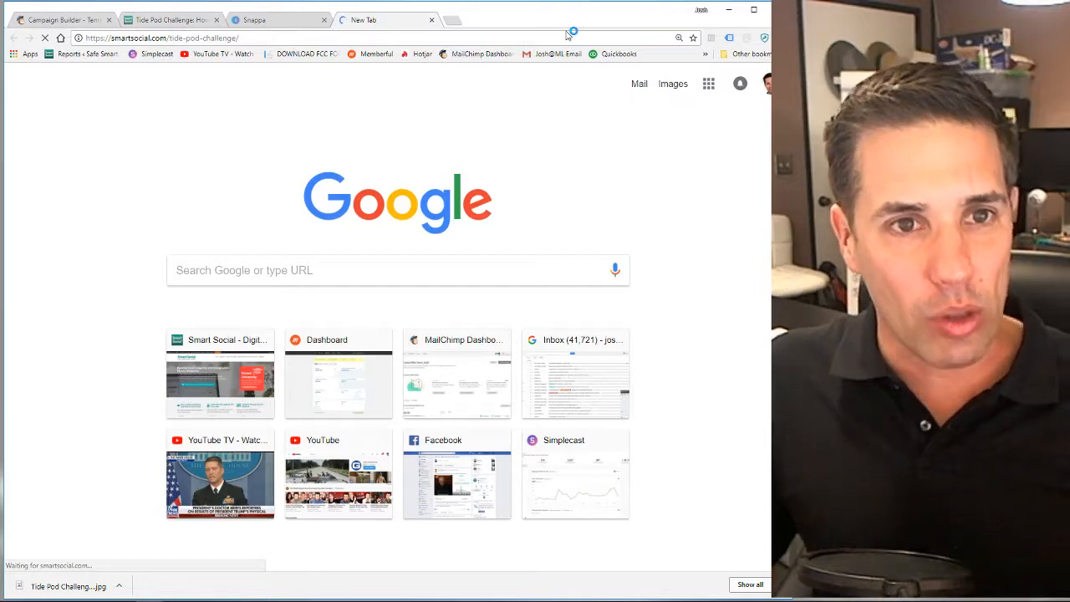
click(431, 20)
click(58, 20)
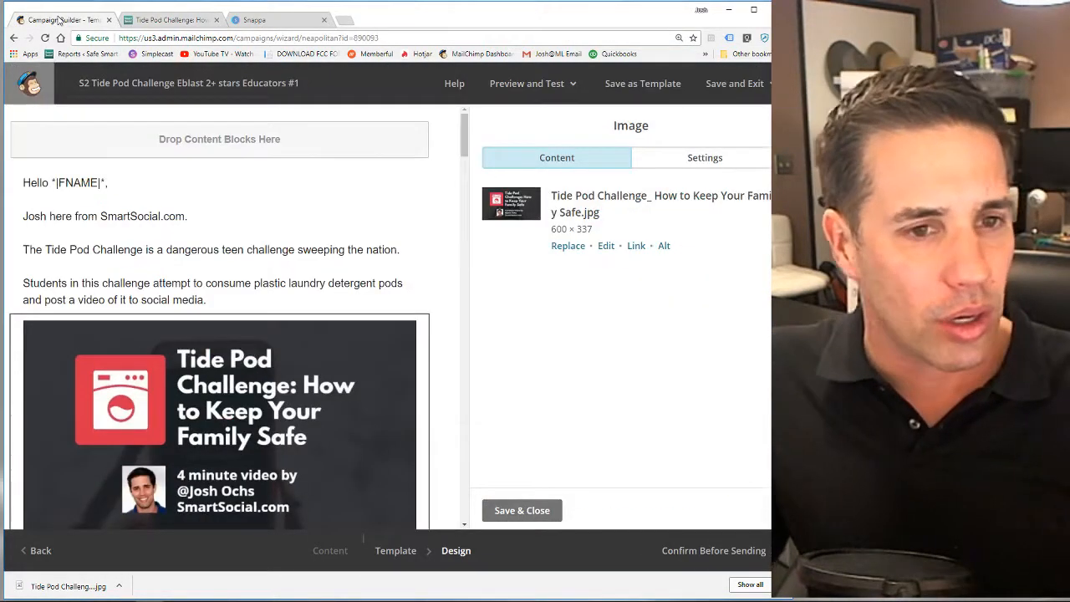
click(637, 246)
key(ctrl+v)
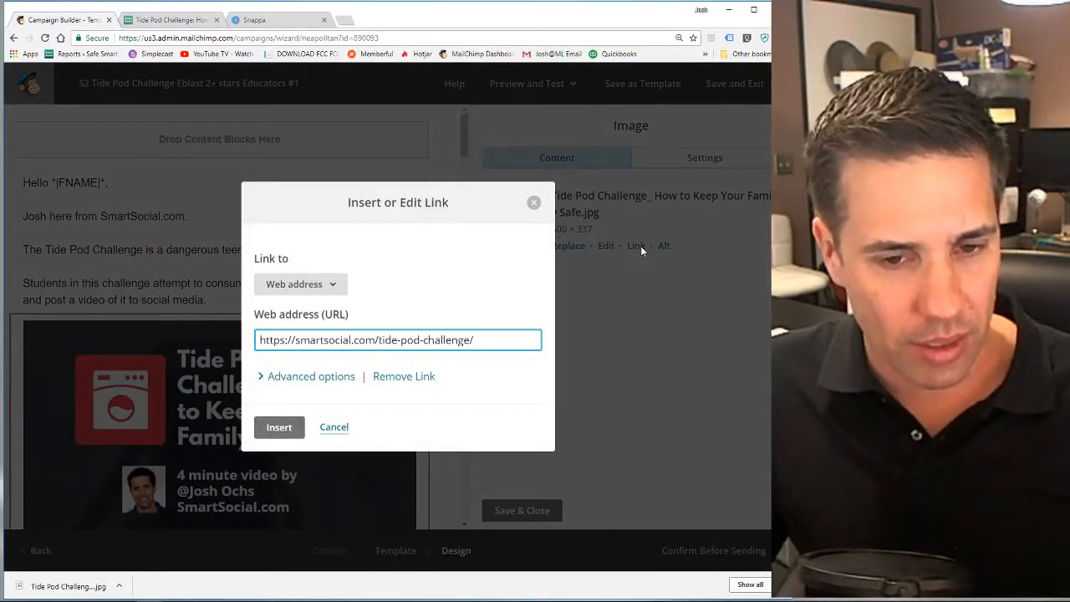
click(299, 376)
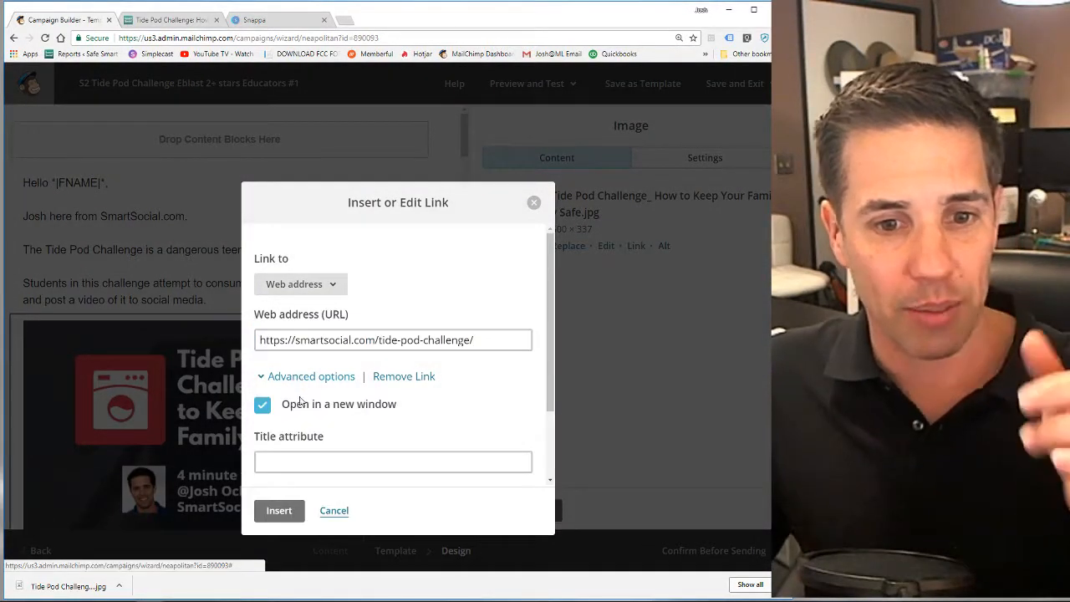
click(282, 510)
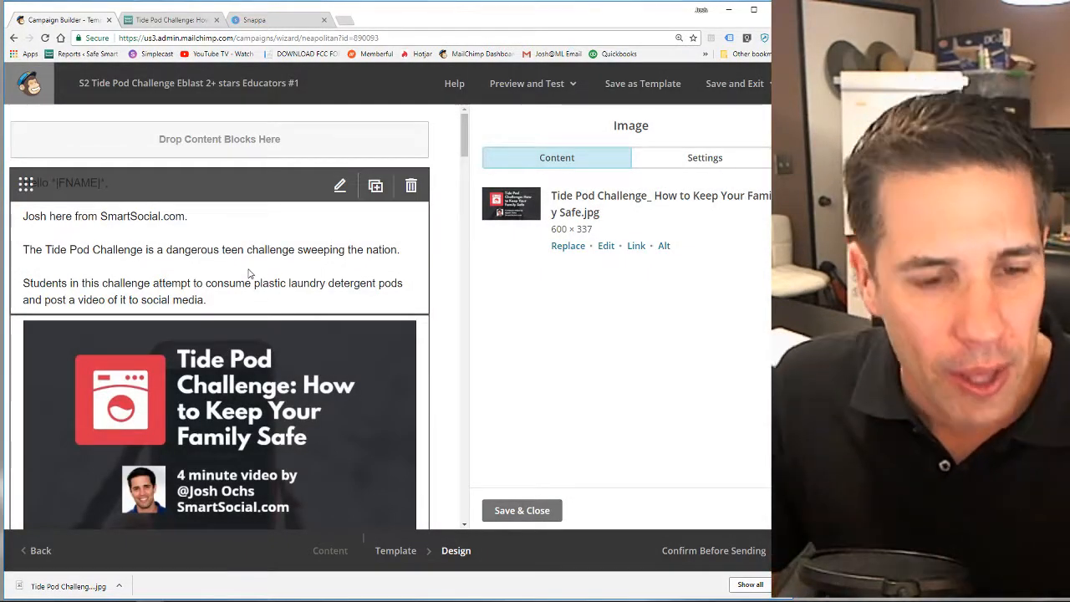
Insert a Text block directly below the Tide Pod Challenge image and clear its placeholder text.
scroll(175, 365, down, 1)
scroll(167, 338, down, 2)
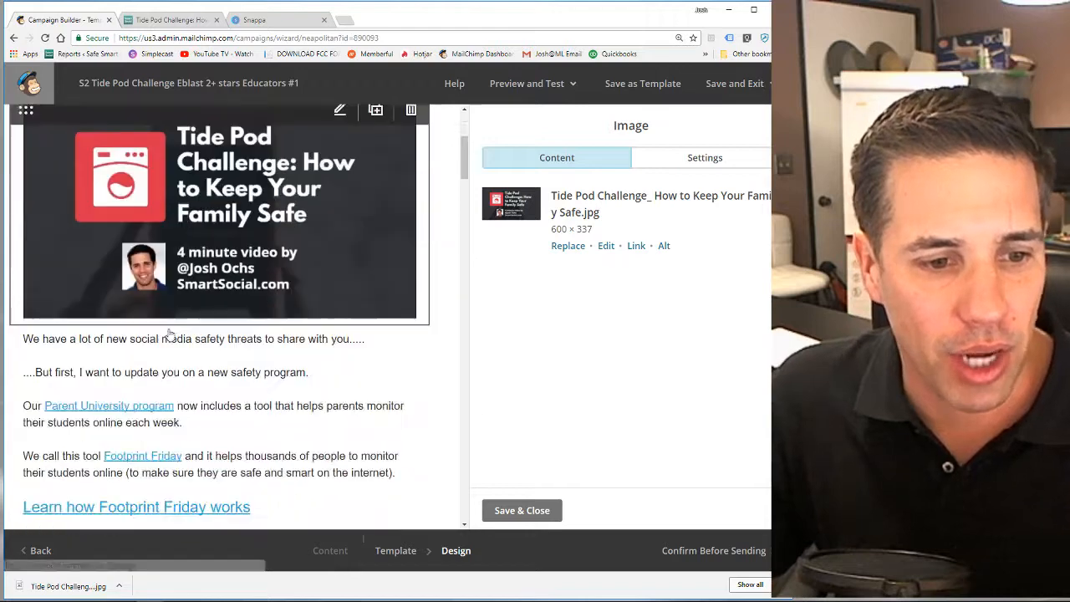
scroll(175, 341, up, 2)
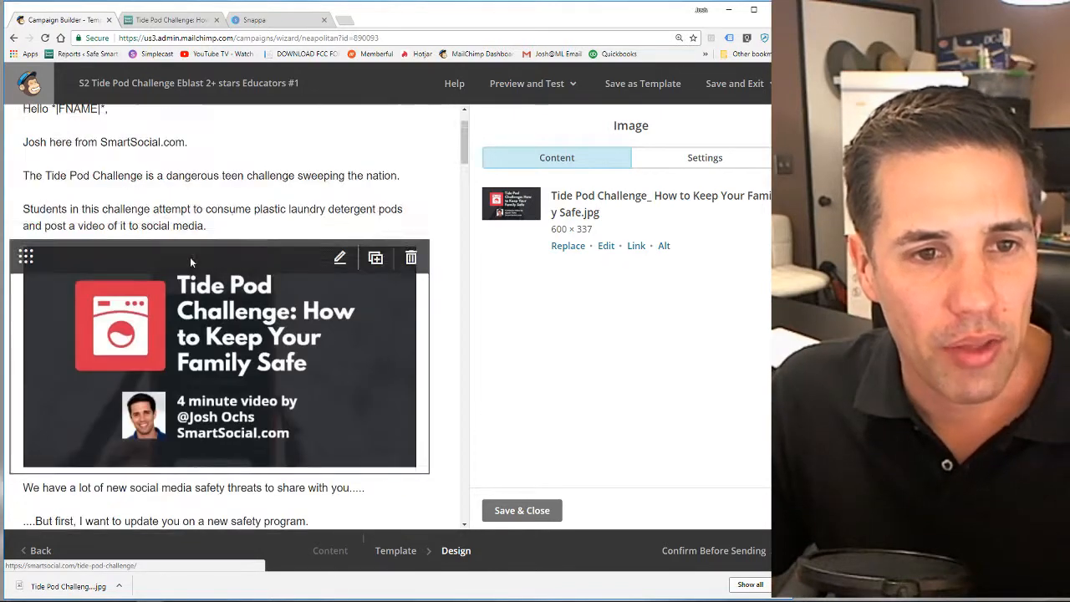
click(242, 228)
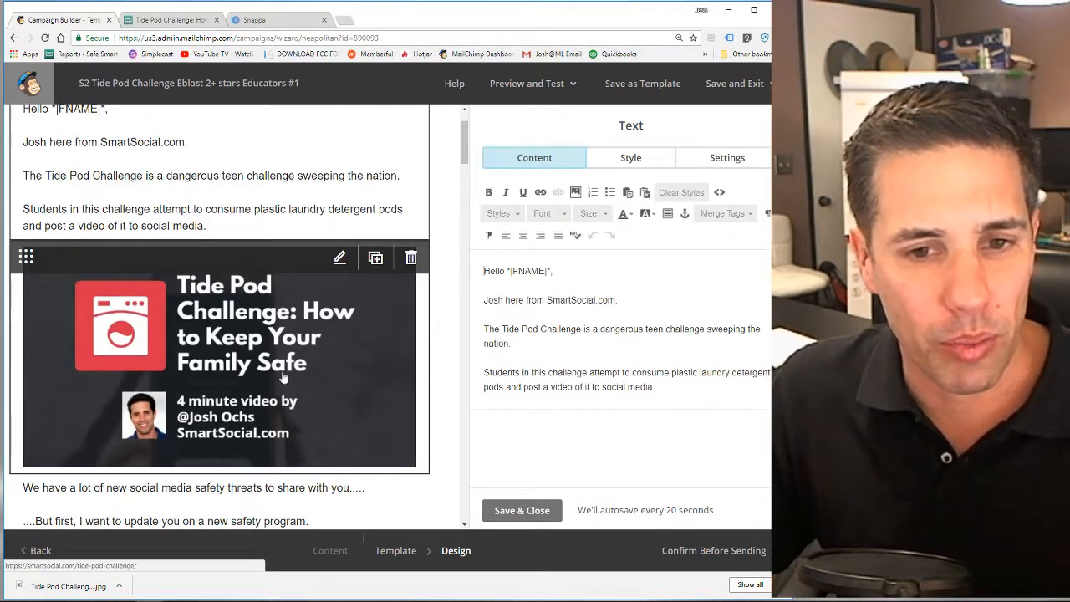
click(522, 510)
drag(527, 223, 213, 483)
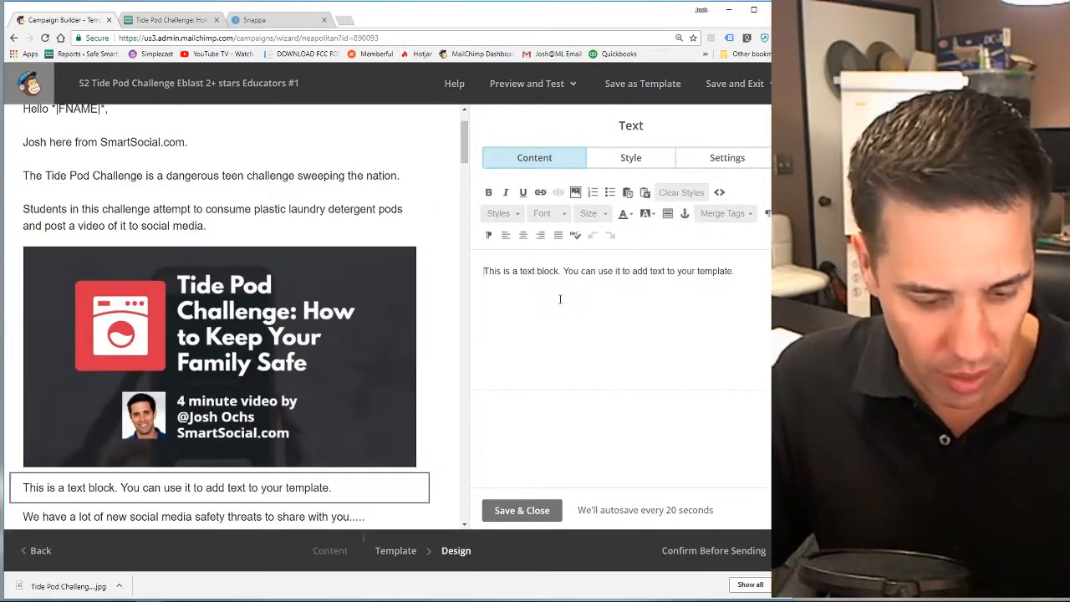
key(ctrl+a)
key(BackSpace)
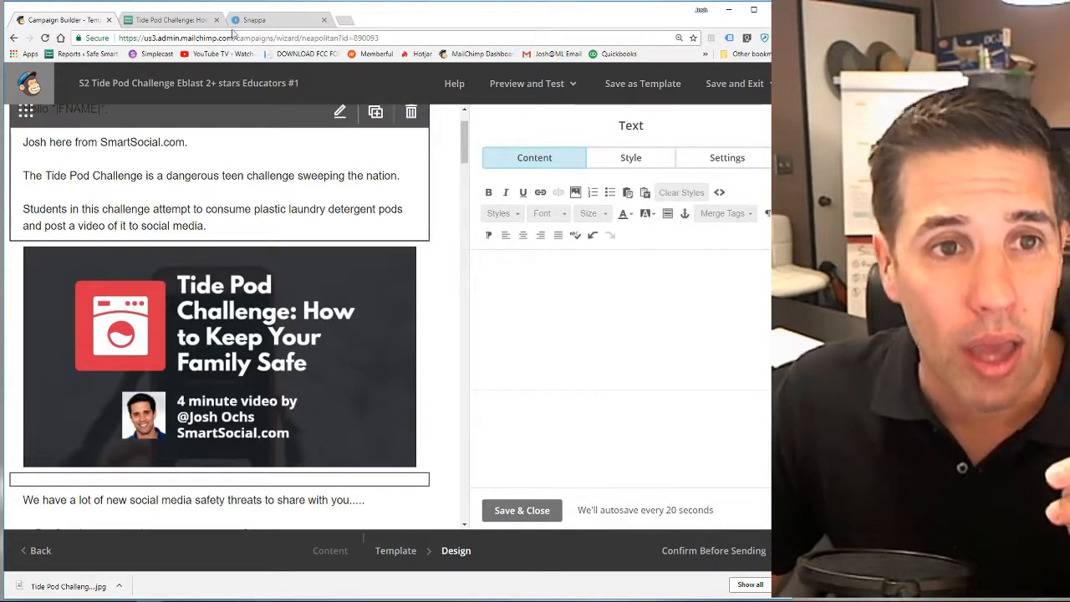
Copy the article's text from "What is the Tide Pod Challenge?" through "What can parents do?" into the empty text block.
click(199, 24)
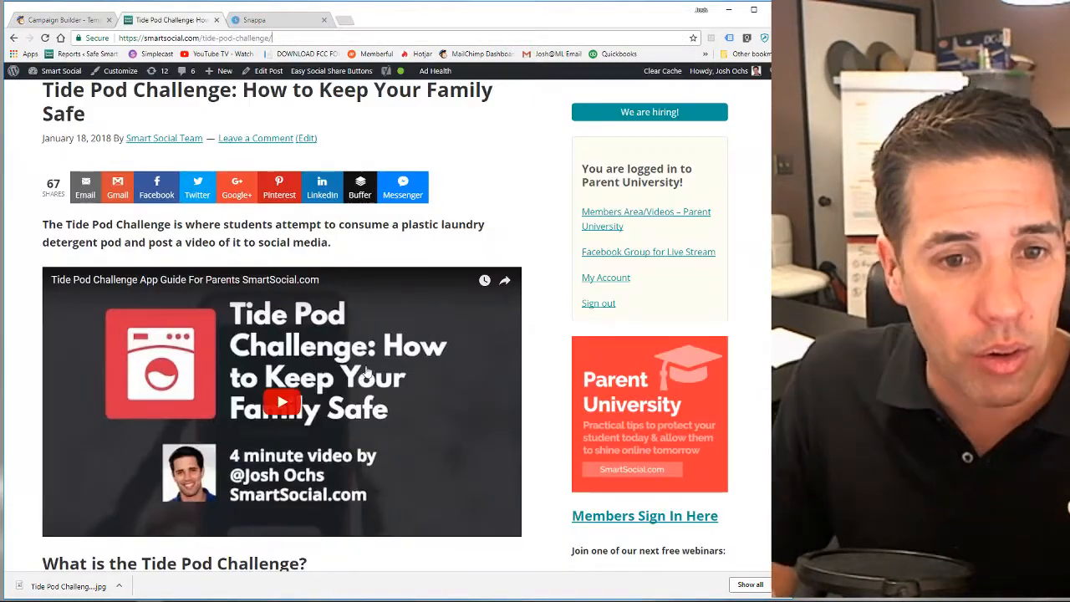
scroll(266, 338, down, 3)
drag(143, 365, 355, 475)
key(ctrl+c)
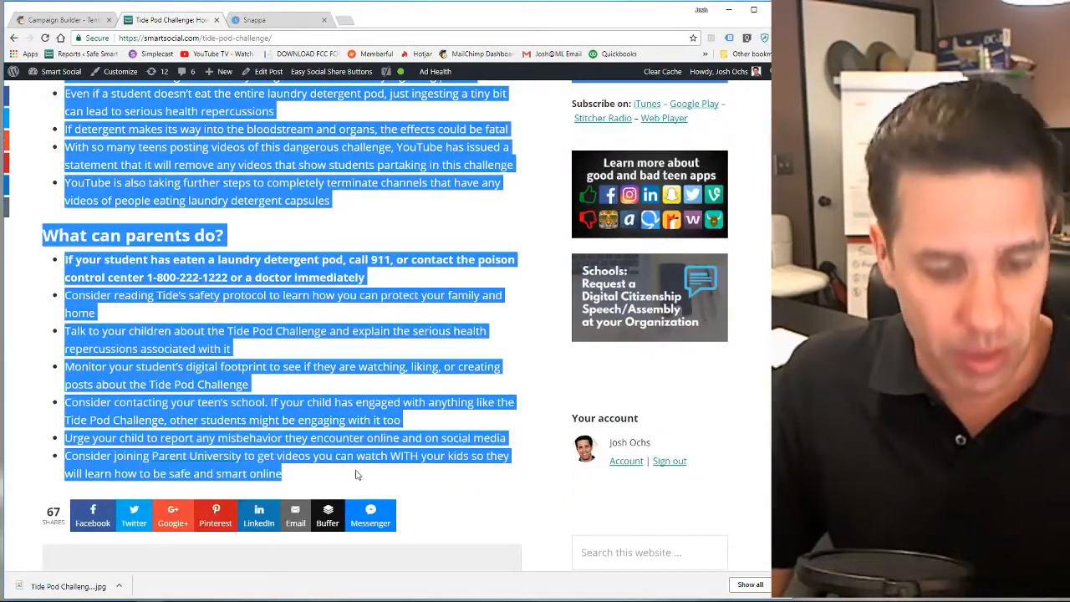
click(67, 18)
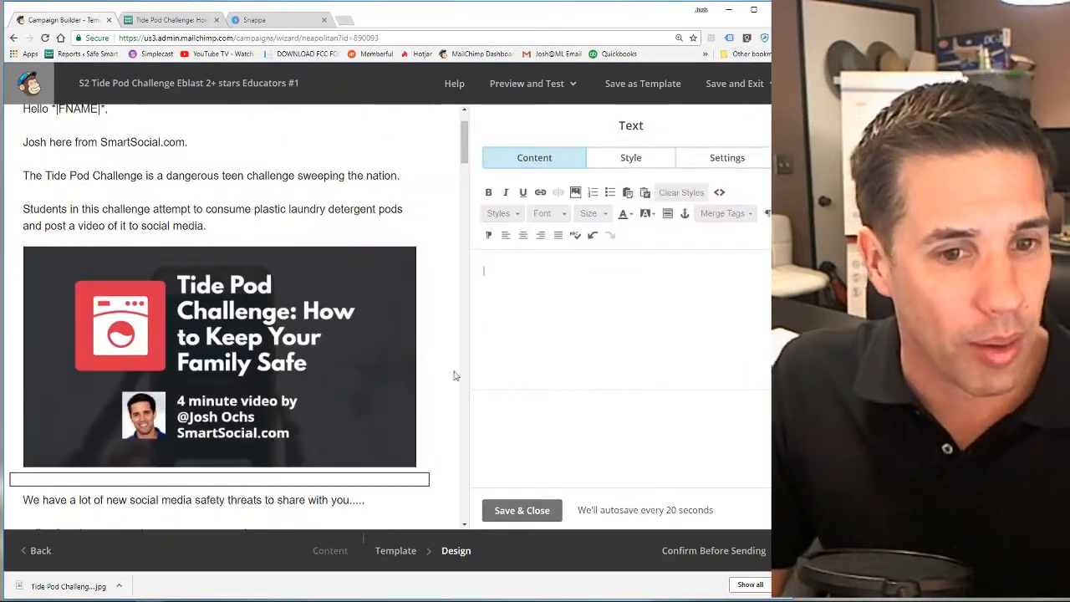
scroll(346, 410, down, 3)
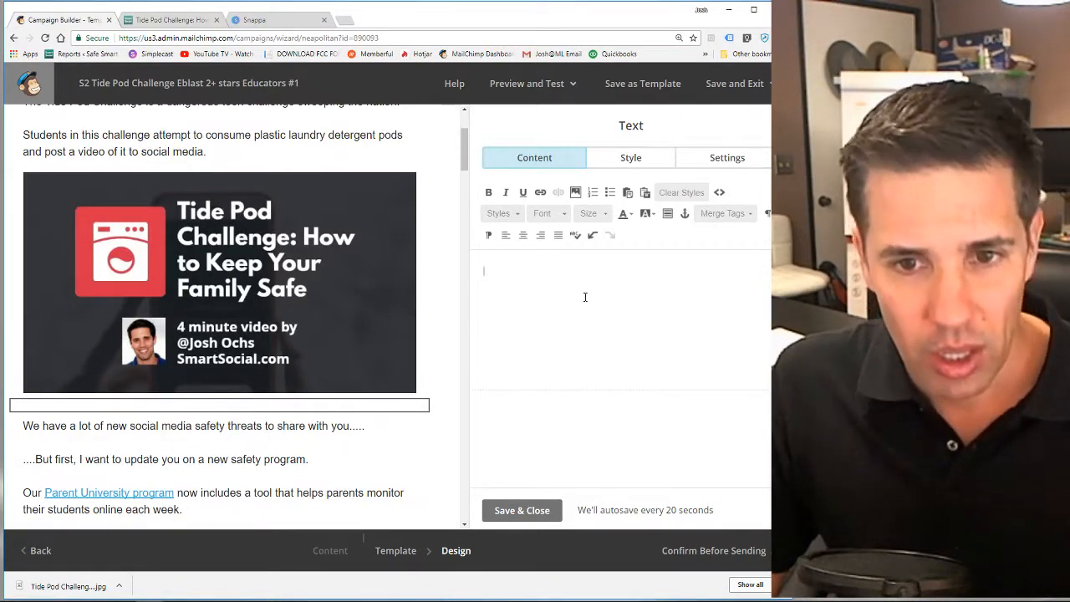
key(ctrl+v)
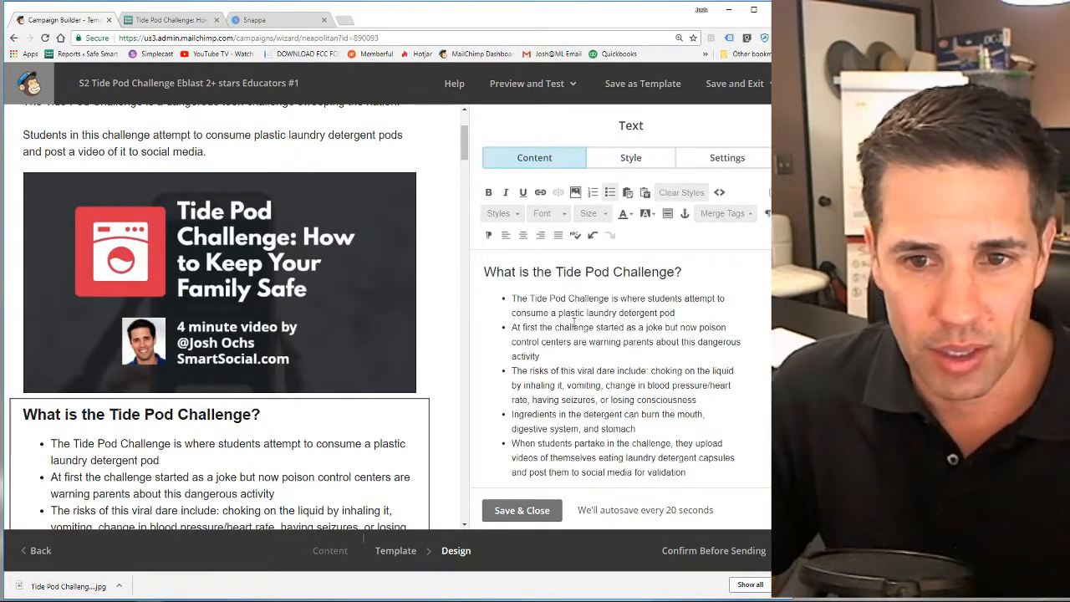
Remove the hyperlinks from "Fast Company", "Washington Post" and "Time" in the "Tide Pod Challenge in the news" section.
scroll(238, 361, down, 2)
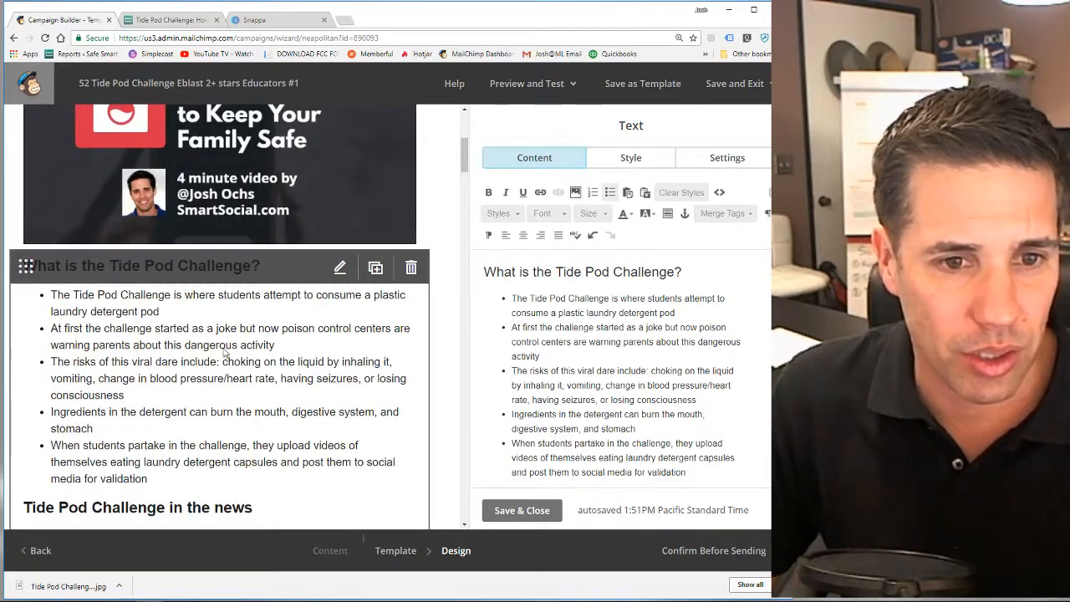
scroll(224, 354, down, 2)
scroll(224, 353, down, 2)
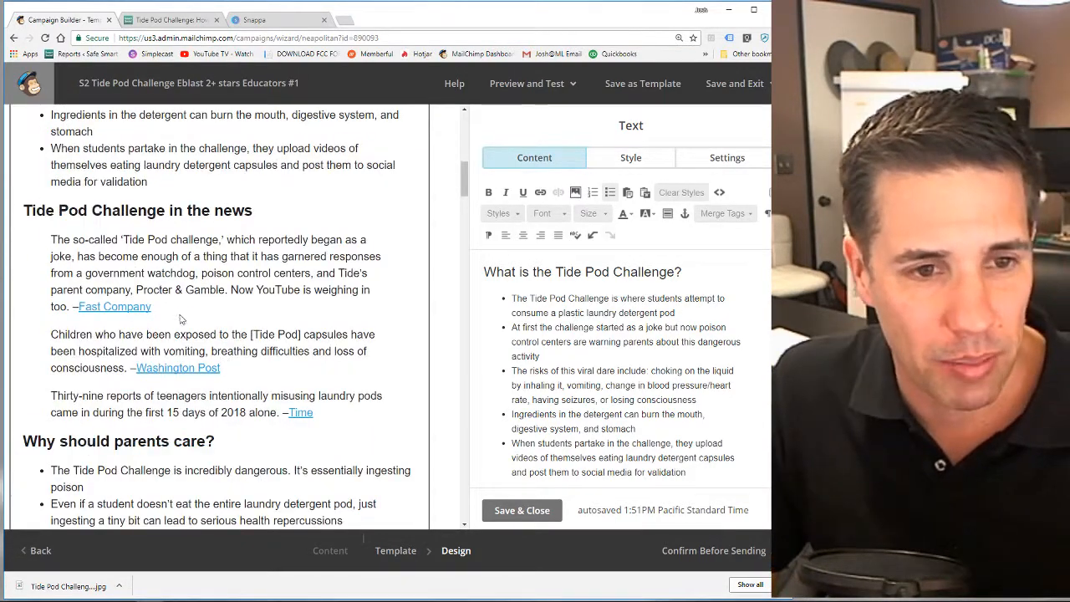
scroll(569, 326, down, 3)
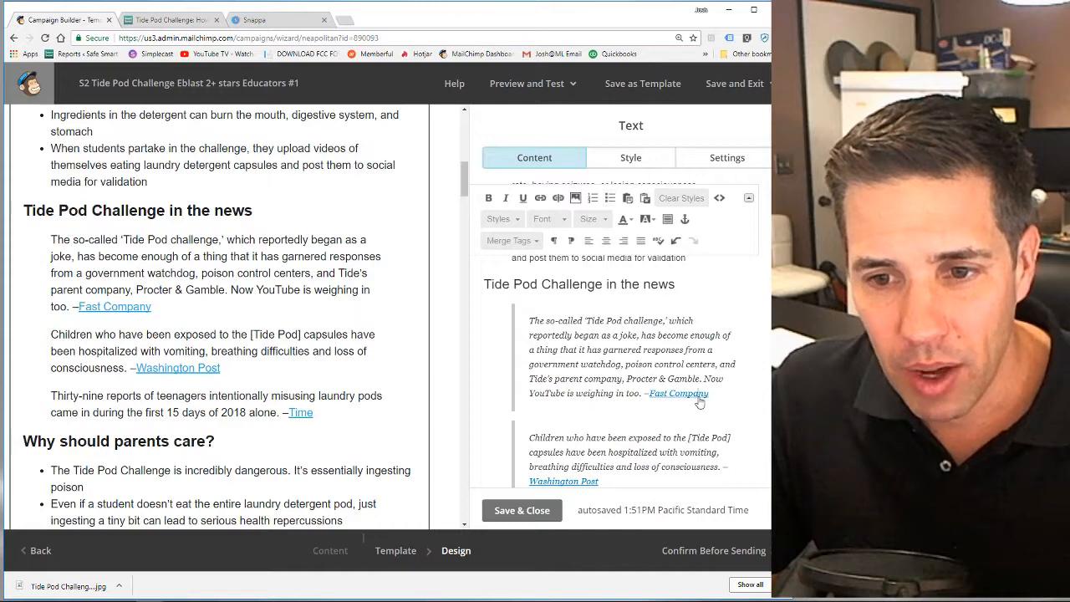
drag(716, 394, 651, 396)
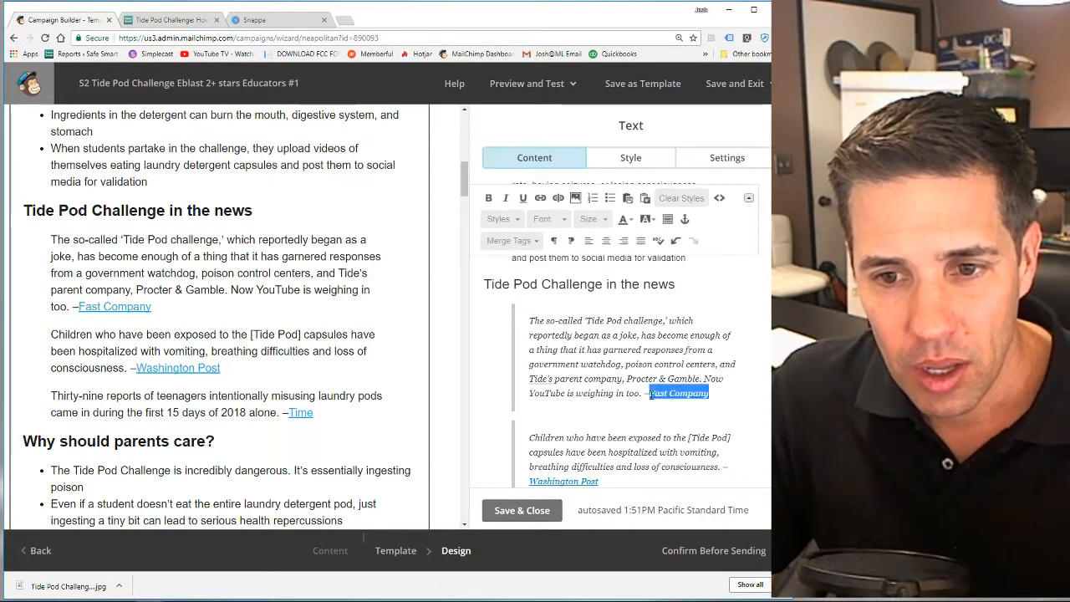
click(558, 198)
click(608, 483)
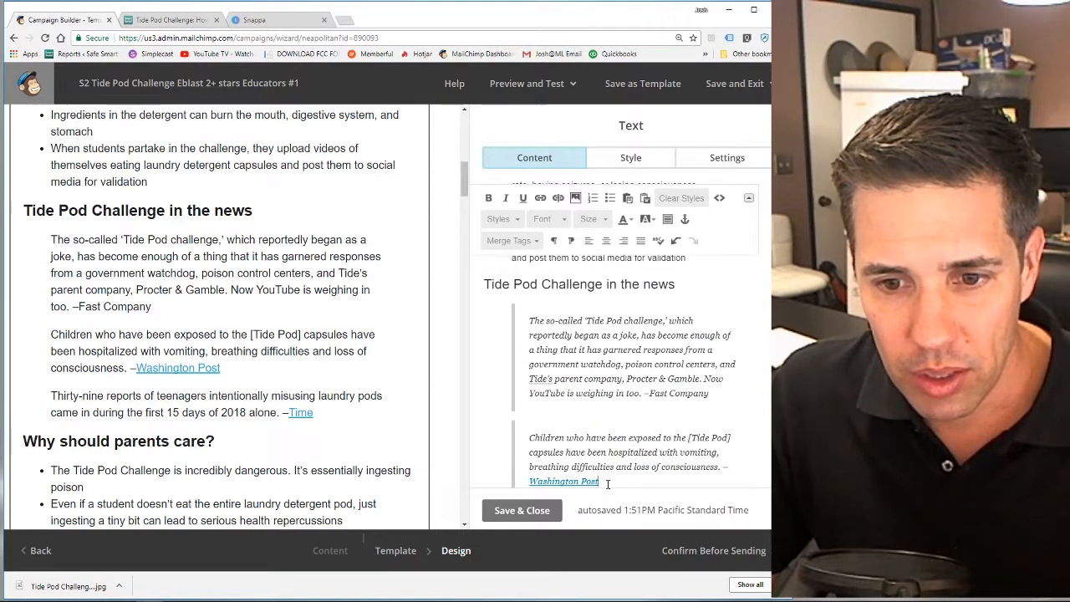
scroll(607, 483, down, 3)
drag(601, 331, 530, 331)
click(557, 198)
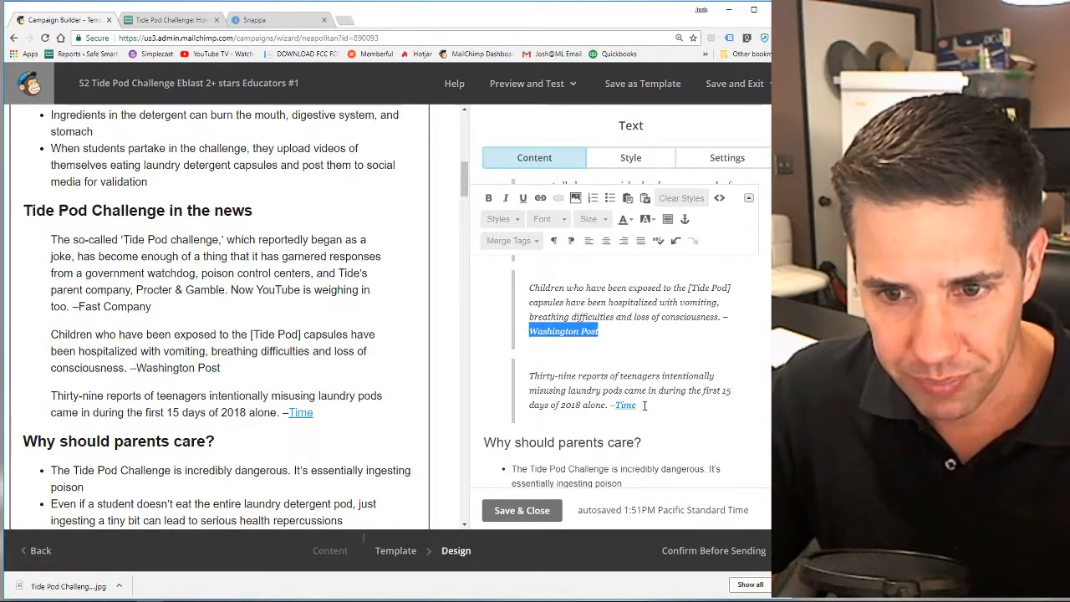
drag(637, 406, 611, 407)
click(557, 198)
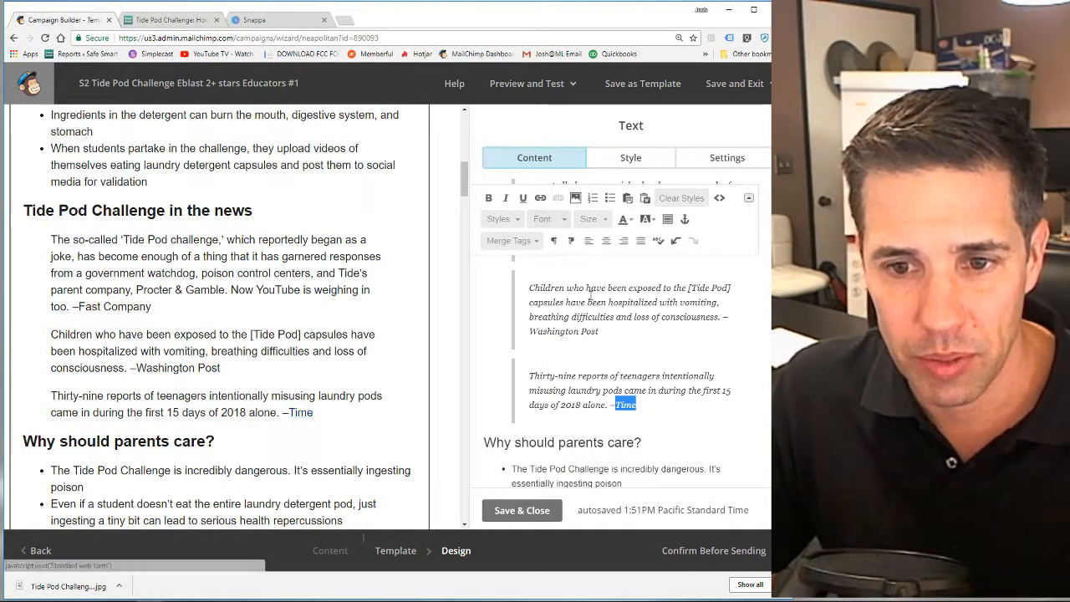
Add the closing line "Please consider forwarding this email to parents in your community and have them read the whole blog post here." to the intro text.
scroll(595, 378, down, 5)
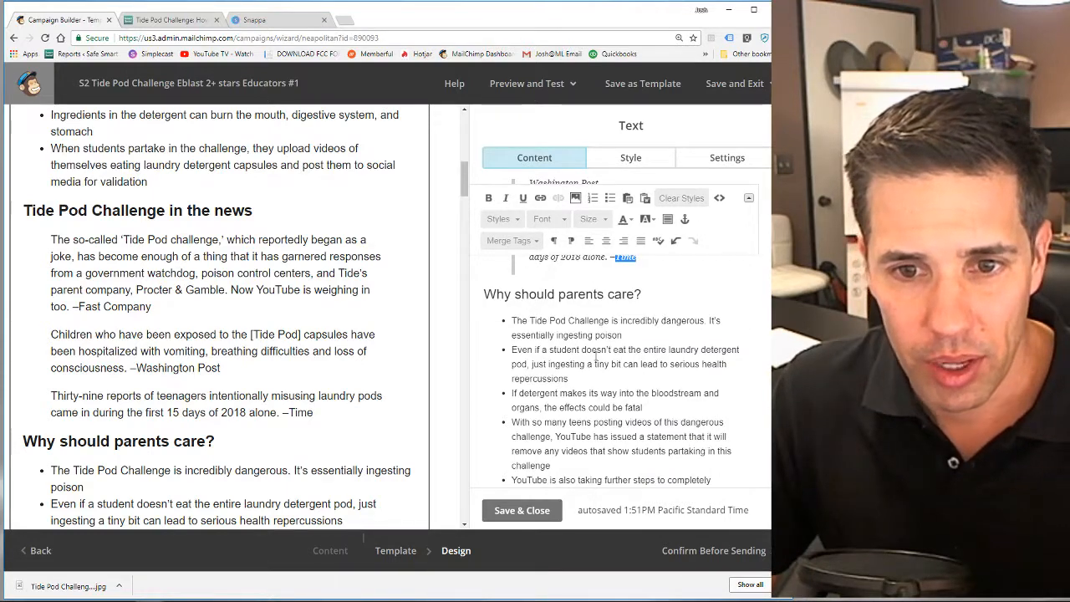
scroll(595, 378, up, 10)
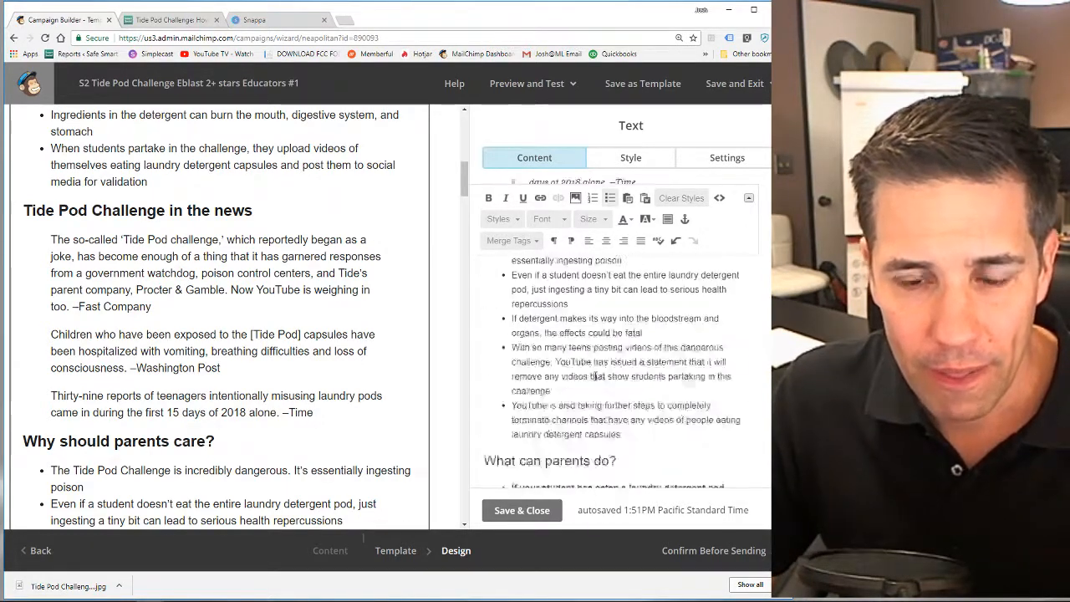
scroll(209, 303, up, 10)
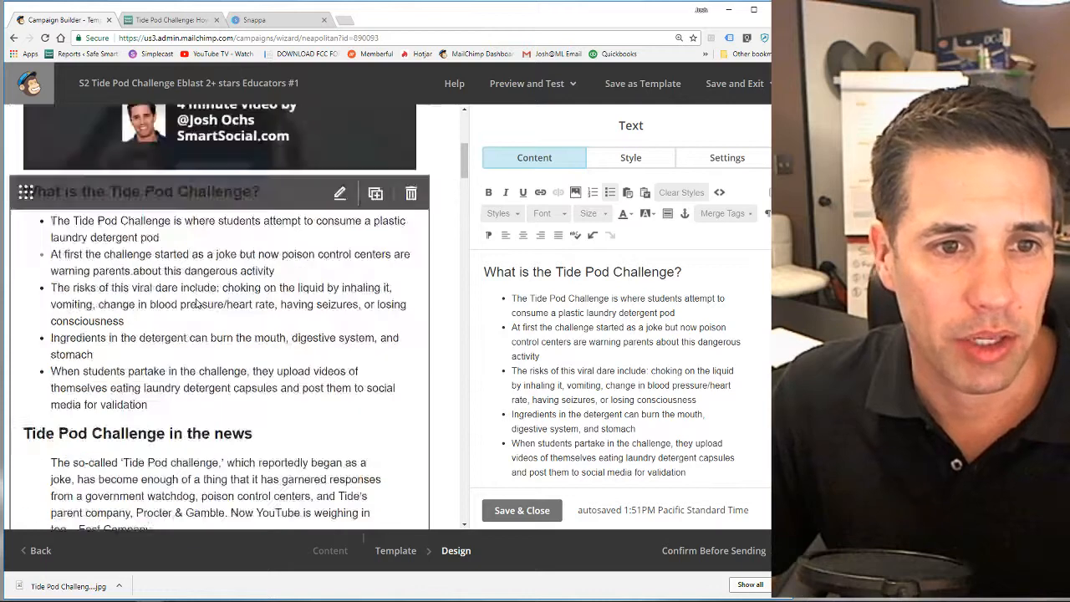
click(210, 305)
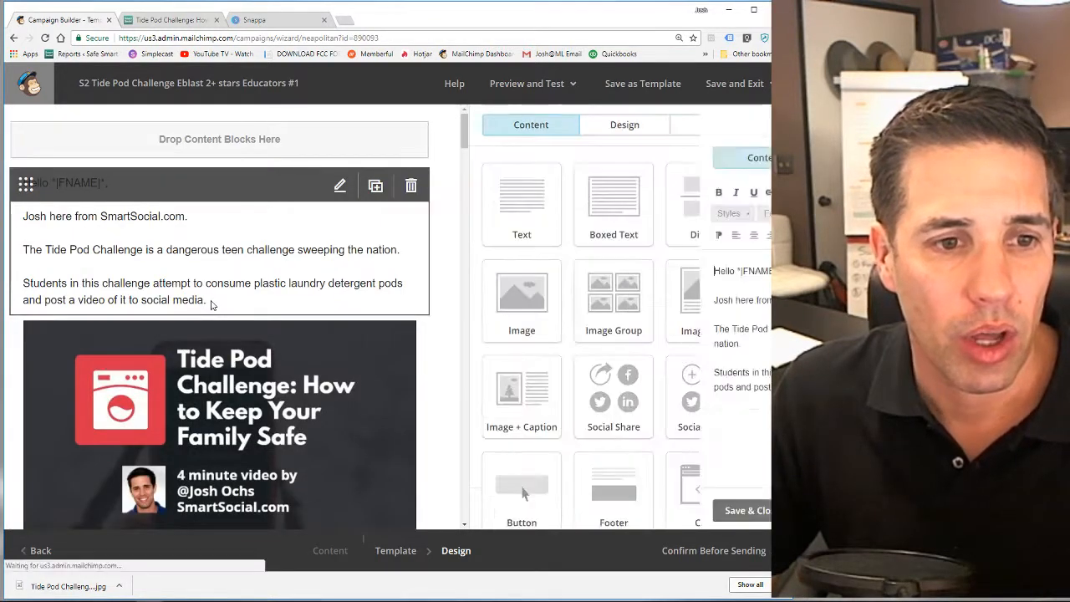
click(674, 389)
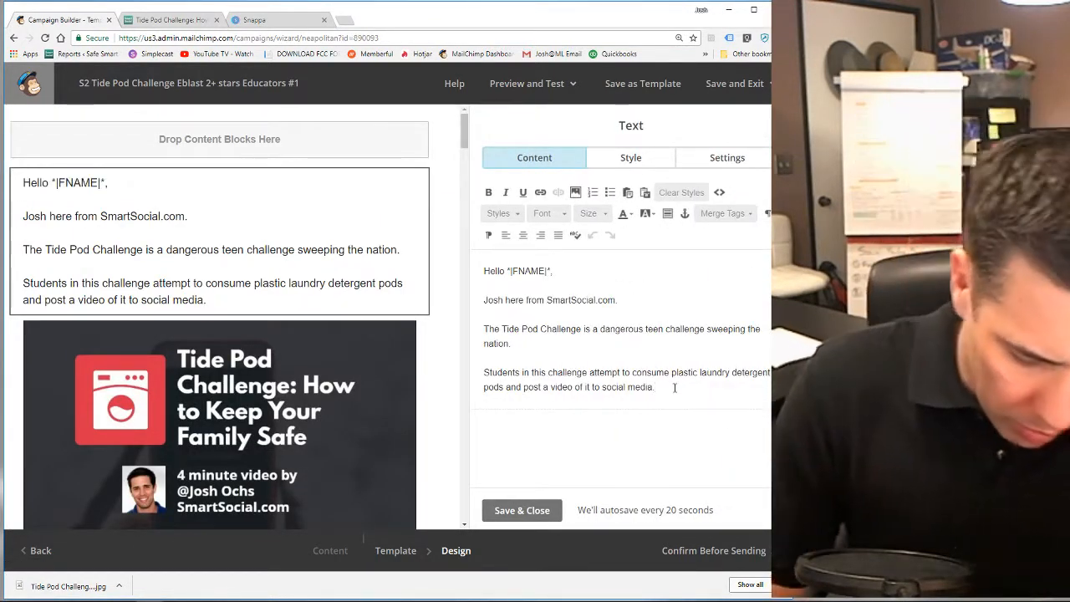
key(Return)
text(Re)
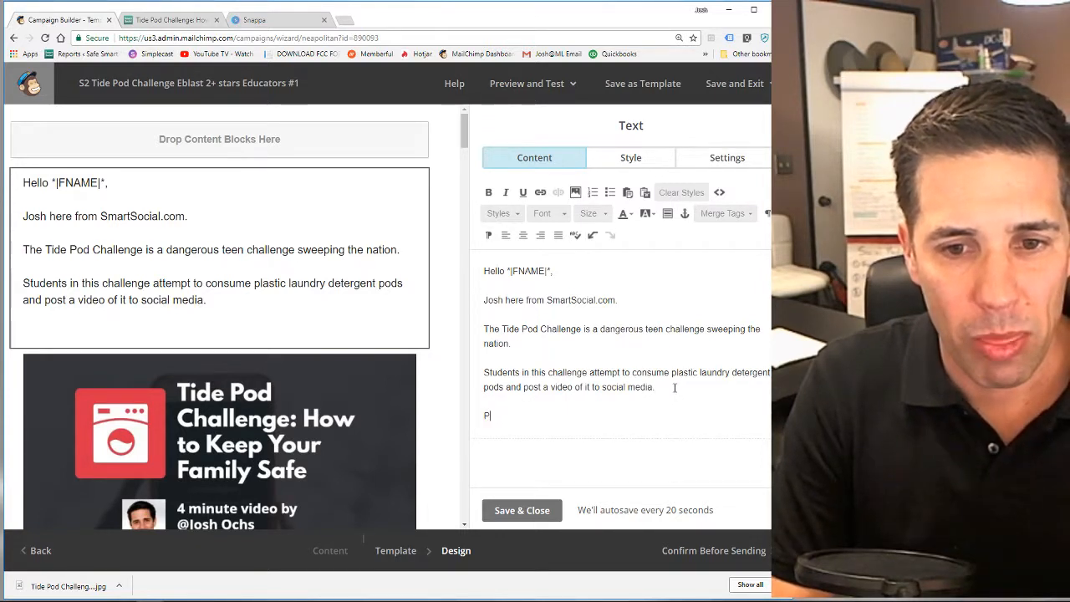
text(lease consider fo)
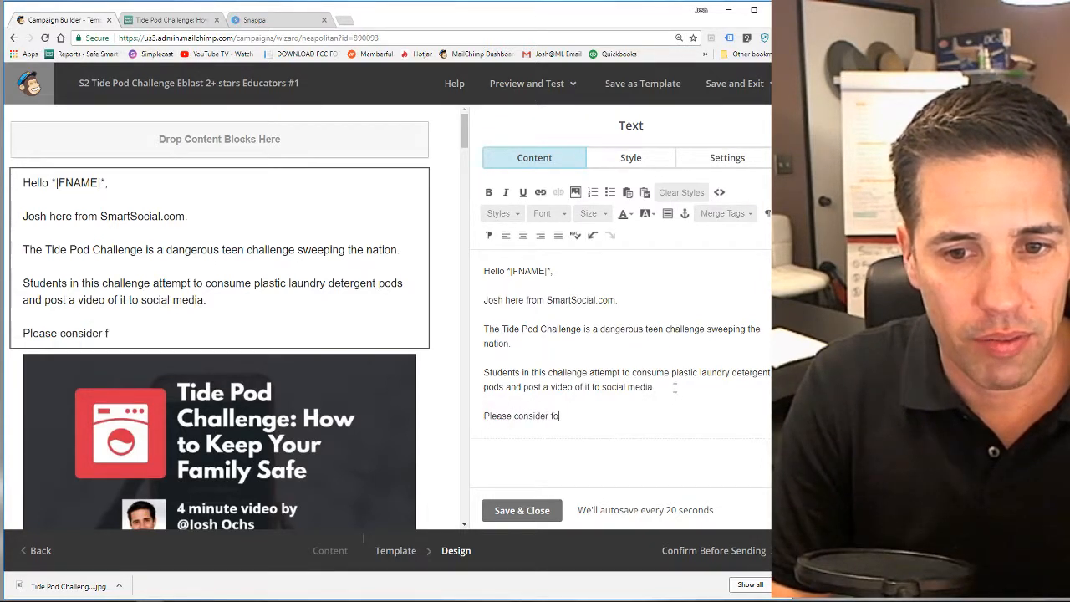
text(rwarding this )
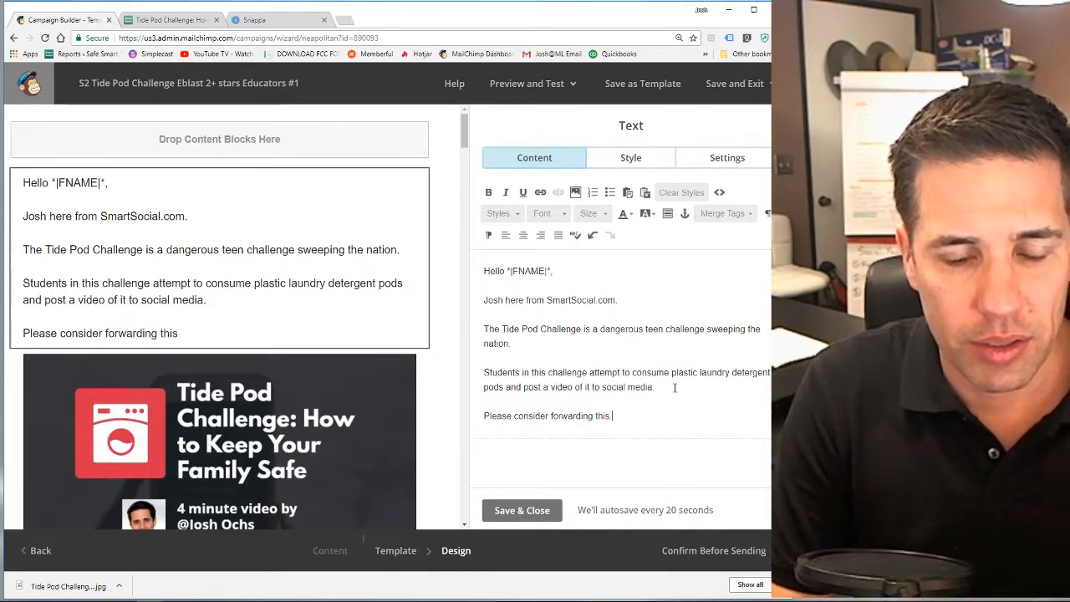
text(bl)
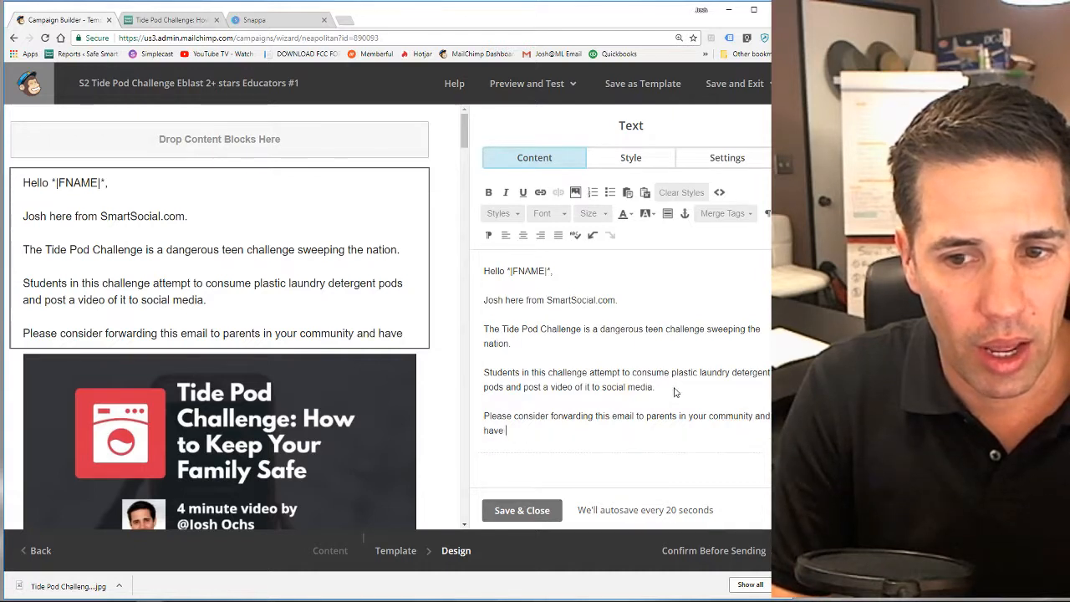
text(them read the whole blog post here.)
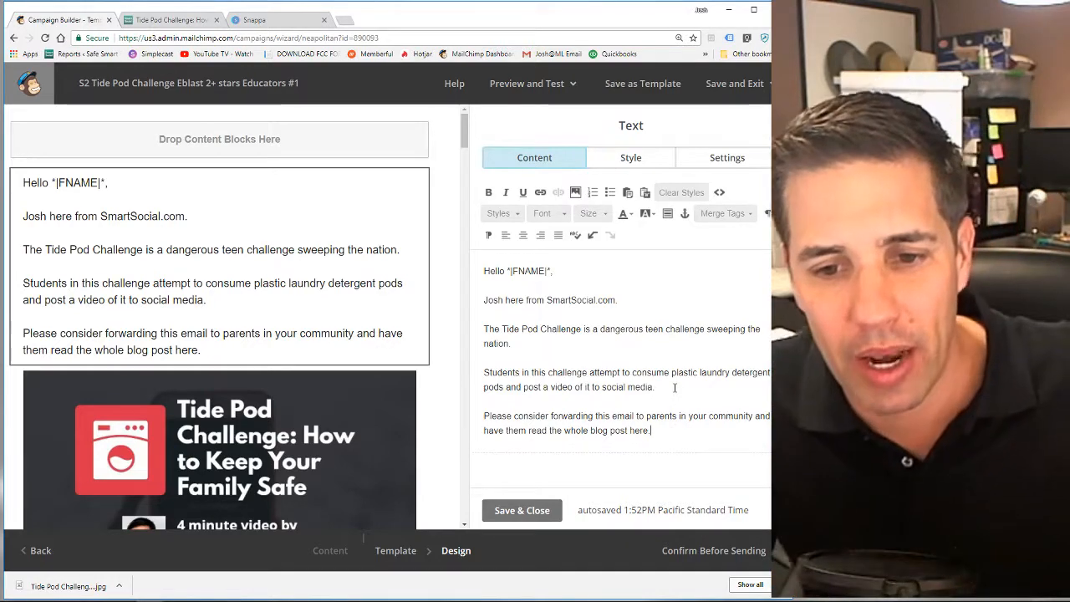
Replace "the whole blog post here." in the intro's last sentence with "more about this challenge on SmartSocial.com".
drag(549, 430, 675, 435)
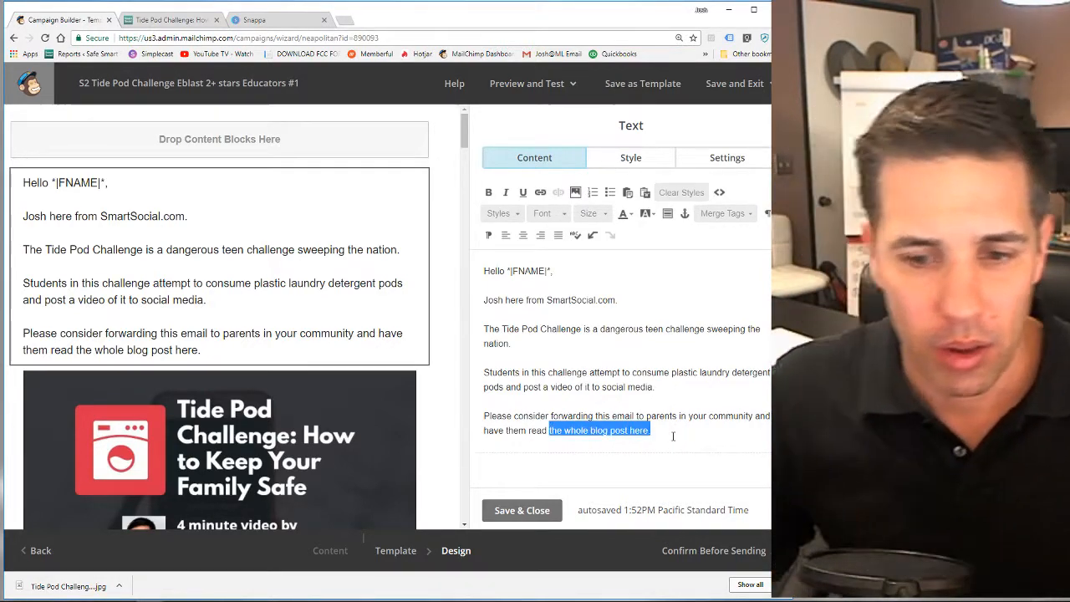
text(more about this challeng)
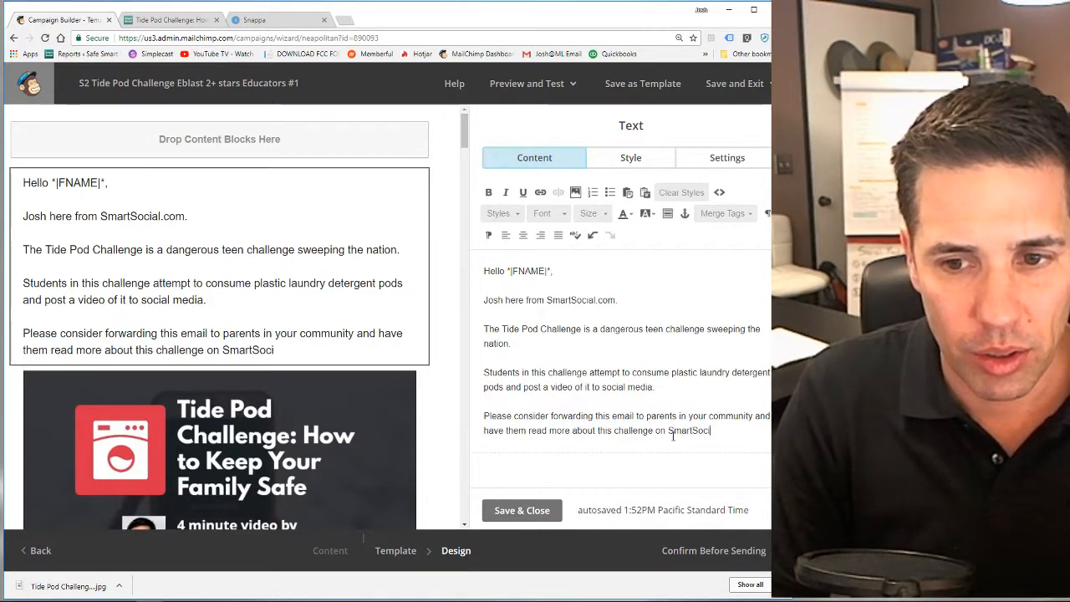
text(m)
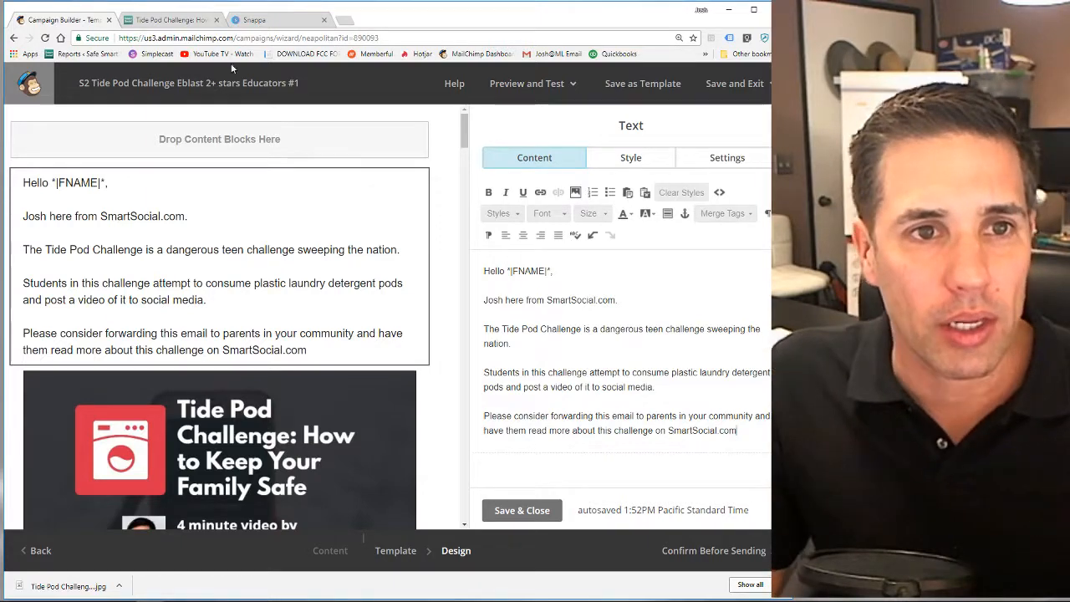
click(167, 19)
click(175, 39)
key(ctrl+c)
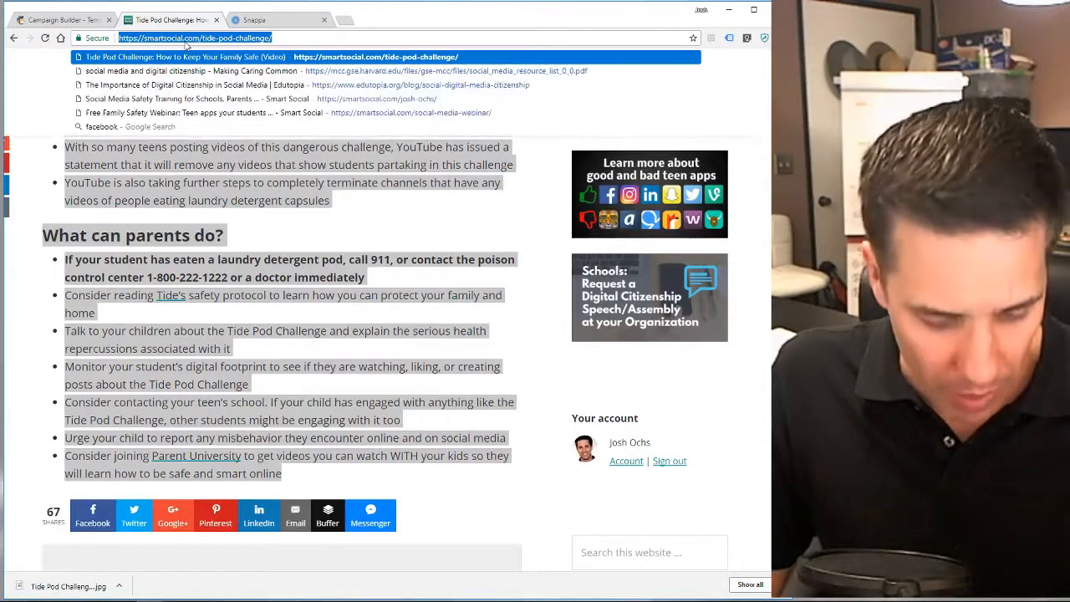
click(63, 20)
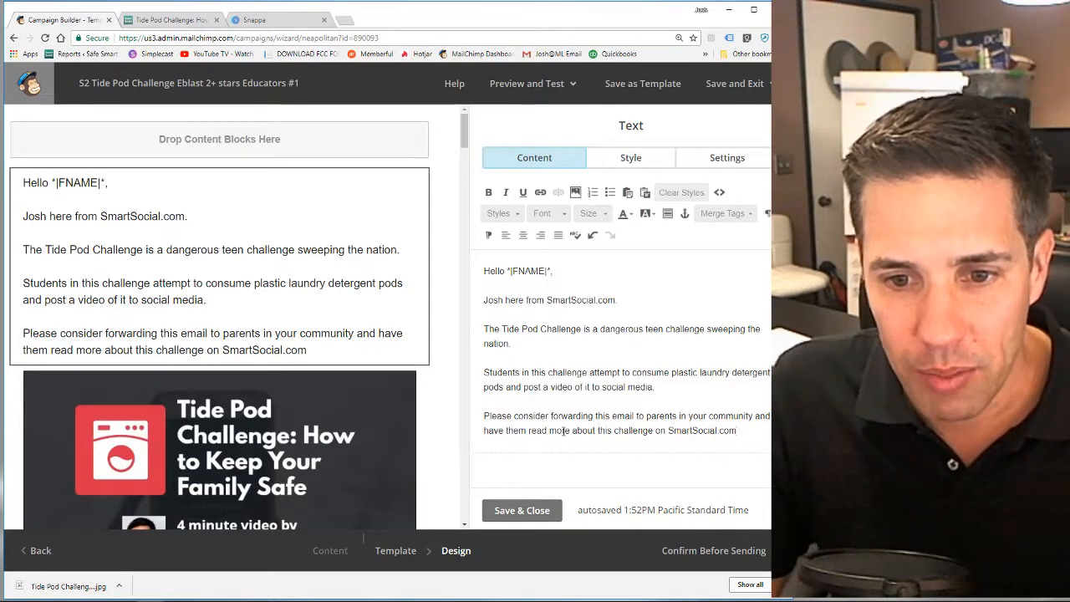
drag(528, 430, 729, 443)
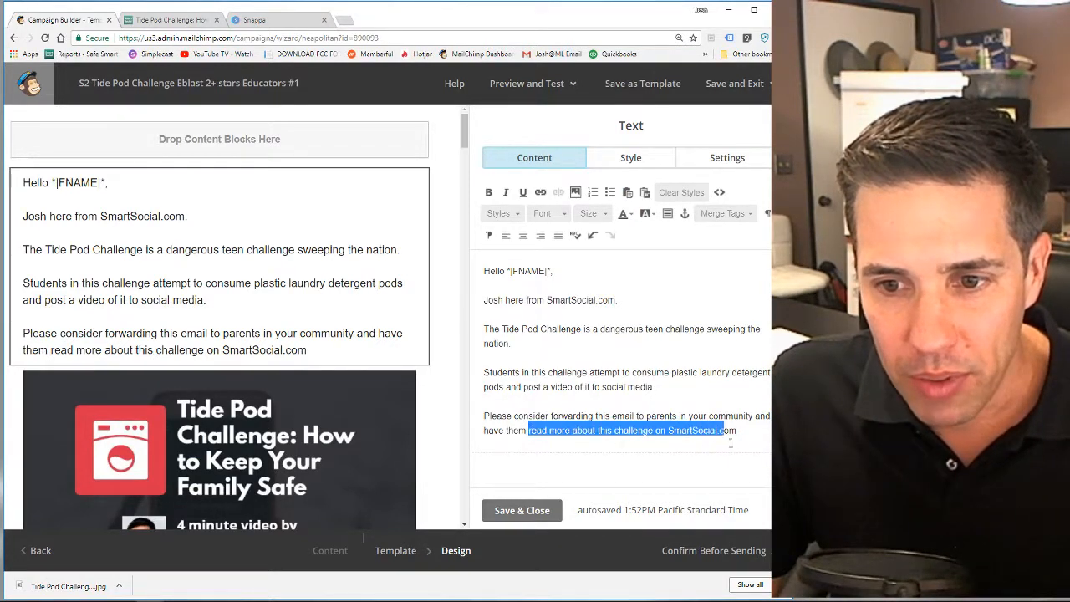
click(540, 193)
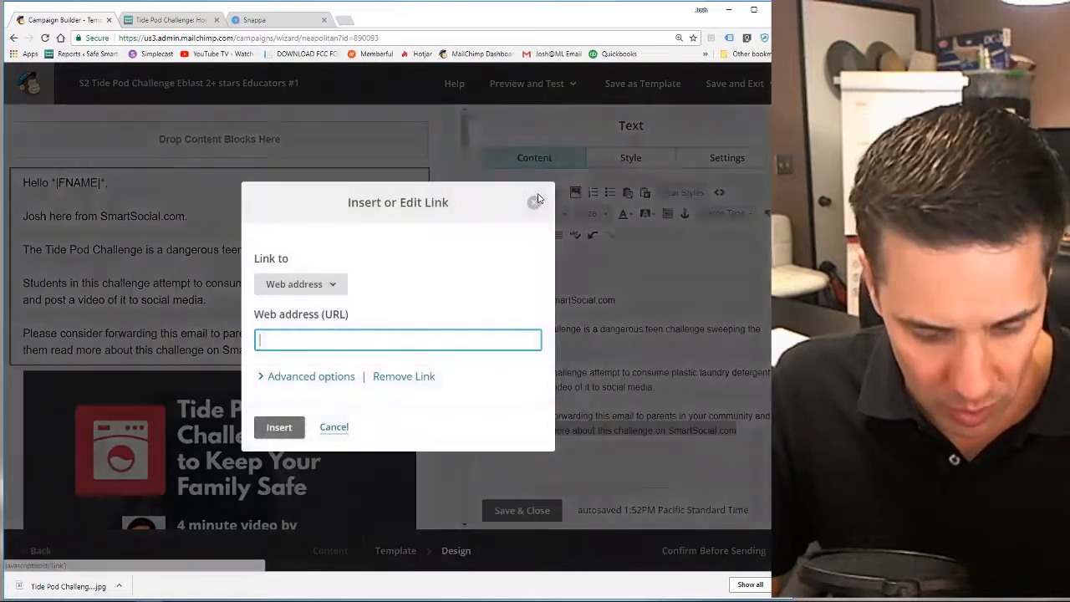
key(ctrl+v)
click(311, 377)
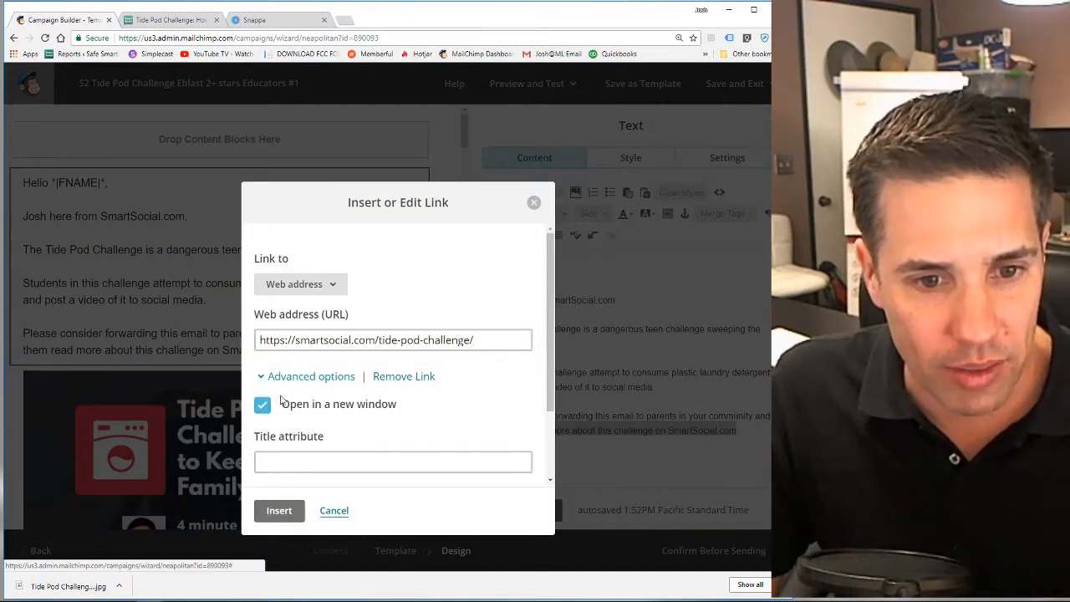
click(278, 509)
click(564, 395)
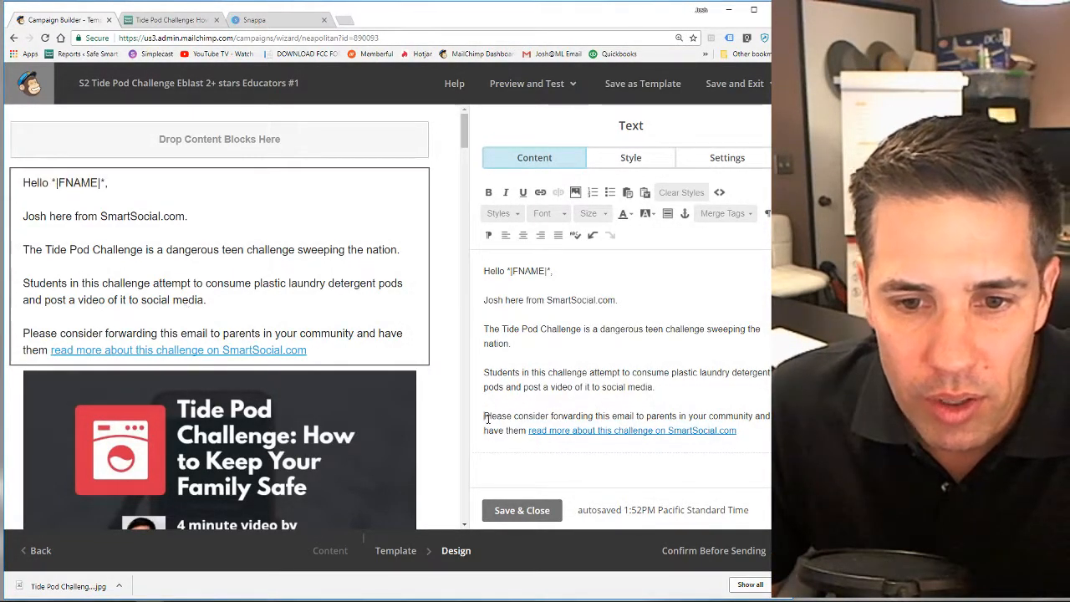
Italicize the whole "Please consider forwarding this email" paragraph, then save and close the intro text block.
drag(485, 417, 761, 430)
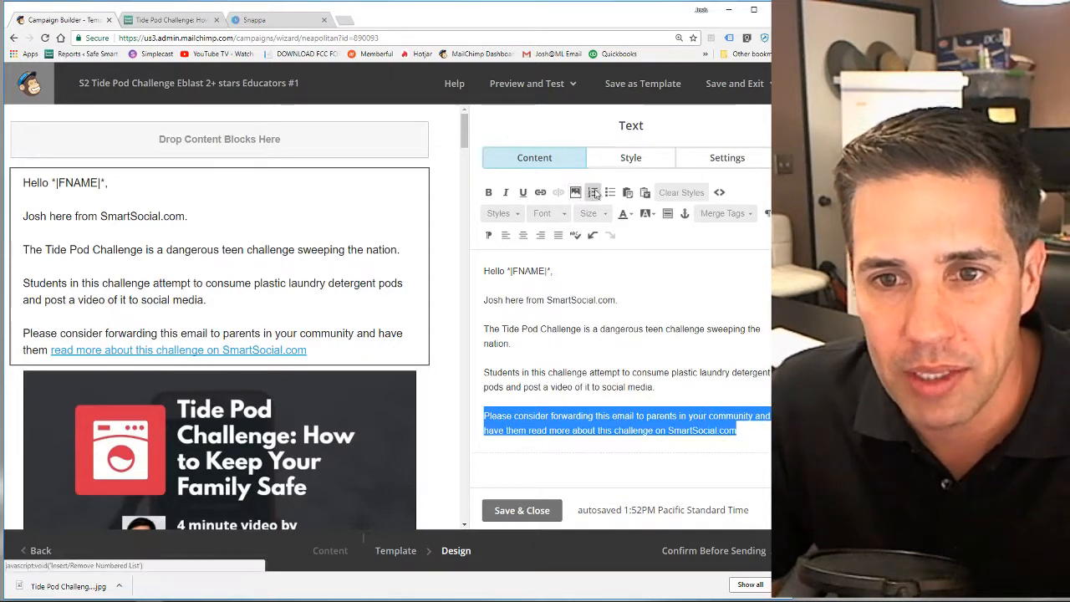
click(505, 193)
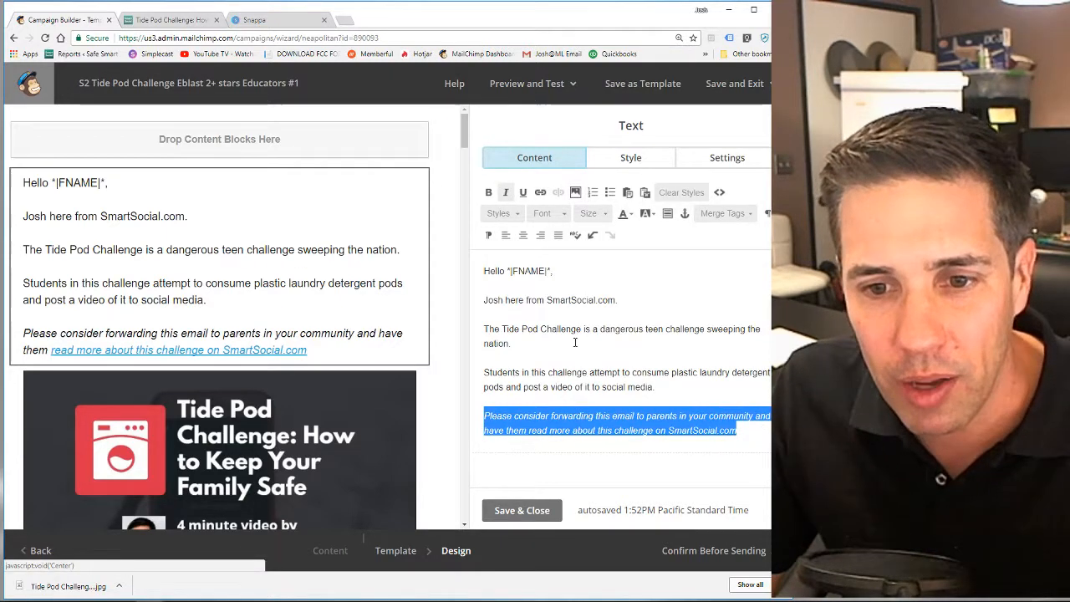
click(573, 341)
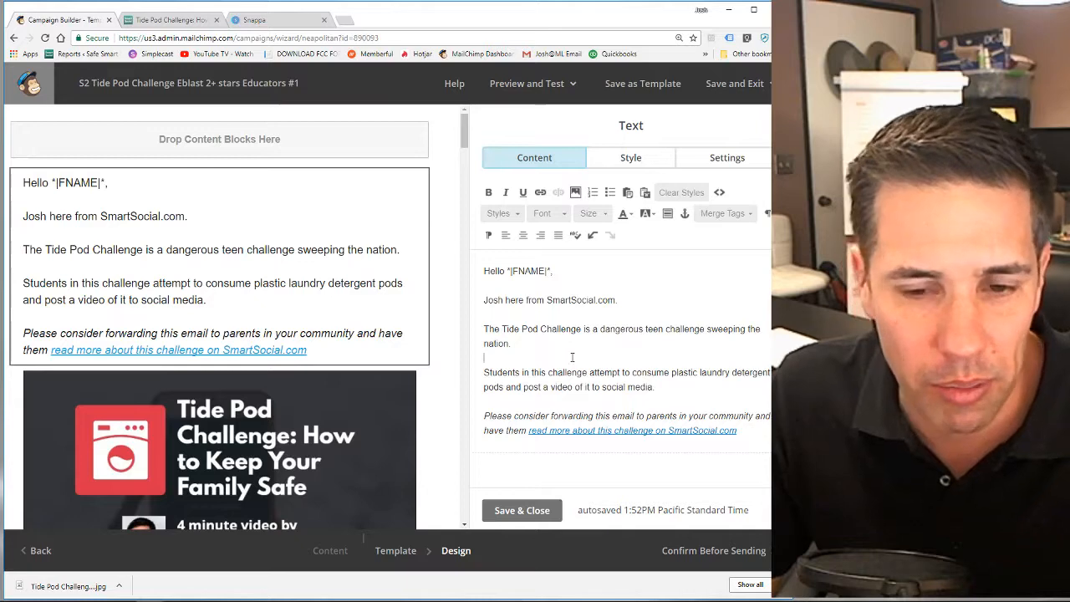
click(522, 510)
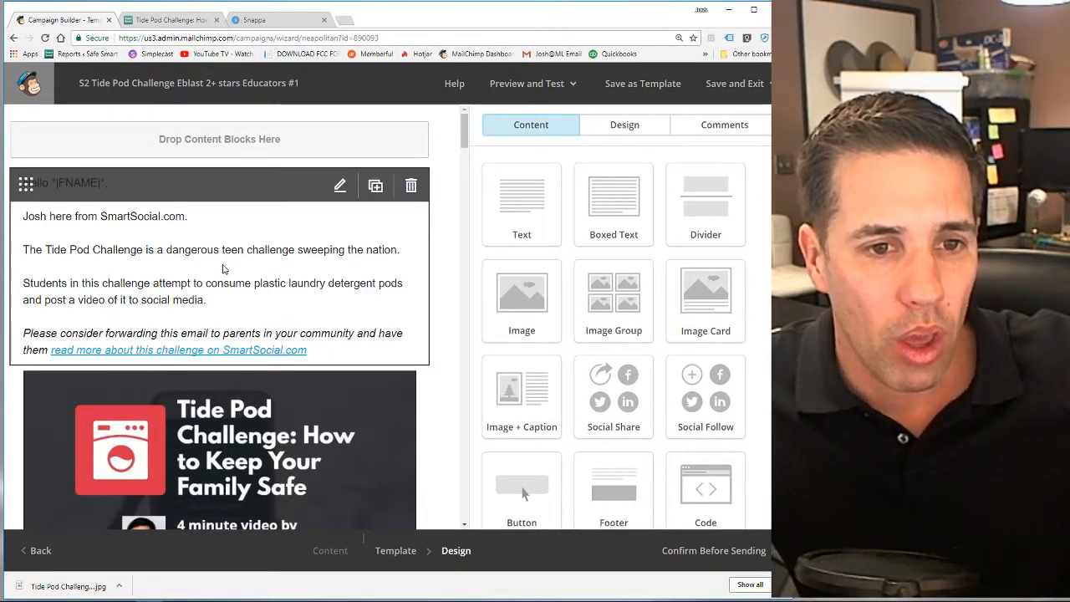
Insert a Button block below the "What can parents do?" list and label it "Read more about this challenge here".
scroll(174, 381, down, 6)
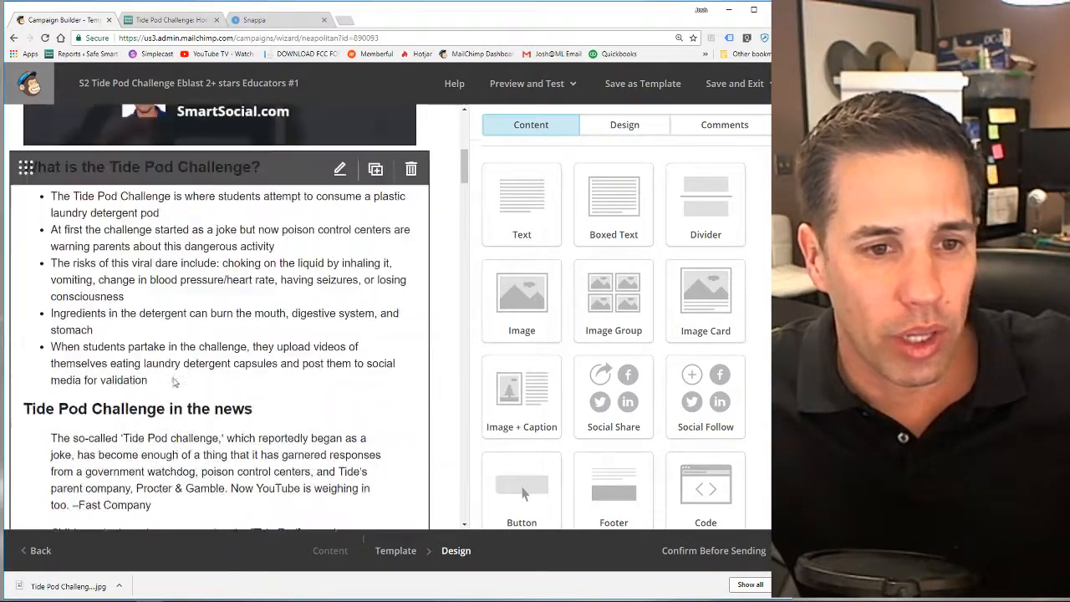
scroll(300, 442, down, 4)
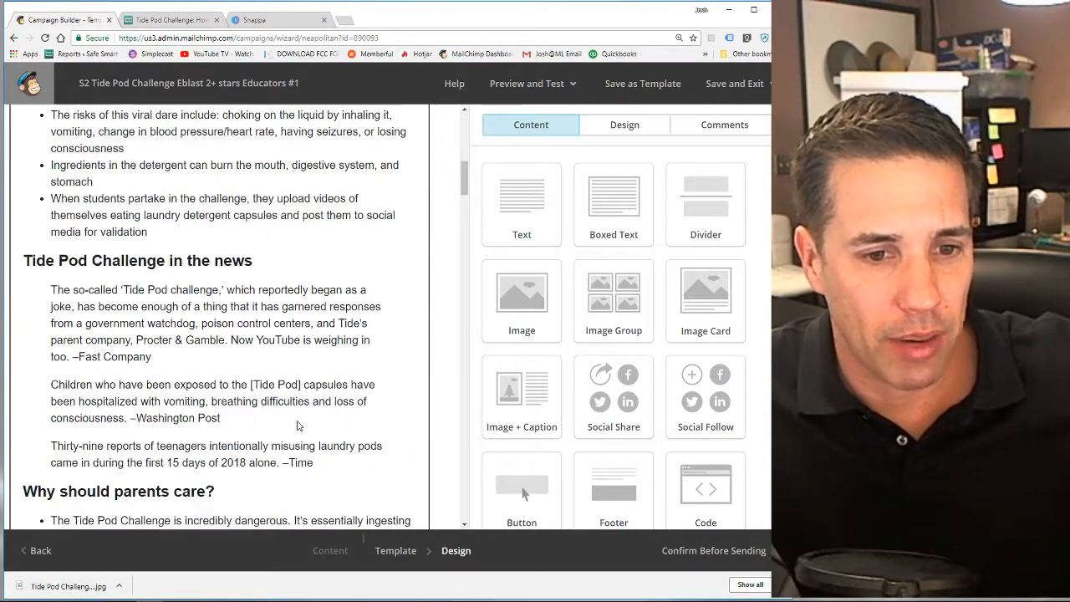
scroll(300, 425, down, 5)
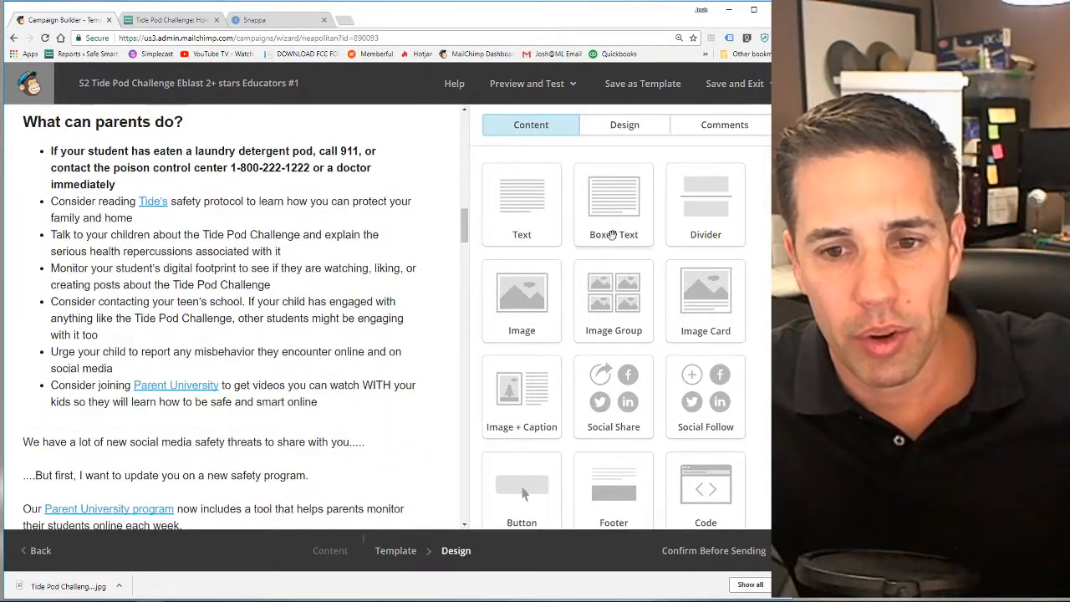
drag(525, 491, 351, 490)
triple_click(546, 215)
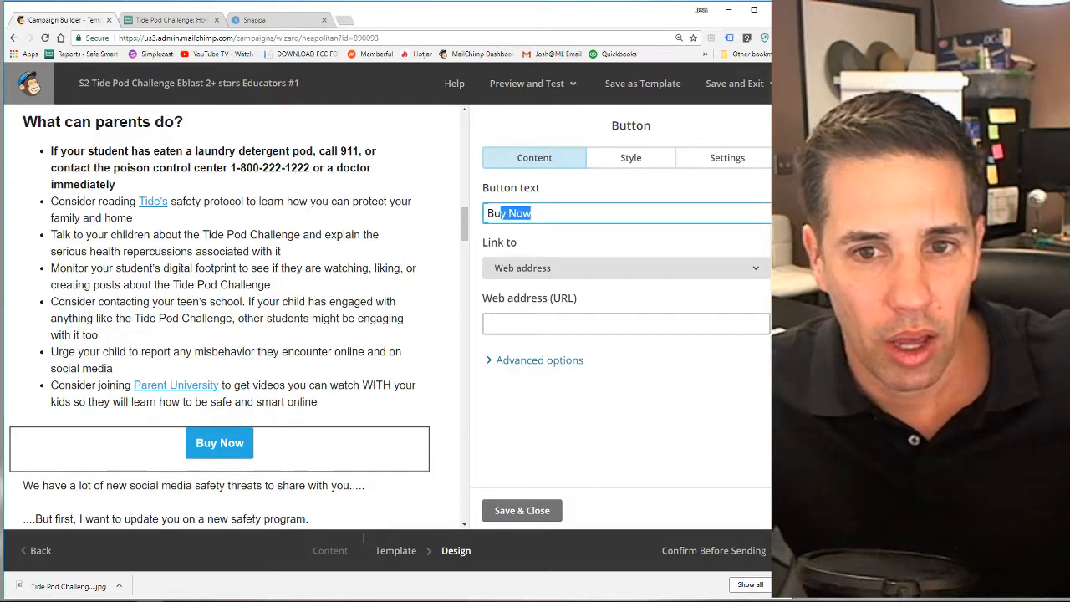
key(BackSpace)
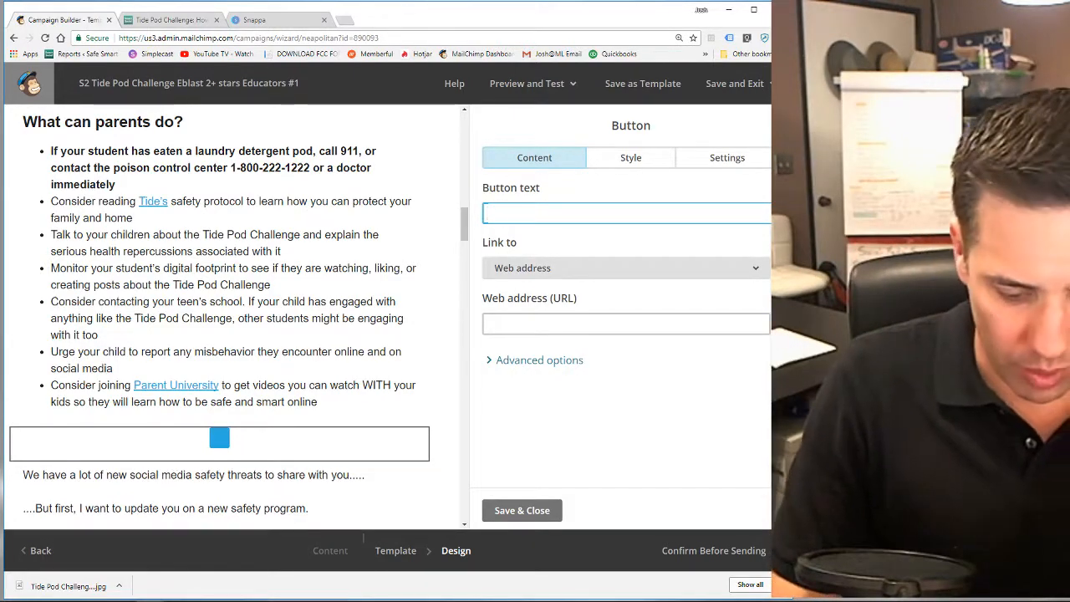
text(Read more abou)
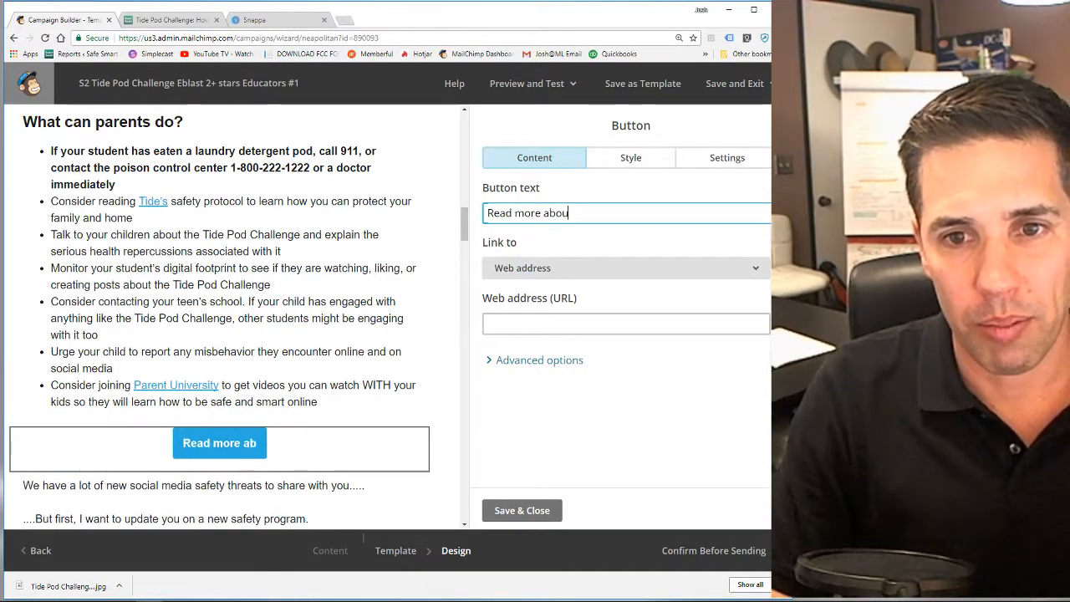
text(t this challenge here)
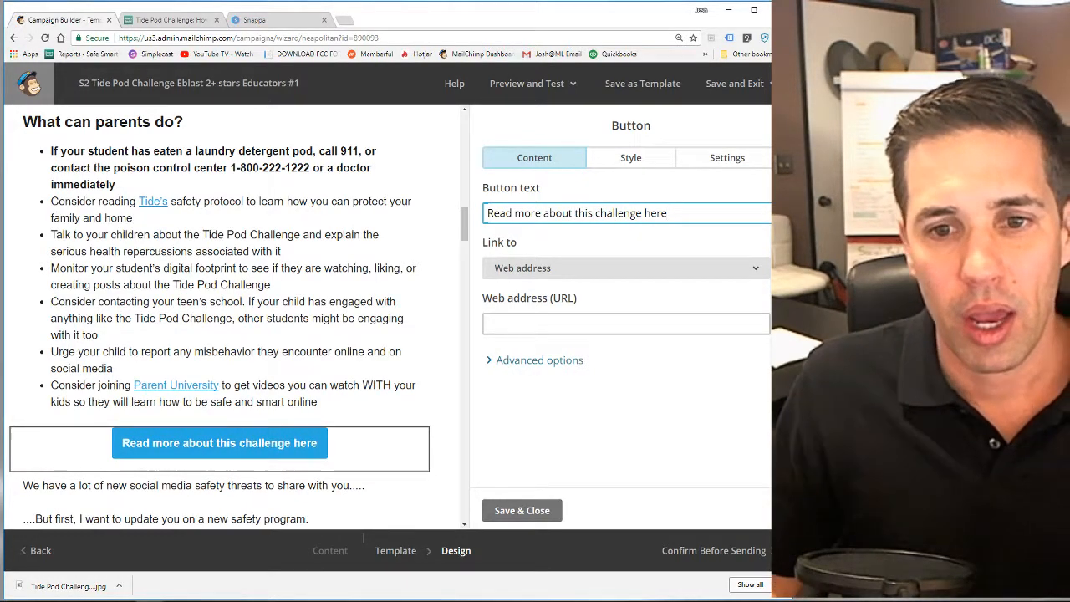
click(645, 324)
text(https://smartsocial.com/tide-pod-challenge/)
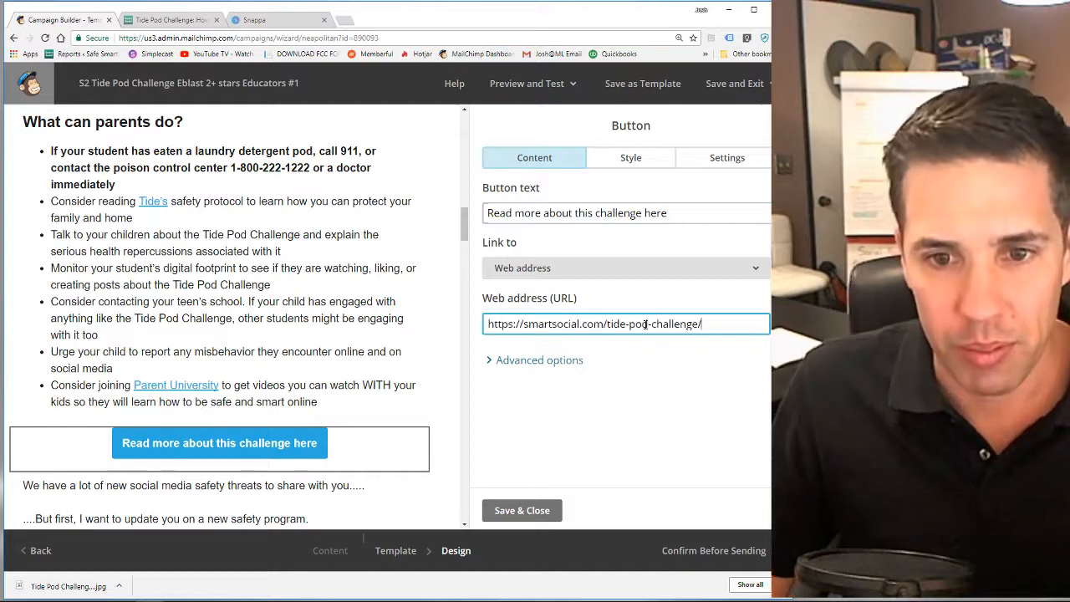
click(561, 360)
click(522, 510)
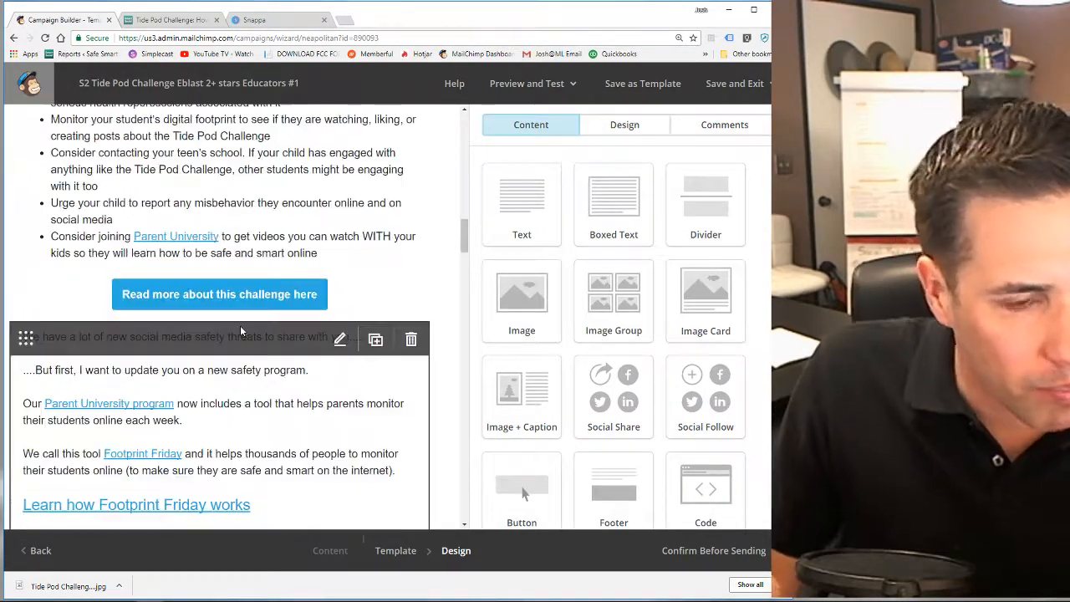
Delete the two opening lines about new social media safety threats and a new safety program from the text block below the button.
click(251, 410)
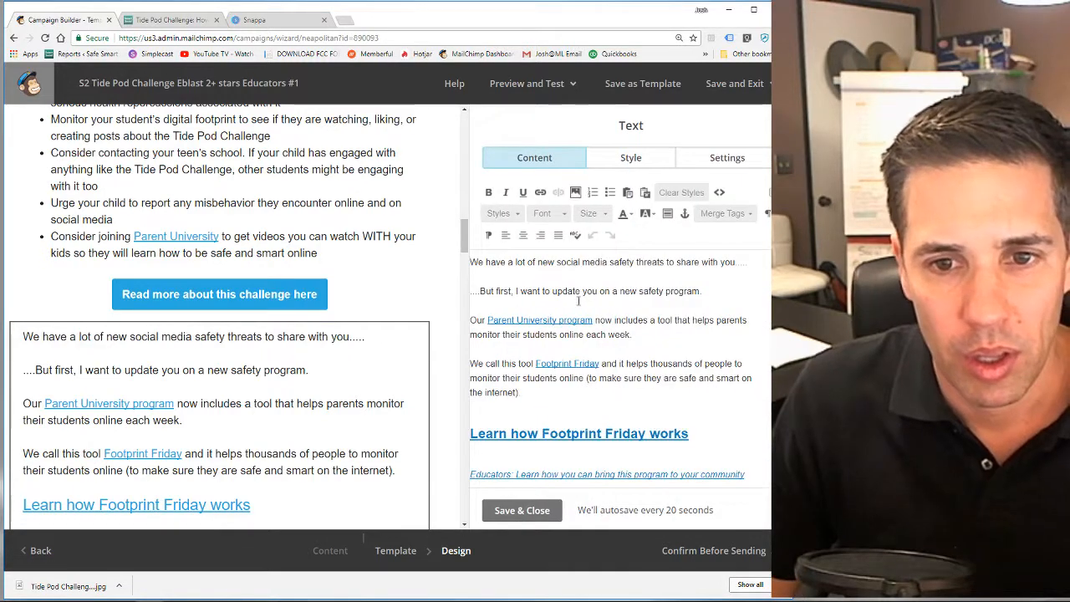
drag(537, 307, 474, 262)
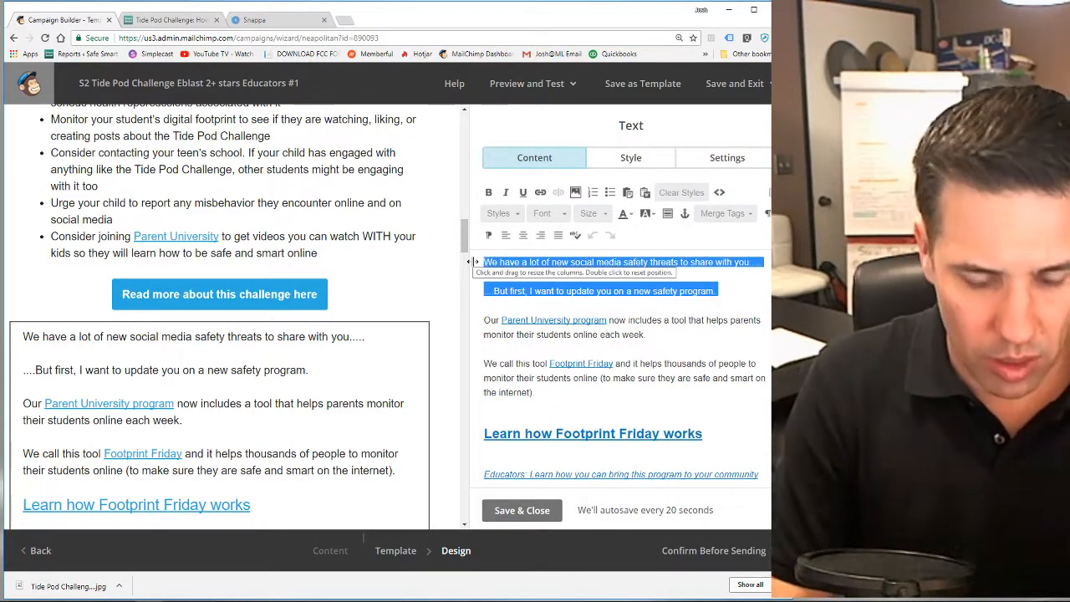
key(BackSpace)
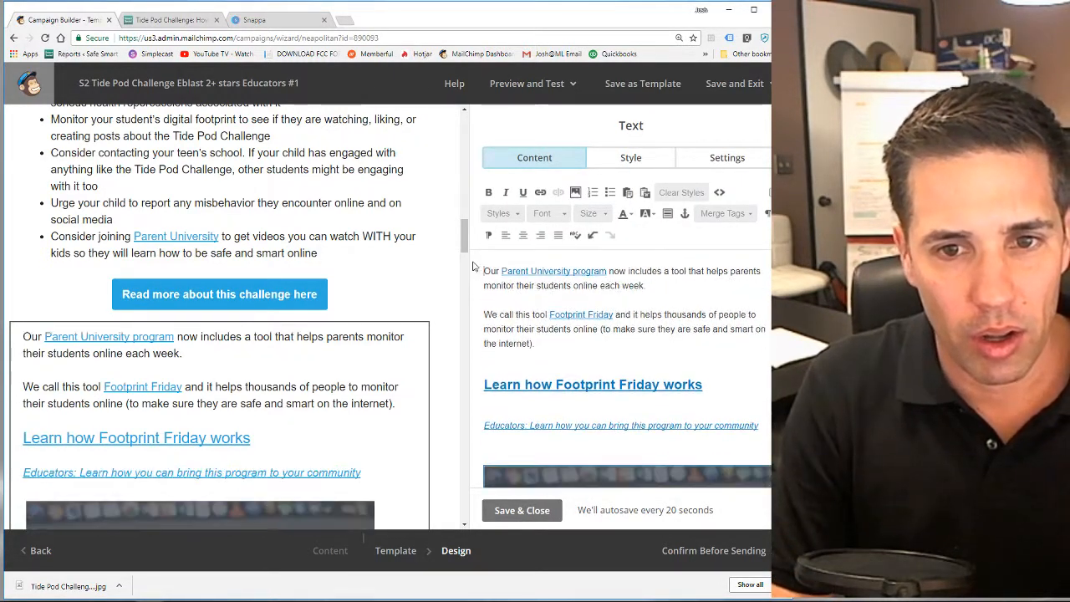
Save and close the Footprint Friday text block, then switch to the Smart Social website and open its blog listing.
scroll(276, 389, down, 5)
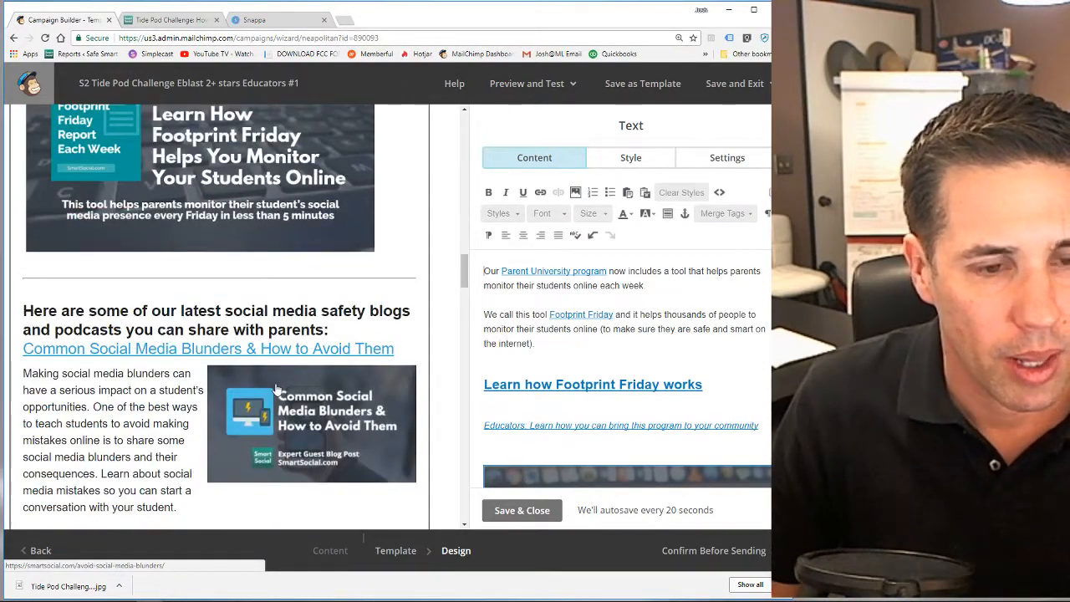
click(498, 510)
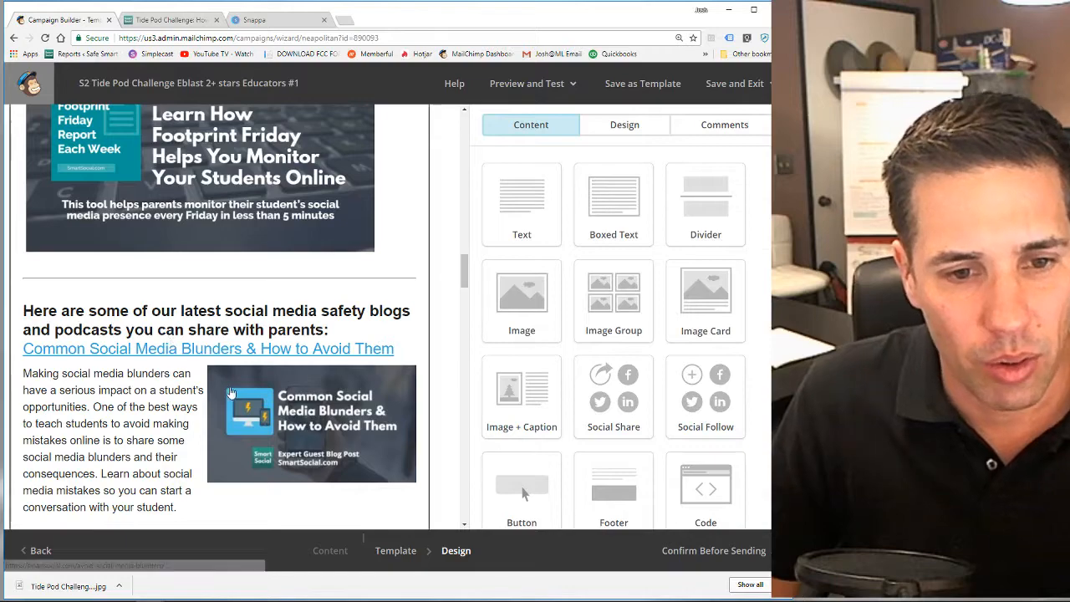
scroll(232, 393, down, 1)
click(165, 17)
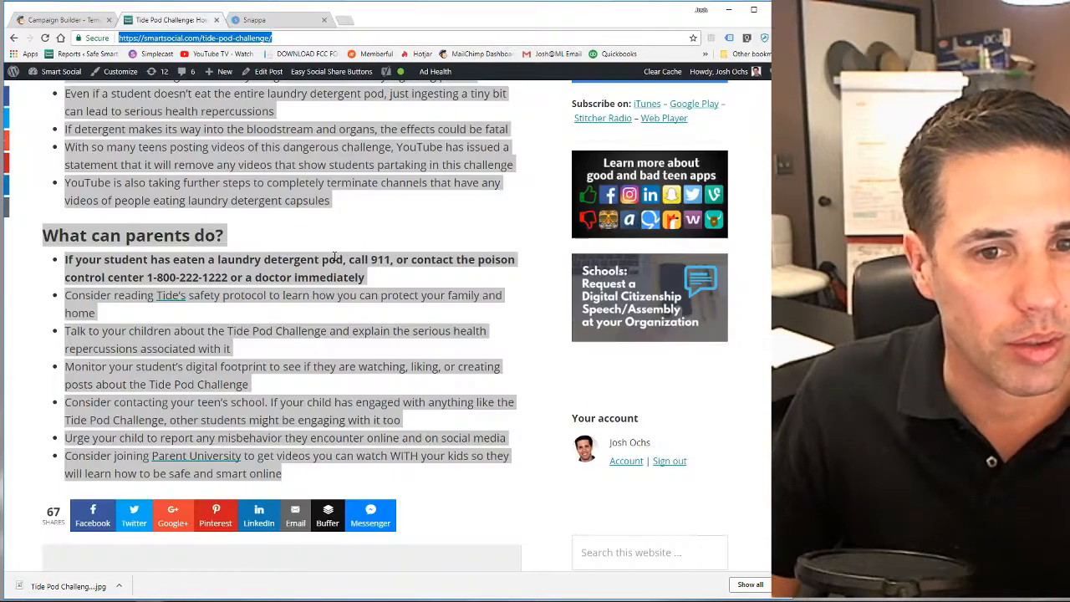
scroll(405, 207, up, 15)
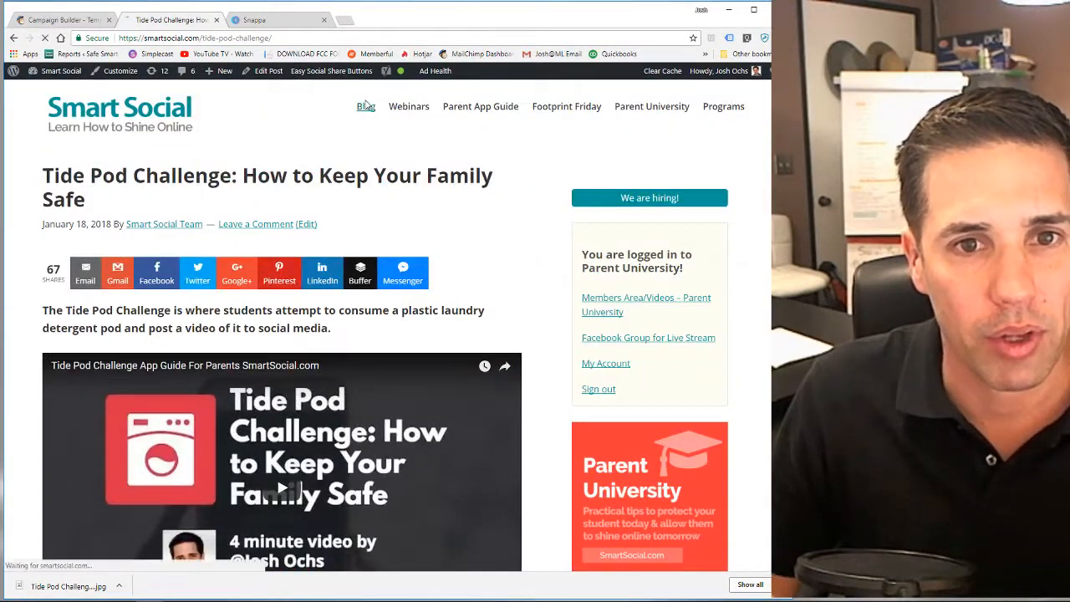
click(365, 106)
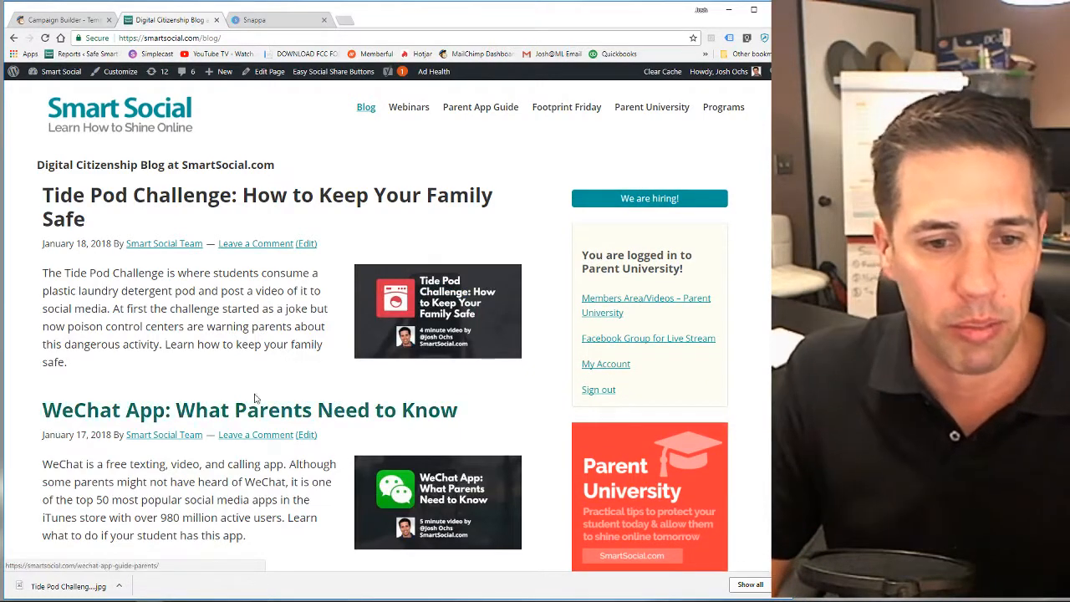
Copy the whole "WeChat App: What Parents Need to Know" post from the blog listing, including its title, description and thumbnail.
scroll(251, 397, down, 2)
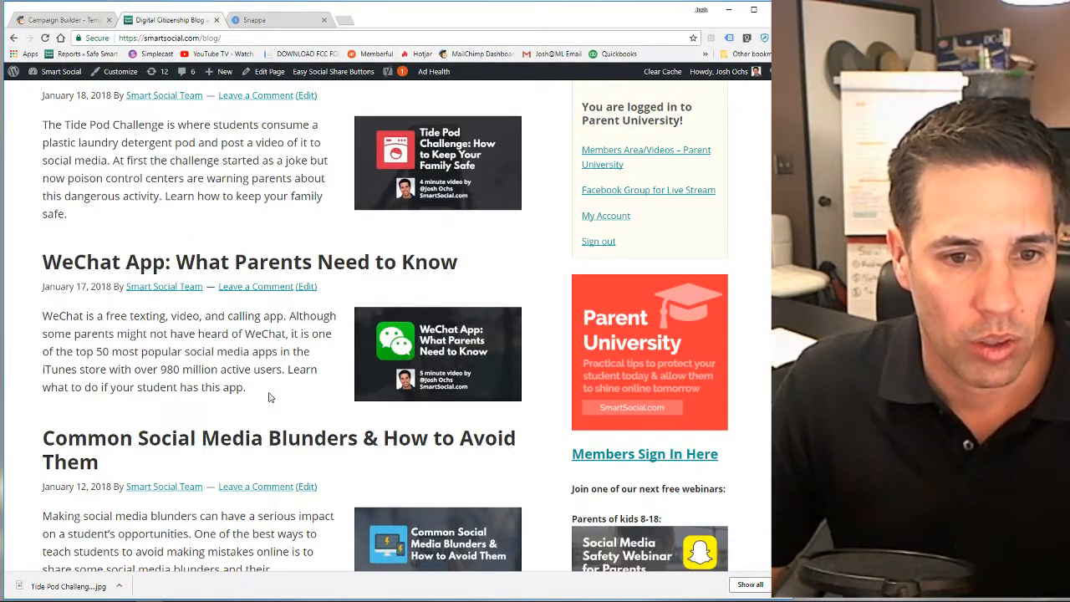
drag(269, 393, 132, 329)
drag(35, 260, 131, 285)
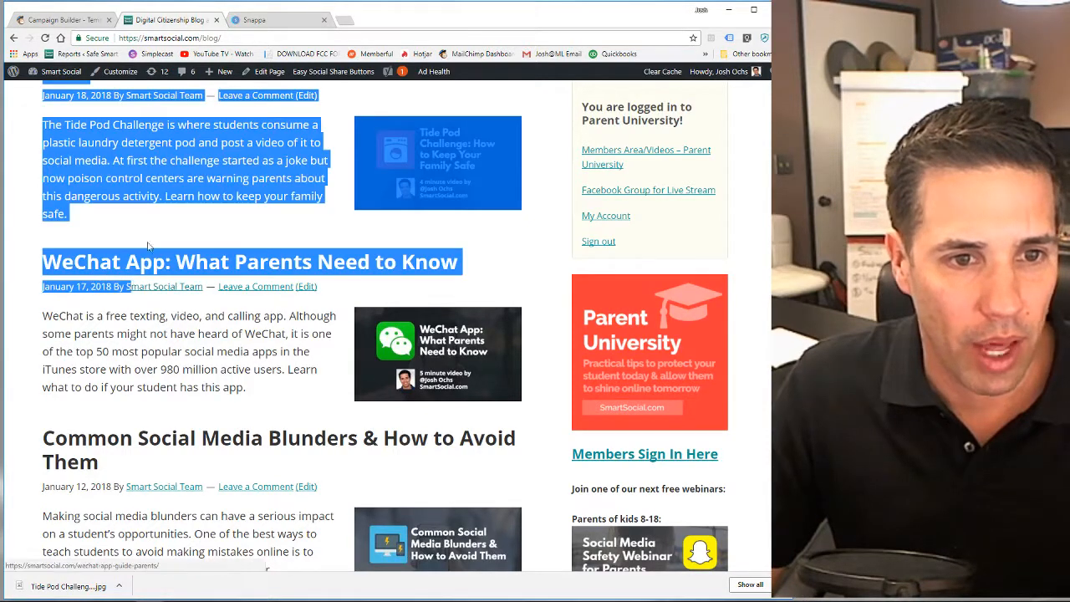
drag(142, 242, 332, 402)
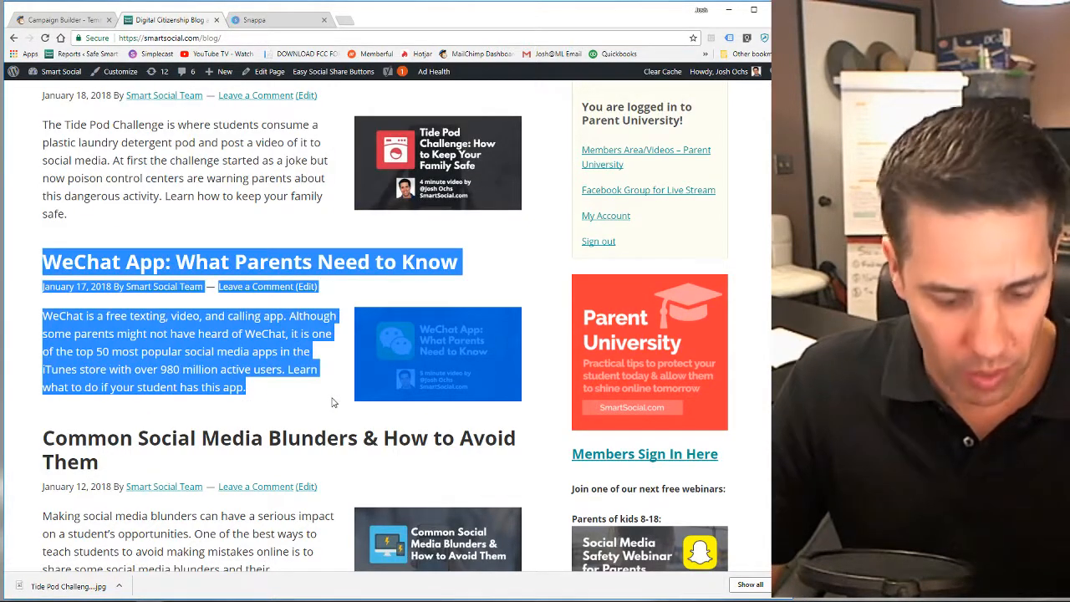
In the MailChimp campaign, add a horizontal line above the Common Social Media Blunders article and paste the WeChat post above that line.
click(40, 20)
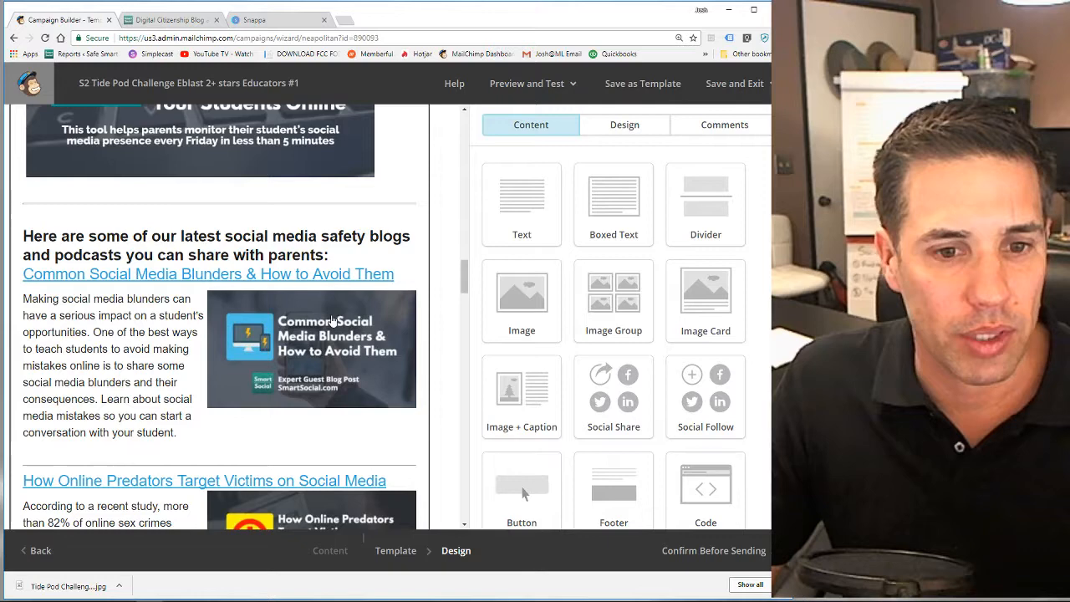
click(151, 347)
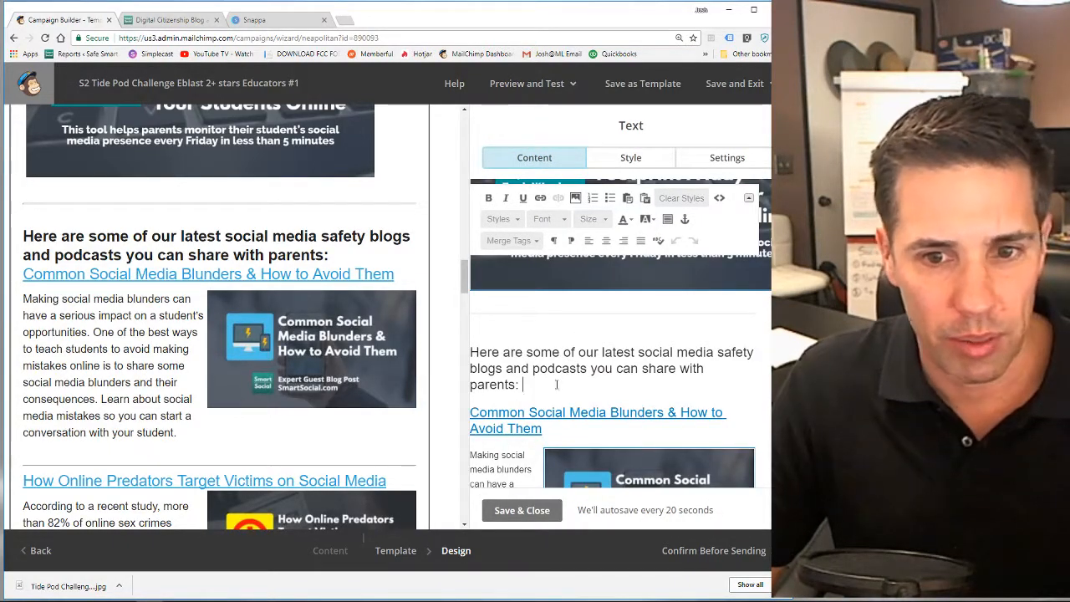
key(Return)
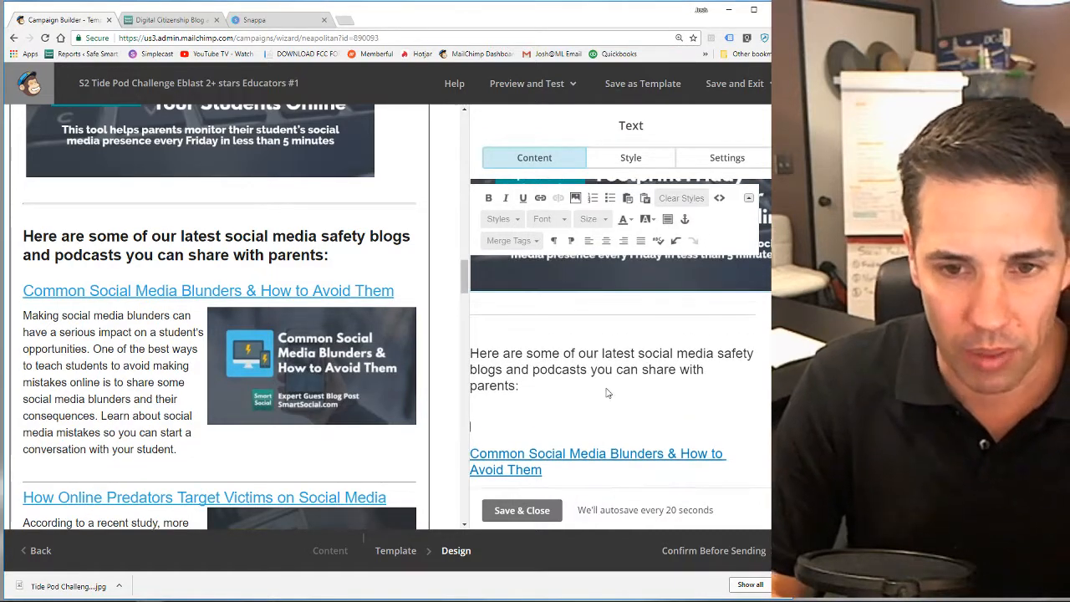
click(667, 220)
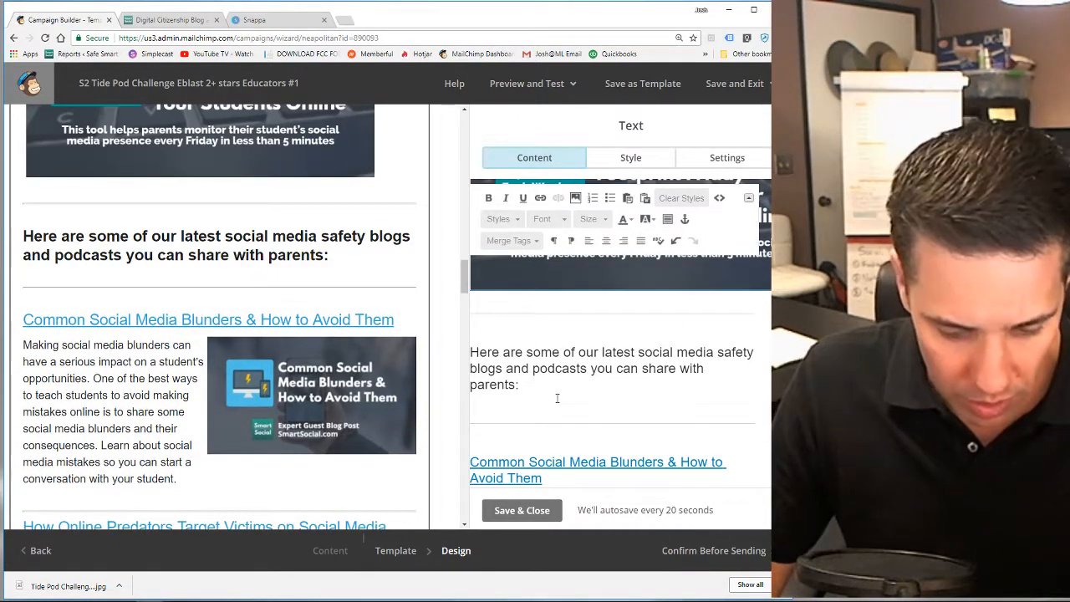
text(WeChat App: What Parents Need to Know January 17, 2018 By Smart Social Team Leave a Comment (Edit) WeChat is a free texting, video, and calling app. Although some parents might not have heard of WeChat, it is one of the top 50 most popular social media apps in the iTunes store with over 980 million active users. Learn what to do if your student has this app.)
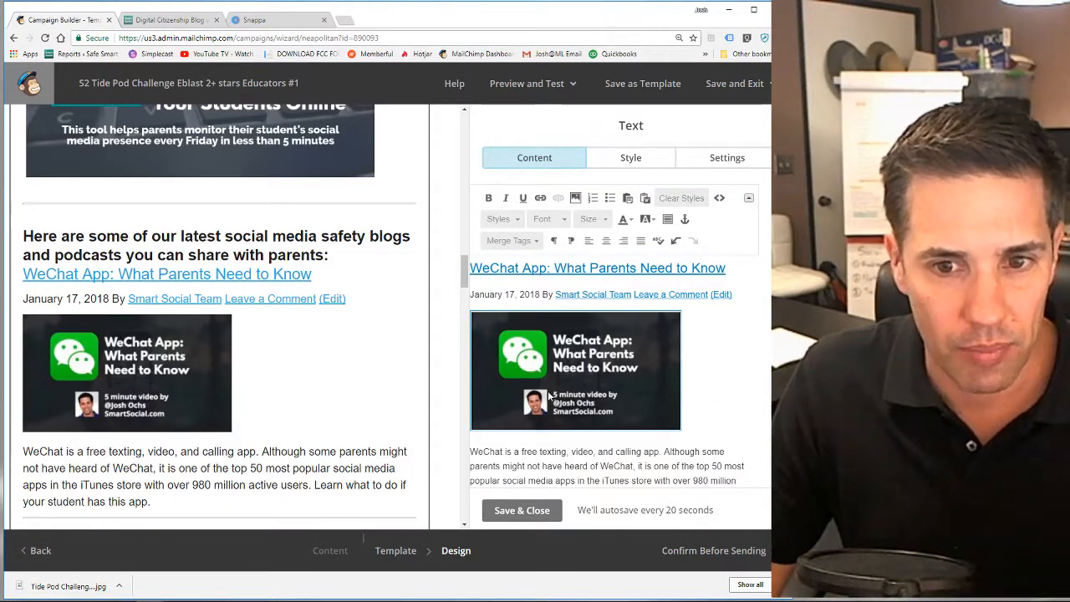
Align the WeChat thumbnail to the right so the article description wraps beside it.
click(548, 395)
scroll(248, 388, down, 5)
scroll(248, 388, up, 3)
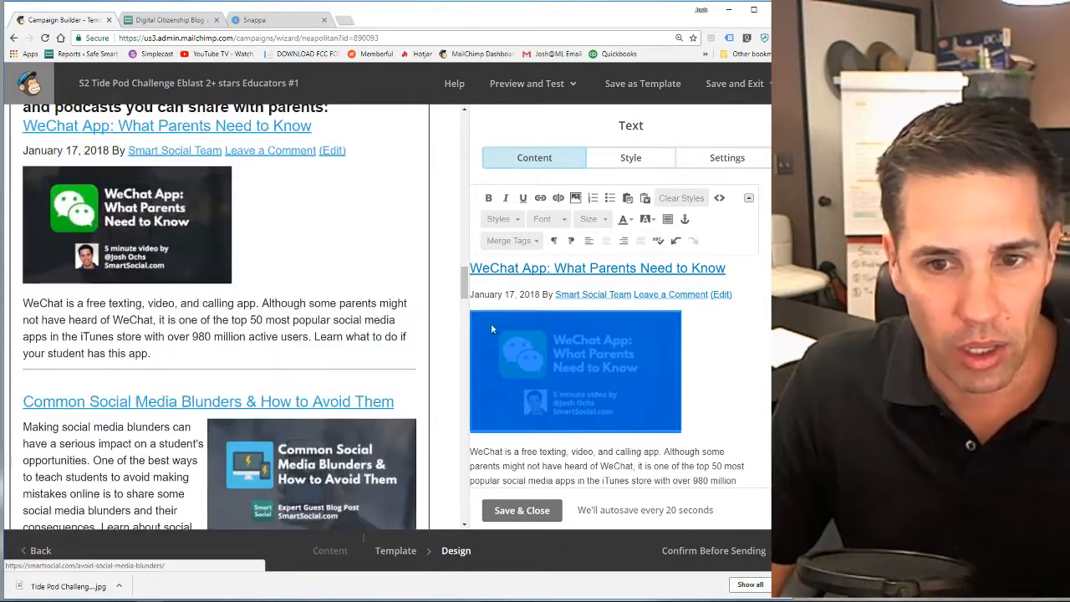
click(623, 240)
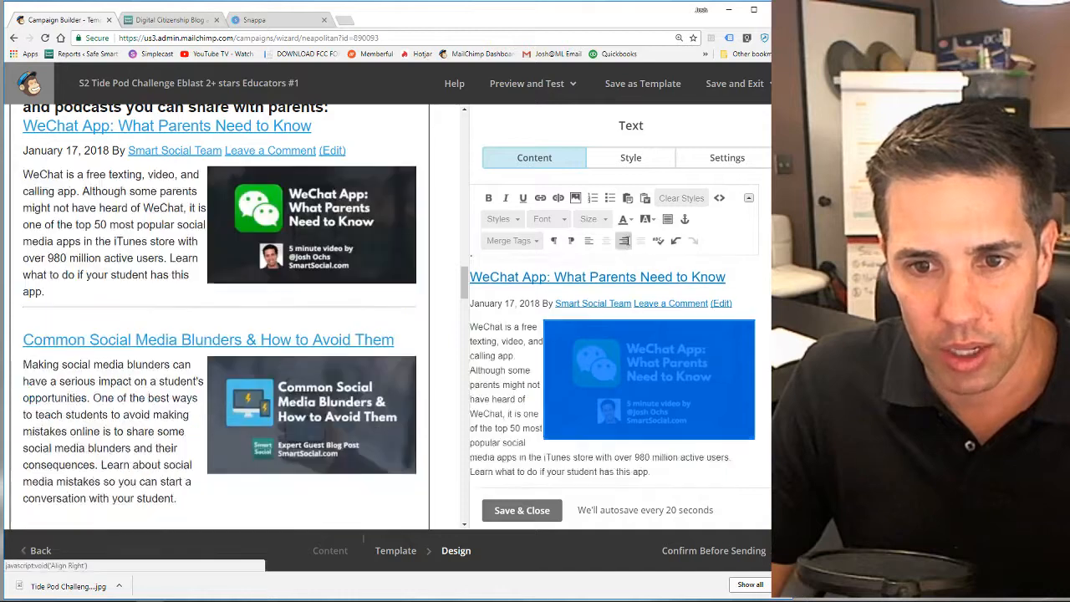
Delete the date, author, comment and edit-link line beneath the WeChat article title.
click(520, 304)
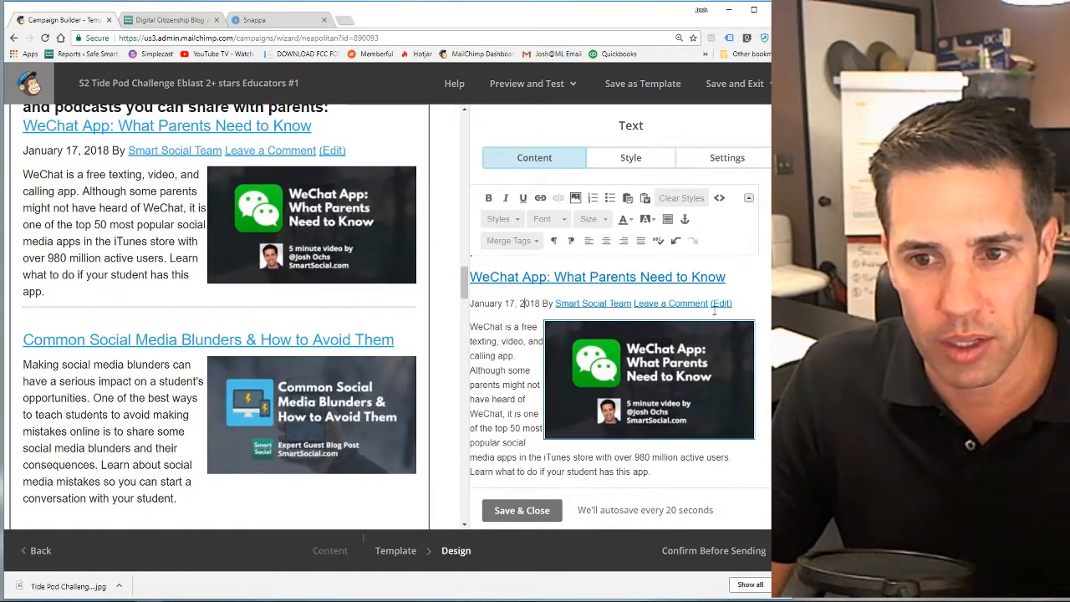
drag(733, 304, 457, 309)
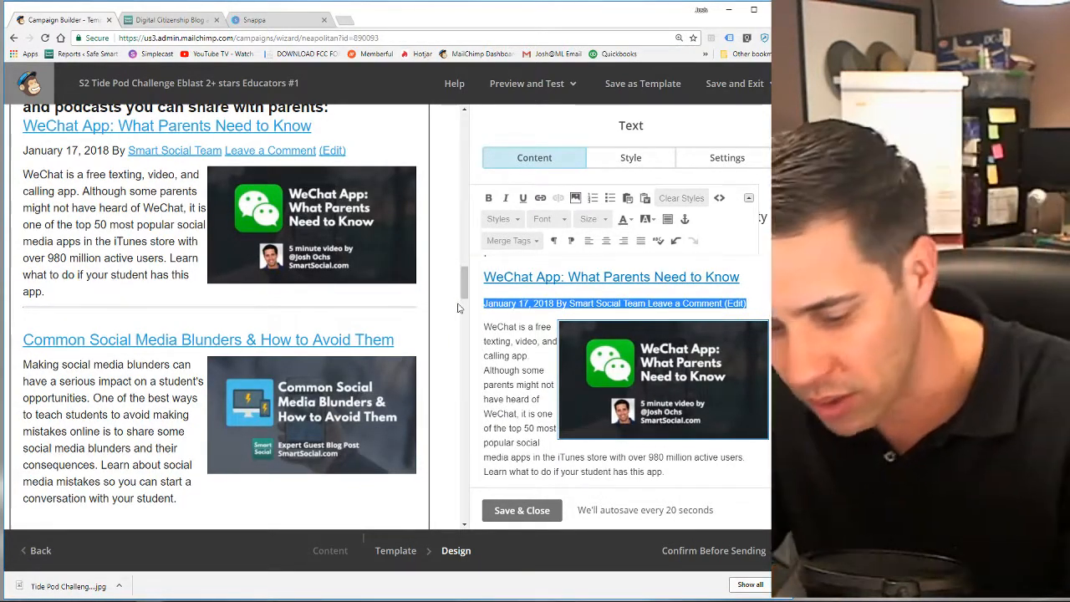
key(BackSpace)
key(BackSpace)
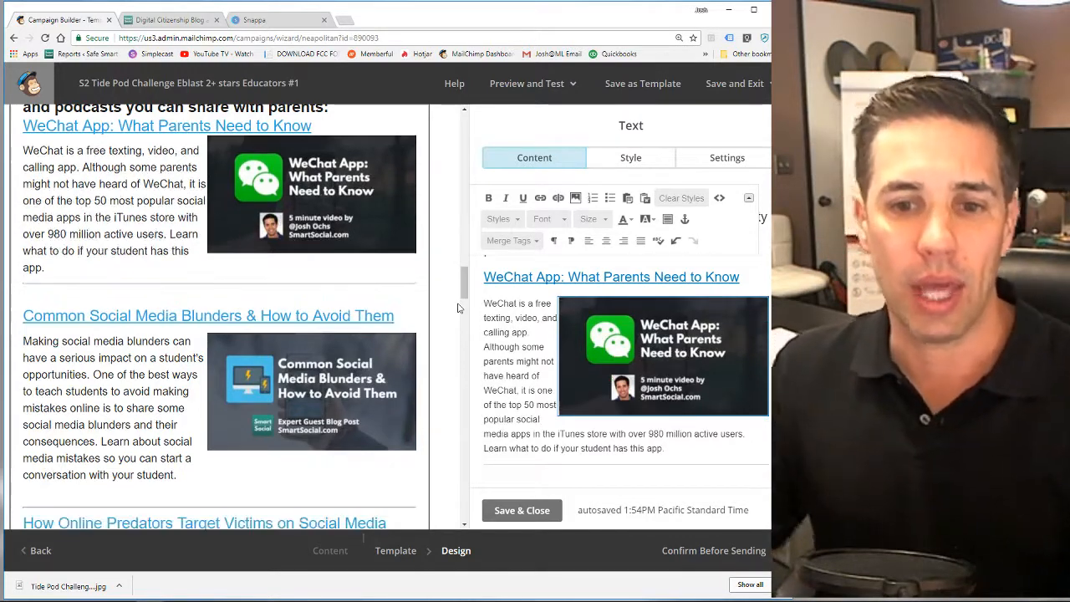
Add a blank line above the WeChat title and another below its description, then save and close the text block.
scroll(141, 326, up, 3)
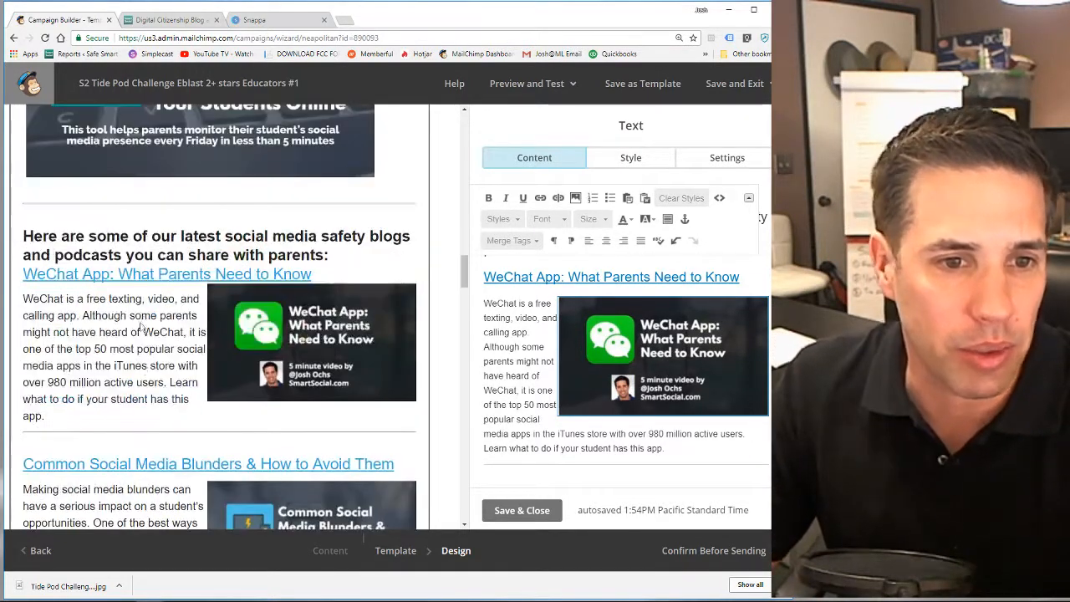
scroll(719, 286, up, 1)
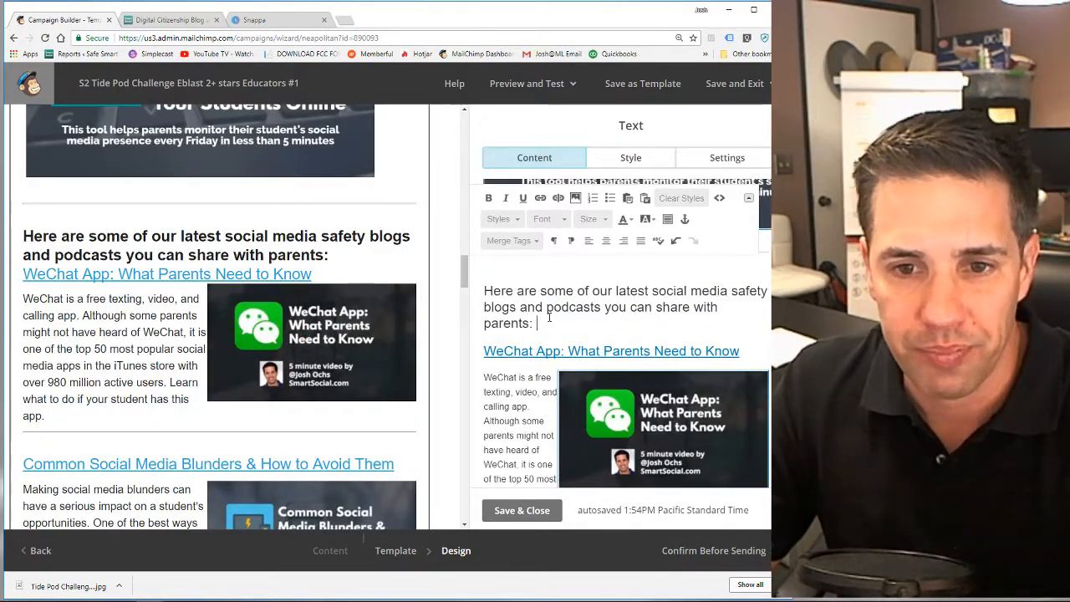
key(Return)
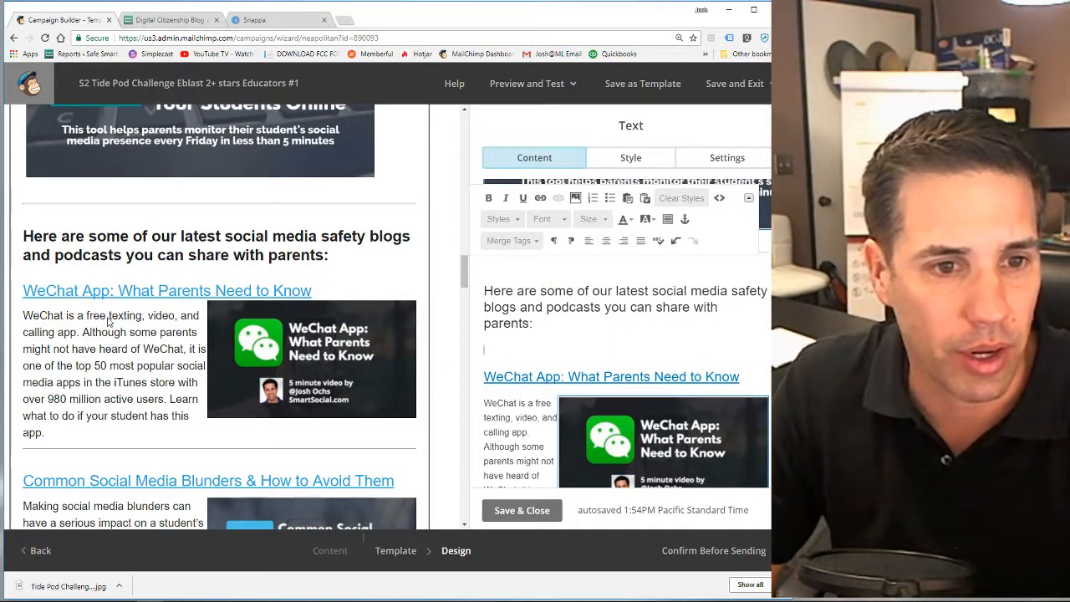
scroll(527, 407, down, 2)
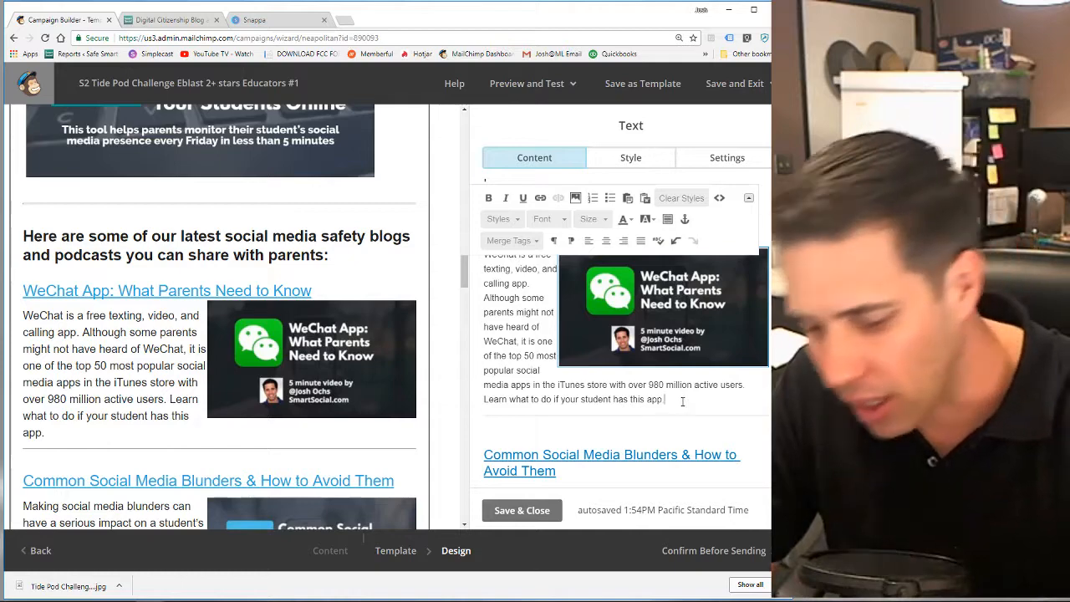
click(521, 509)
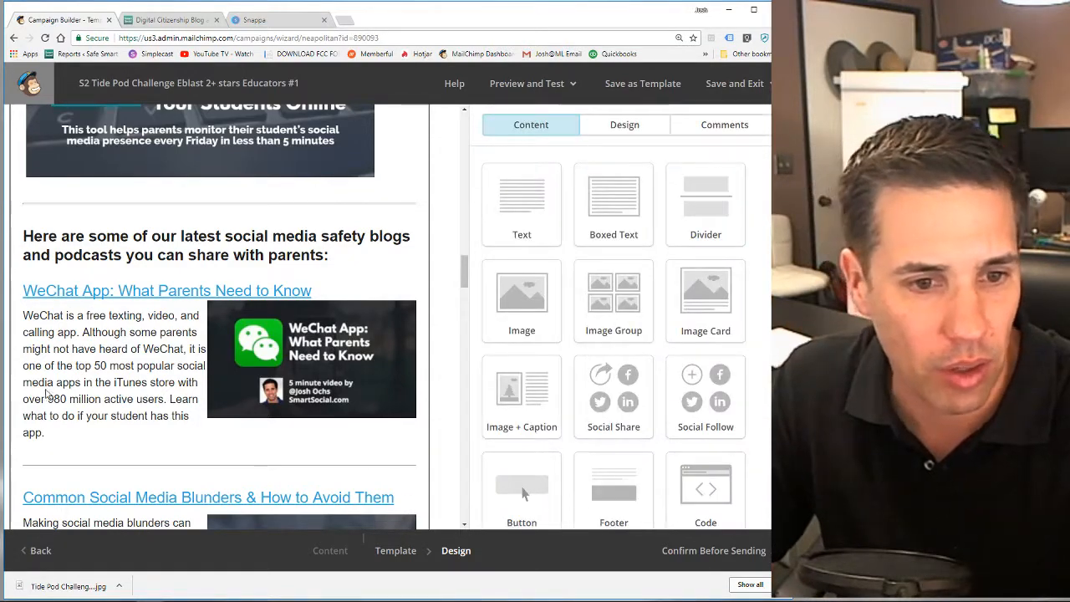
Check the article list in the email preview, then reopen the Parent University and Footprint Friday text block for editing.
scroll(48, 396, down, 4)
scroll(111, 399, down, 7)
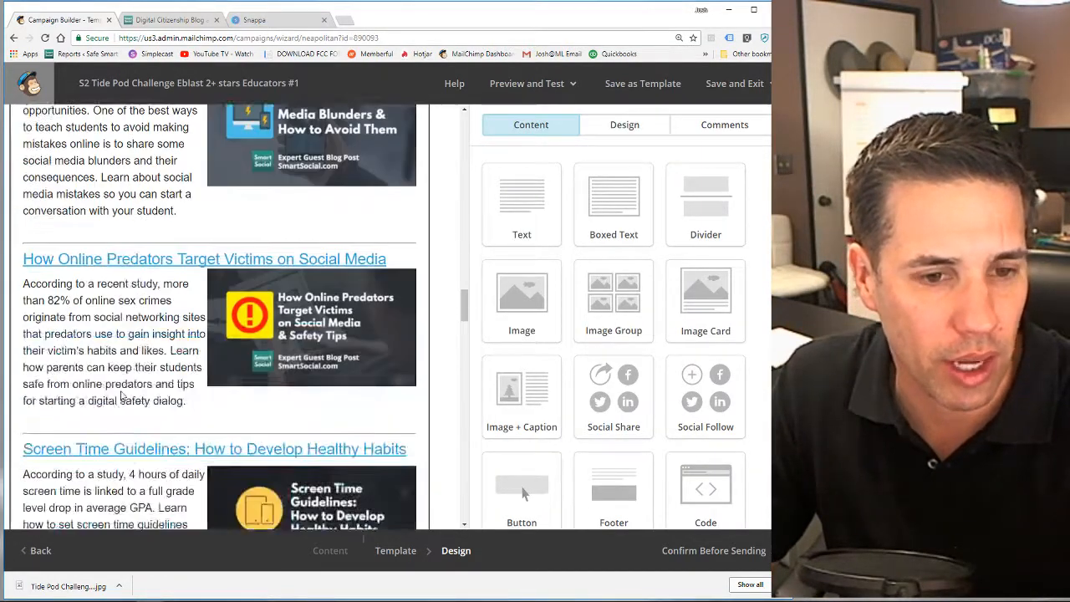
scroll(122, 393, down, 10)
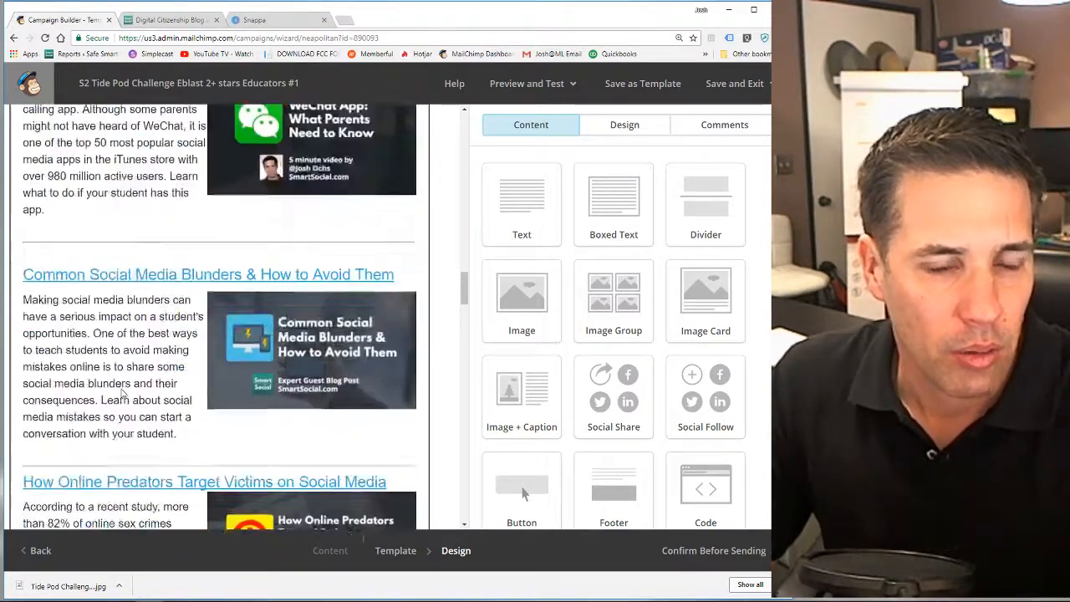
scroll(125, 367, up, 3)
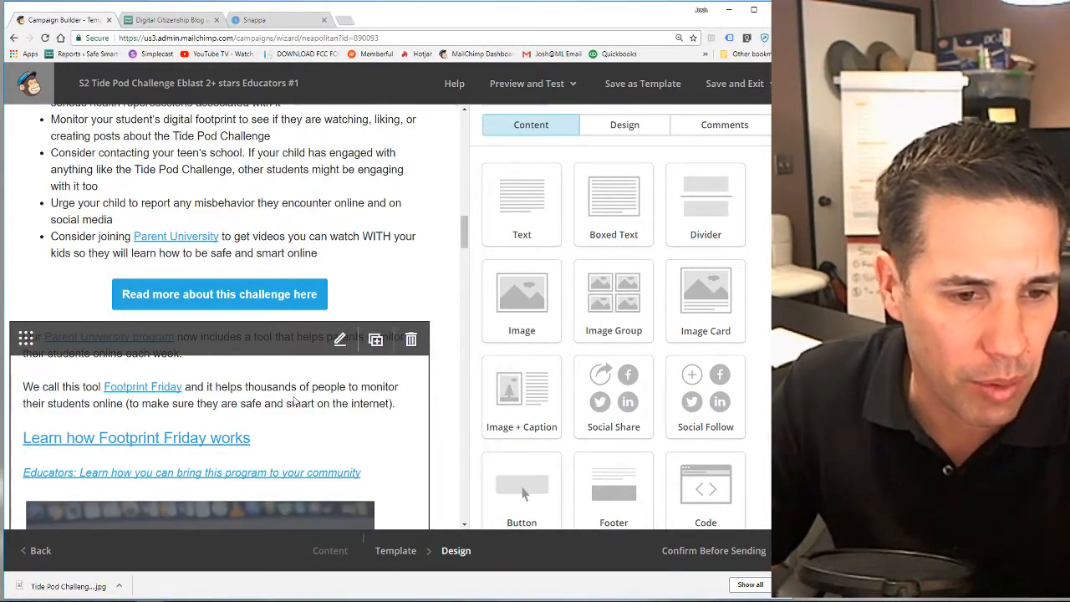
scroll(293, 402, down, 2)
click(273, 295)
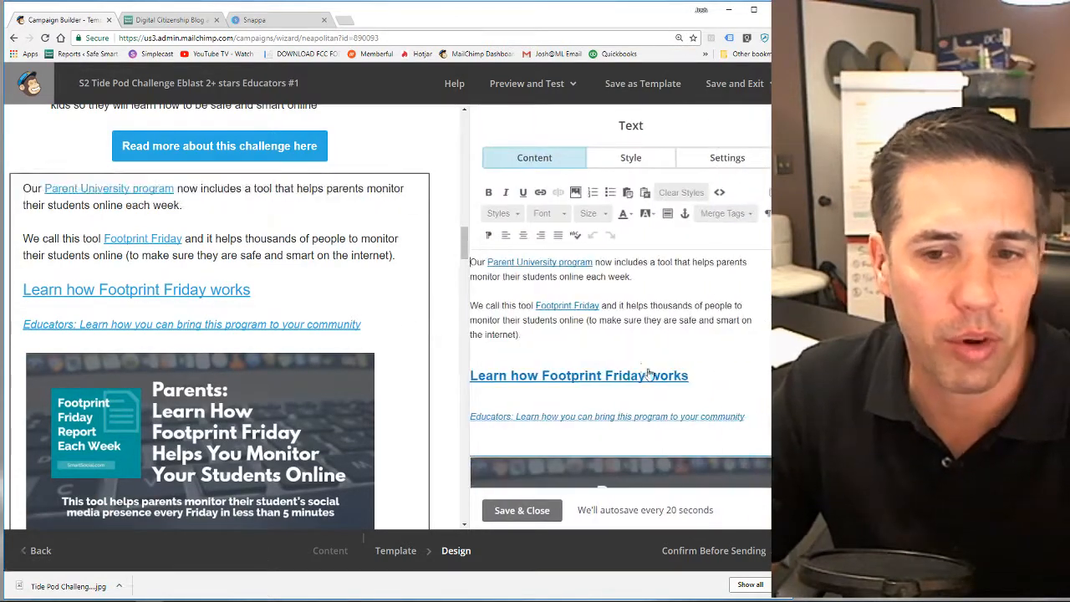
Change the Footprint Friday heading link to "Learn how Footprint Friday protects your child online" and save the text block.
click(648, 380)
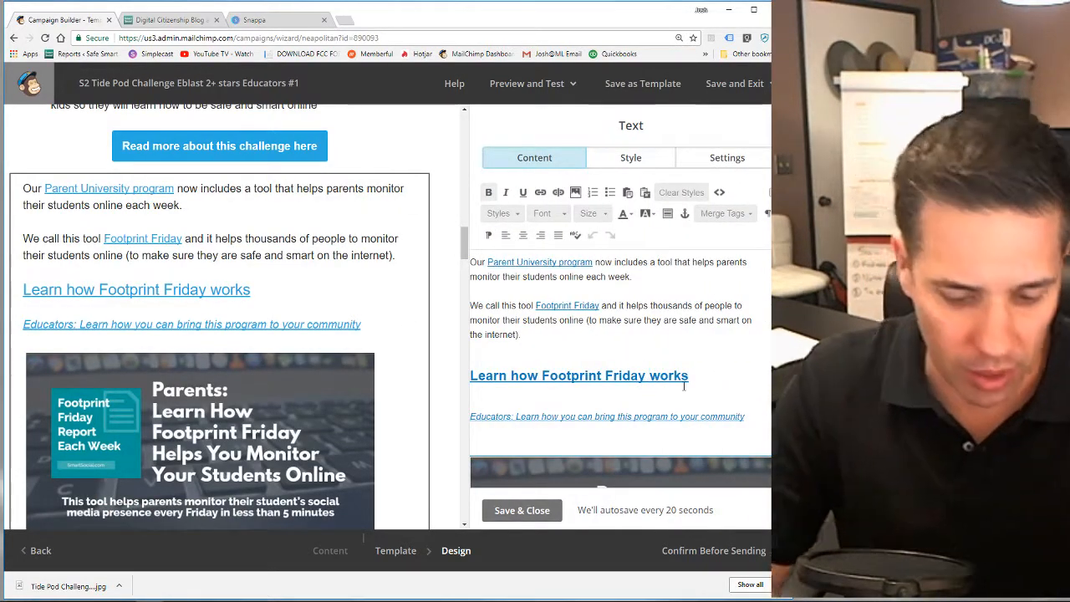
text(prote)
text(cts your chil)
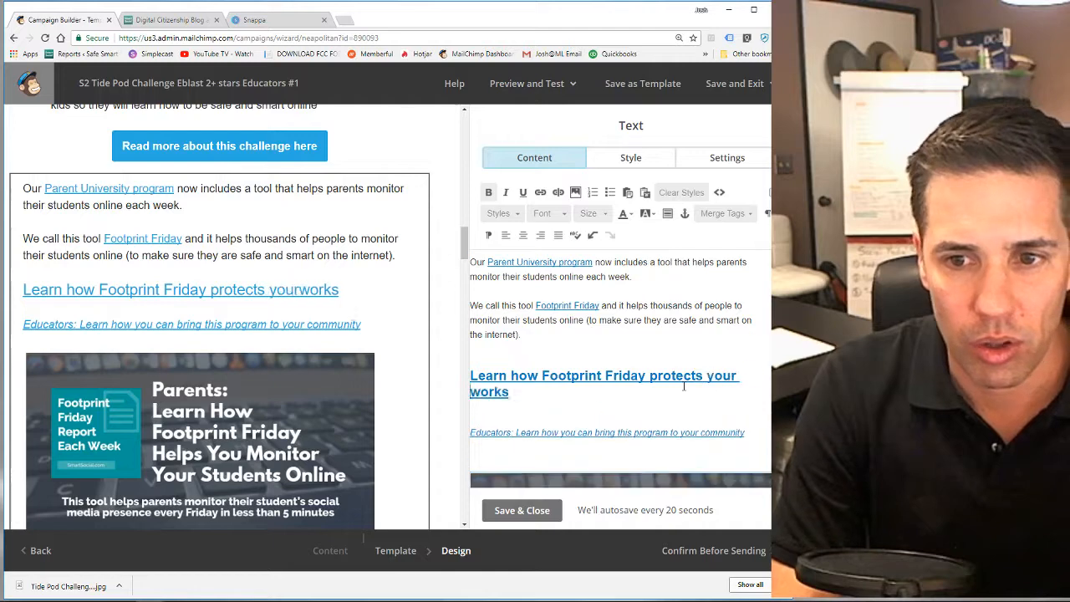
text(d online)
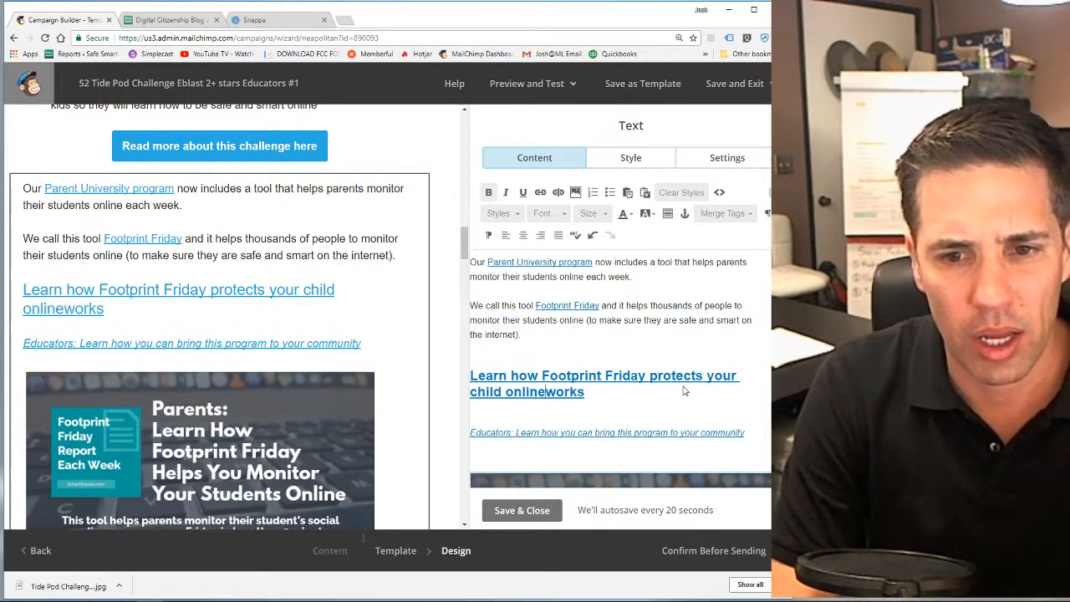
key(Delete)
key(Delete)
key(Delete)
key(Delete)
key(Delete)
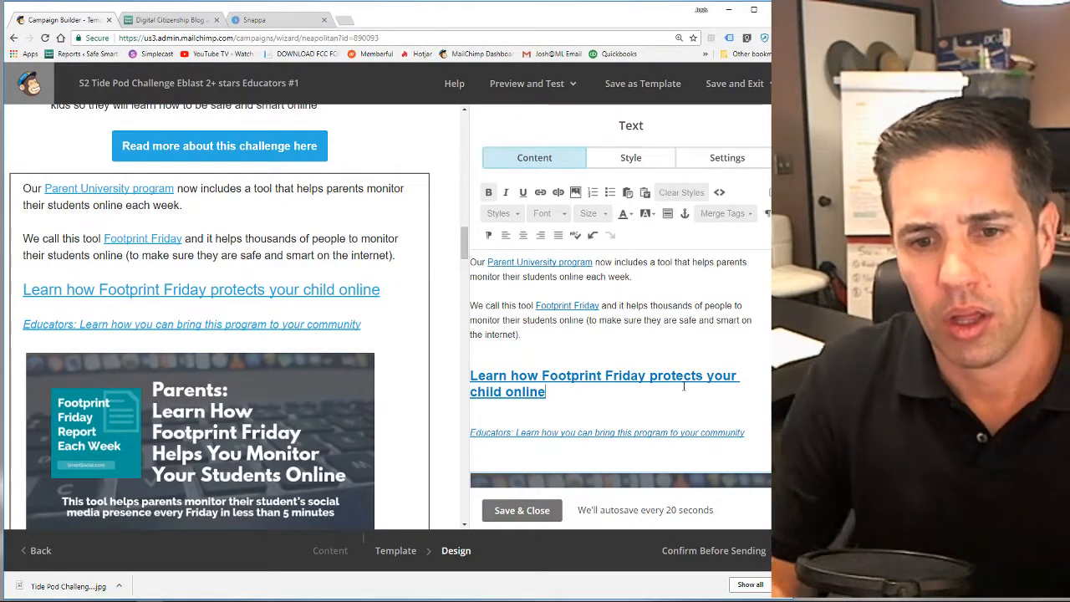
click(522, 510)
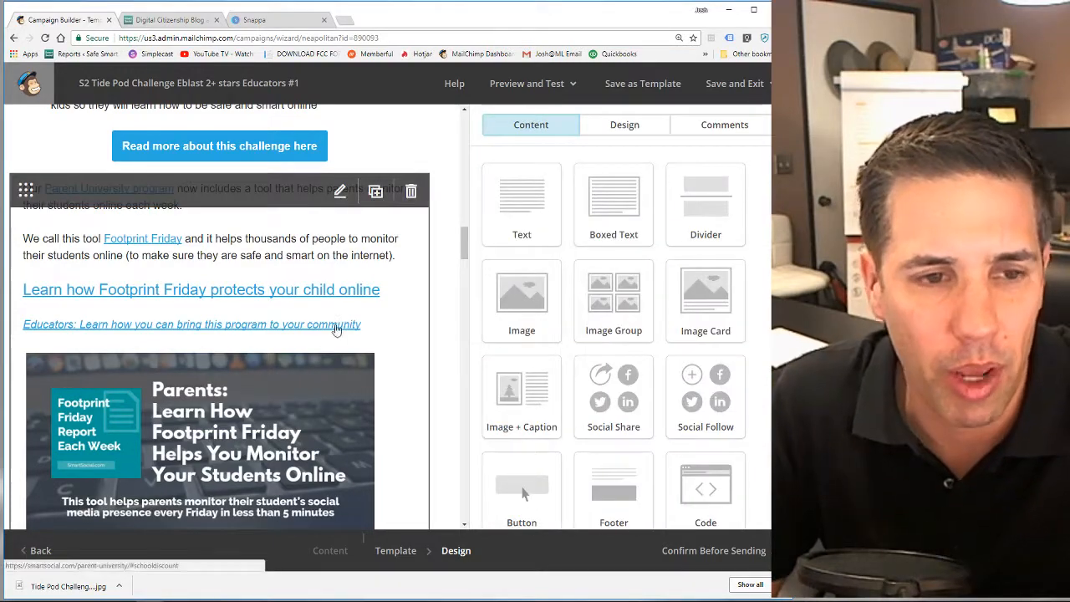
Preview the campaign email in its desktop and mobile layouts, checking how the banner images fit, and leave the preview.
scroll(373, 326, up, 5)
scroll(373, 326, up, 10)
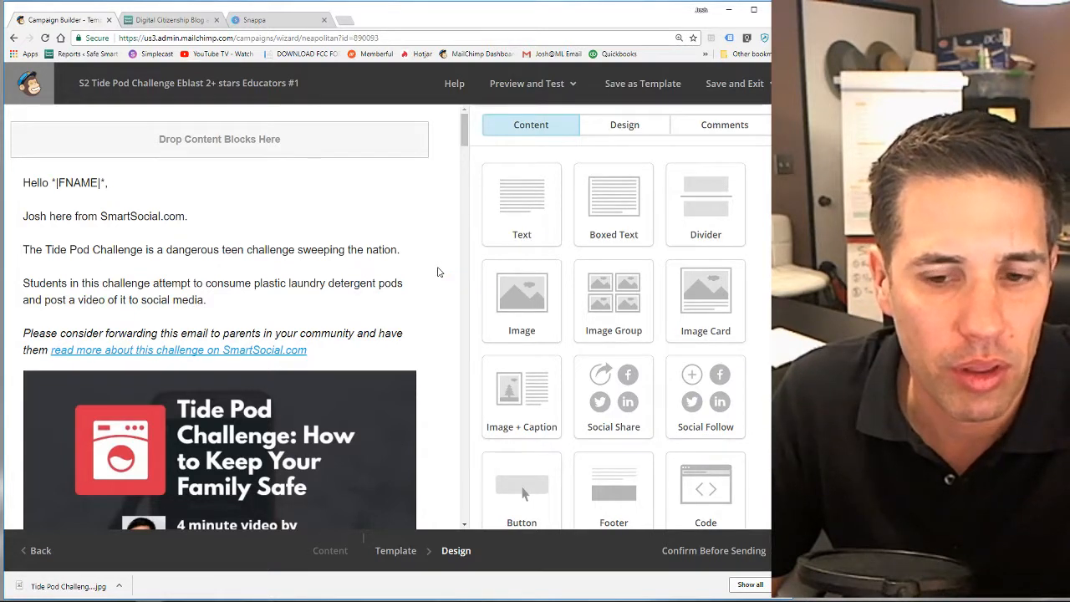
click(548, 86)
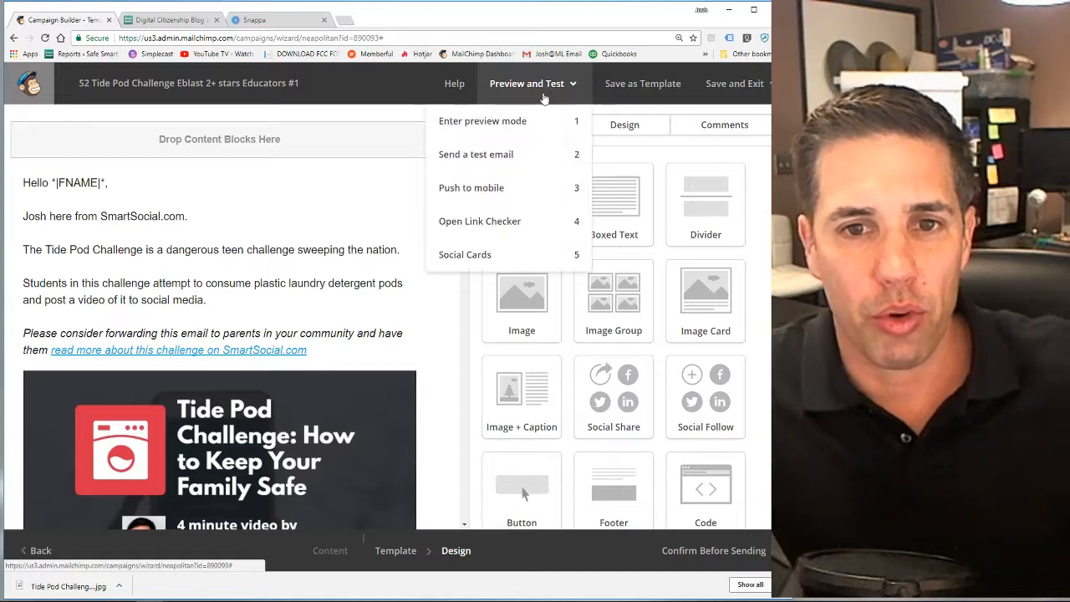
click(501, 125)
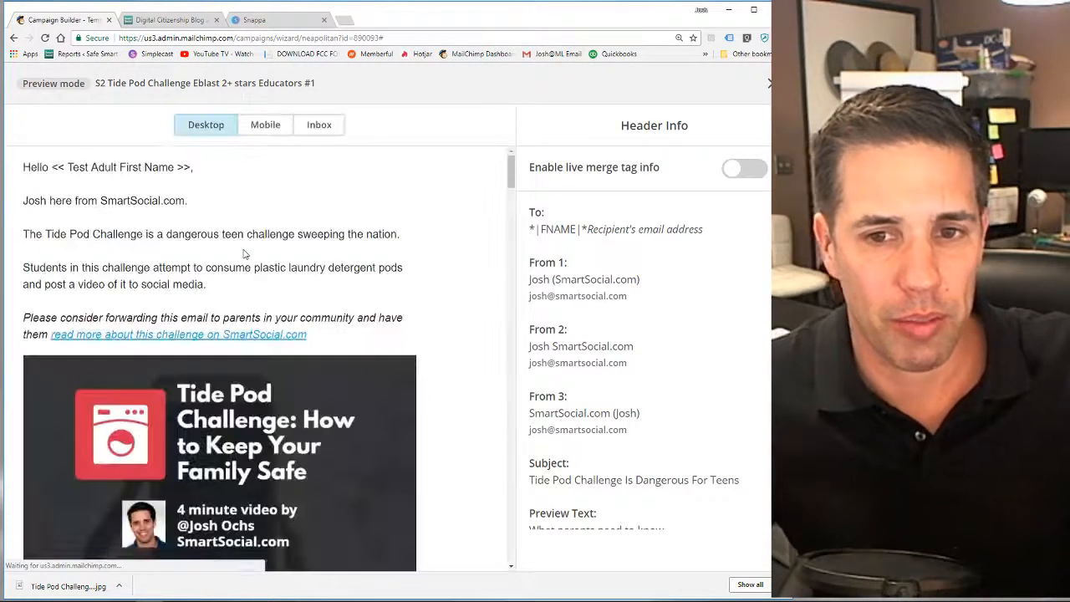
click(268, 125)
scroll(249, 214, down, 3)
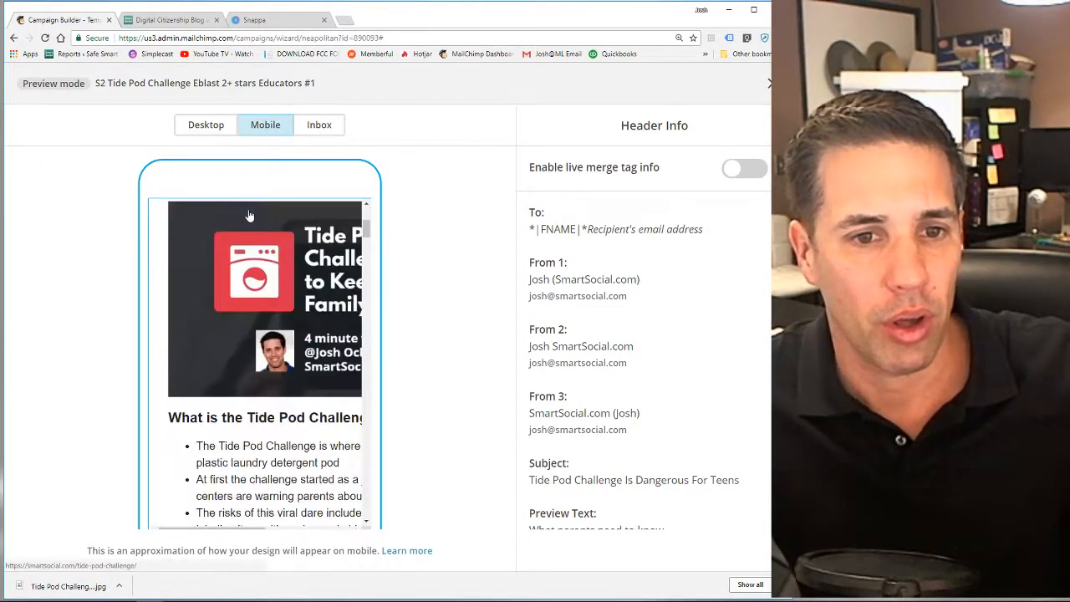
scroll(249, 221, up, 3)
scroll(284, 284, down, 3)
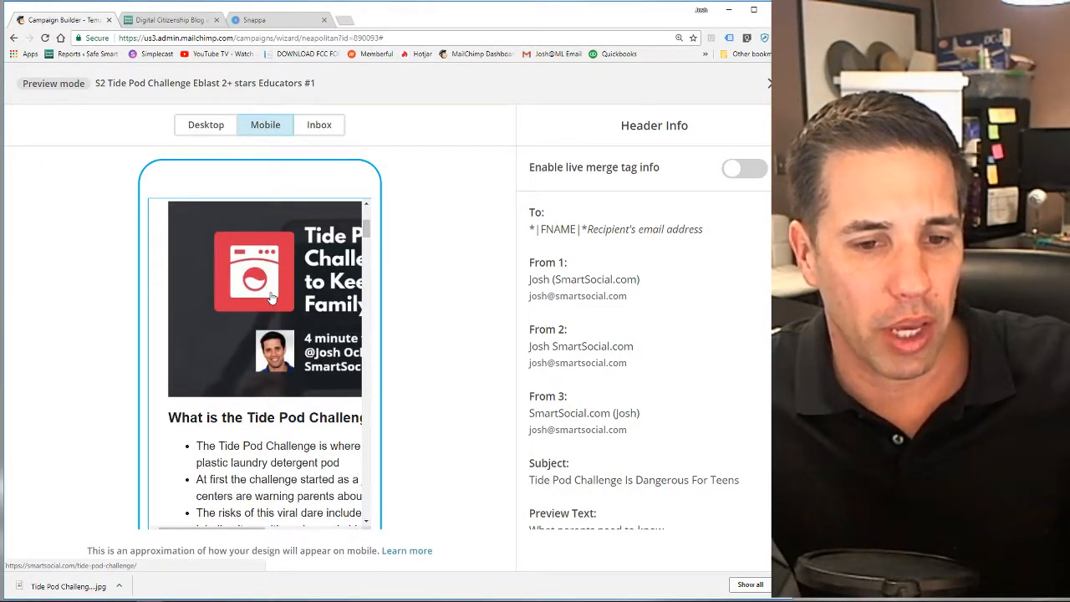
scroll(271, 297, down, 10)
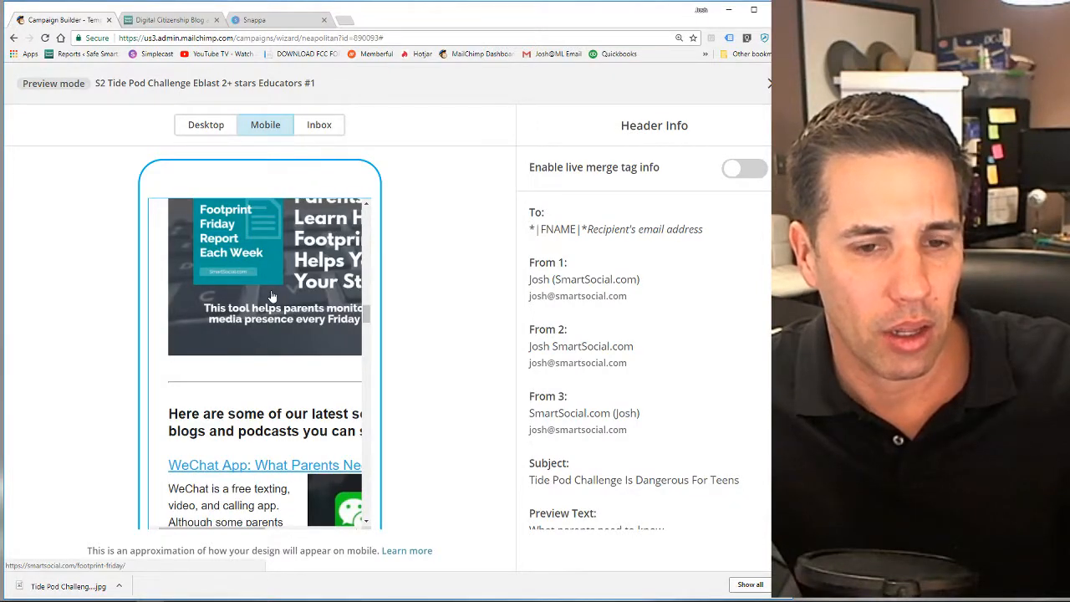
click(200, 127)
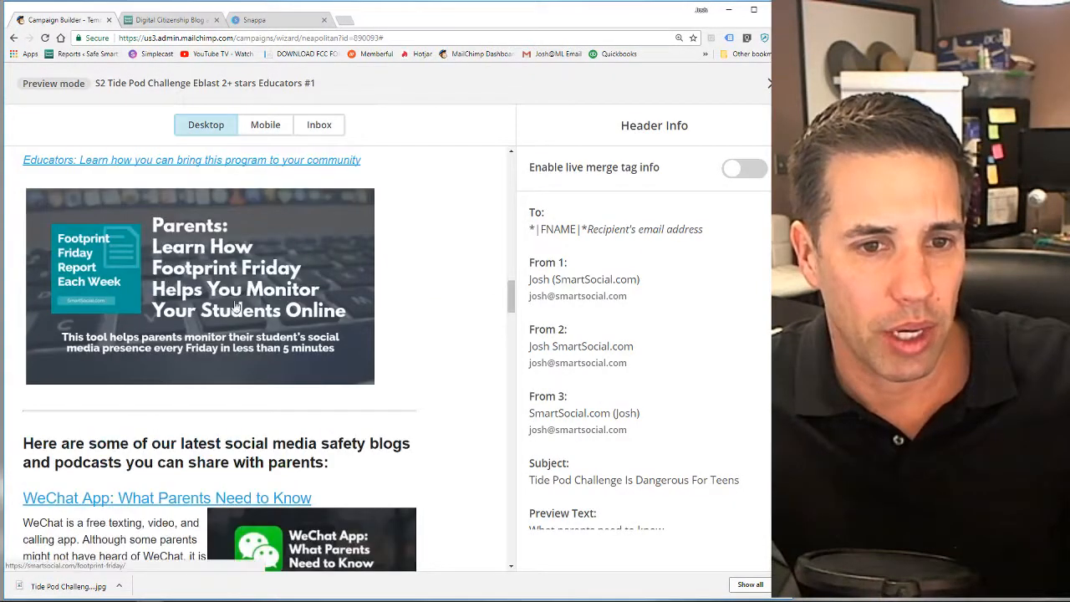
click(769, 83)
Set the Footprint Friday banner image's link to open in a new window, saving the image and its text block.
scroll(297, 336, down, 15)
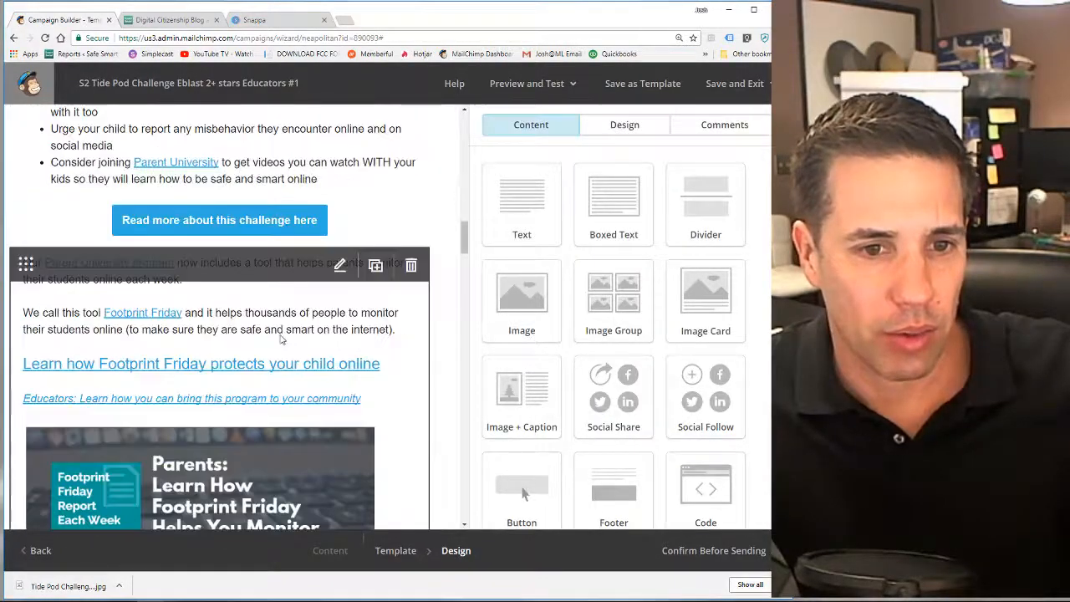
click(178, 299)
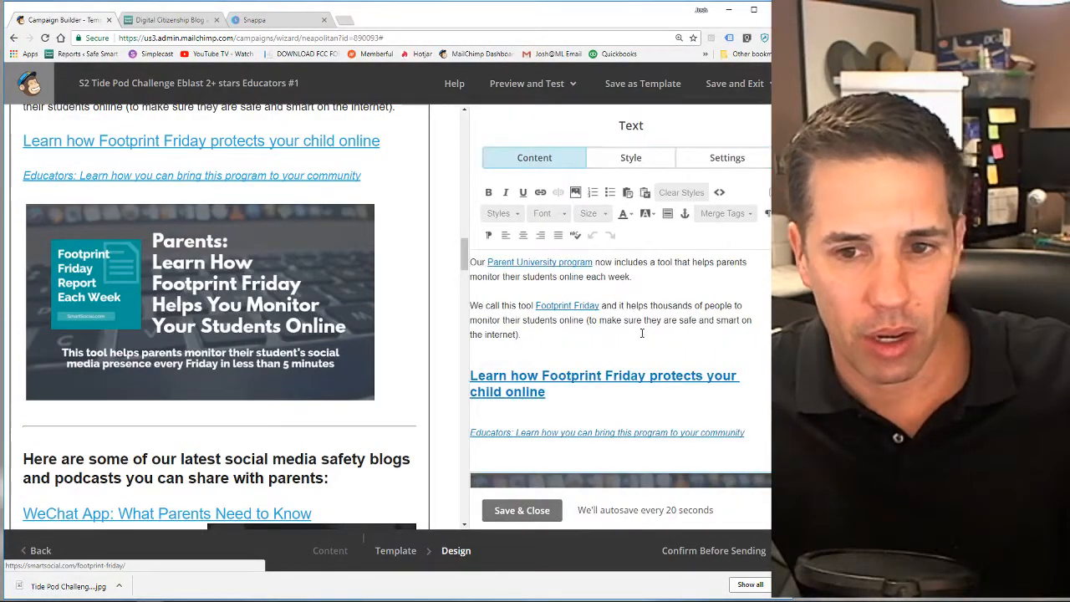
scroll(642, 333, down, 4)
click(586, 356)
double_click(611, 322)
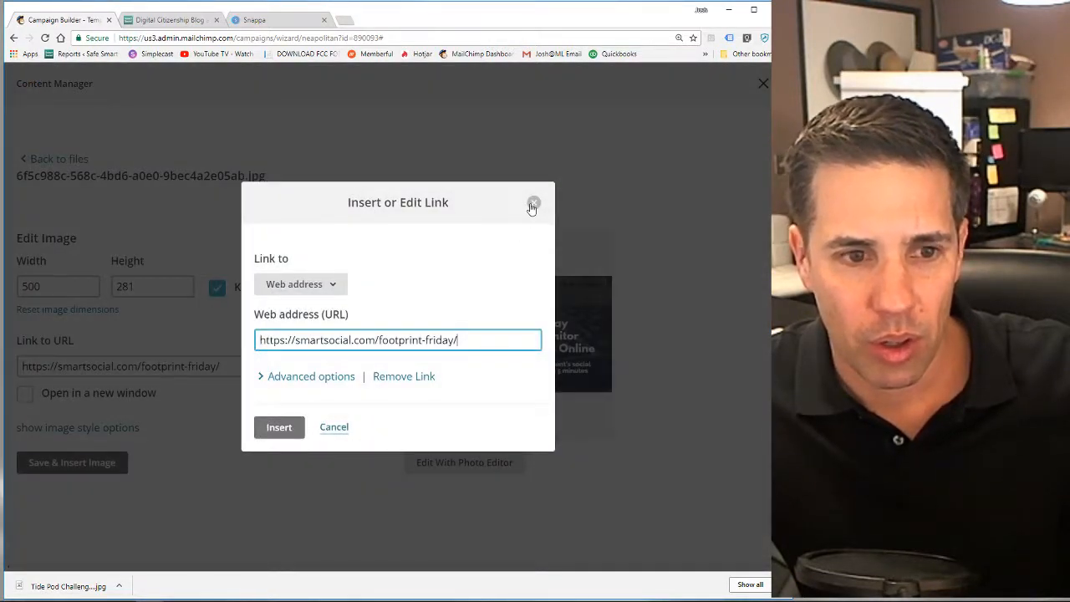
click(533, 204)
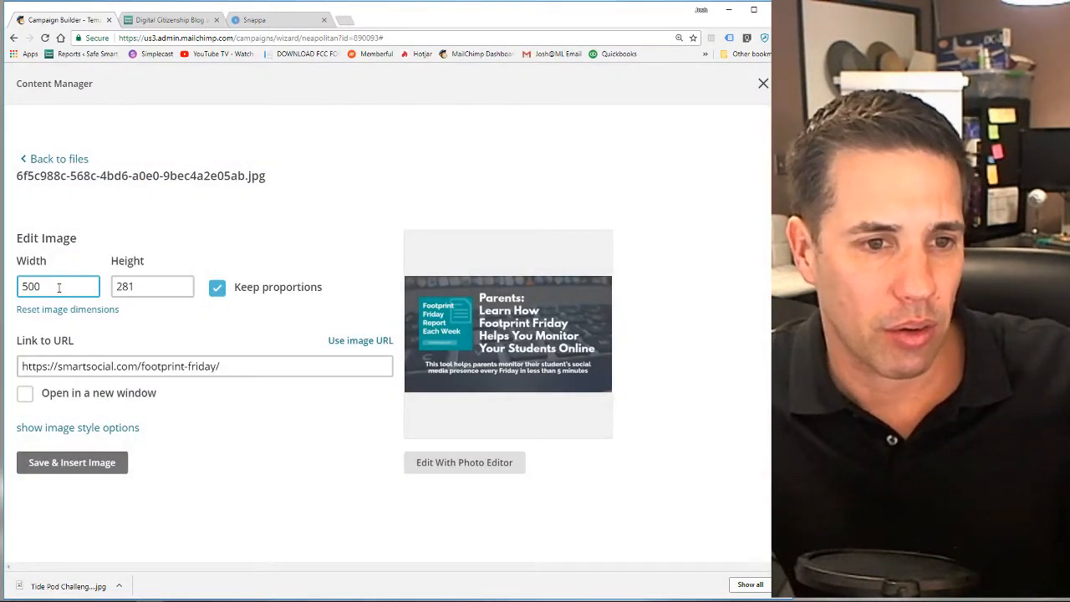
click(26, 394)
click(47, 461)
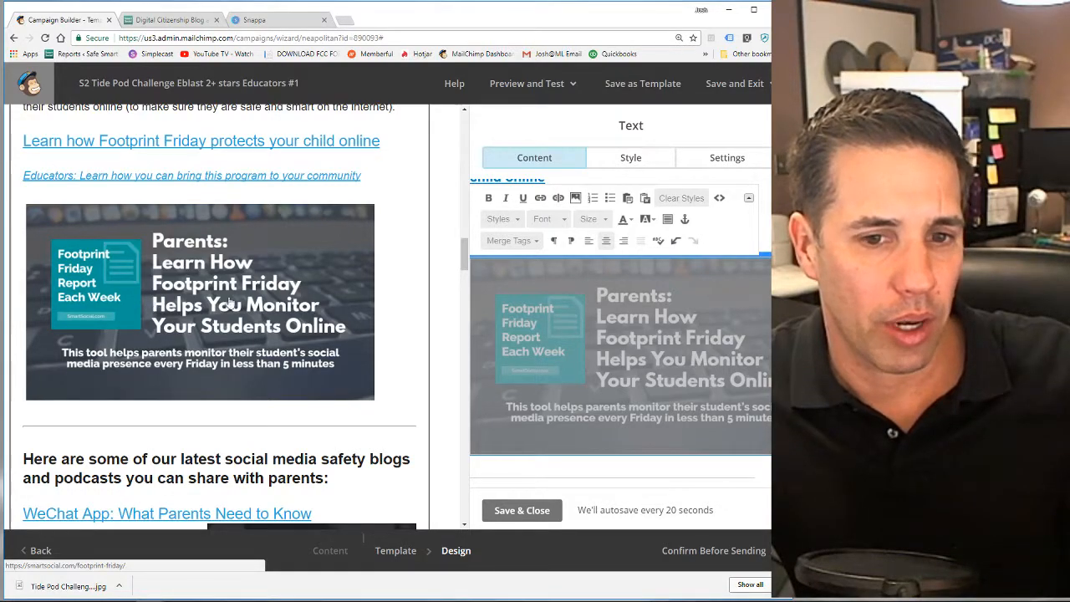
scroll(237, 317, up, 15)
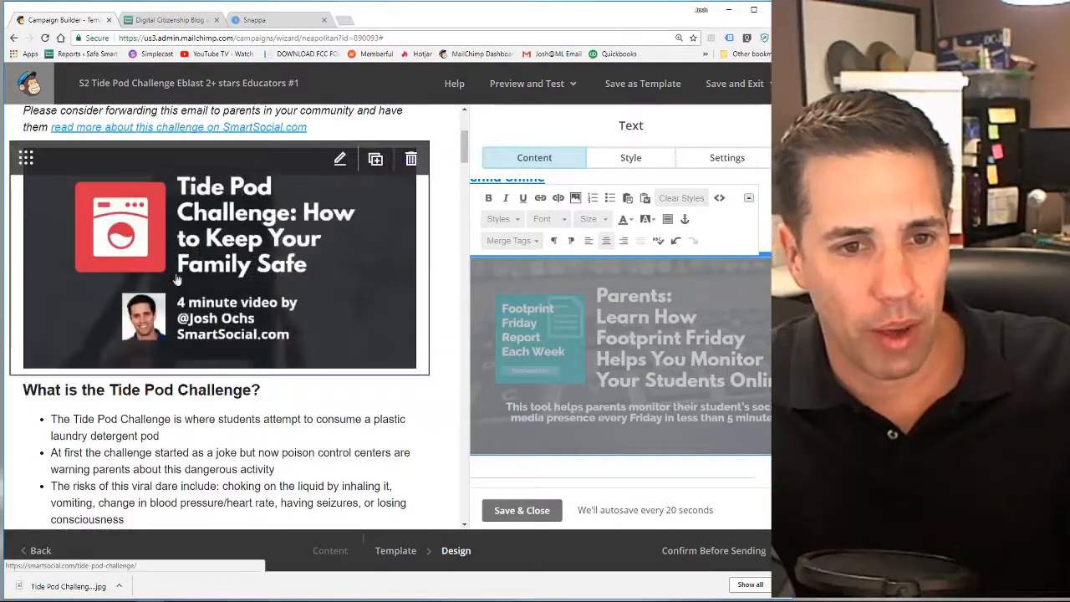
click(280, 374)
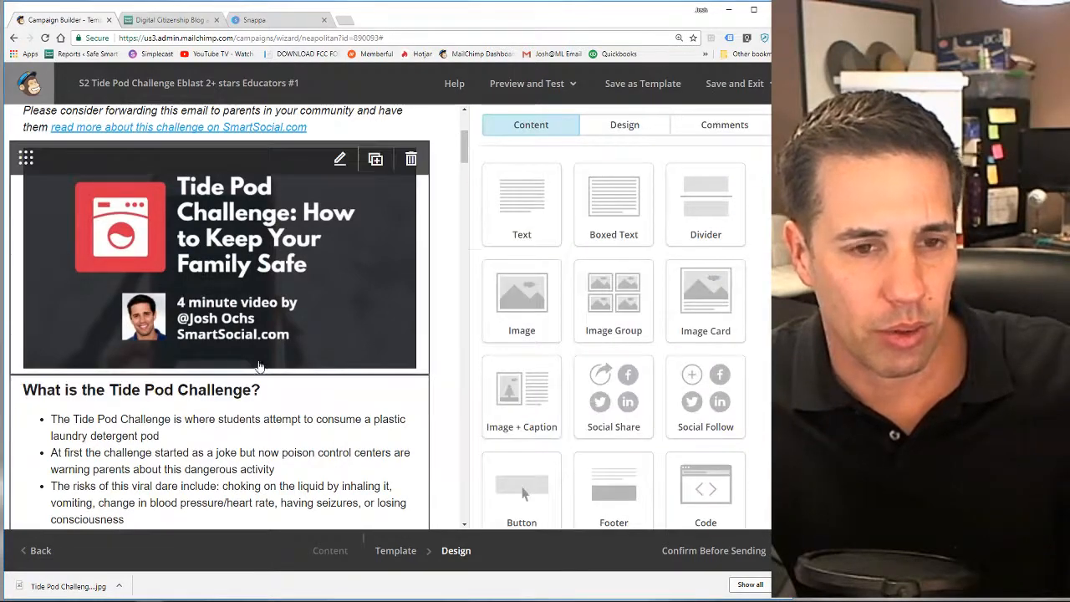
click(521, 510)
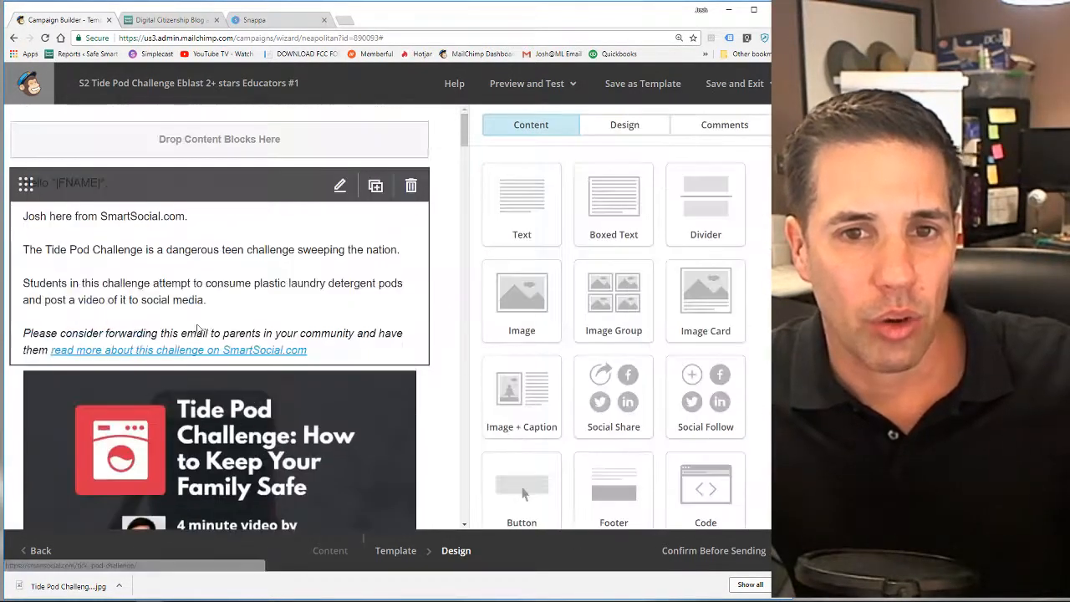
Send a test of the campaign email to the prefilled recipient address.
click(527, 84)
click(502, 159)
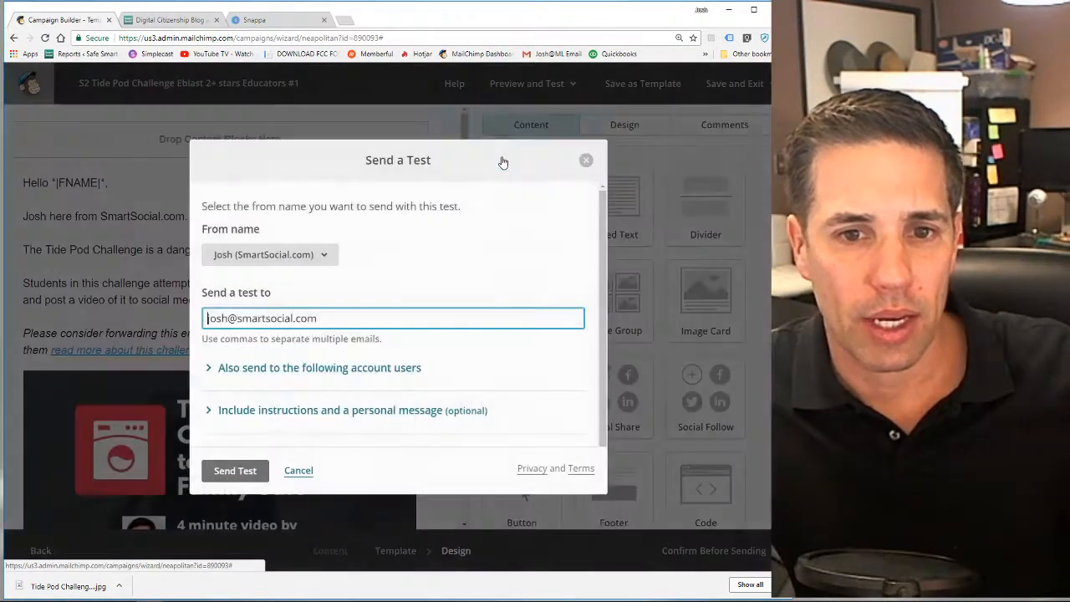
click(232, 473)
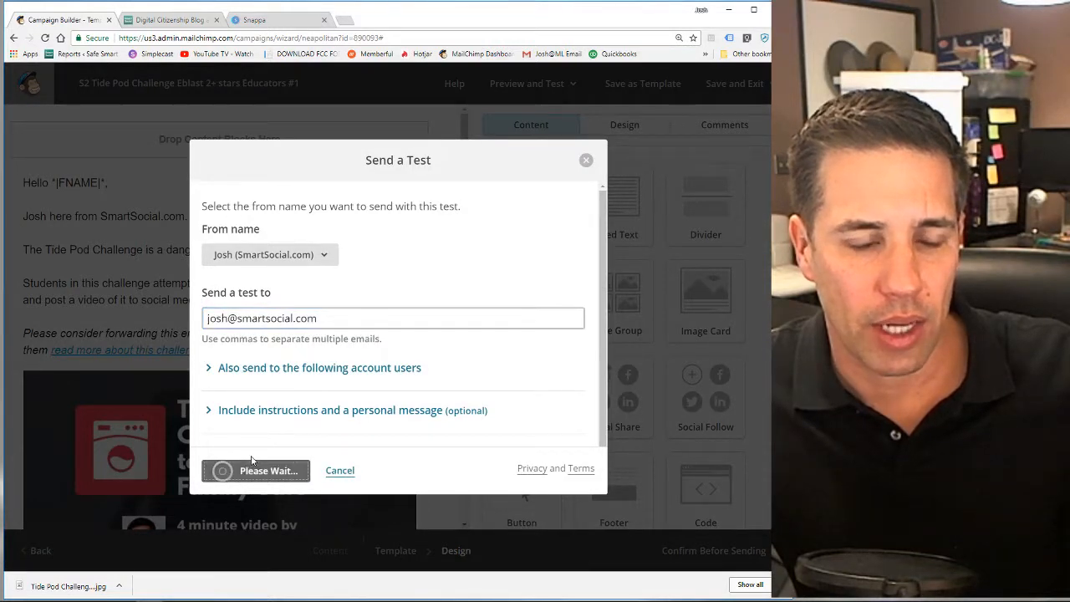
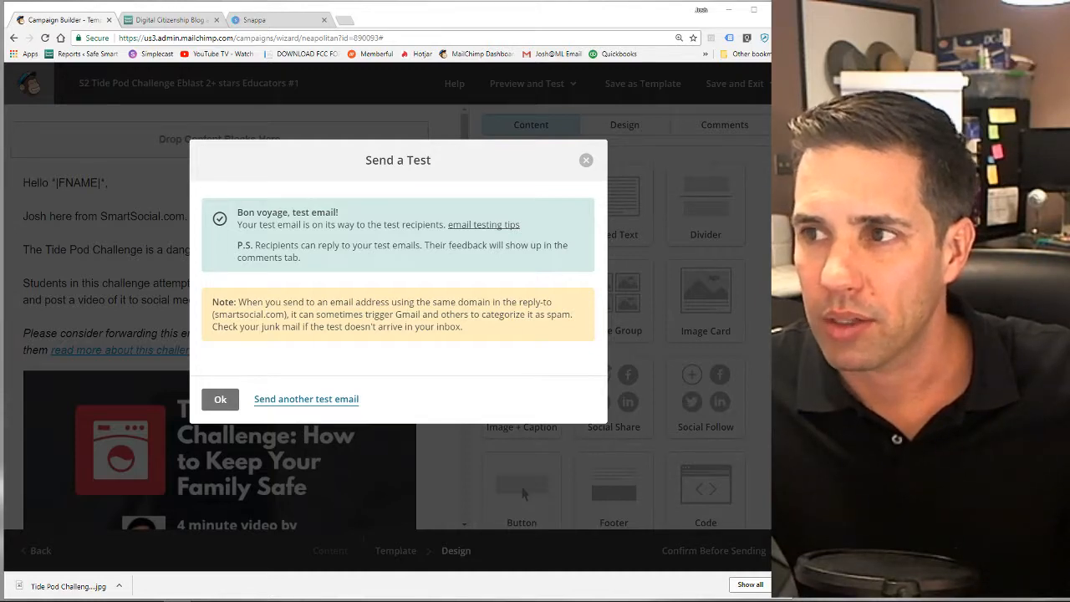
Switch to the Gmail window and open the "[Test] Tide Pod Challenge Is Dangerous For Teens" email.
drag(765, 75, 263, 15)
drag(436, 151, 771, 152)
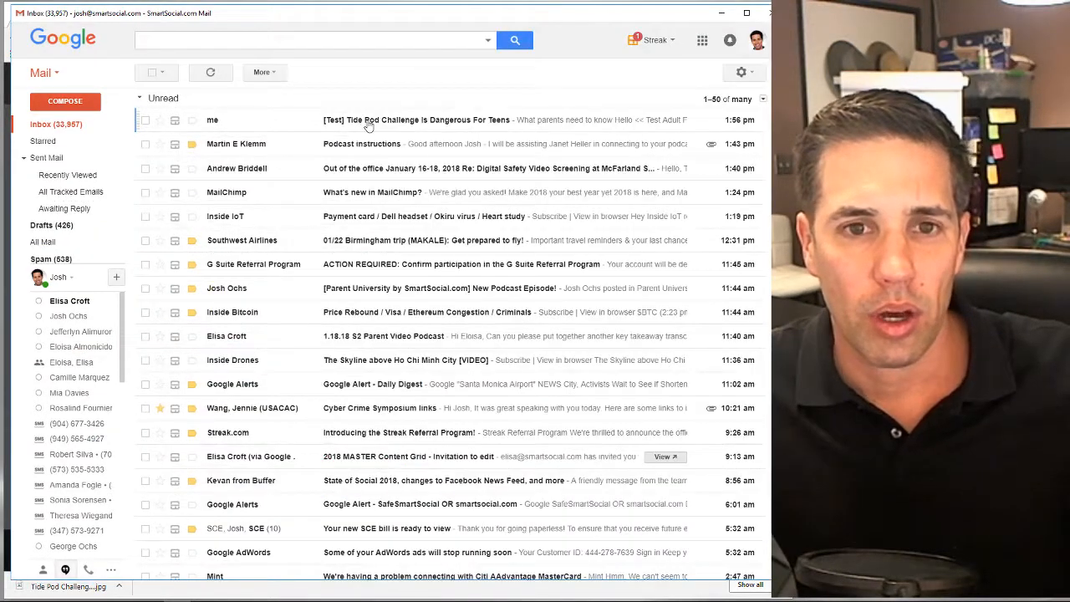
click(368, 123)
Read through the test email to its end, examining the safety resource links and the copyright, mailing address and unsubscribe footer.
scroll(336, 242, down, 3)
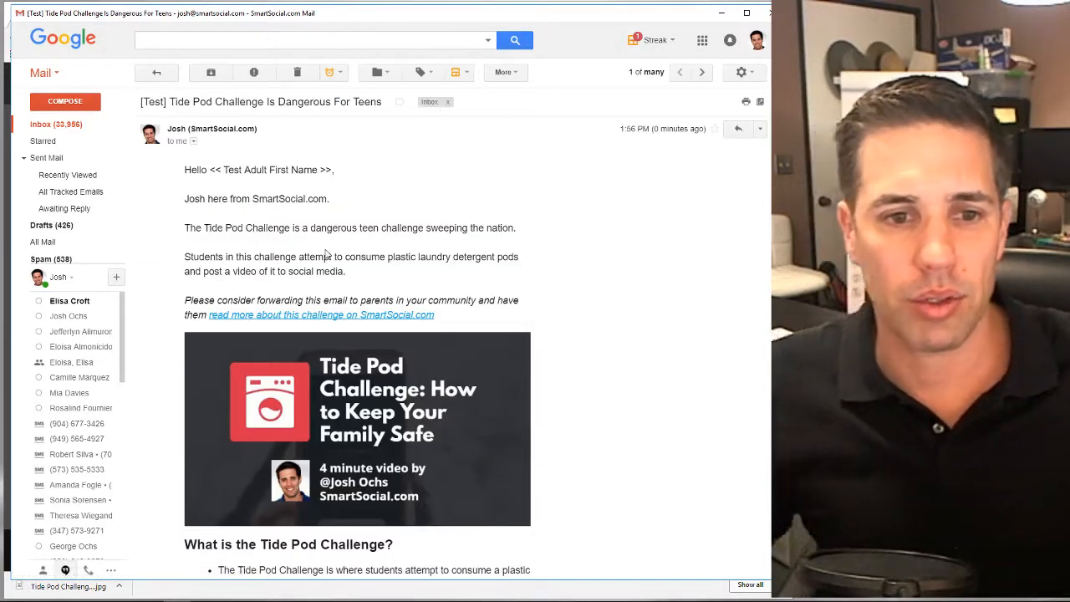
scroll(327, 253, down, 6)
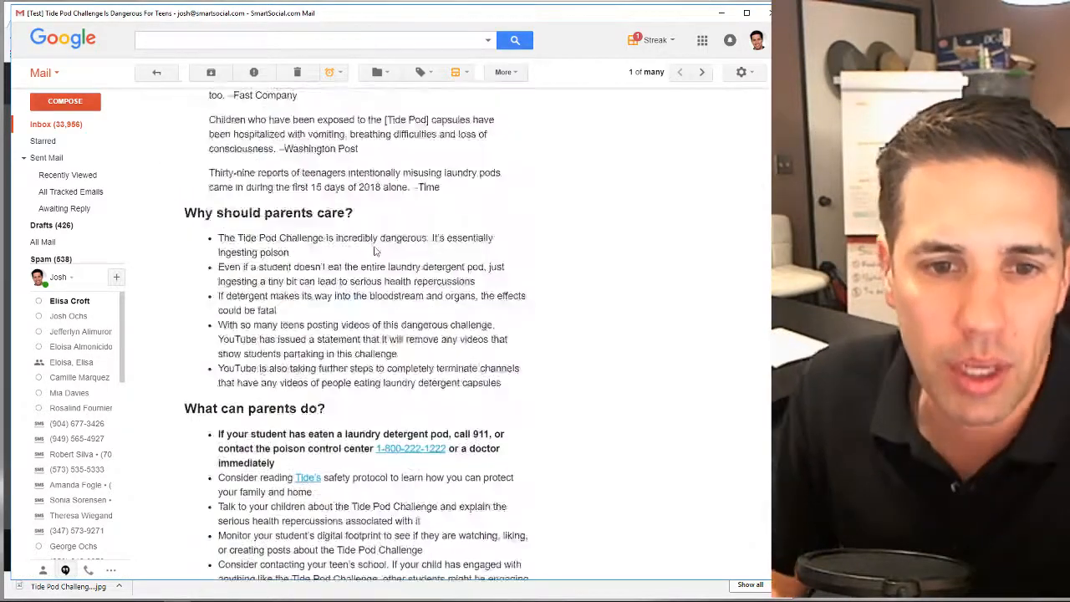
scroll(375, 251, down, 20)
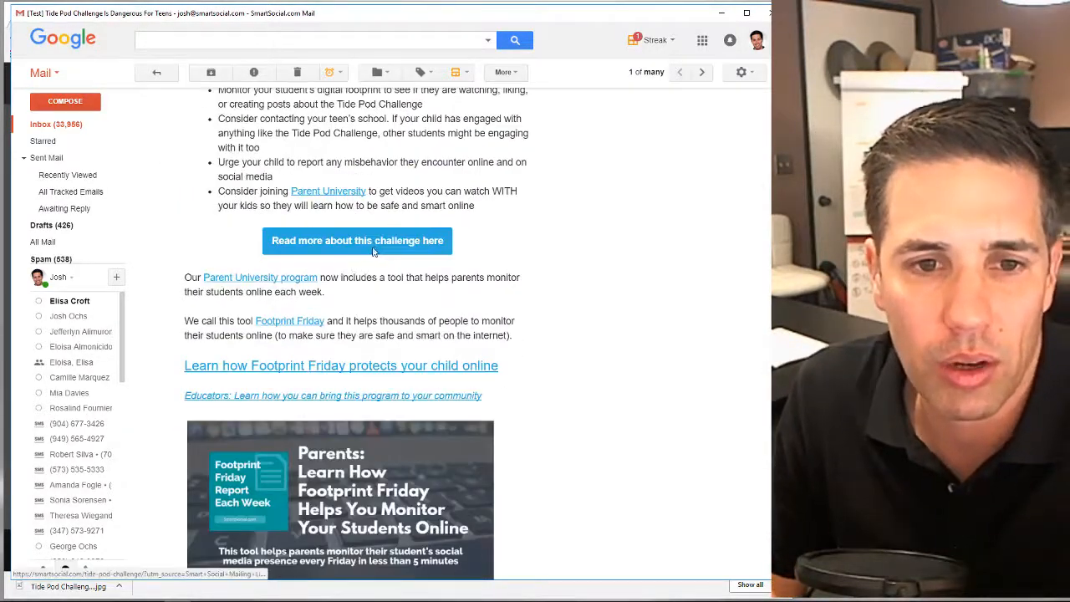
scroll(349, 251, down, 20)
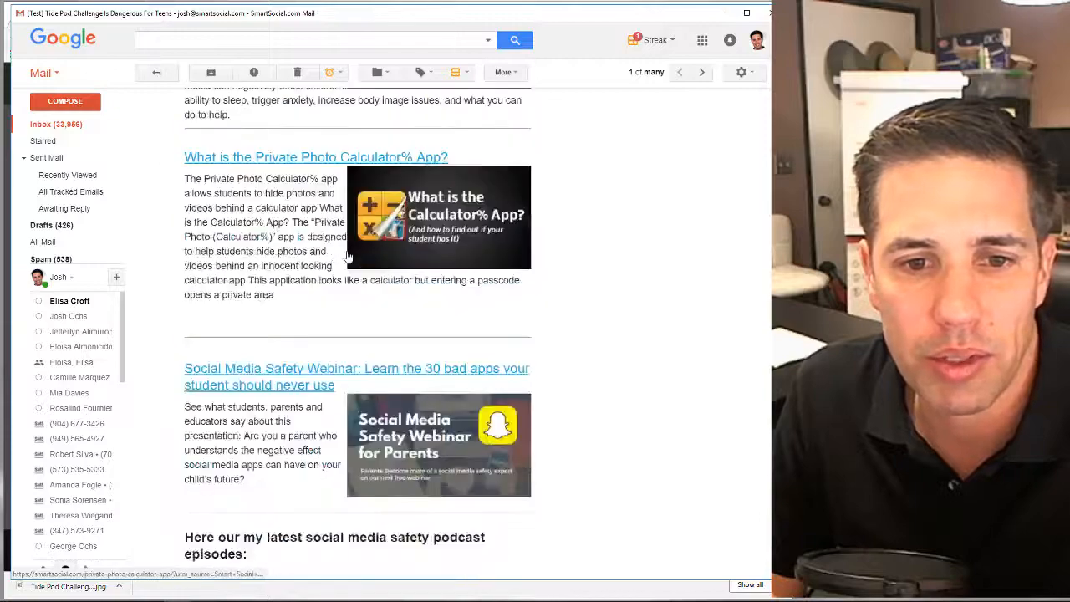
scroll(342, 263, down, 3)
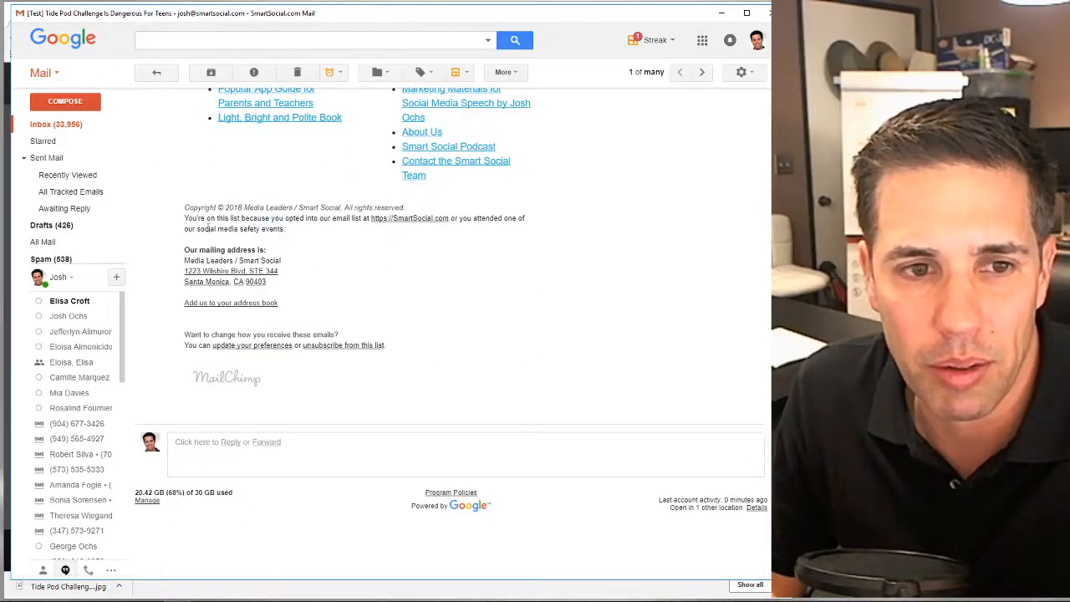
drag(179, 211, 445, 381)
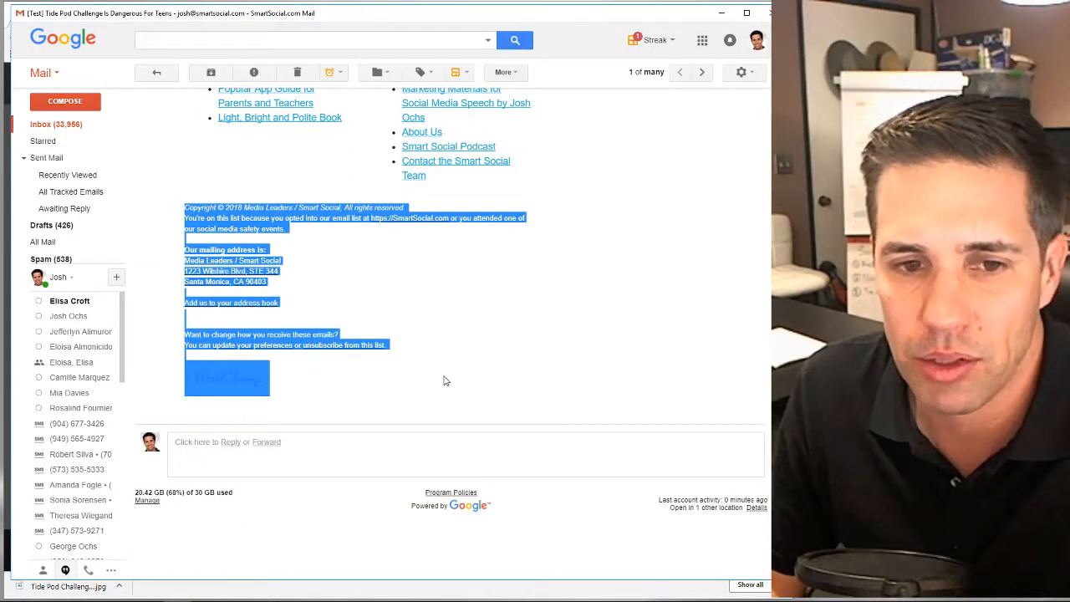
click(445, 381)
scroll(406, 242, up, 3)
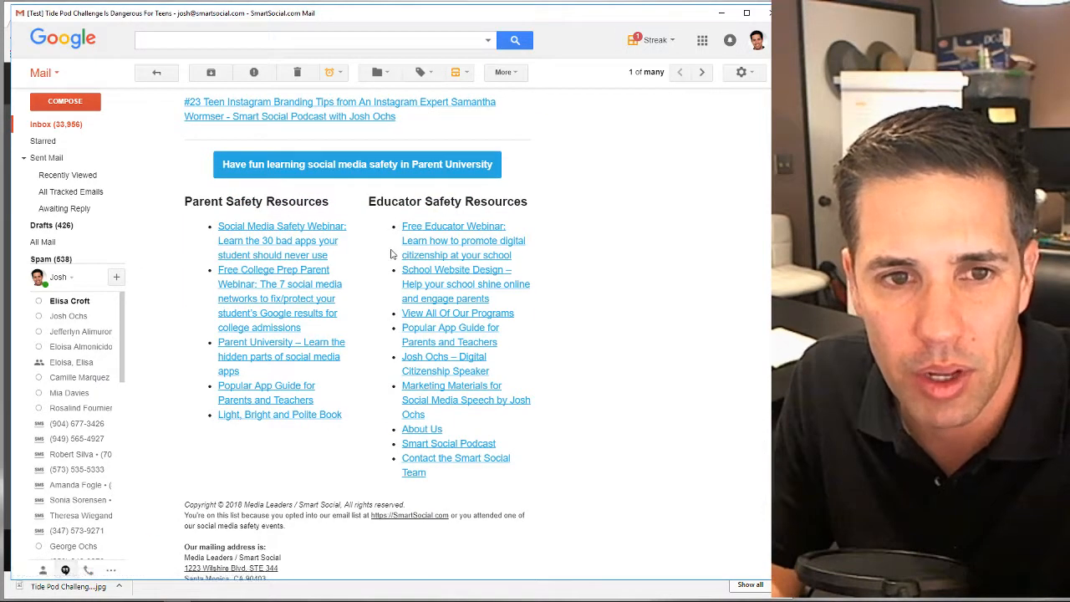
scroll(391, 254, down, 2)
drag(168, 360, 434, 521)
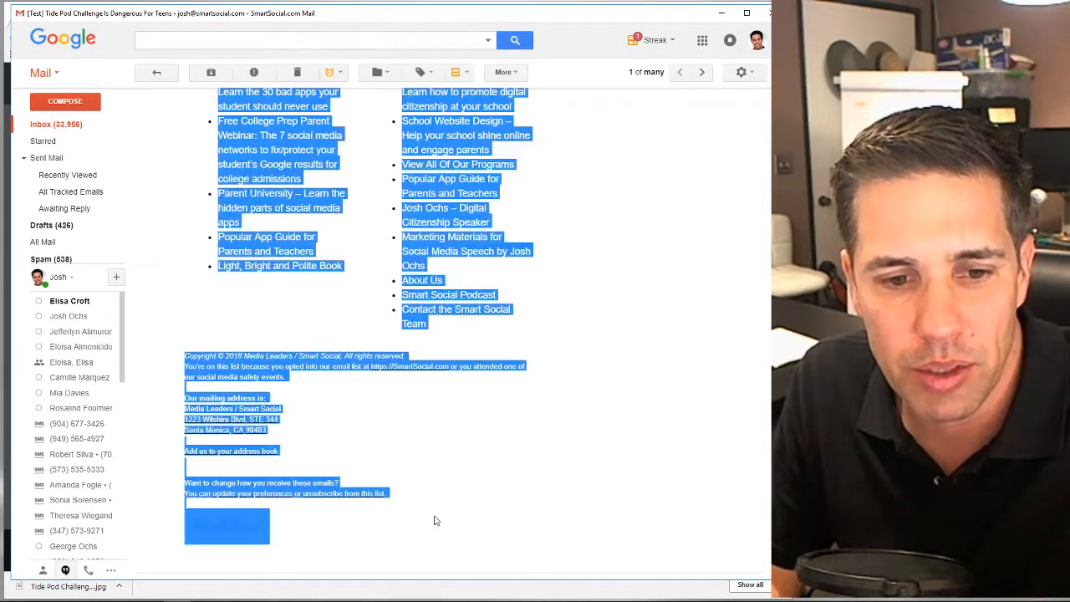
click(415, 520)
Examine the podcast episode list and the social media safety blog entries above the test email's footer.
scroll(244, 366, up, 8)
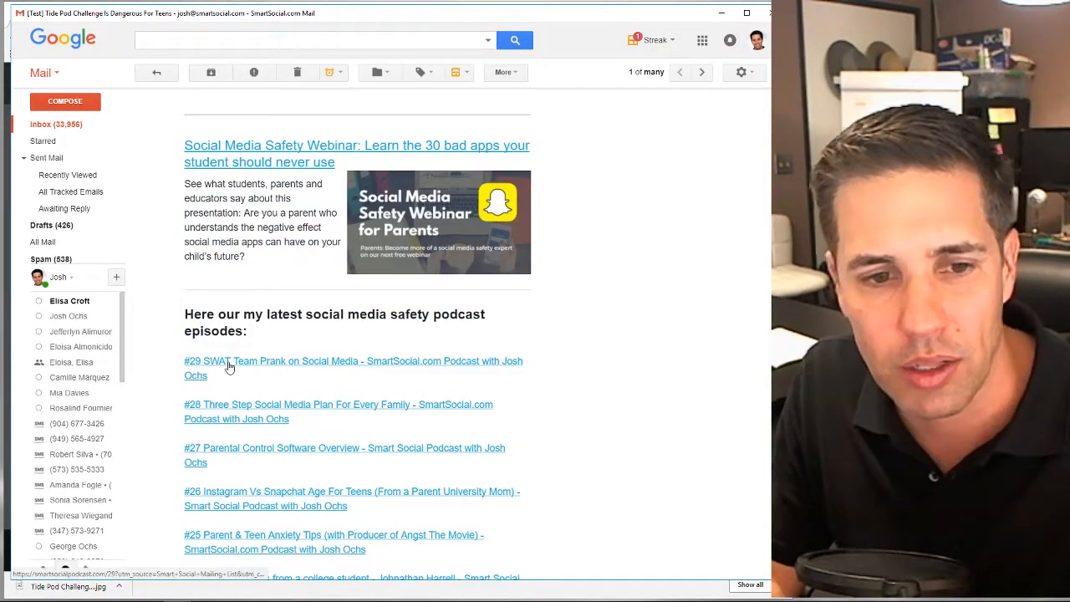
scroll(268, 348, up, 1)
scroll(267, 348, up, 15)
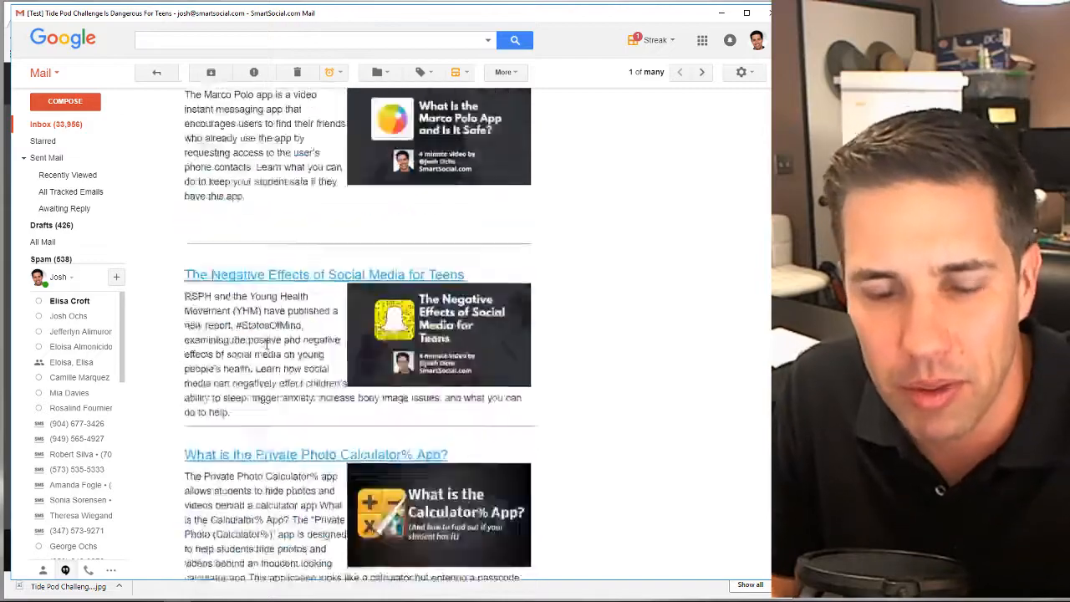
scroll(266, 349, up, 12)
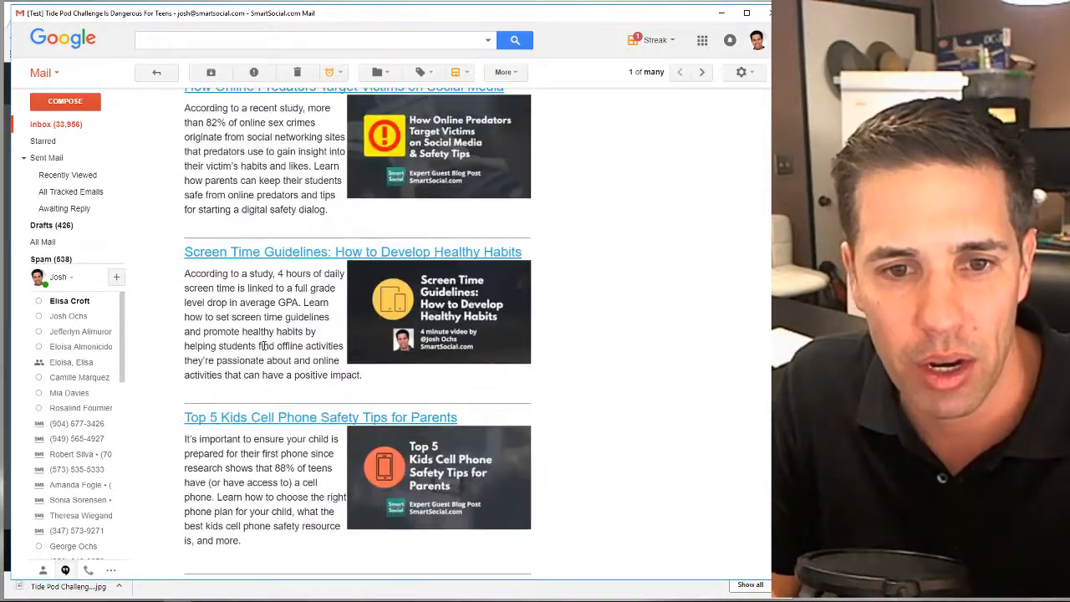
Examine the test email from its opening text through the Footprint Friday and blog sections and back to the introduction.
scroll(264, 348, up, 15)
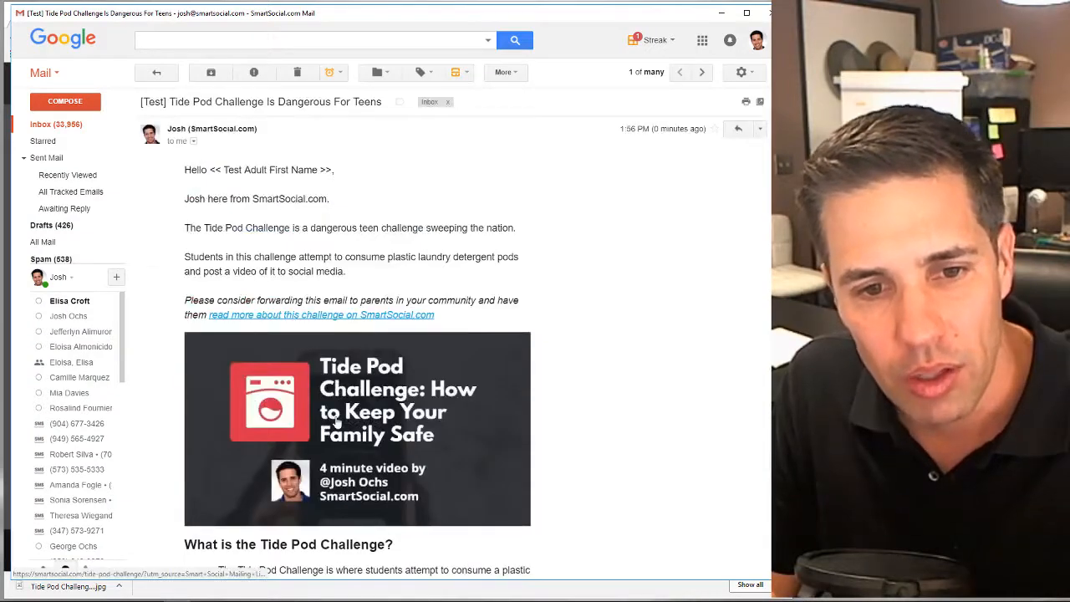
scroll(338, 423, down, 15)
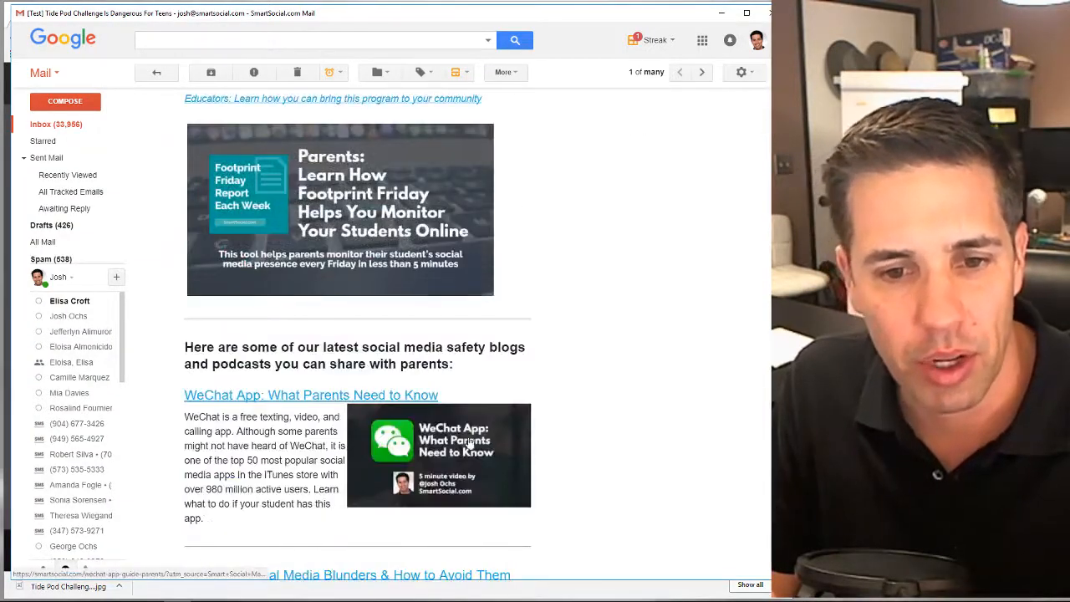
scroll(467, 449, down, 2)
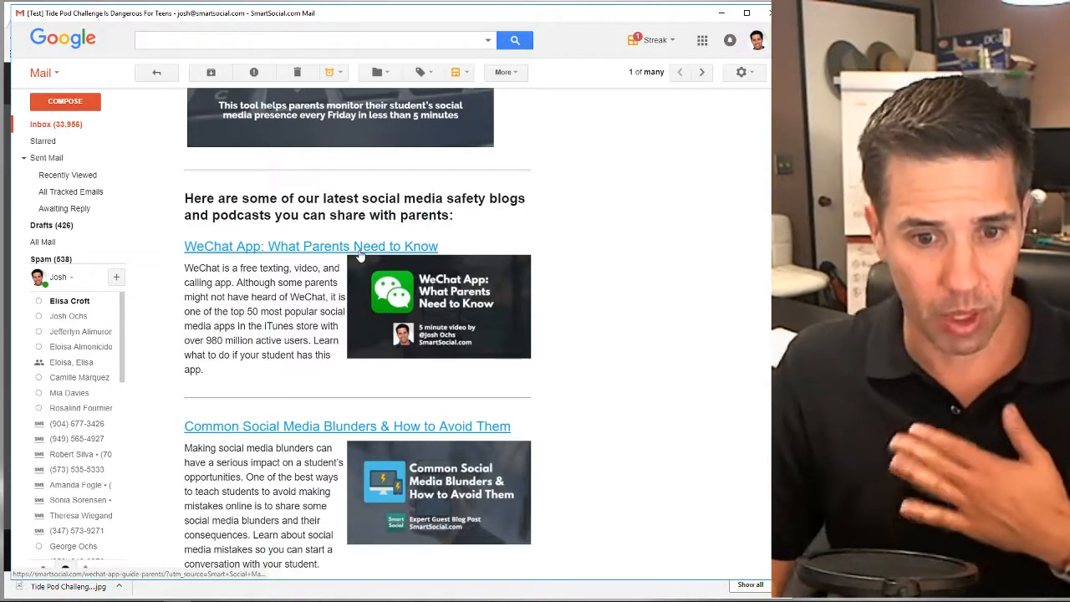
scroll(359, 256, up, 8)
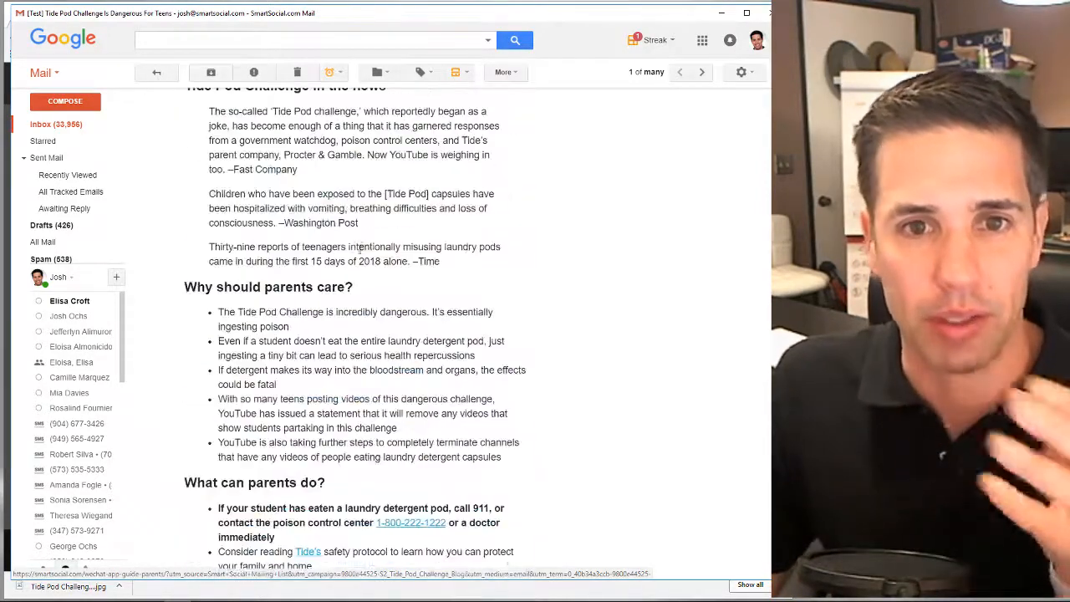
scroll(399, 195, up, 9)
scroll(400, 195, down, 1)
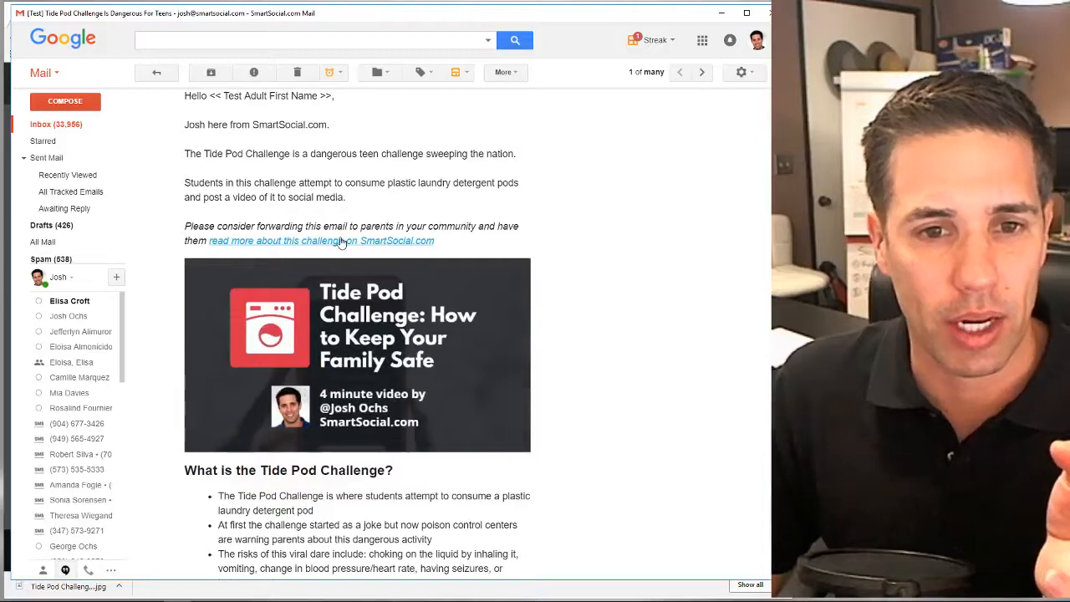
Test the "read more about this challenge on SmartSocial.com" link and the header image link, returning to the email after each.
click(341, 241)
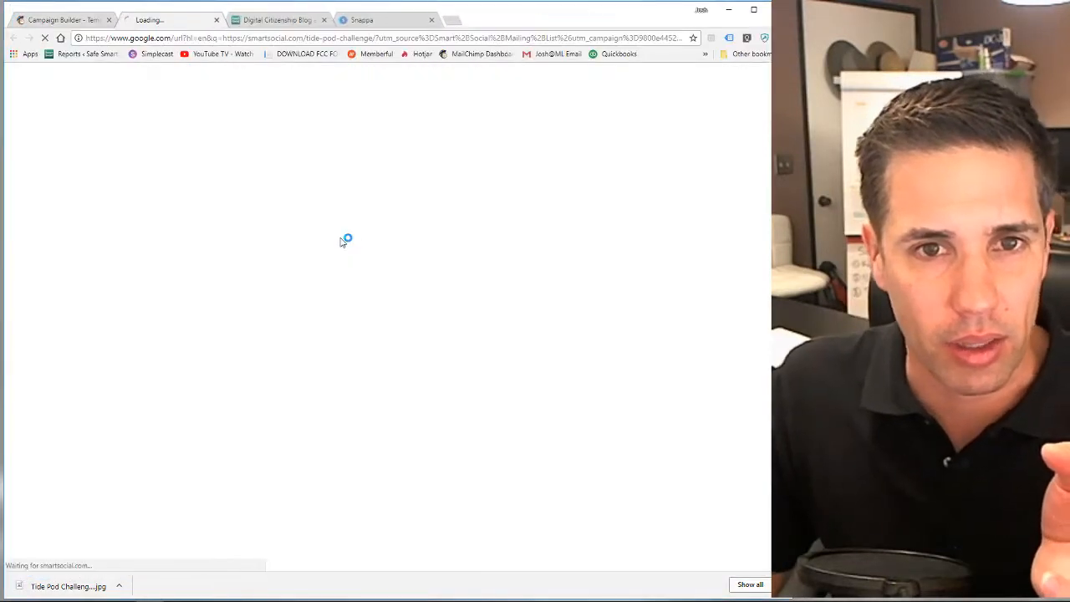
double_click(543, 14)
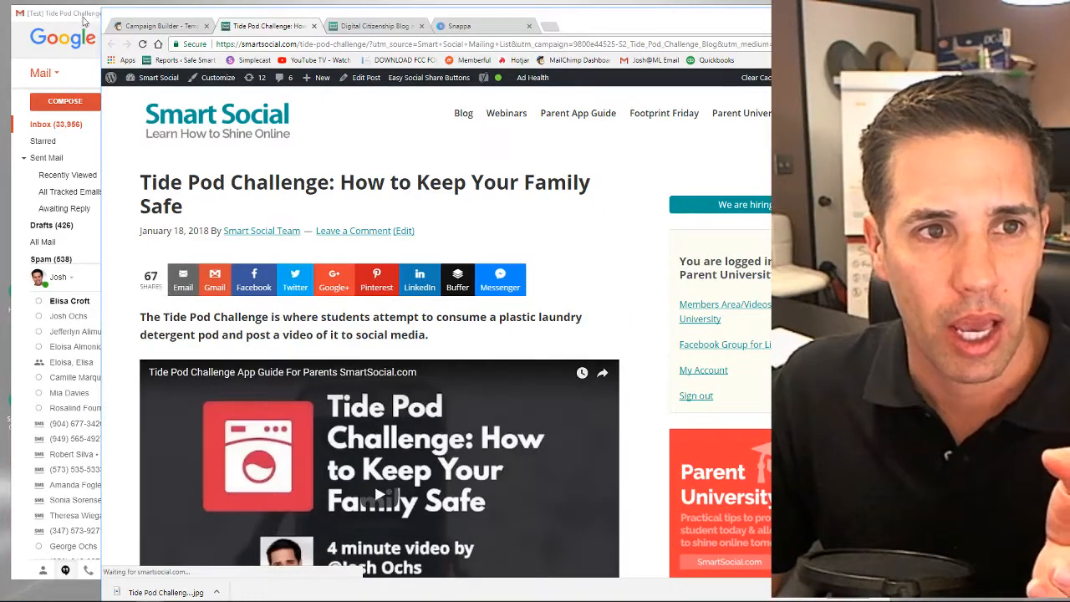
click(83, 19)
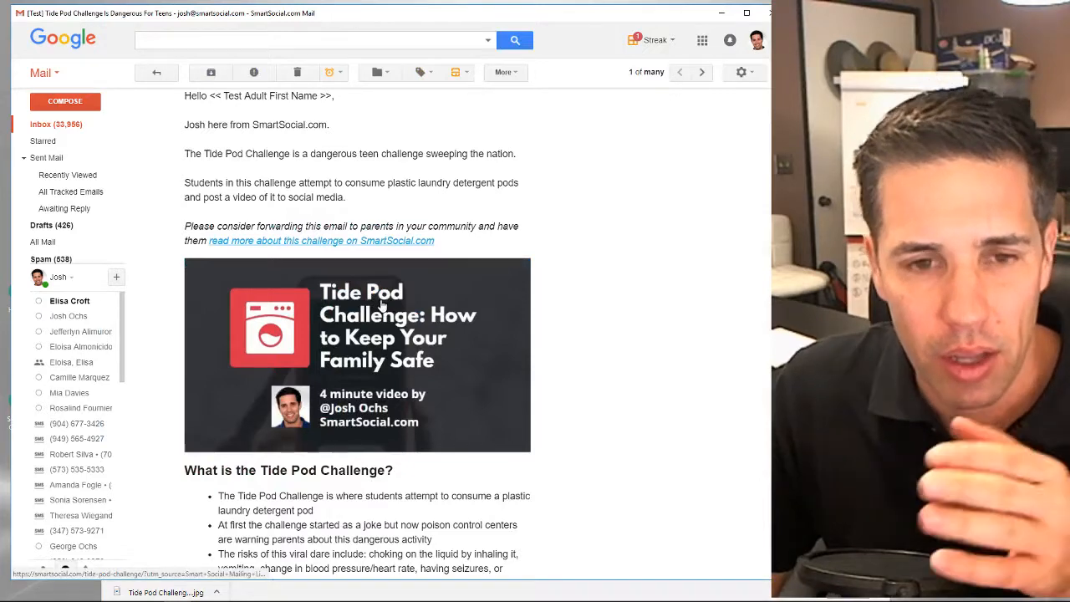
click(357, 354)
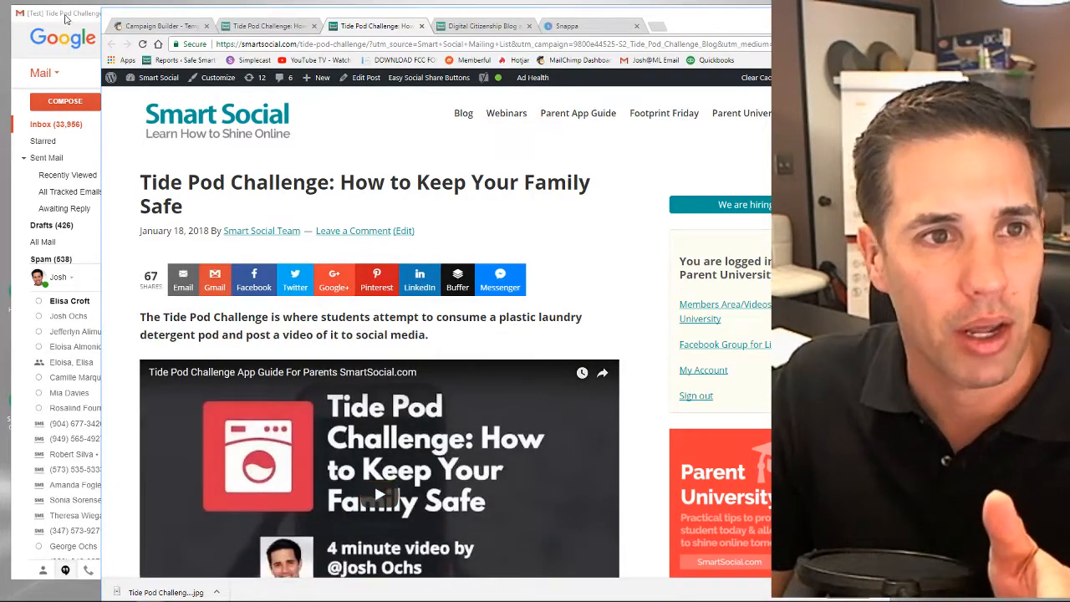
key(alt+Tab)
Test the Tide's safety protocol link under "What can parents do?", close the opened page and return to the test email.
scroll(281, 268, down, 3)
scroll(282, 268, down, 7)
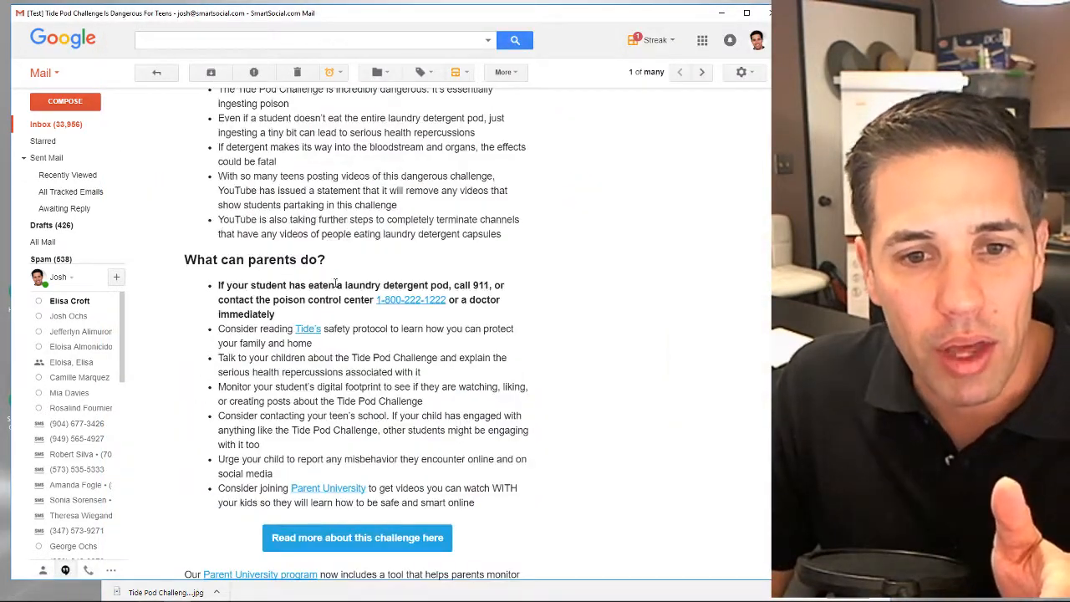
click(306, 331)
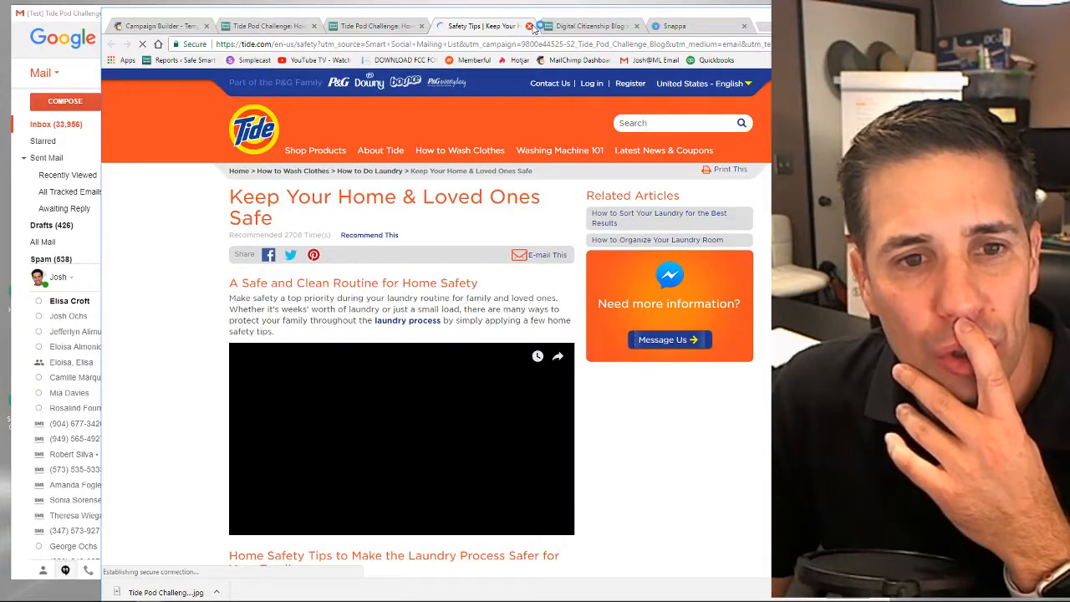
click(529, 26)
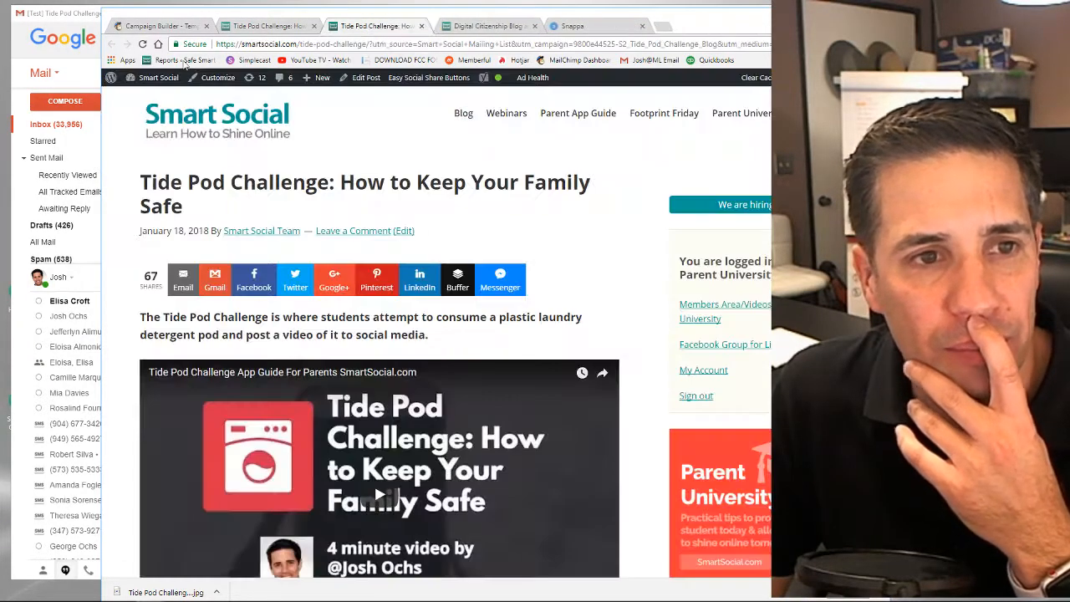
click(88, 36)
Test the "Read more about this challenge here" link, close the opened article and return to the test email.
scroll(355, 317, down, 3)
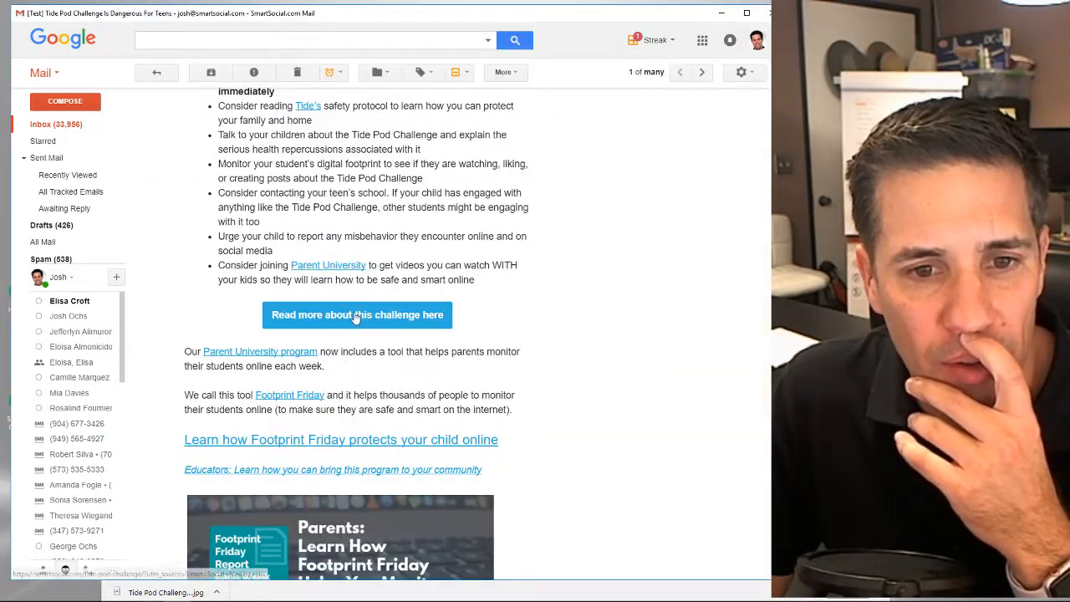
click(356, 317)
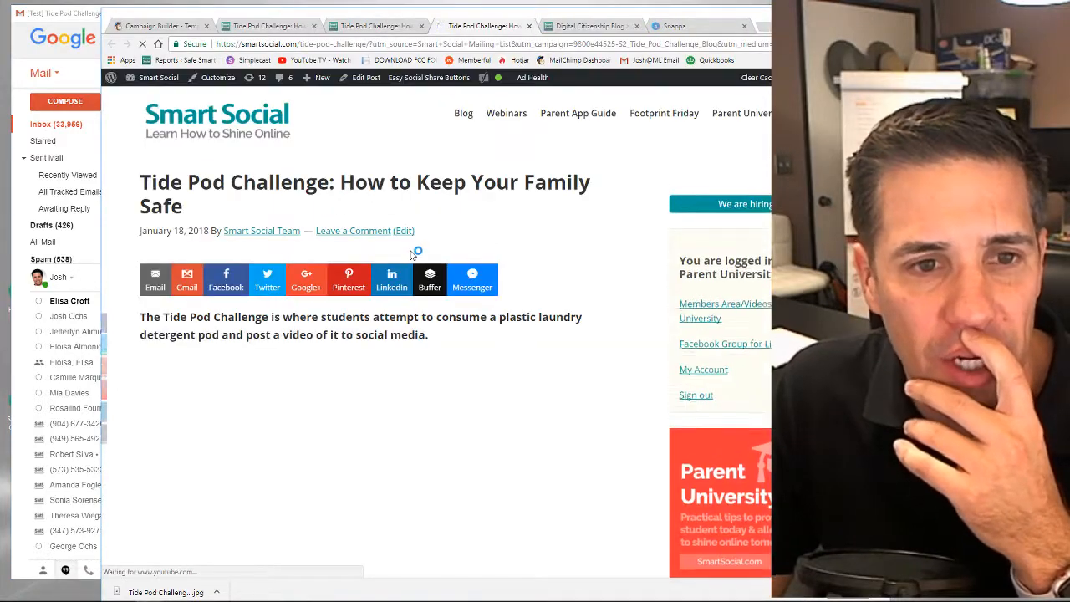
click(529, 26)
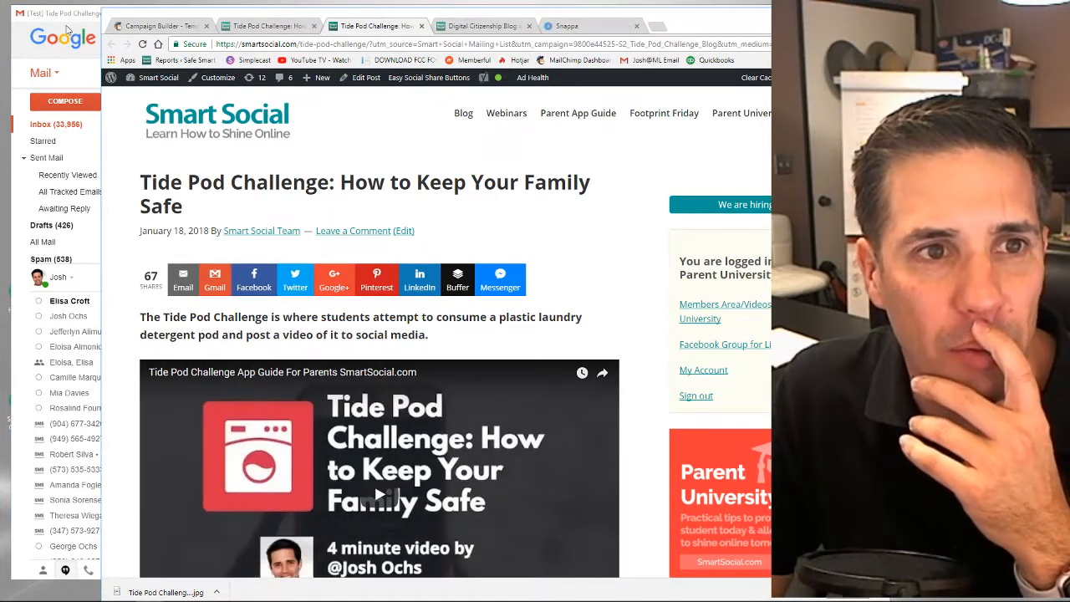
click(64, 13)
Review the rest of the test email down to the podcast episode list and close the Gmail window.
scroll(409, 390, down, 3)
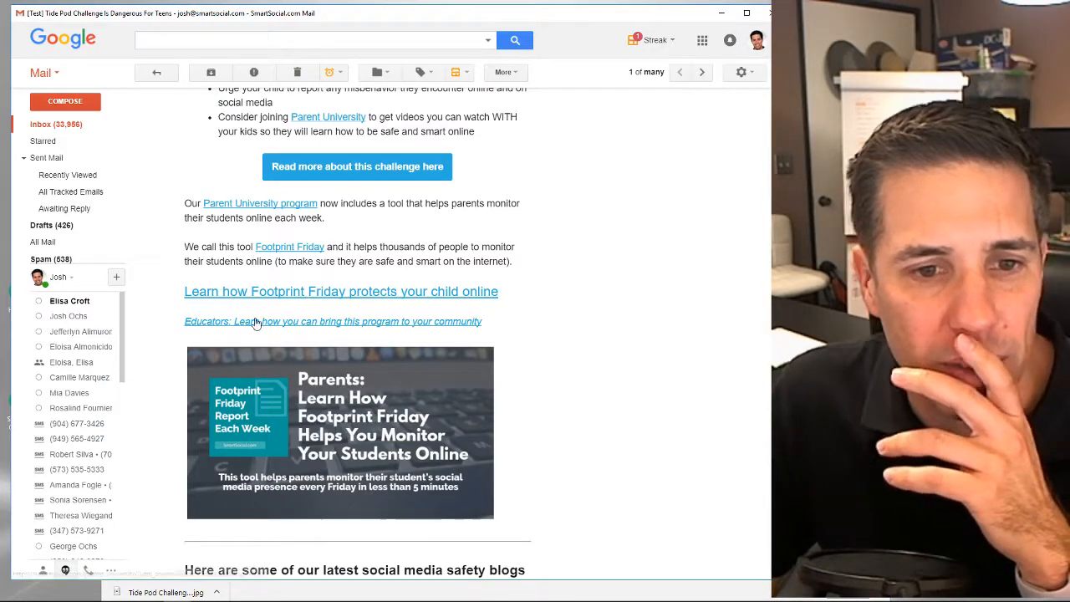
scroll(255, 319, down, 10)
scroll(255, 330, down, 10)
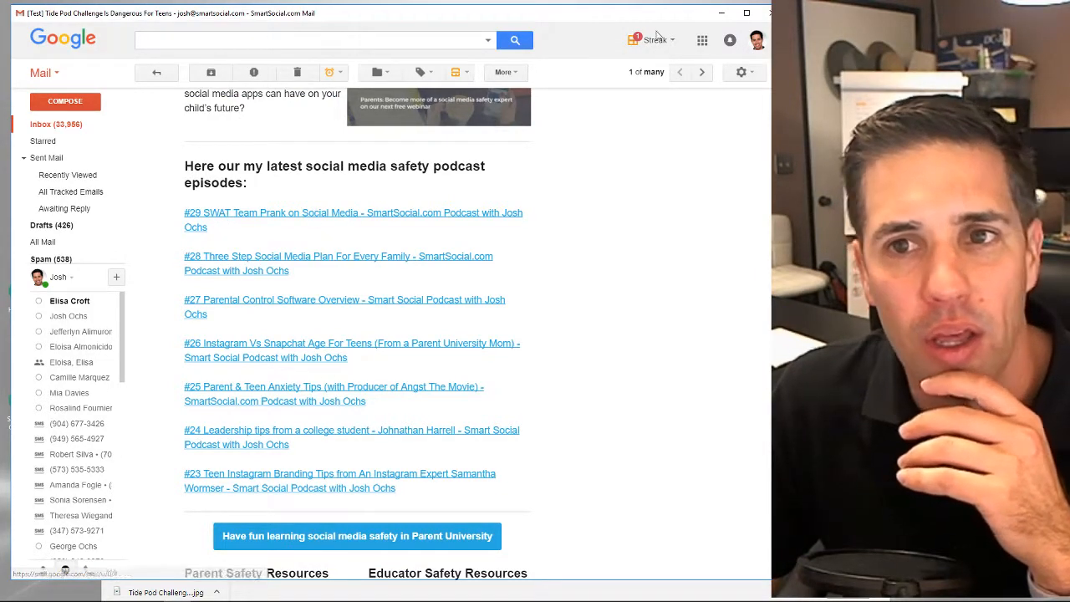
click(772, 13)
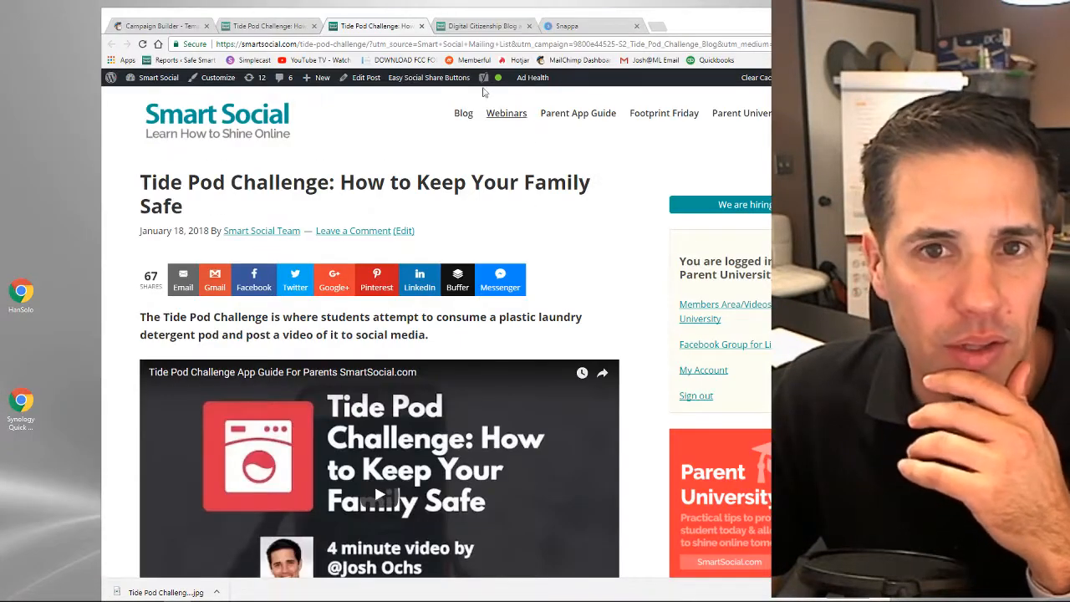
Return to the Mailchimp campaign builder, reposition its window and dismiss the test email confirmation.
click(143, 28)
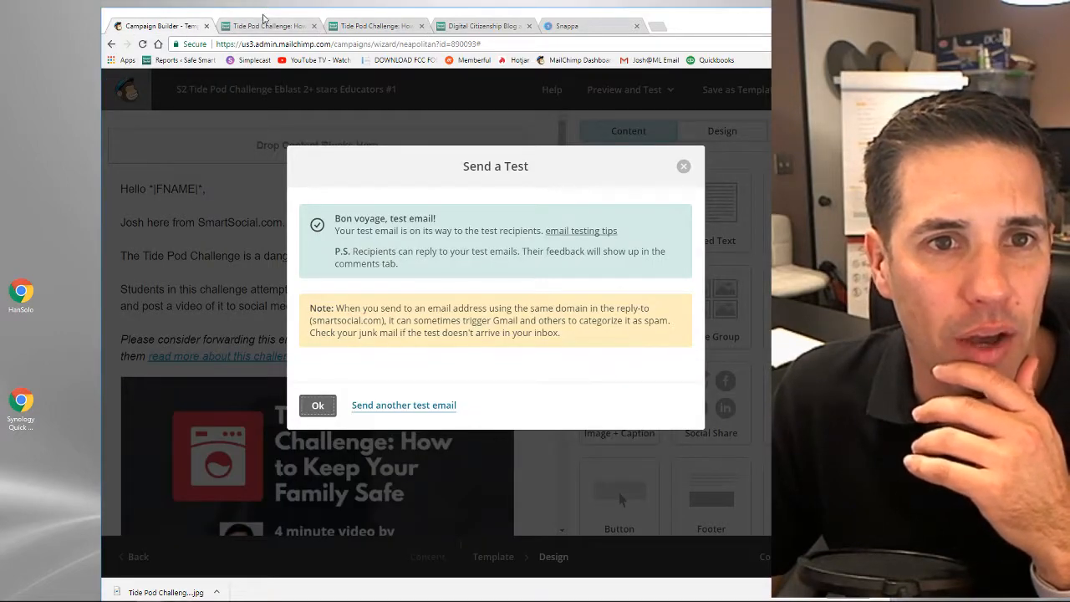
drag(262, 14, 171, 9)
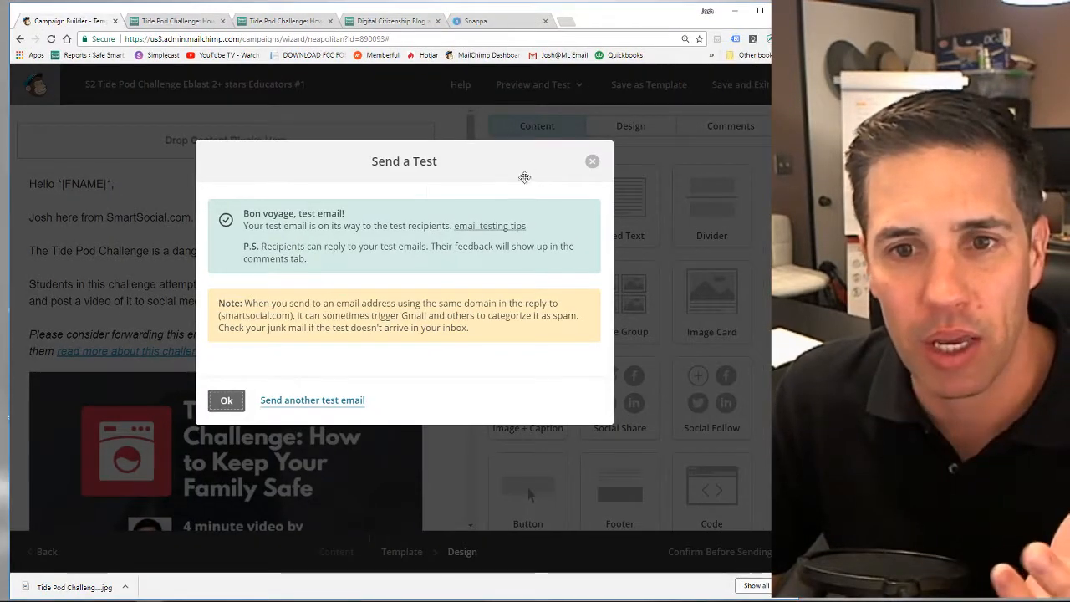
click(595, 167)
Delete the Parent Safety Resources and Educator Safety Resources content block from the end of the campaign email.
scroll(325, 332, down, 15)
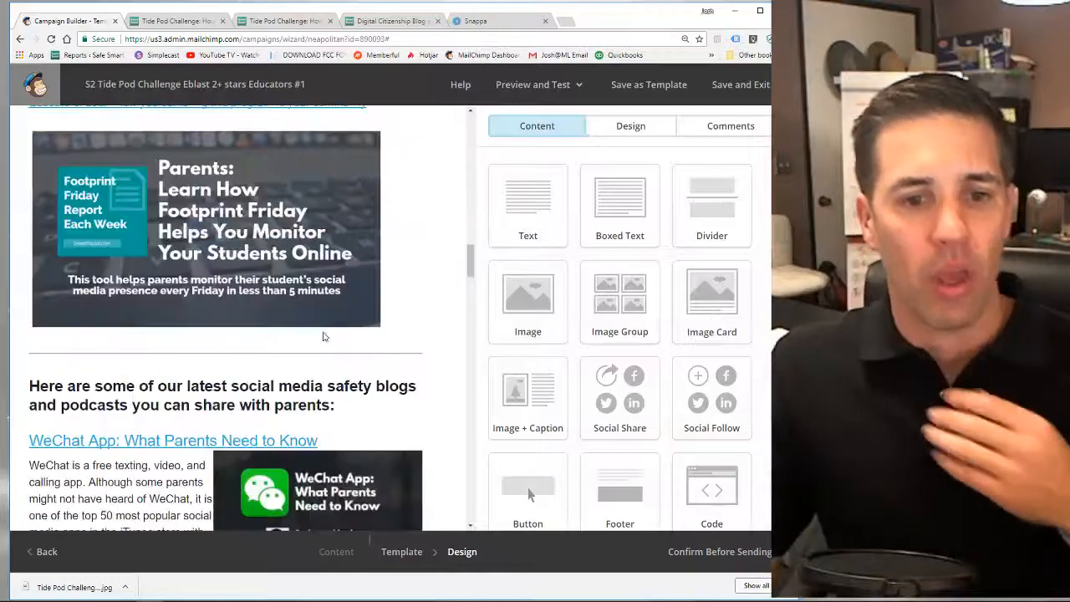
scroll(325, 332, down, 15)
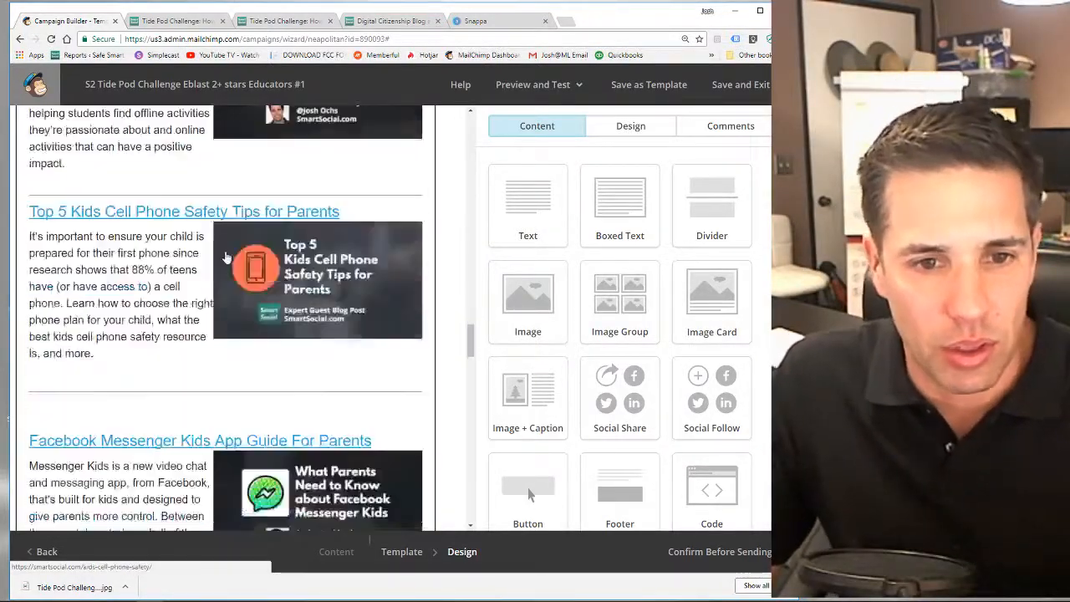
scroll(226, 262, down, 5)
scroll(177, 264, down, 3)
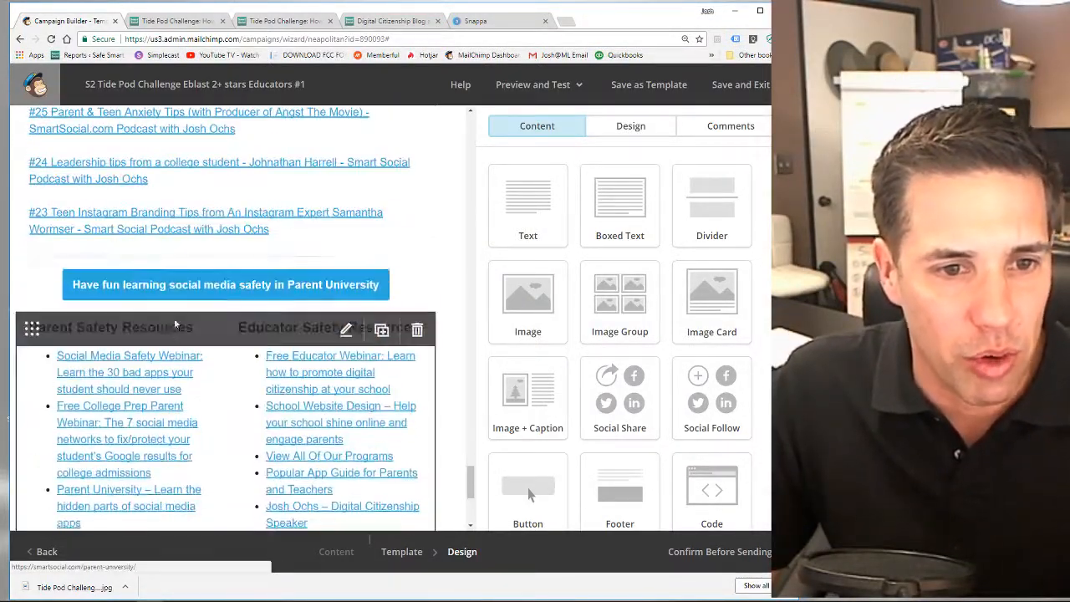
click(417, 331)
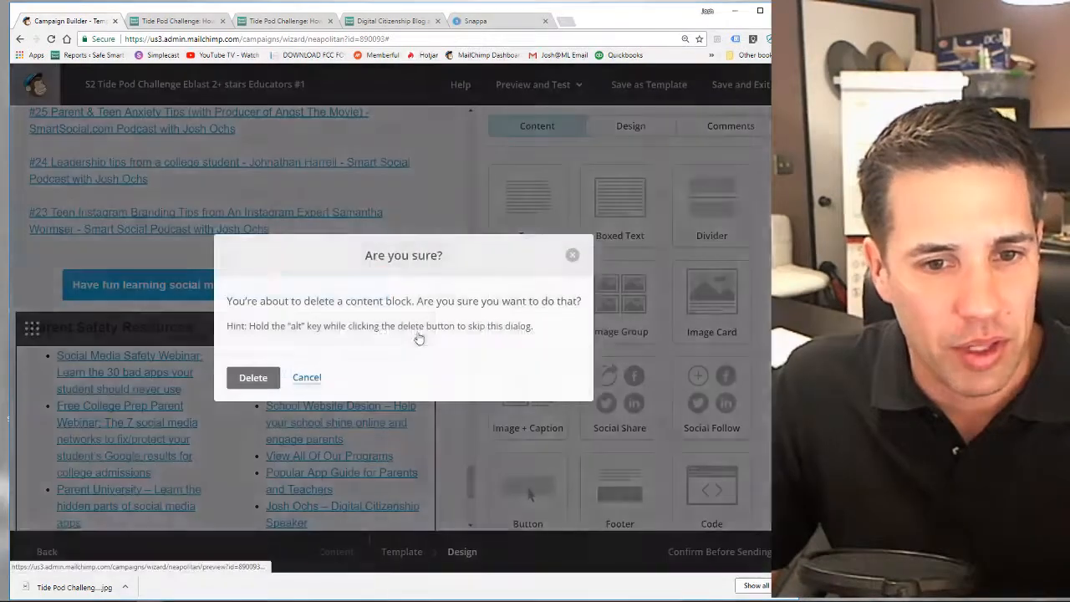
click(255, 379)
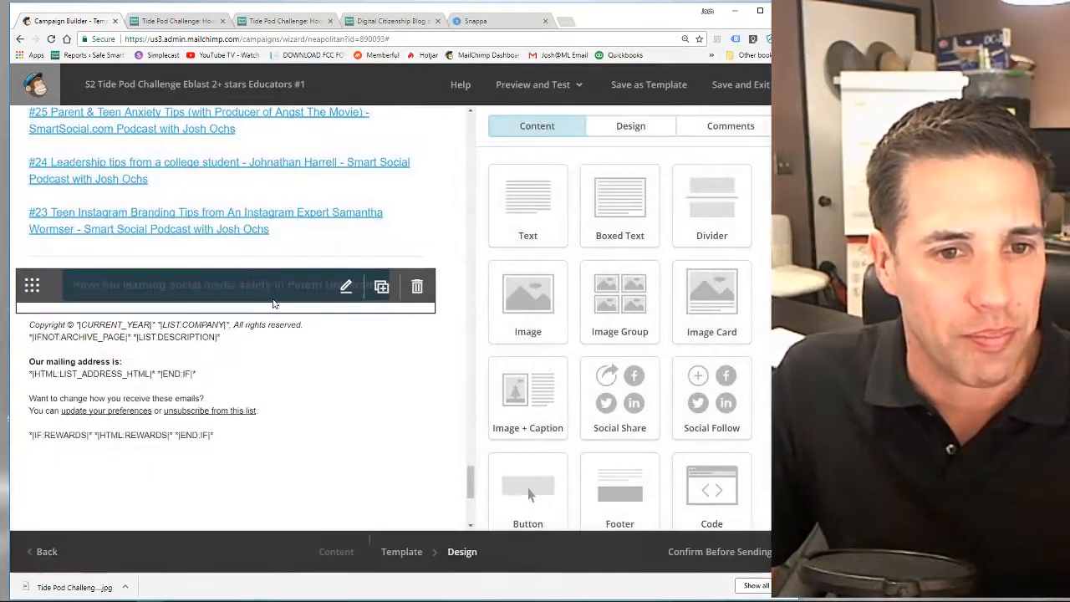
Go to the campaign's podcast episode list and open smartsocialpodcast.com in a new tab.
scroll(234, 292, up, 4)
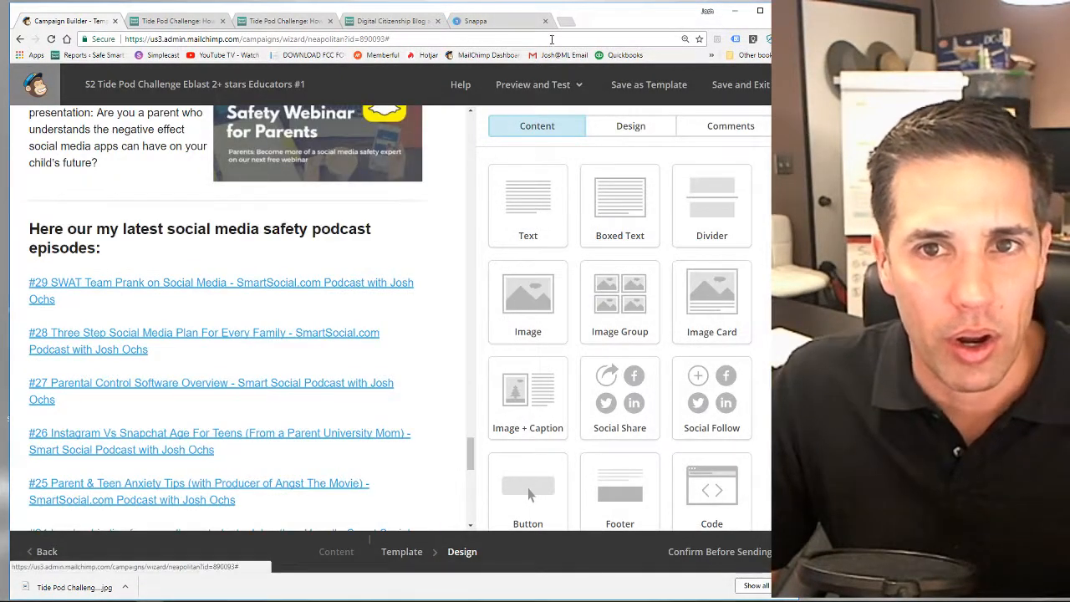
click(565, 21)
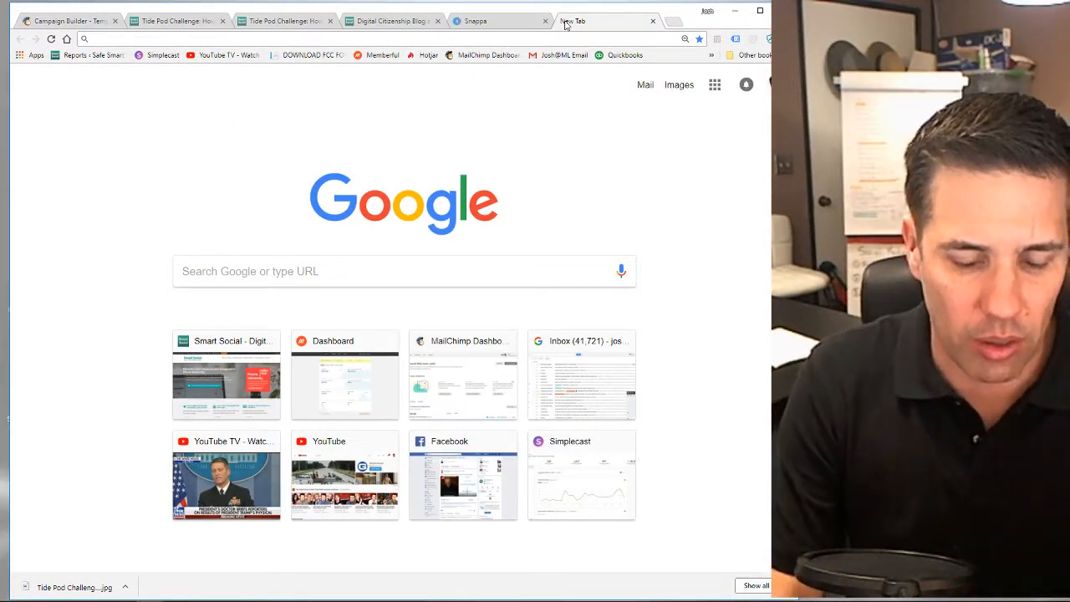
click(160, 57)
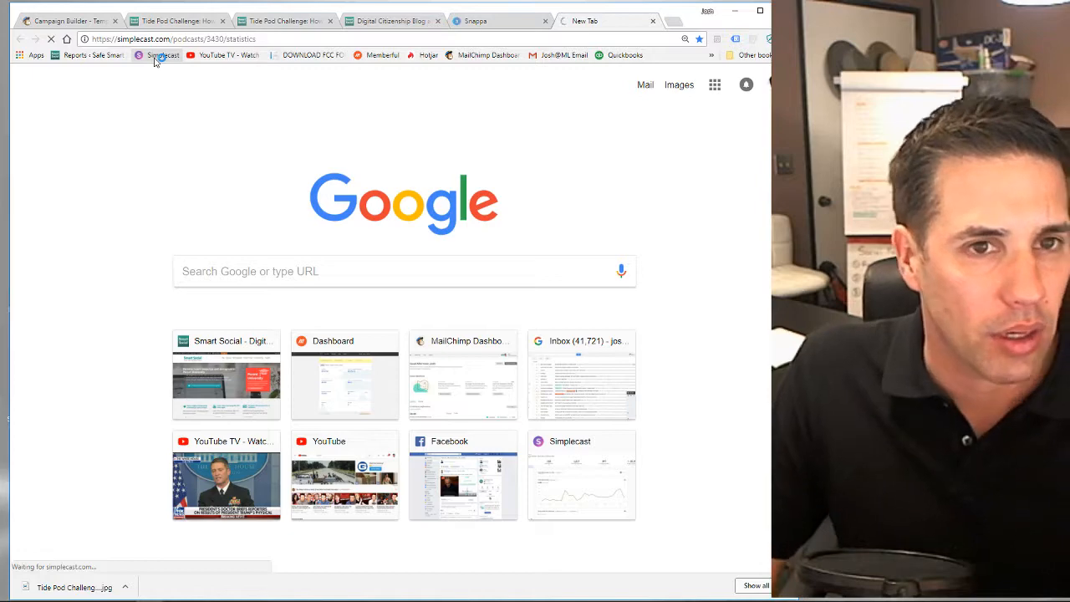
click(537, 39)
text(smart)
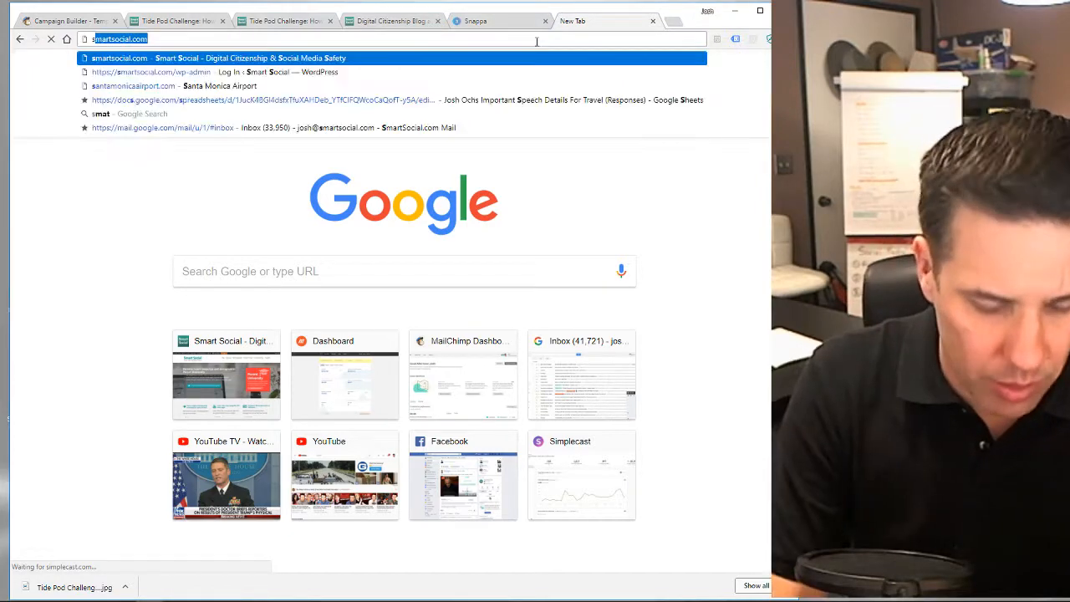
text(socialpo)
key(Return)
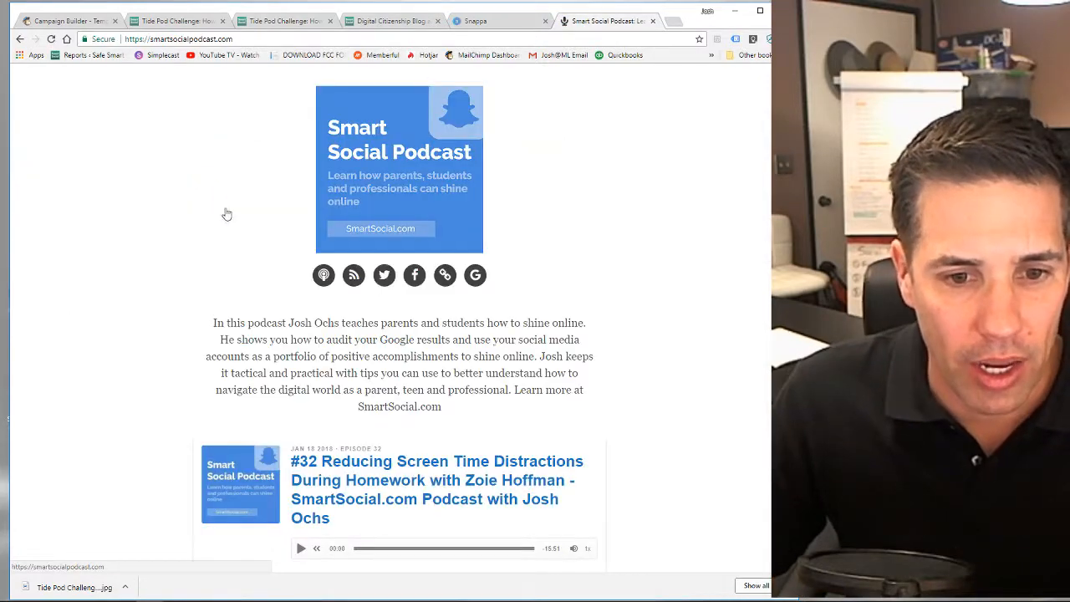
Copy the full title of podcast episode #30, "Talking with Teens About Marijuana", and return to the campaign builder.
scroll(230, 213, down, 9)
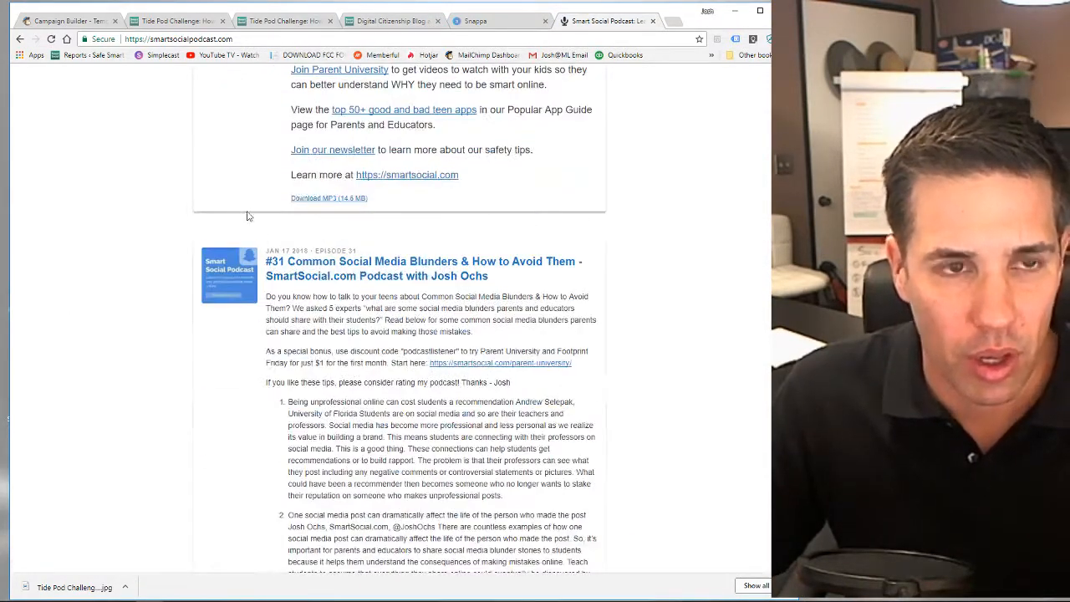
scroll(308, 286, down, 8)
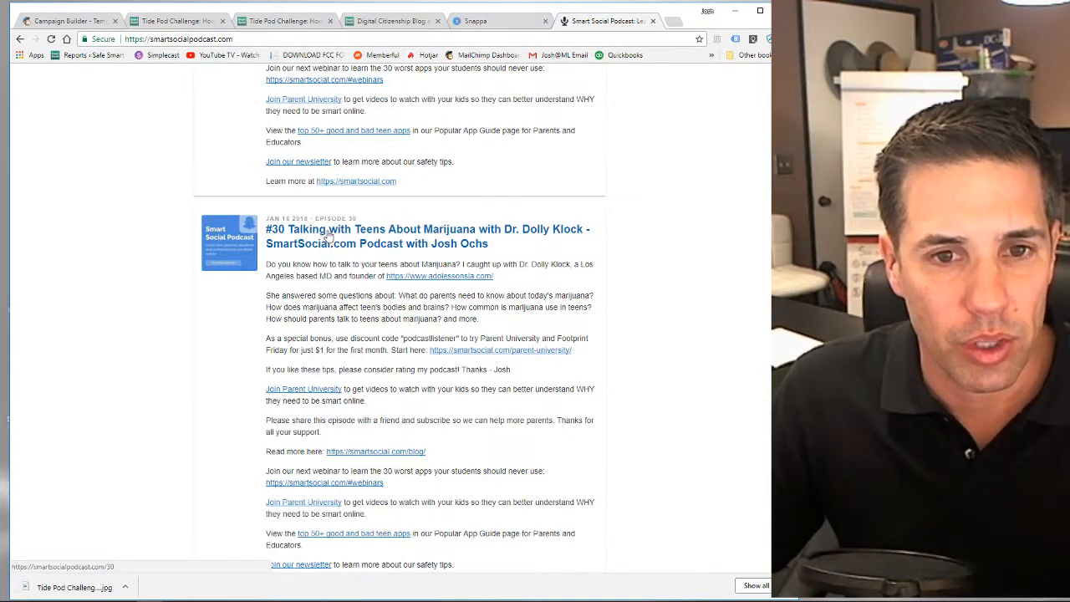
right_click(328, 237)
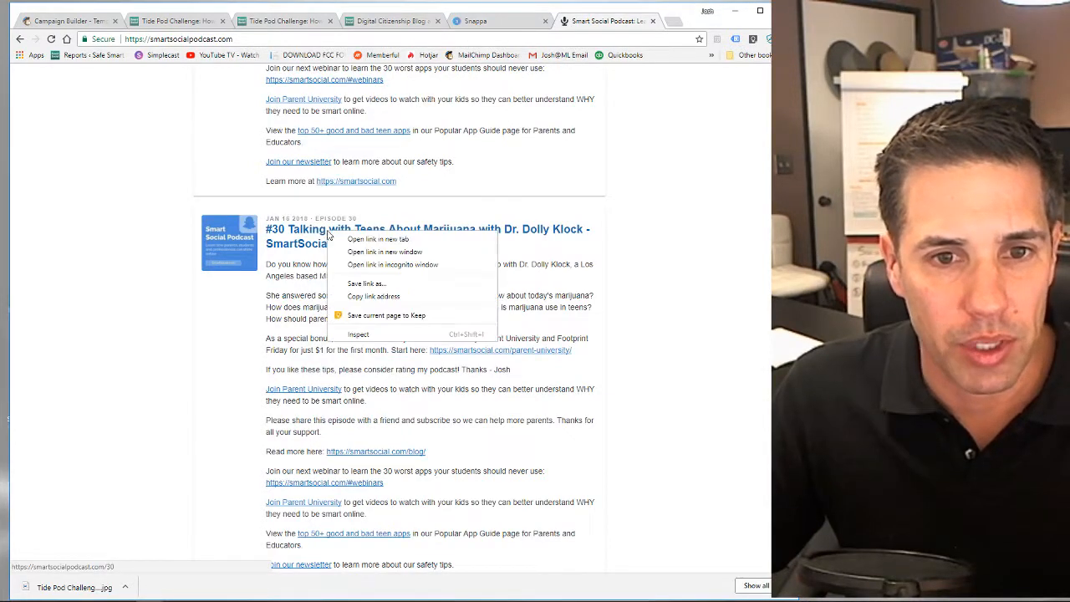
click(549, 243)
drag(490, 244, 275, 230)
key(ctrl+c)
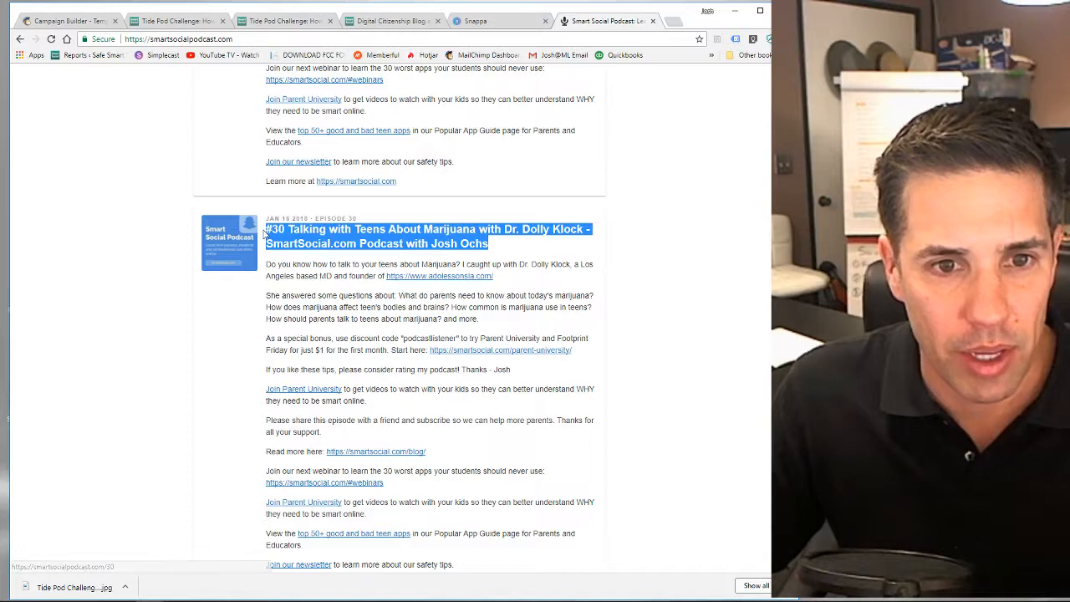
click(63, 21)
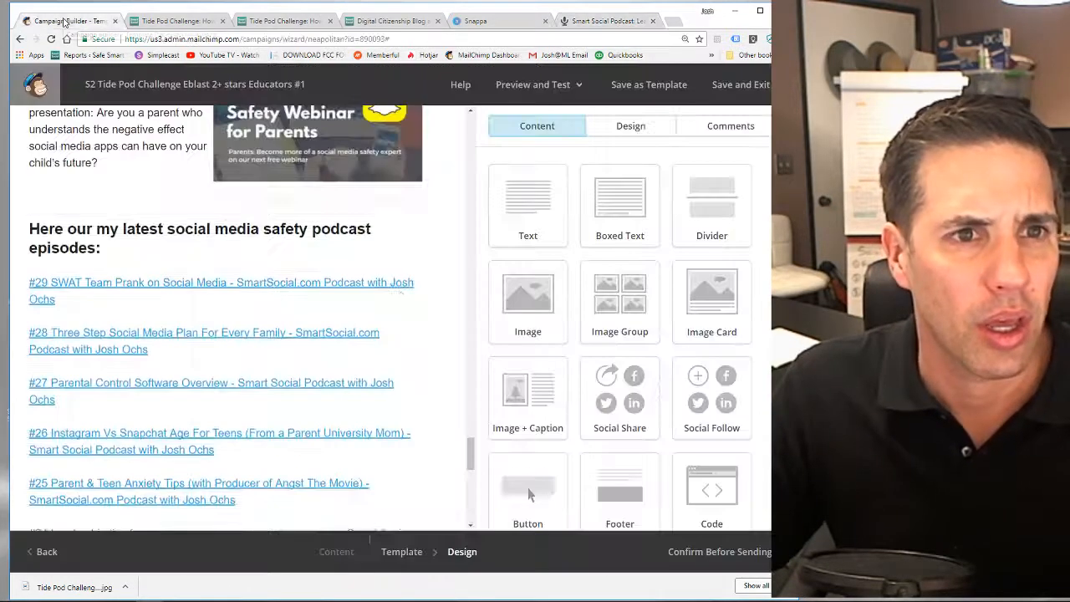
Paste the copied episode #30 title above episode #29 in the campaign's podcast list, followed by a blank line.
click(256, 334)
click(530, 312)
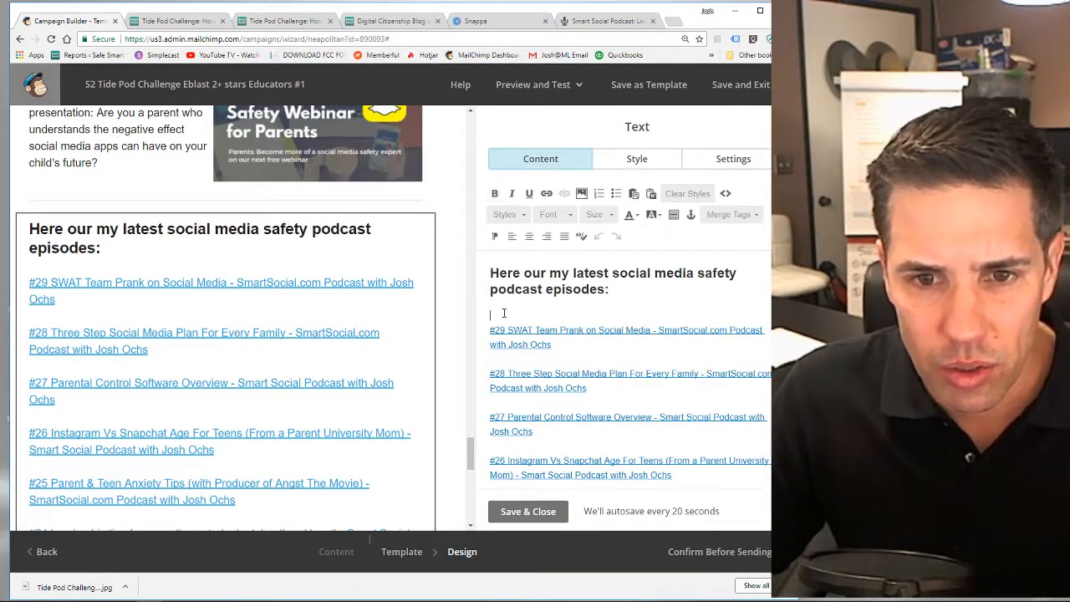
key(ctrl+v)
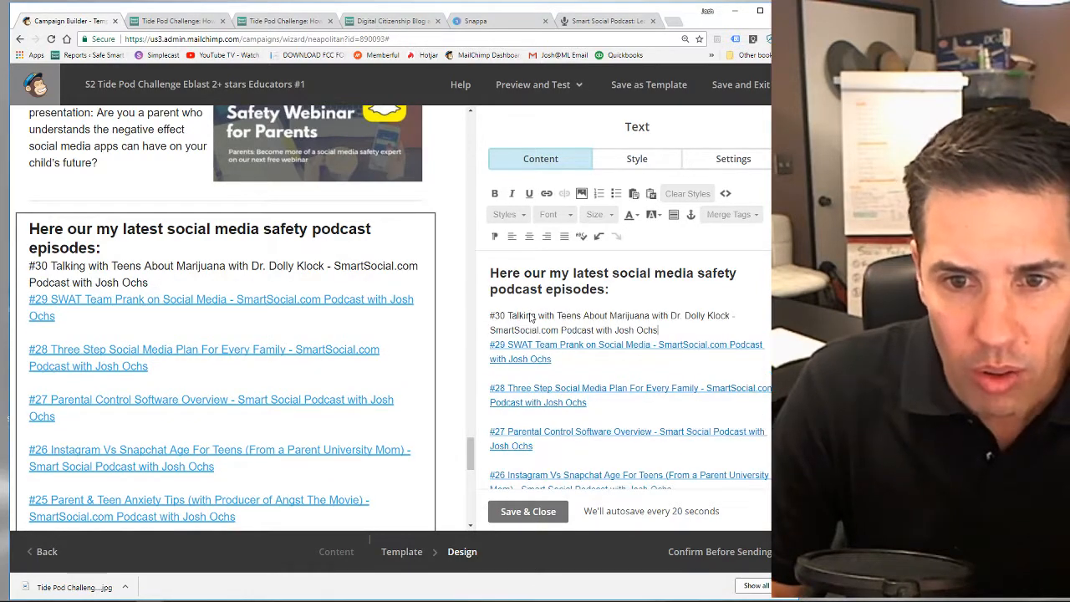
key(Return)
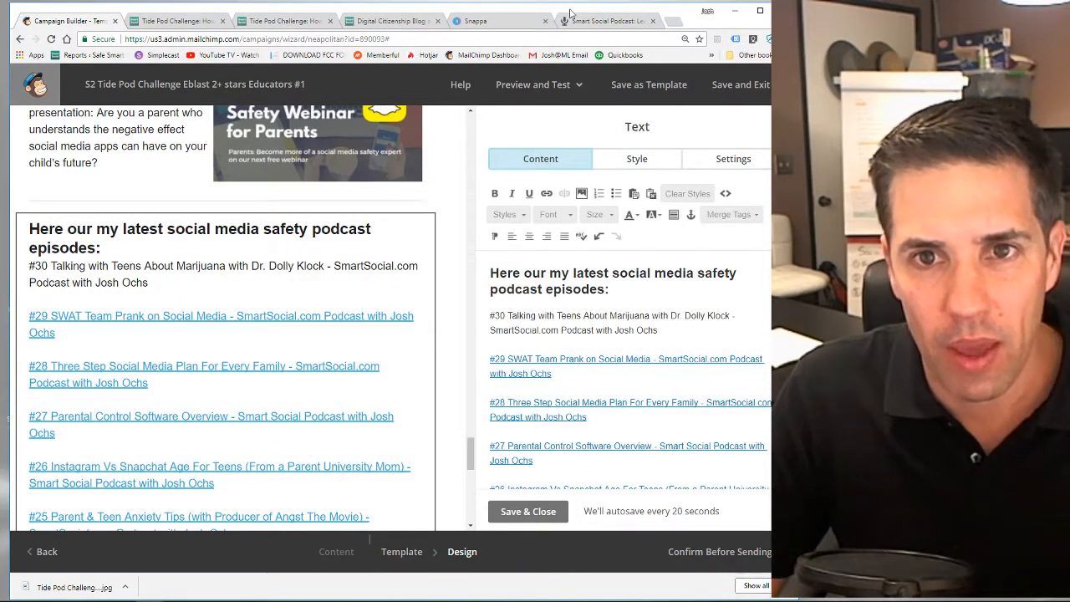
Copy the link address of episode #30 from the podcast site and return to the campaign builder.
click(595, 21)
right_click(419, 245)
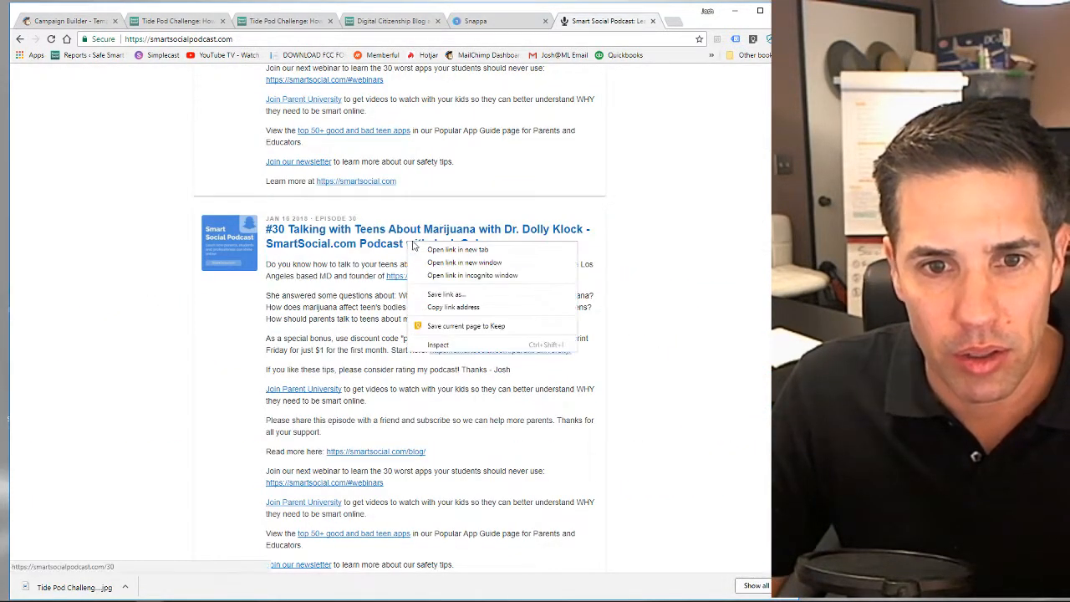
click(468, 307)
click(84, 21)
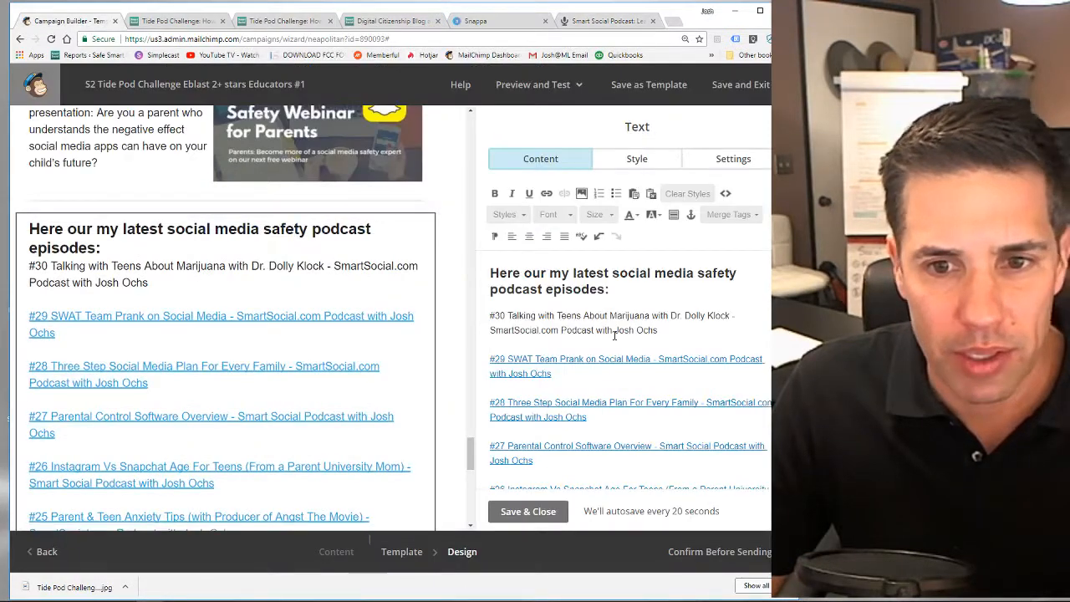
drag(661, 330, 504, 316)
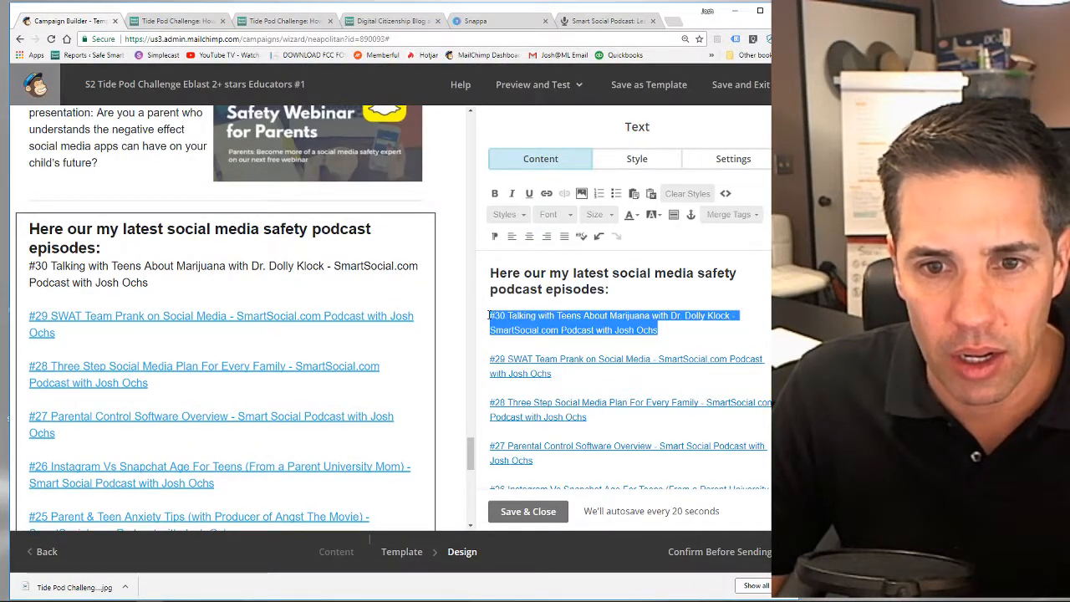
click(546, 193)
key(ctrl+v)
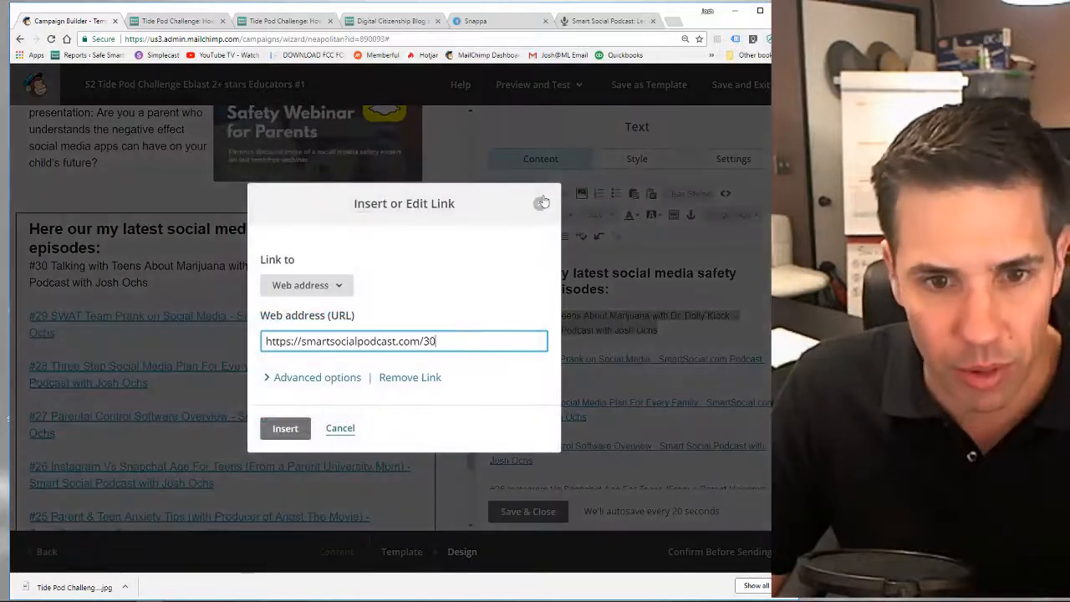
click(288, 378)
click(283, 510)
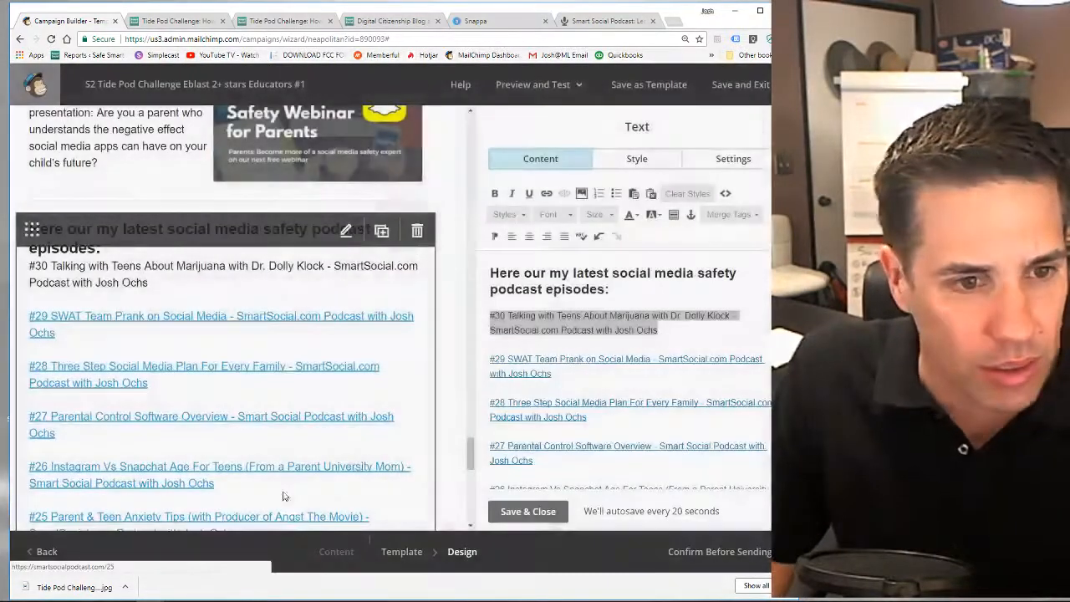
Insert blank space between the podcast episodes heading and the episode #30 entry.
click(529, 319)
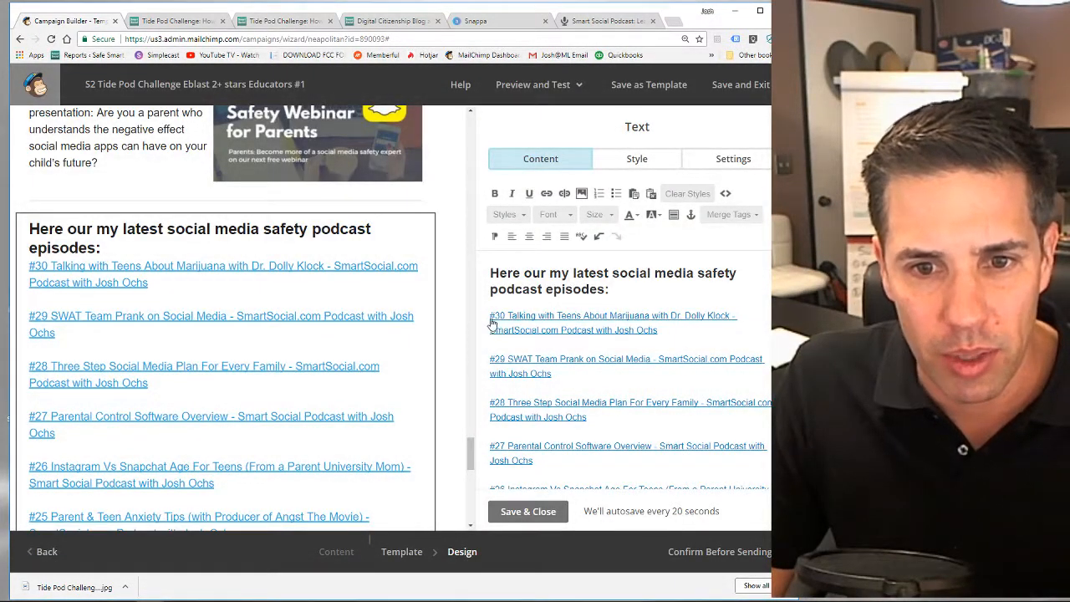
click(489, 317)
key(Return)
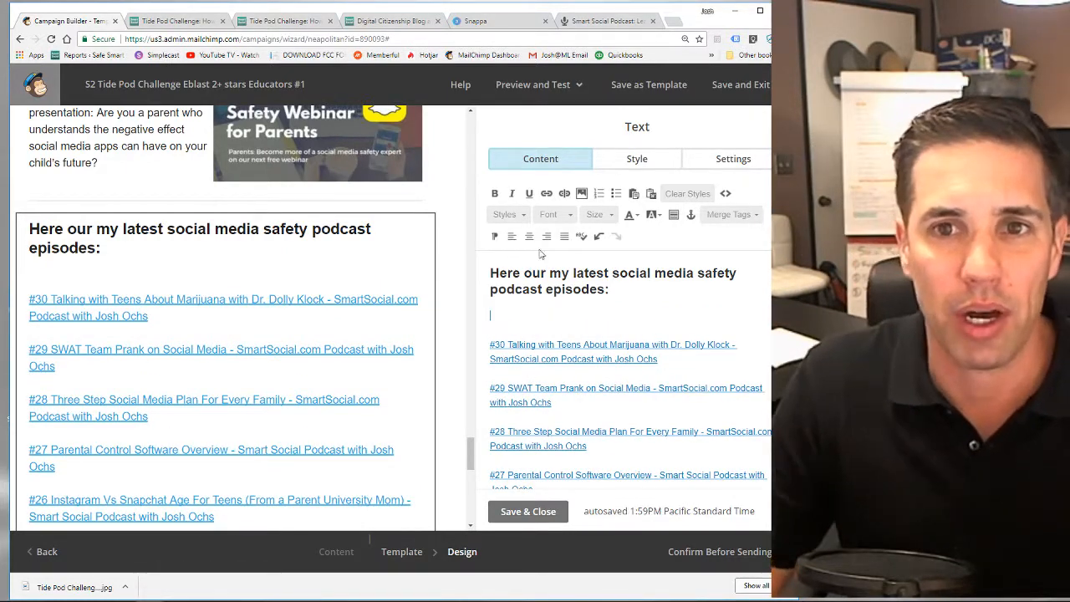
Look through the episode notes on the podcast site and return to the campaign builder.
click(593, 21)
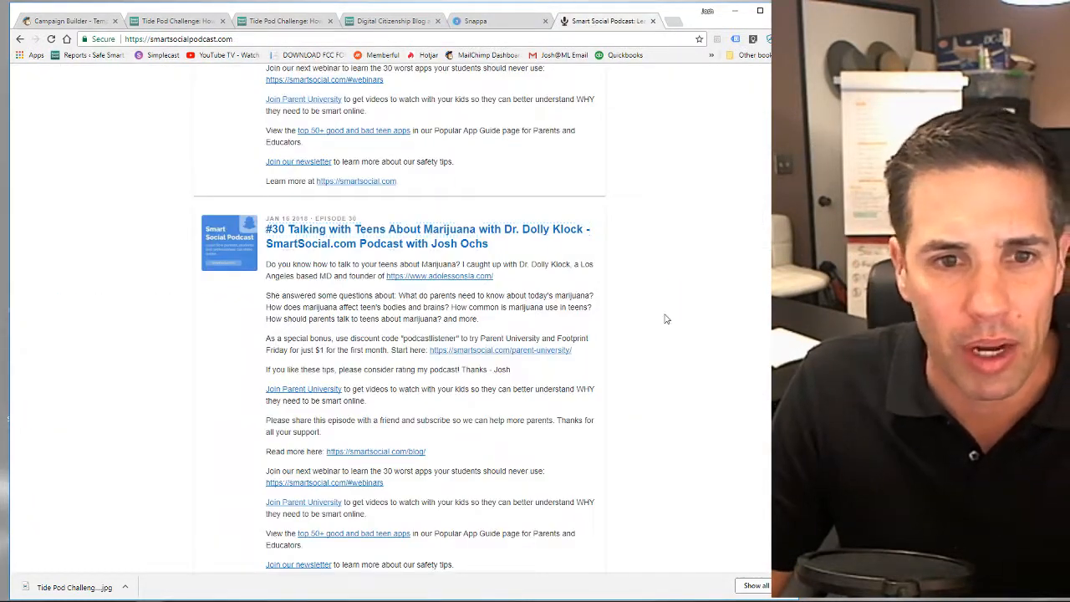
scroll(667, 318, down, 10)
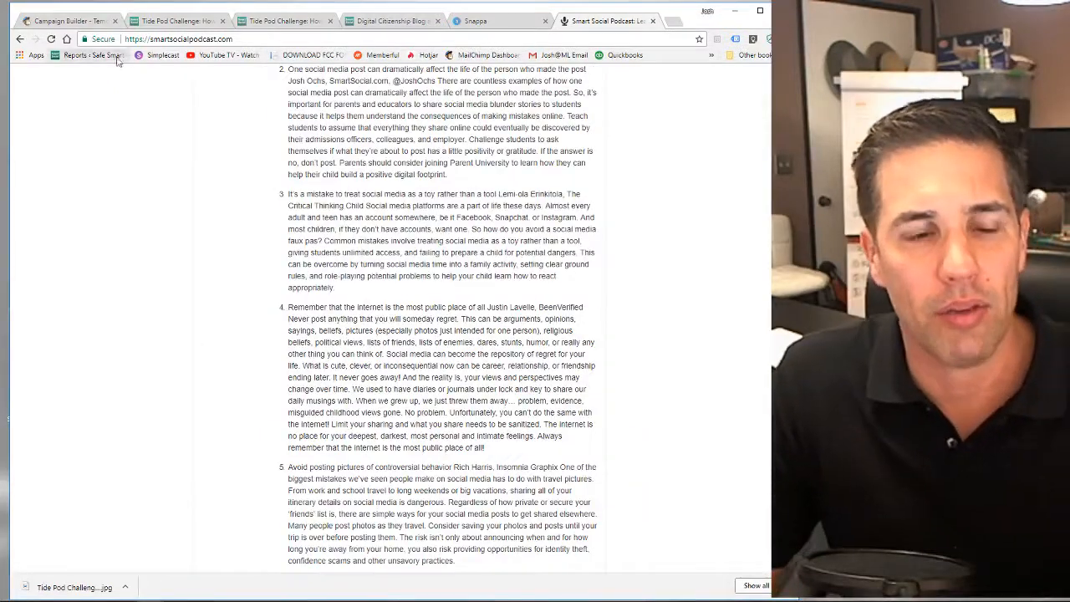
click(75, 21)
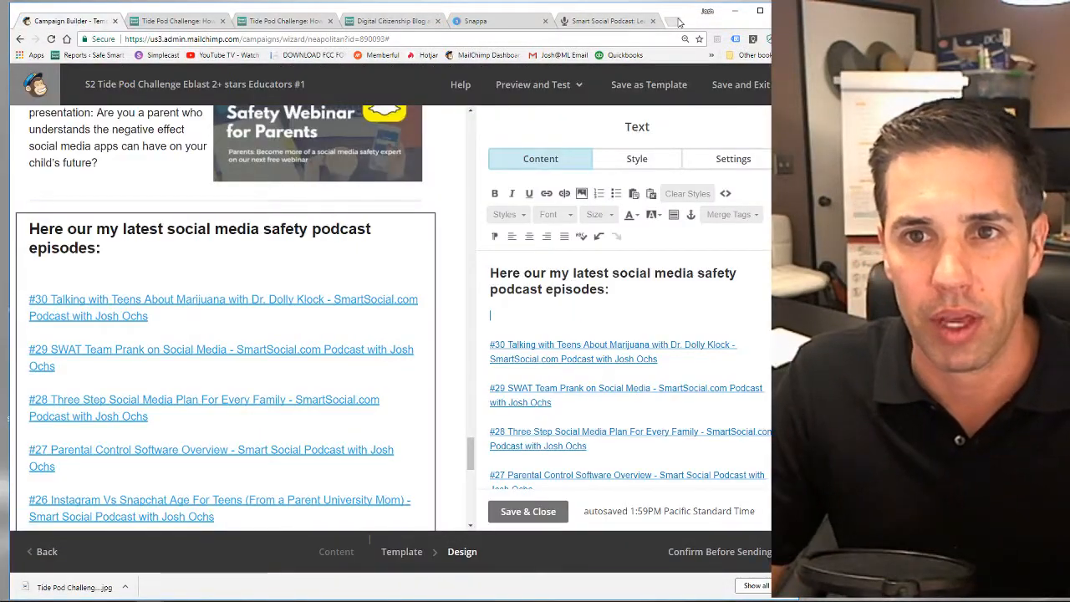
Open the author's personal website in a new tab and go to the "Light, Bright and Polite" book page from the Young Professionals cover.
text(joshochs.com)
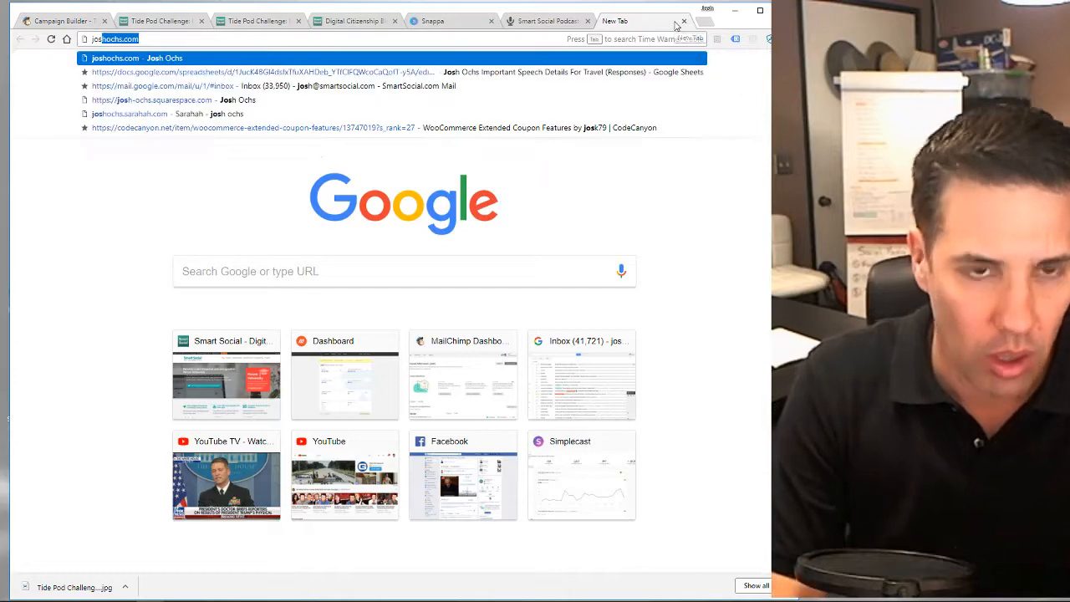
key(Return)
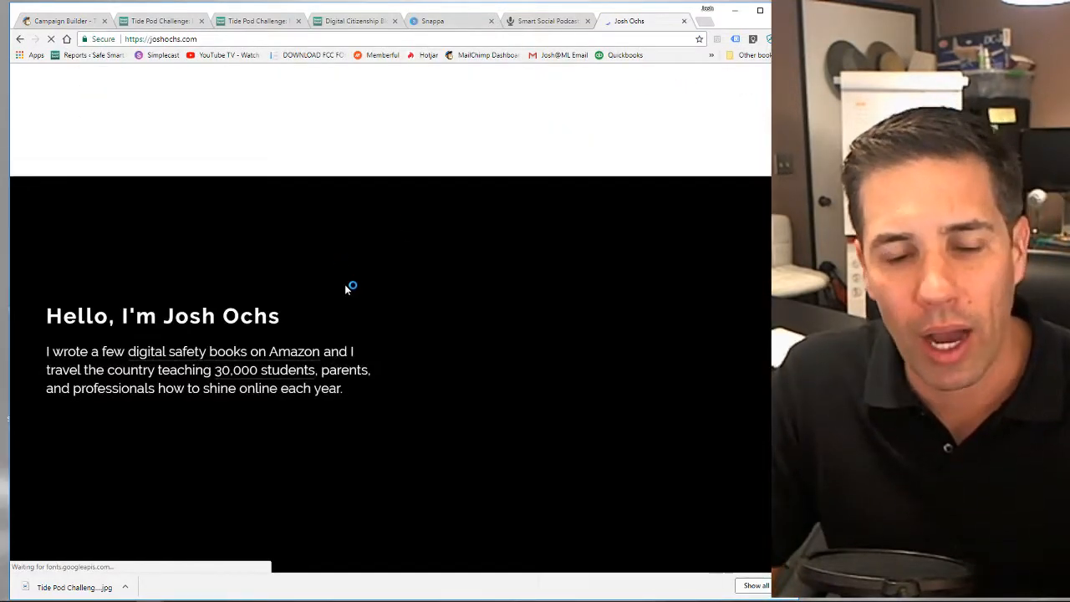
scroll(483, 286, down, 10)
scroll(483, 289, down, 8)
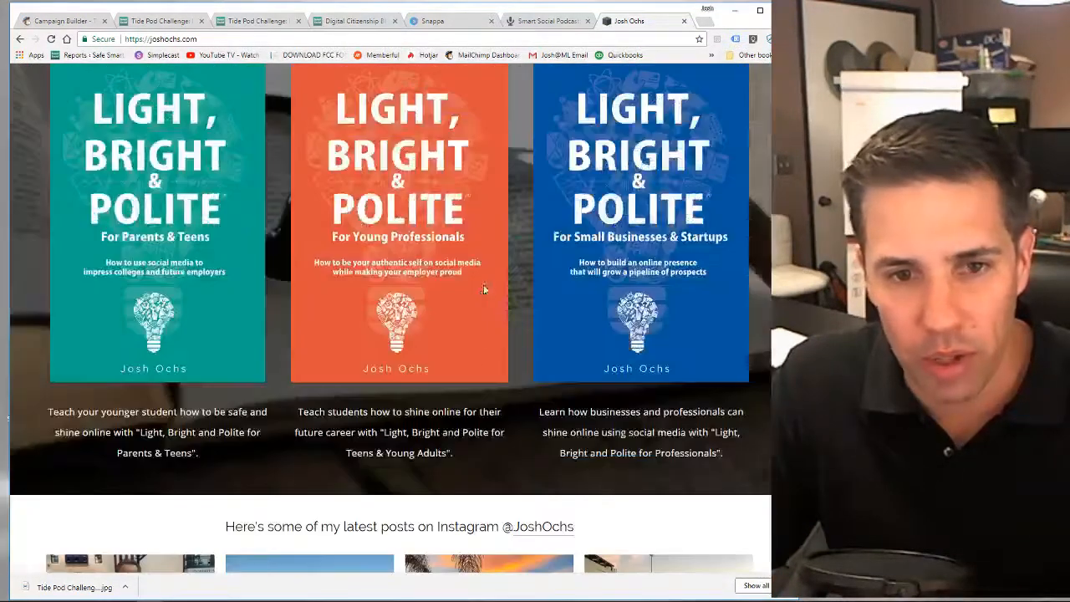
scroll(483, 289, up, 2)
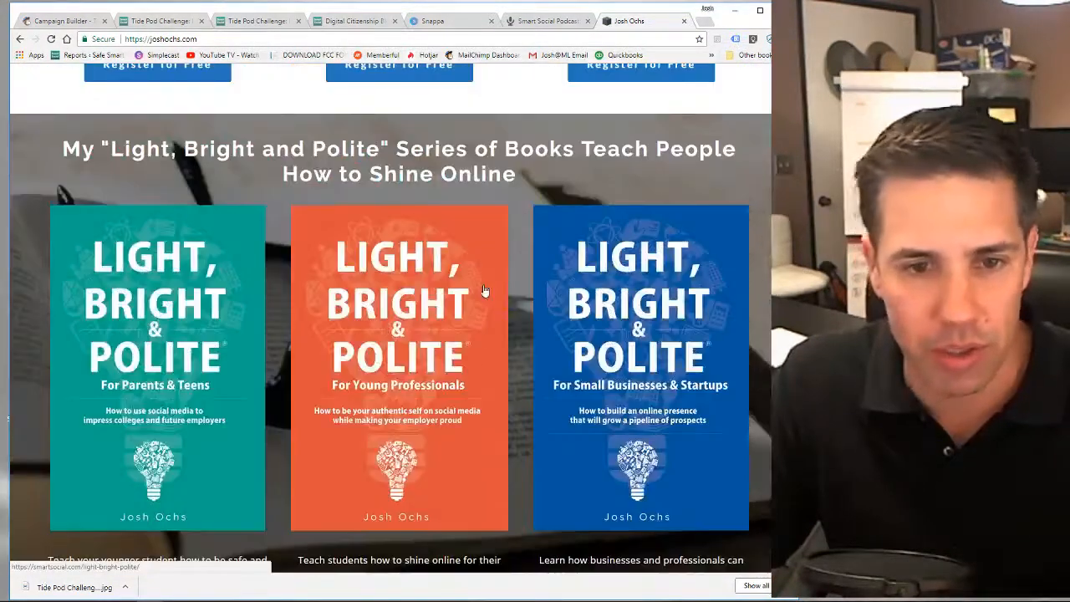
click(380, 351)
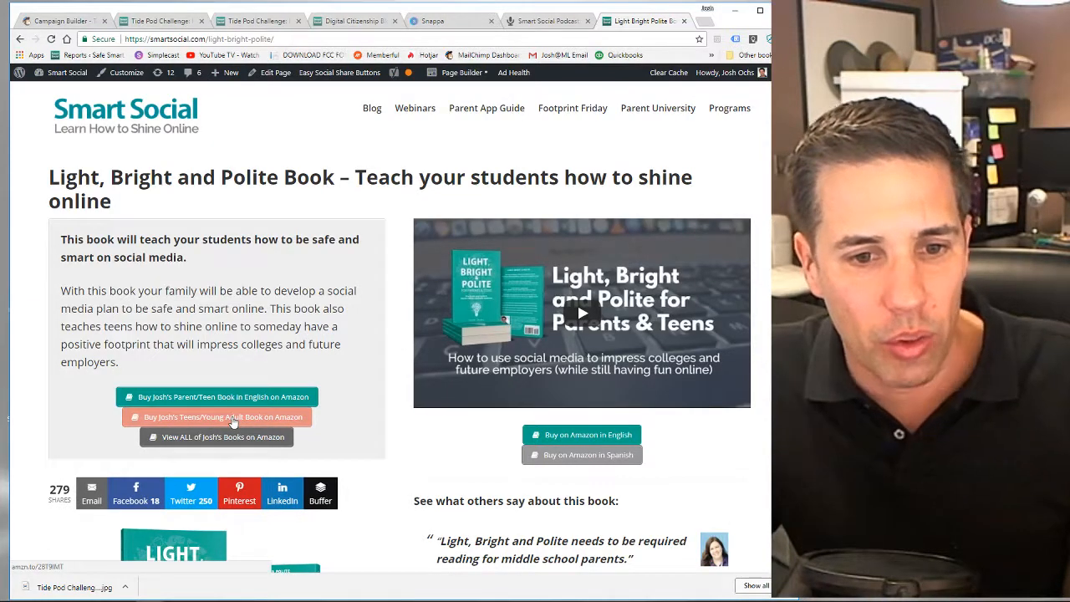
Open the Teens/Young Adult book's Amazon listing and examine its star rating breakdown.
click(233, 422)
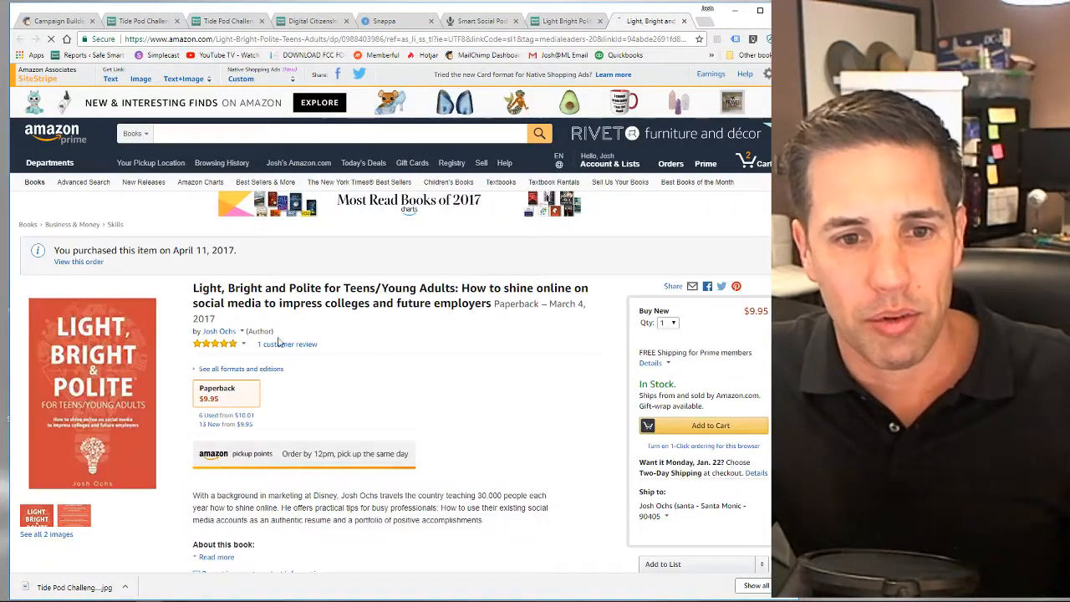
mouse_move(216, 352)
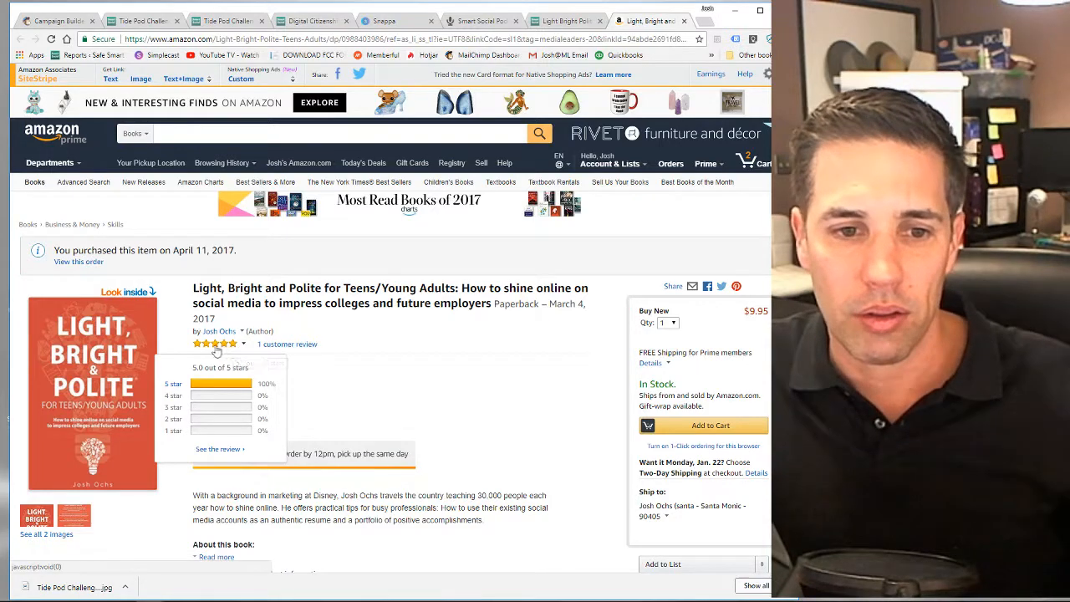
scroll(390, 346, down, 4)
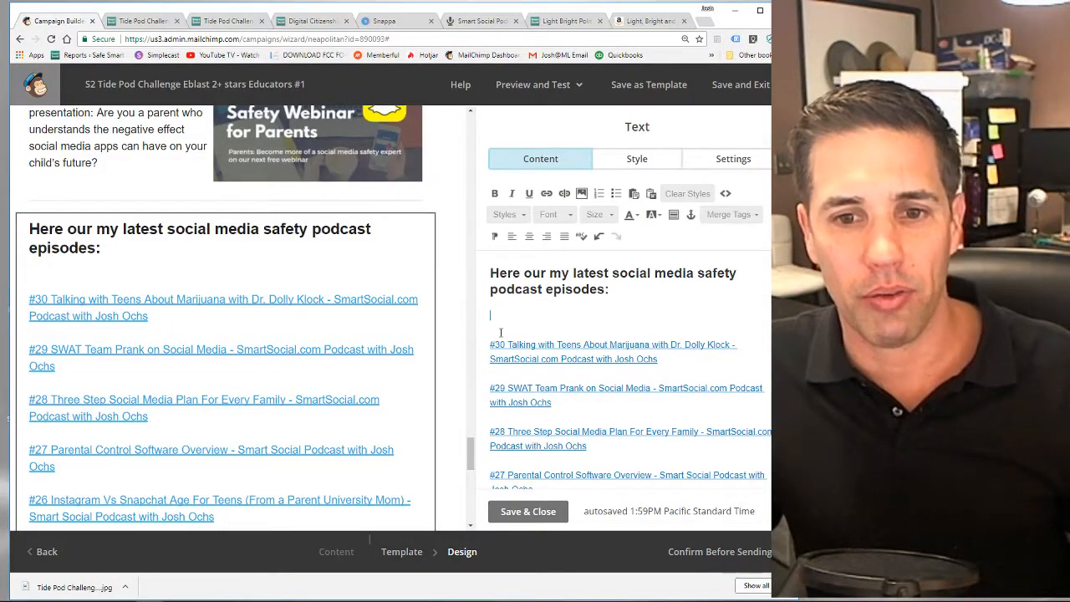
Copy the full title of episode #31, "Common Social Media Blunders & How to Avoid Them", from the podcast site and return to the campaign builder.
click(494, 316)
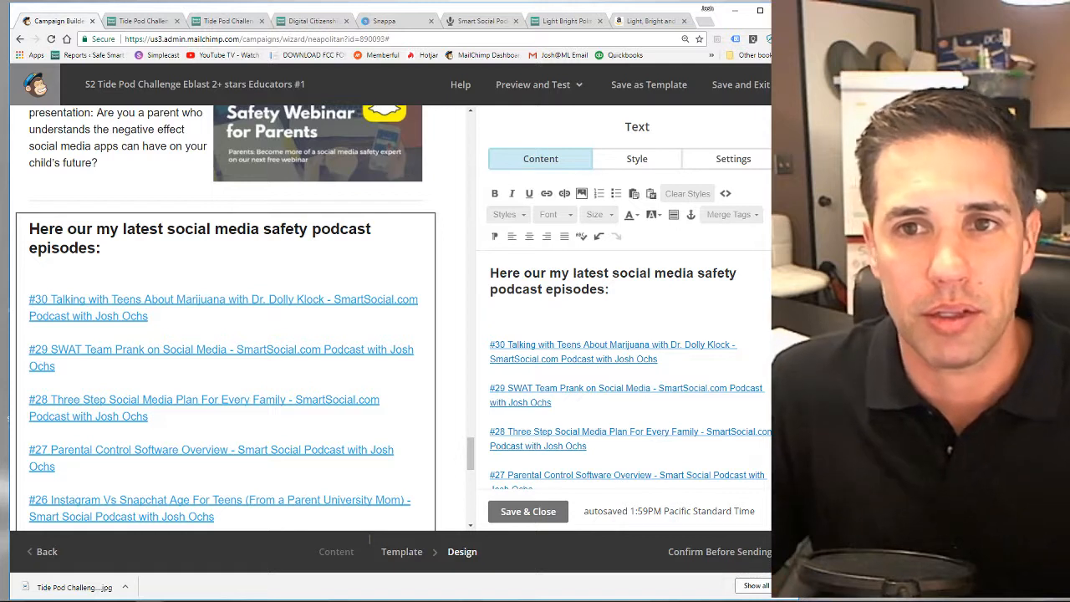
click(566, 21)
click(483, 25)
scroll(389, 239, up, 8)
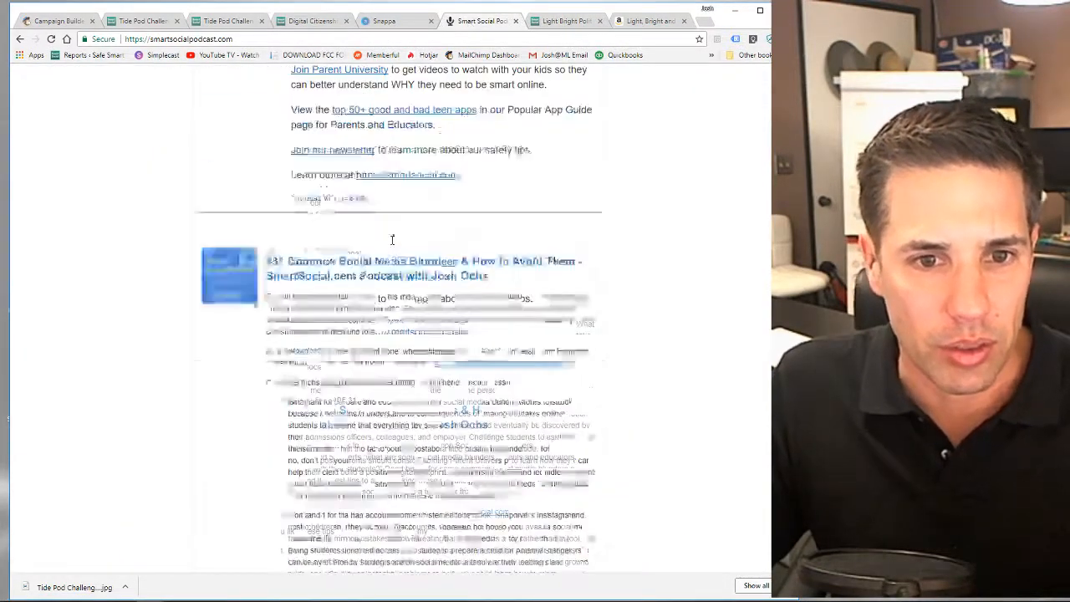
drag(498, 428, 259, 418)
key(ctrl+c)
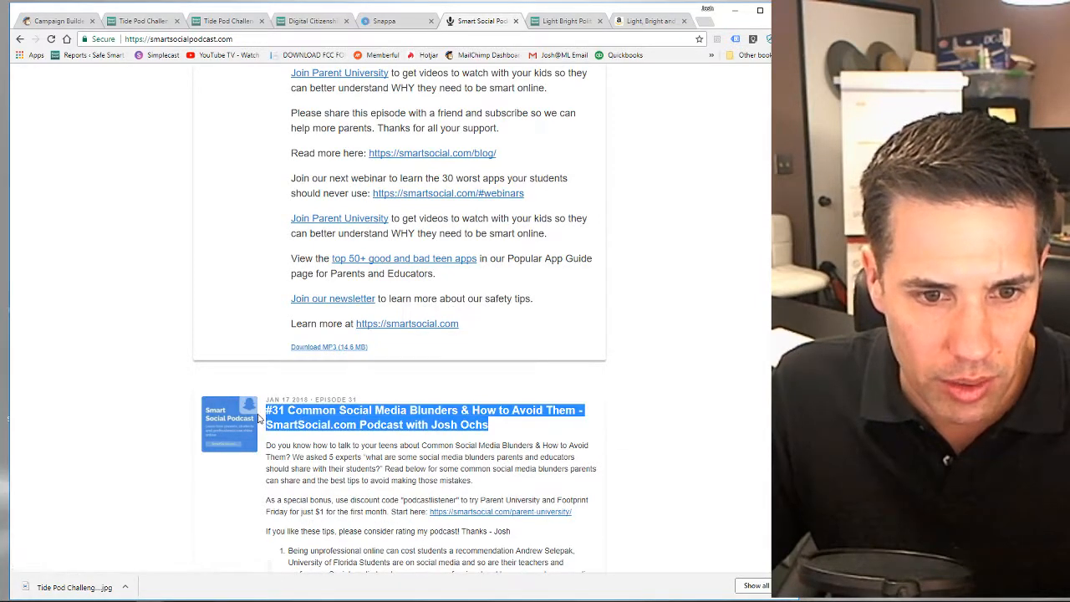
click(40, 23)
Paste the episode #31 title on the blank line above episode #30 in the podcast list.
click(516, 316)
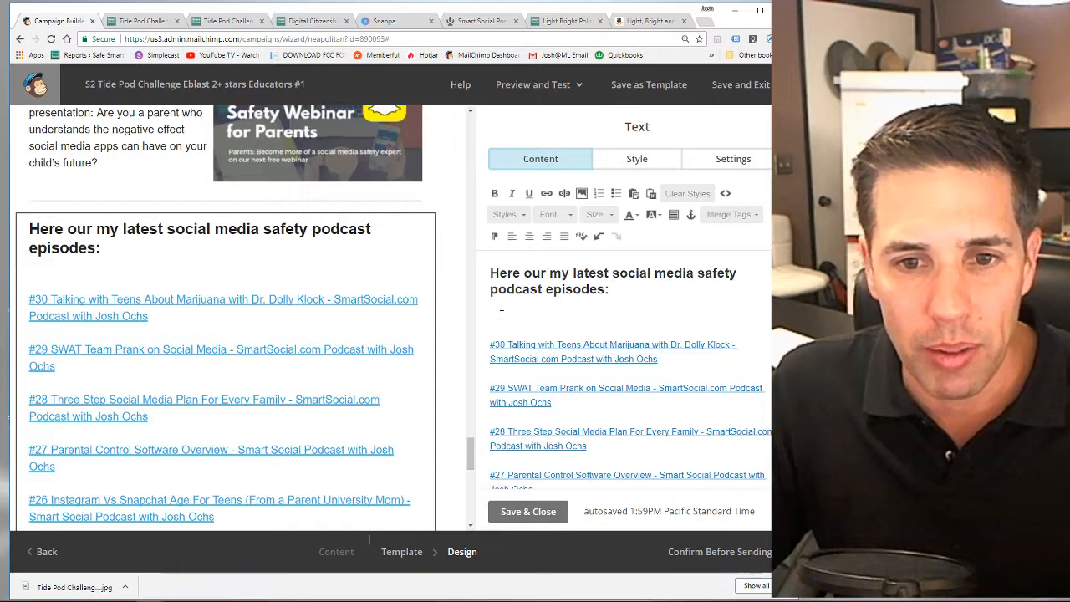
key(ctrl+v)
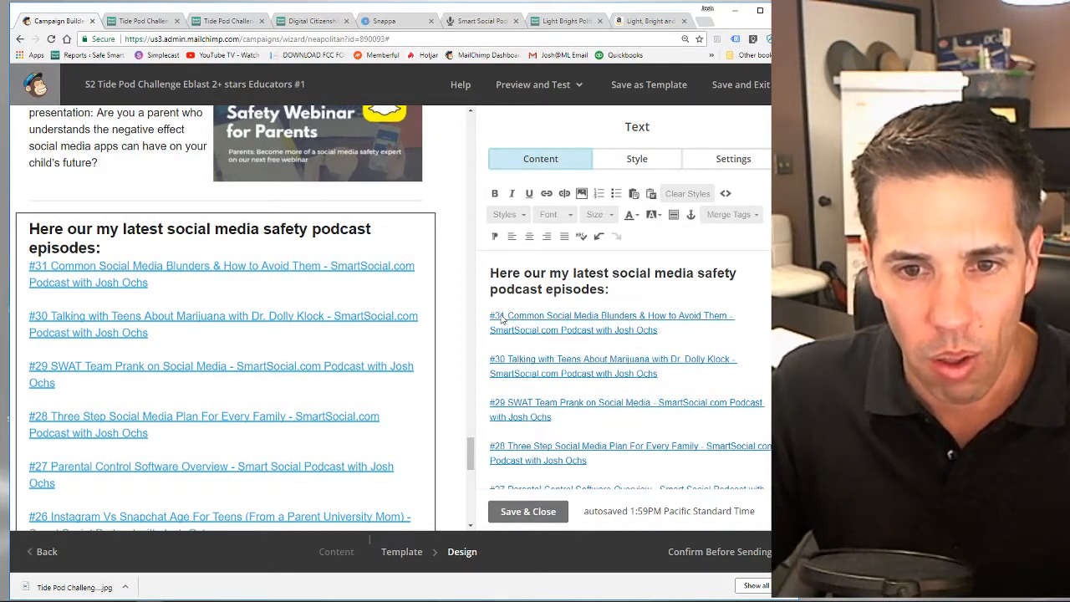
key(ctrl+z)
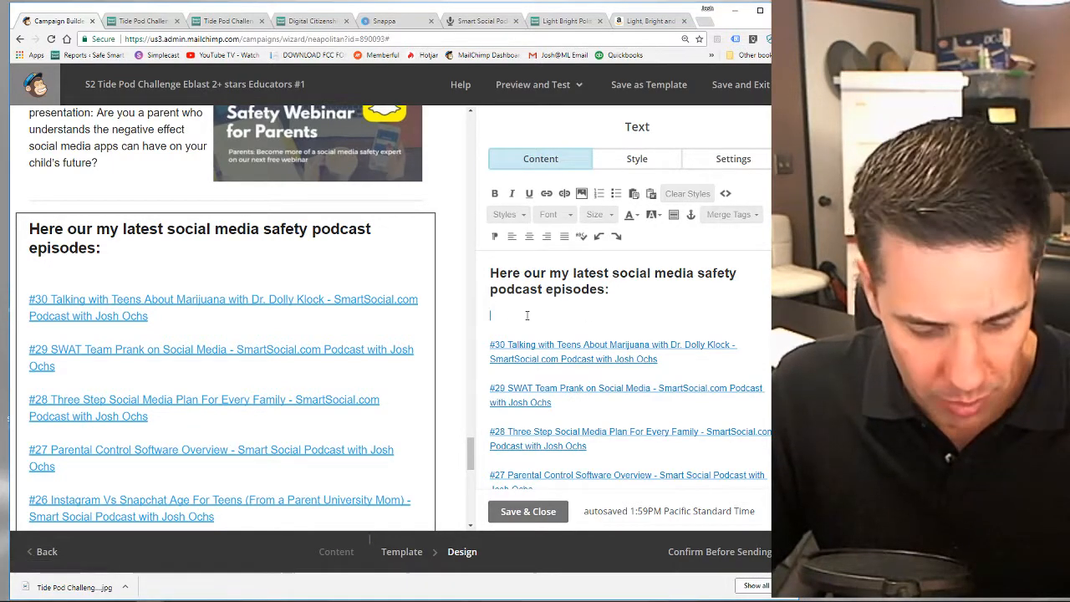
key(ctrl+v)
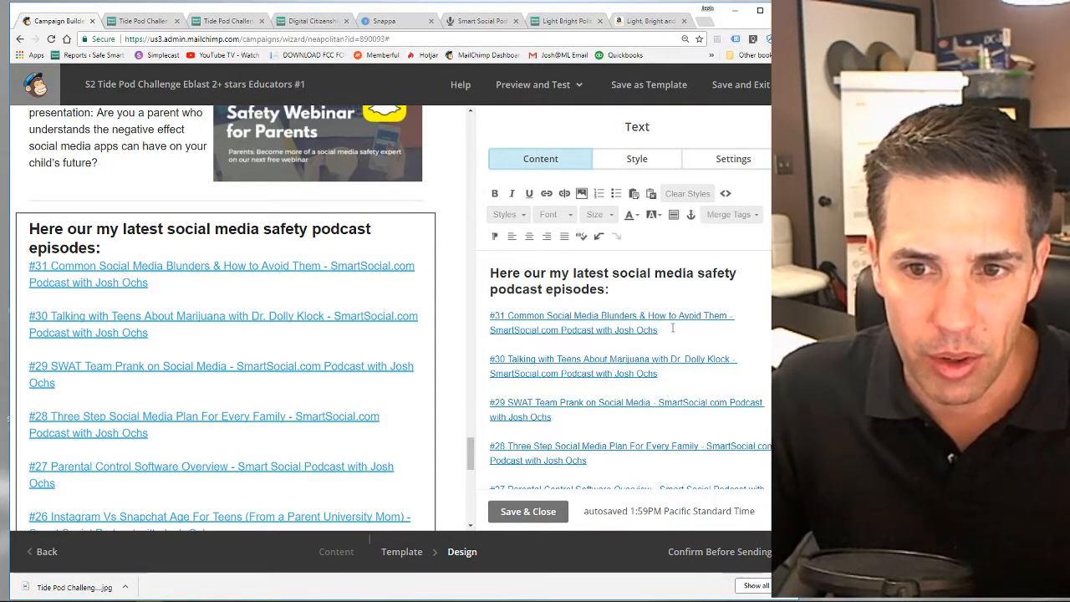
Replace the linked episode #31 title with an unlinked plain-text copy directly under the podcast episodes heading.
drag(672, 329, 512, 311)
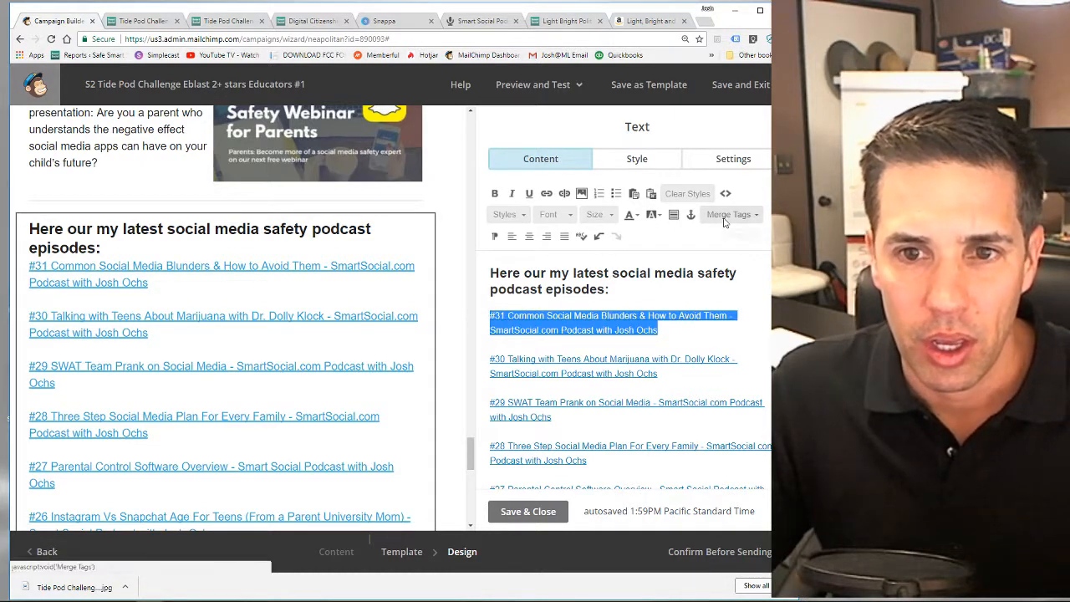
click(577, 332)
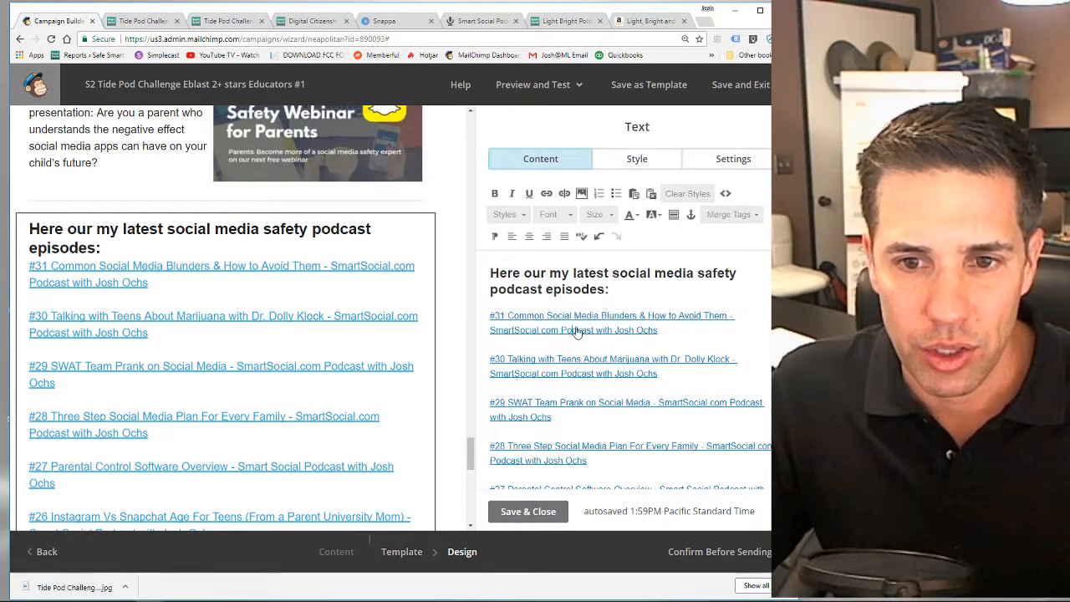
drag(658, 330, 482, 321)
key(ctrl+c)
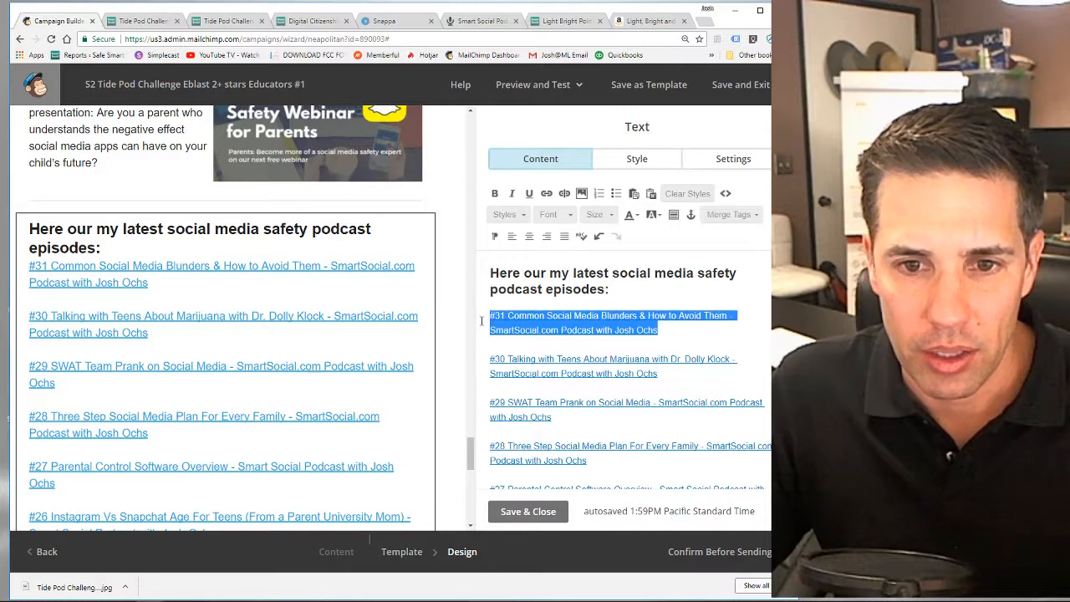
click(620, 293)
key(Return)
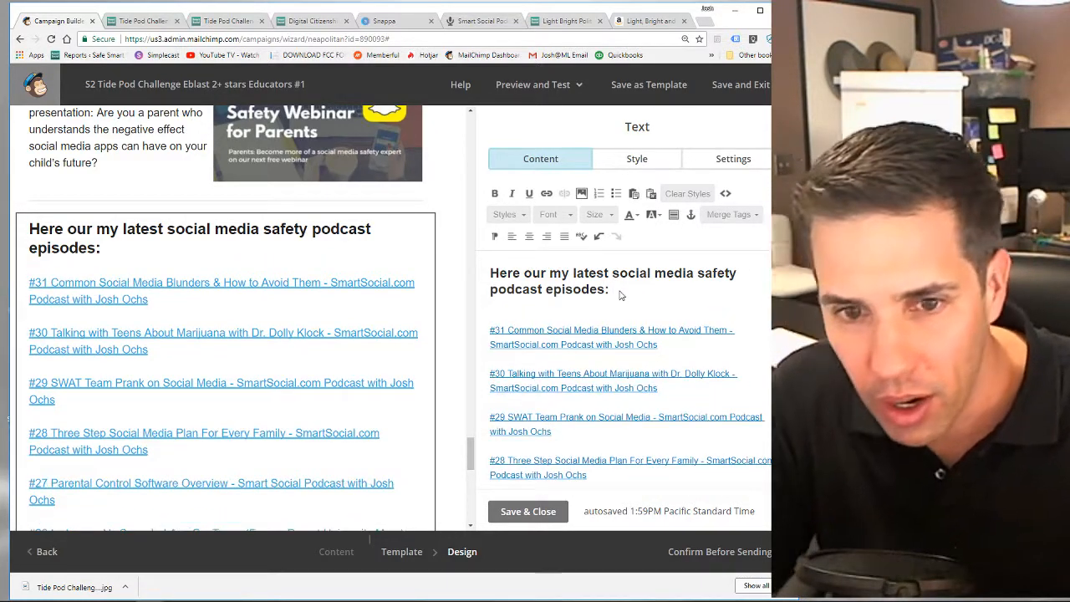
key(ctrl+v)
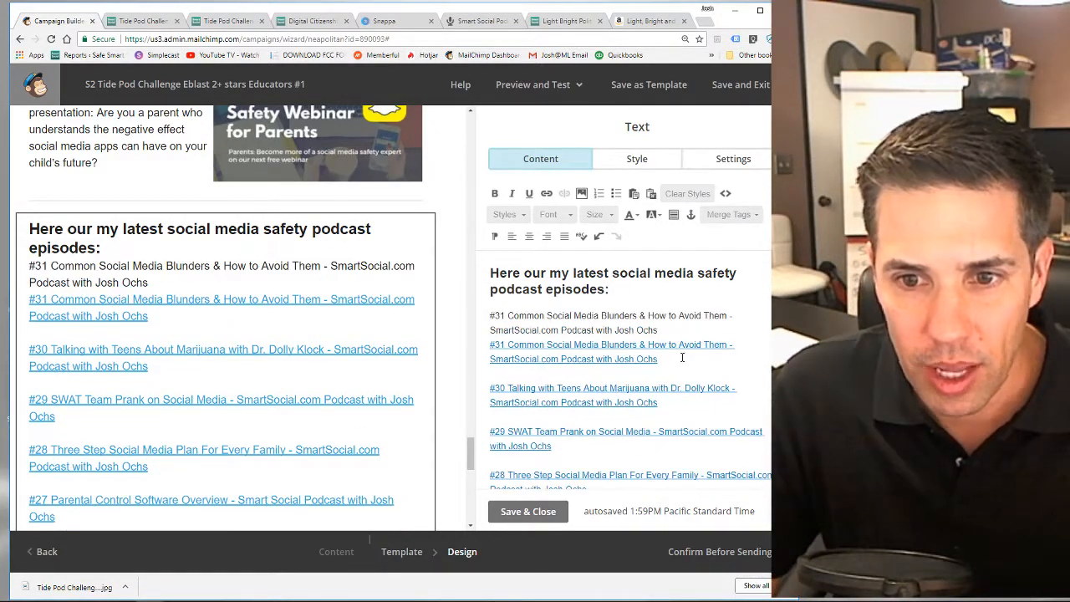
drag(611, 355, 462, 355)
key(BackSpace)
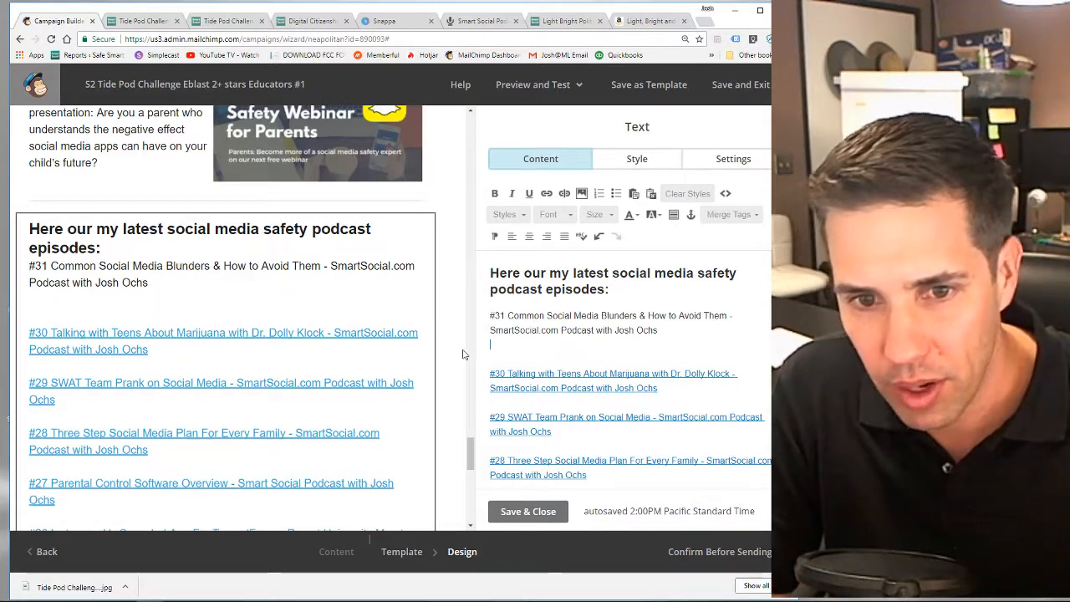
Copy the link address of the episode #31 title on the podcast site and return to the campaign builder.
click(482, 20)
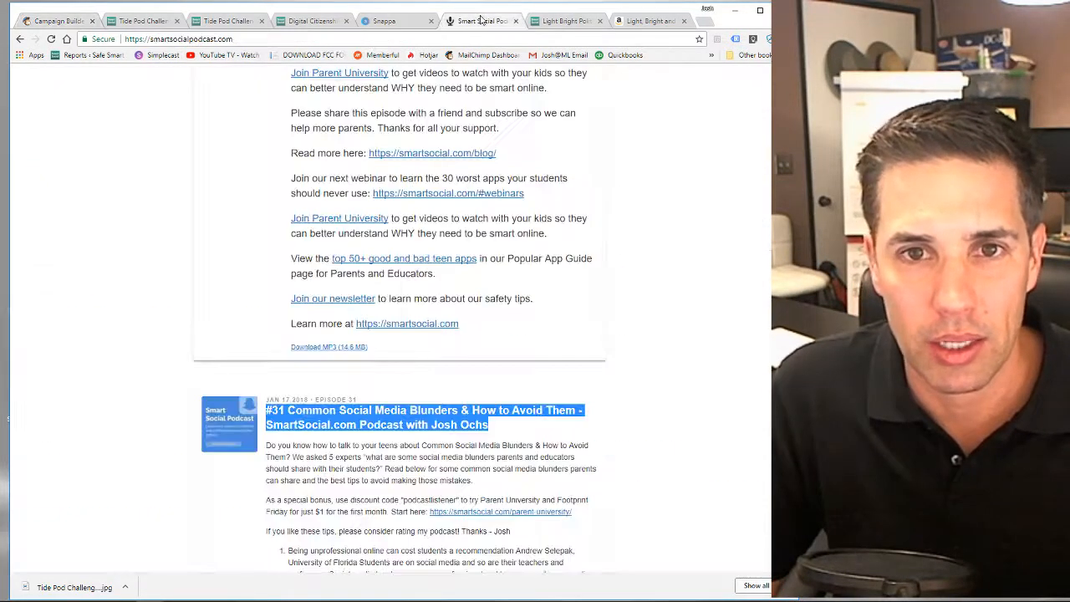
click(654, 379)
right_click(451, 414)
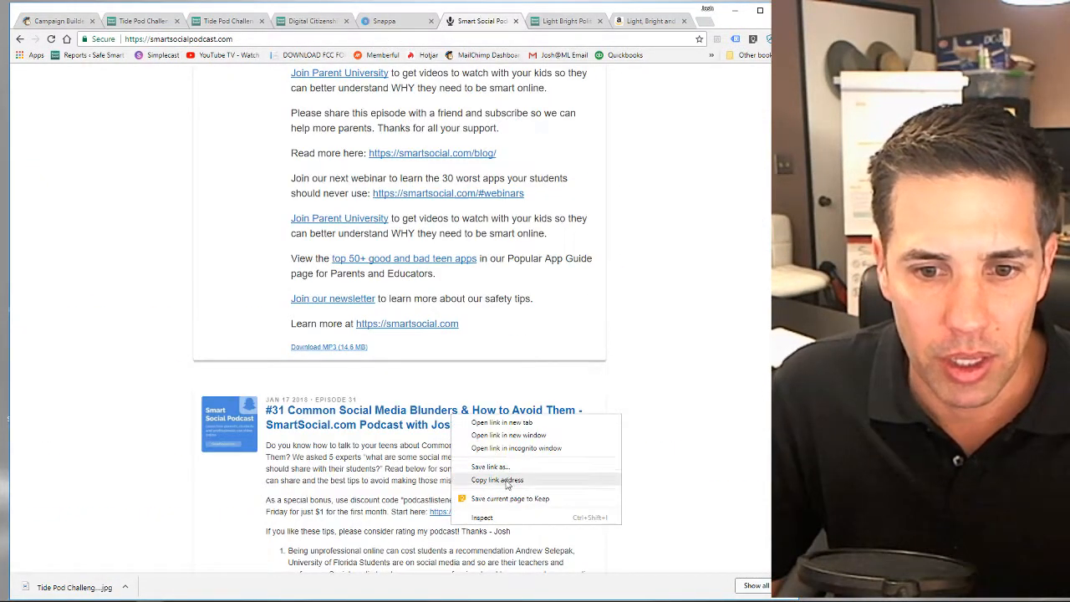
click(507, 481)
click(58, 20)
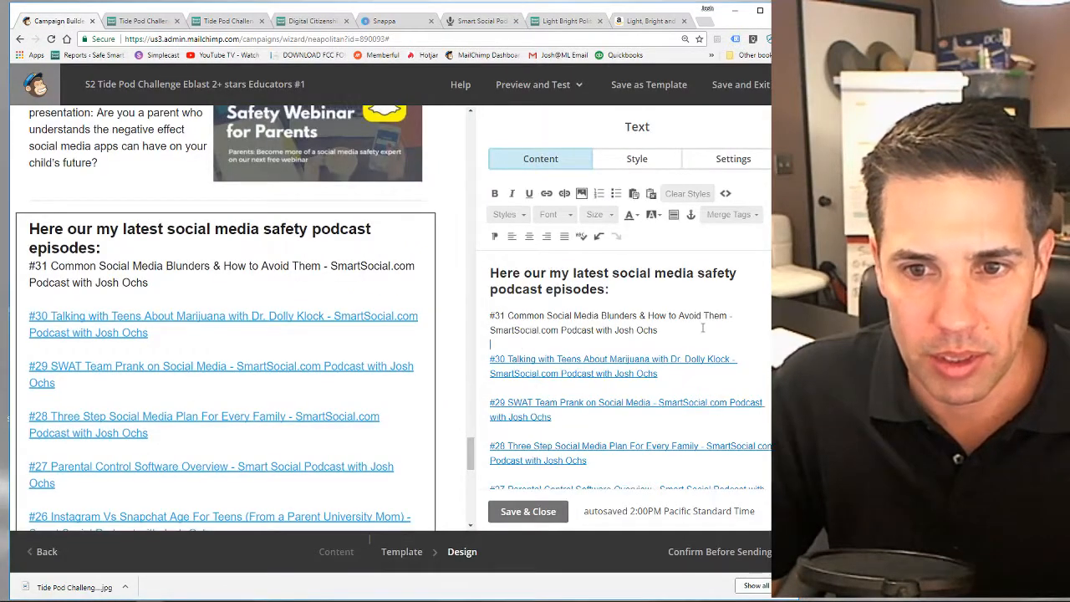
drag(658, 329, 491, 317)
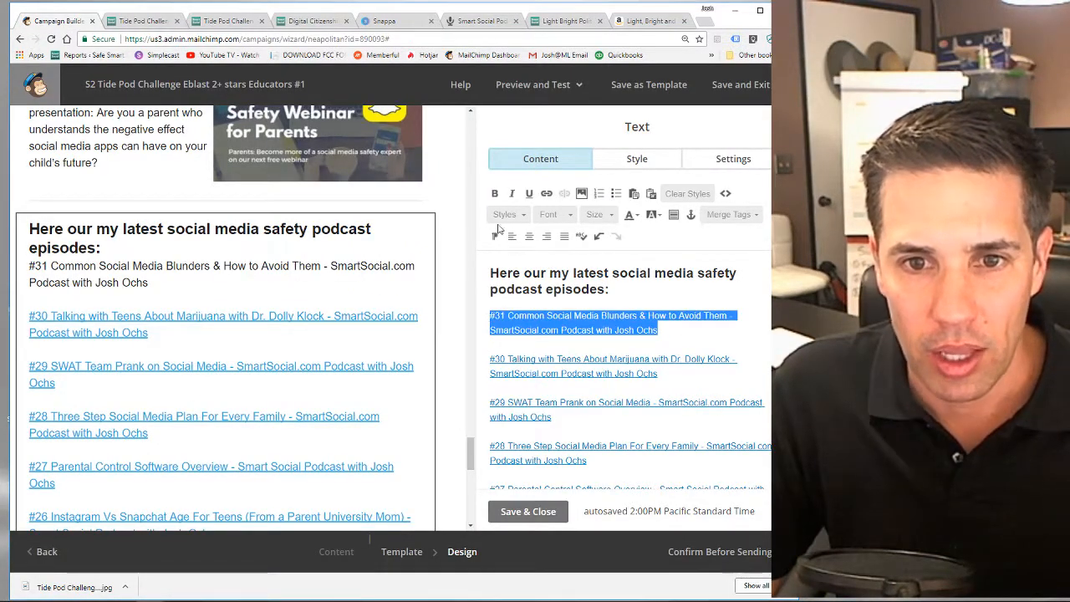
click(546, 193)
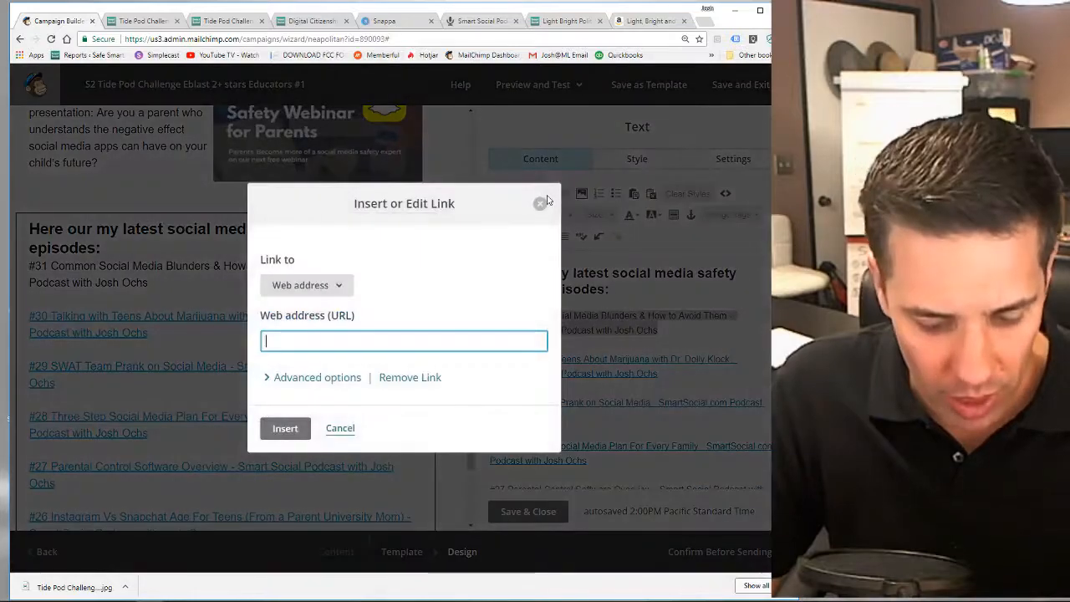
key(ctrl+v)
click(334, 377)
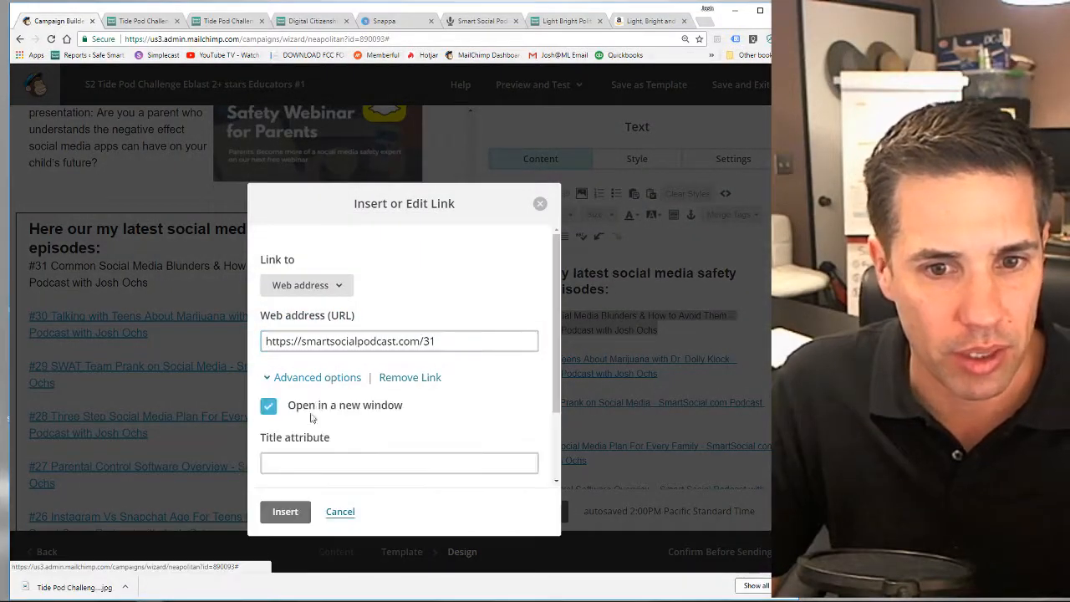
click(284, 512)
Copy the full episode #32 title, "Reducing Screen Time Distractions During Homework", from the podcast site and paste it on a new line above episode #31.
click(682, 300)
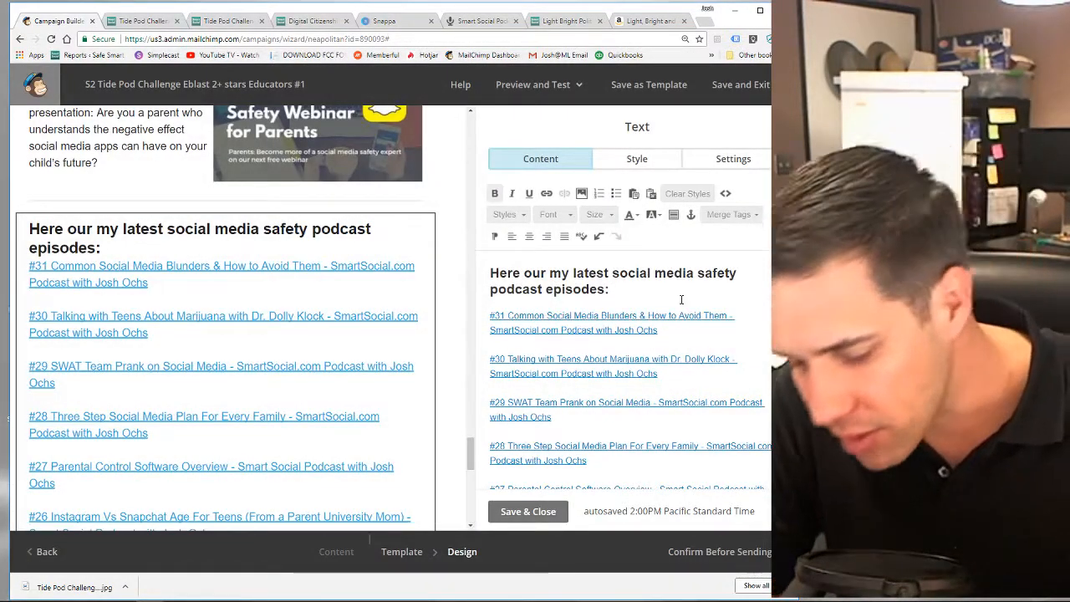
key(Return)
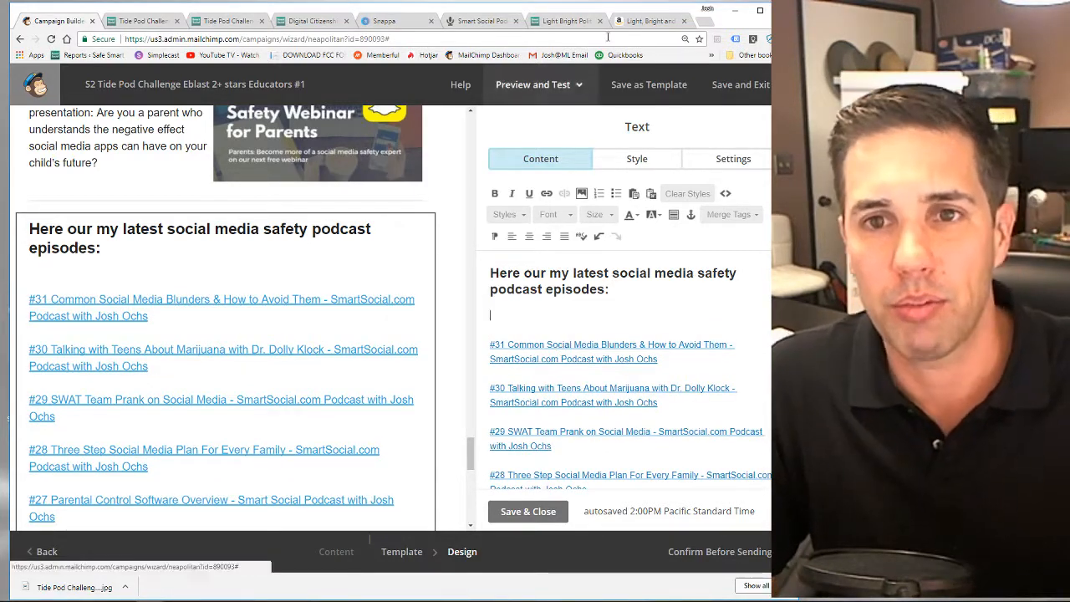
click(480, 20)
scroll(493, 367, up, 8)
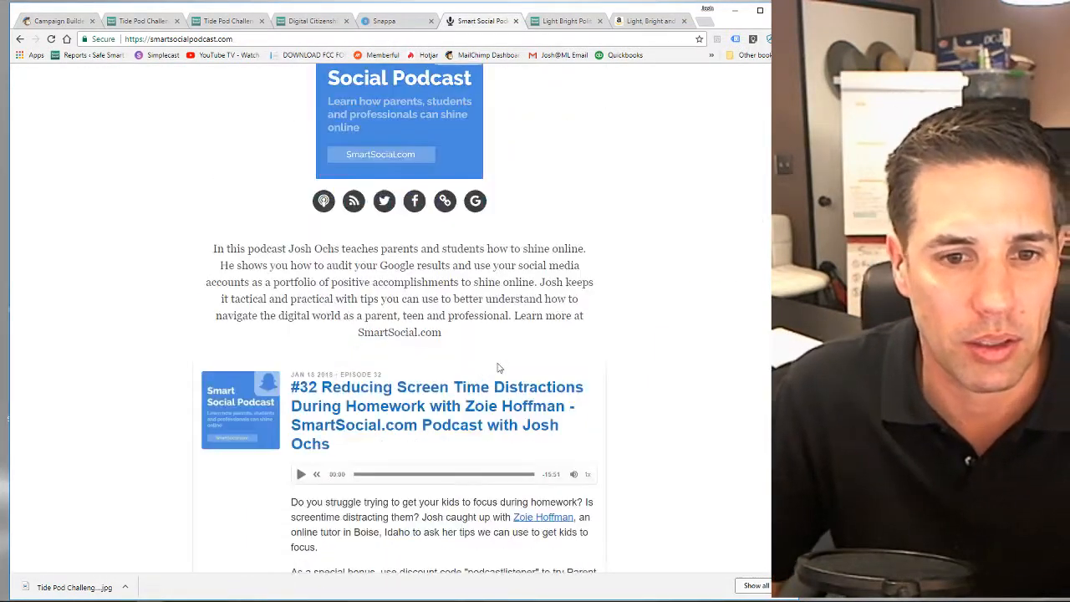
drag(338, 448, 290, 395)
click(52, 21)
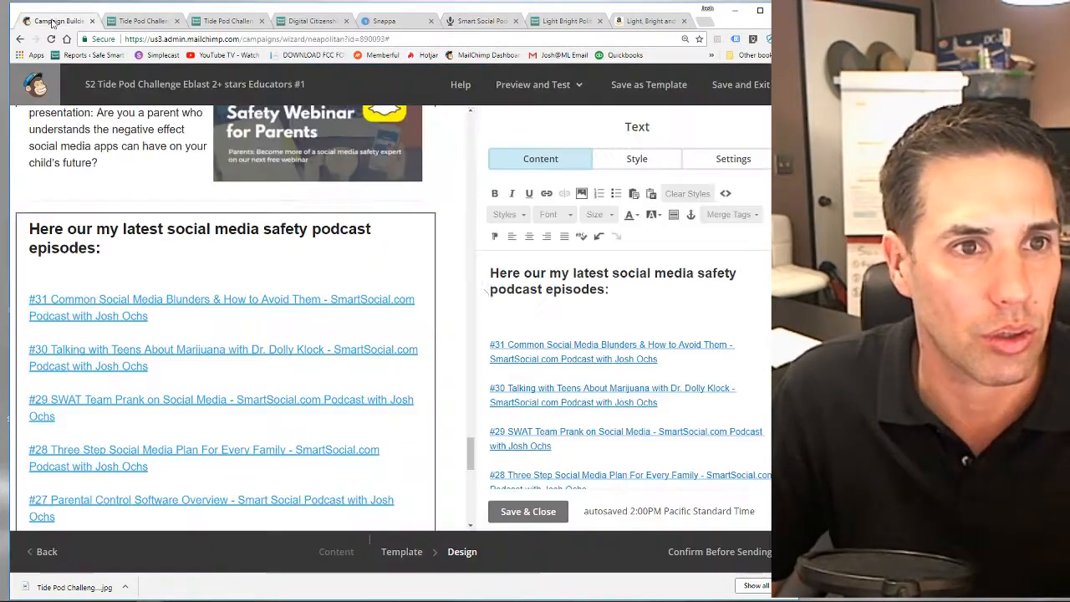
key(ctrl+v)
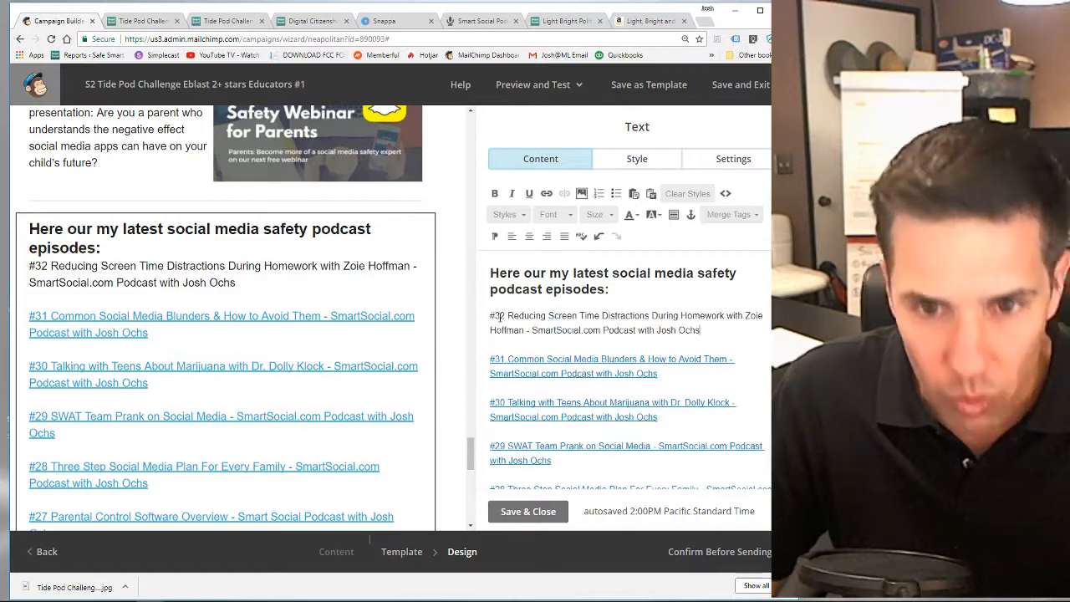
Copy the link address of the episode #32 title on the podcast site and return to the campaign builder.
click(489, 21)
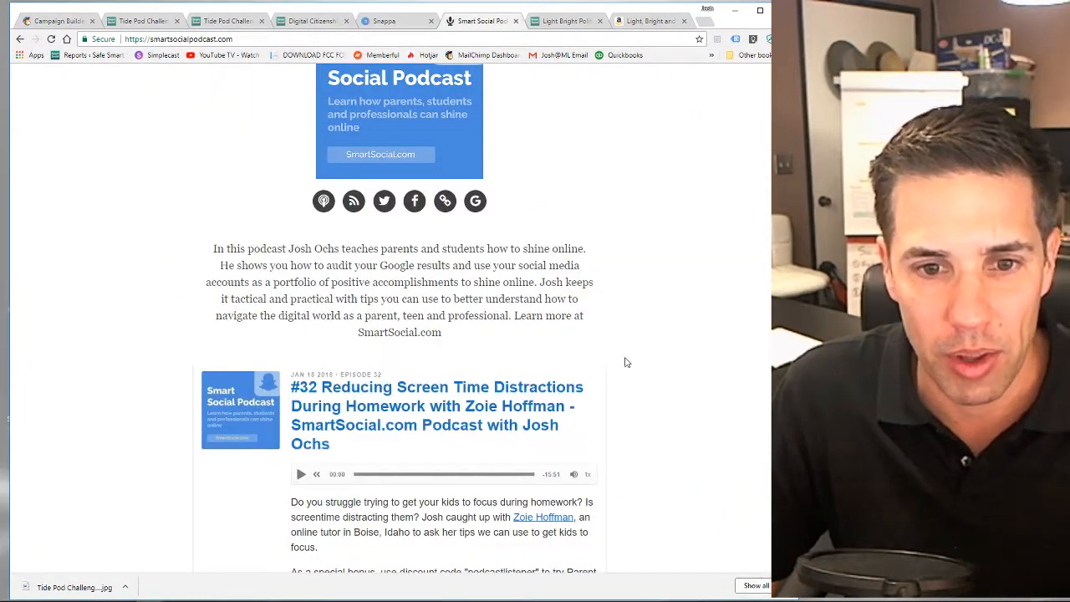
right_click(481, 407)
click(535, 473)
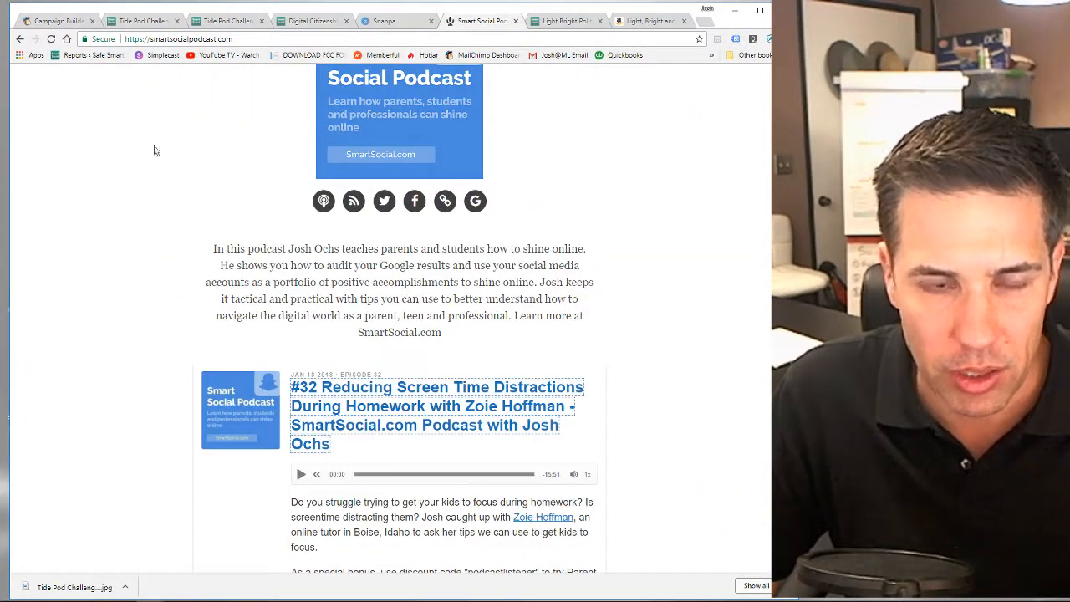
click(69, 22)
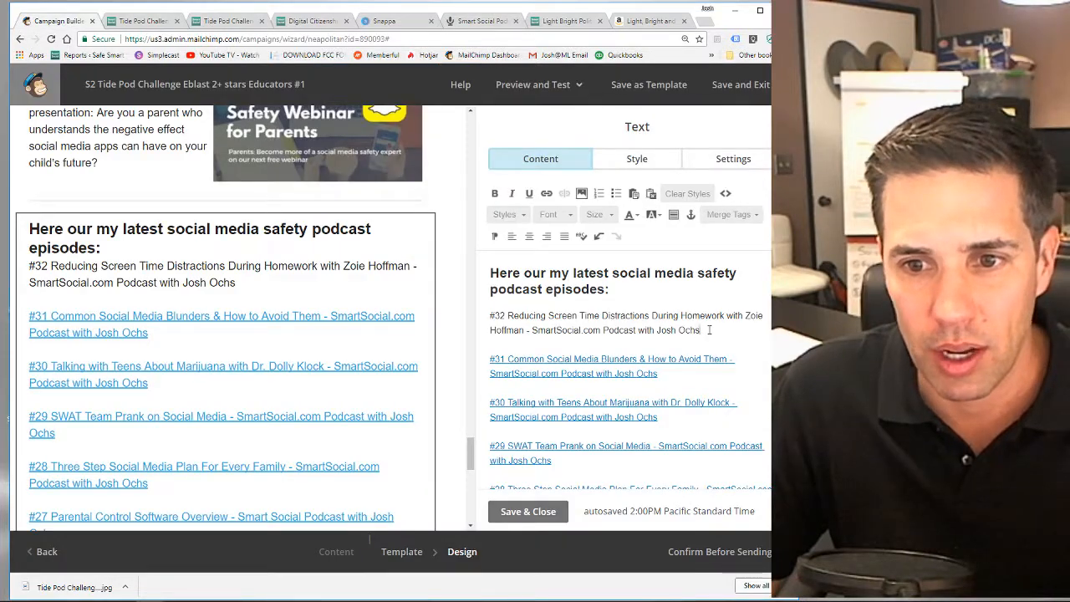
drag(709, 329, 470, 310)
click(546, 193)
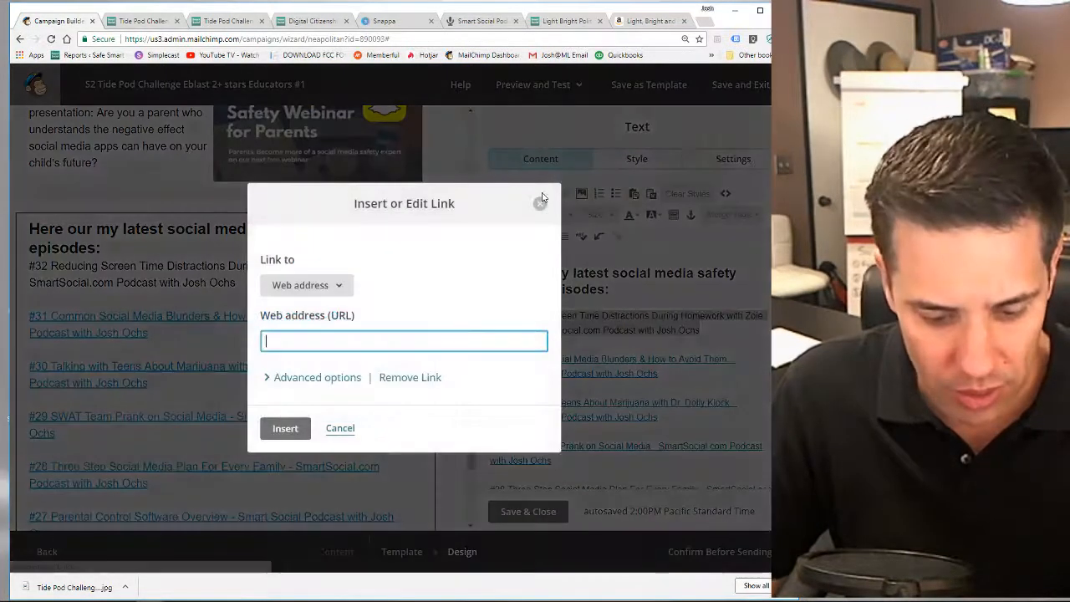
key(ctrl+v)
click(311, 378)
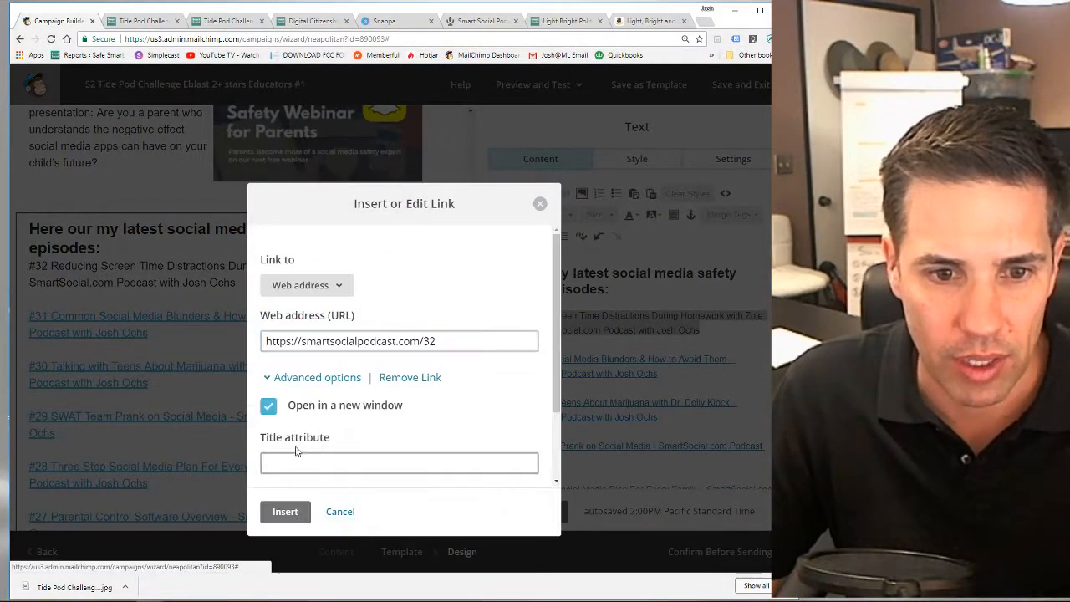
click(280, 508)
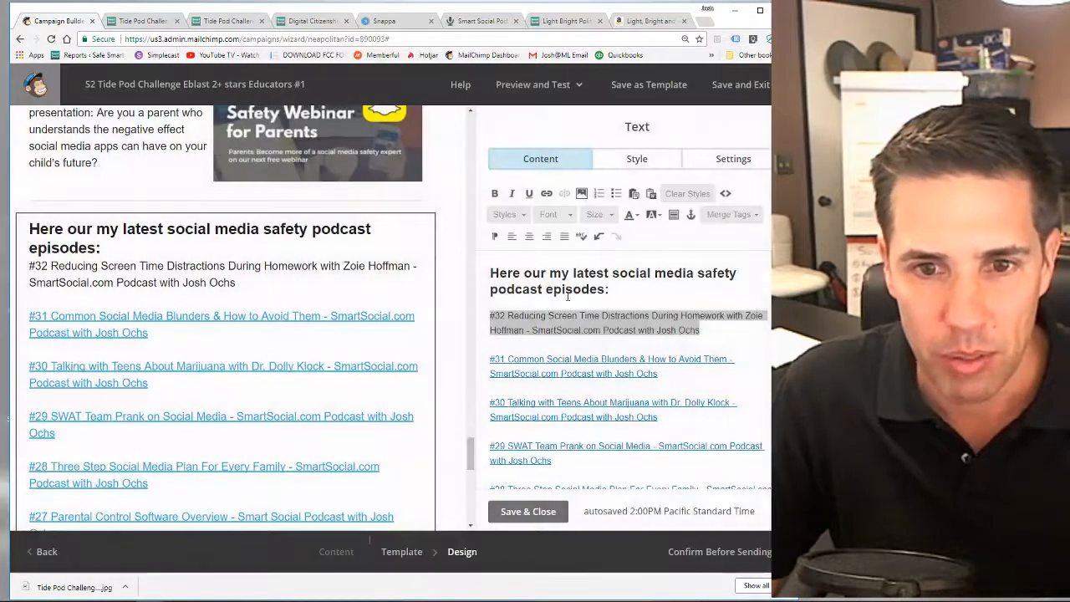
click(523, 361)
Save and close the podcast episodes text block, and look over the email layout from its footer back to the greeting.
scroll(585, 351, down, 4)
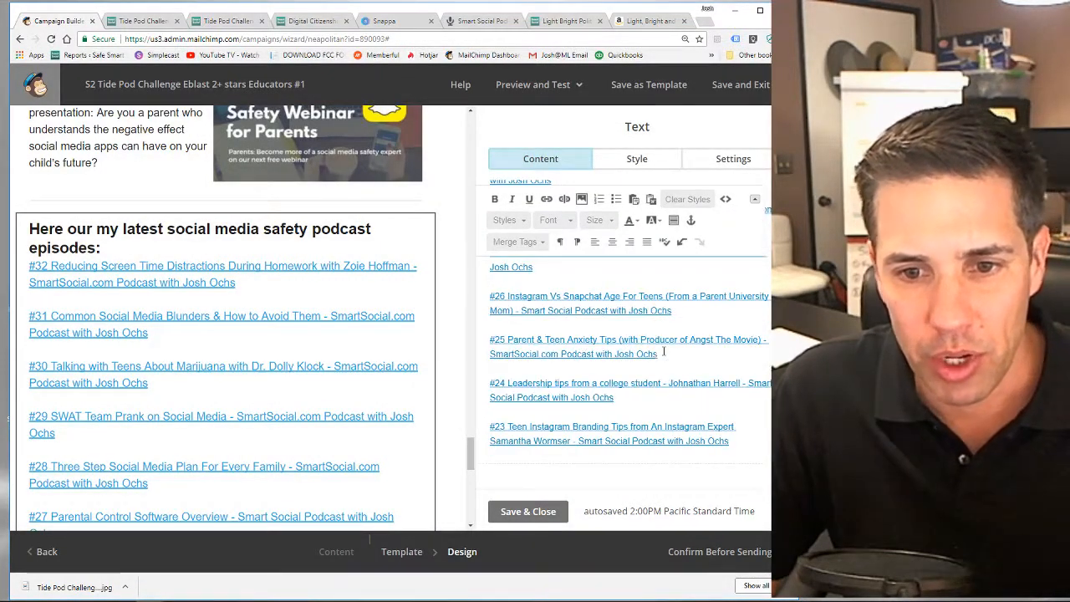
click(528, 511)
scroll(234, 341, down, 6)
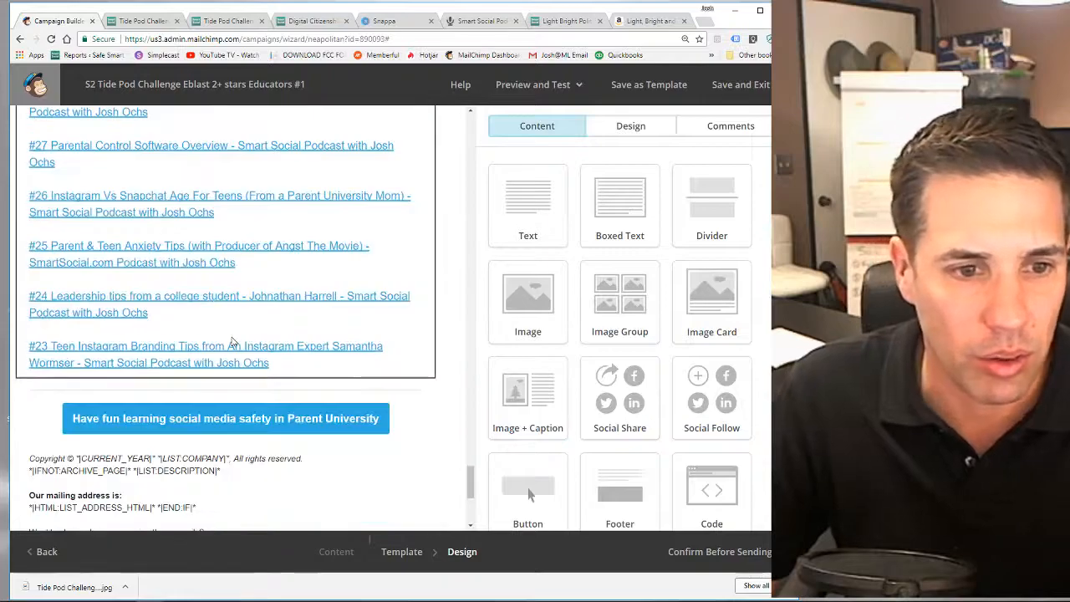
scroll(234, 341, up, 20)
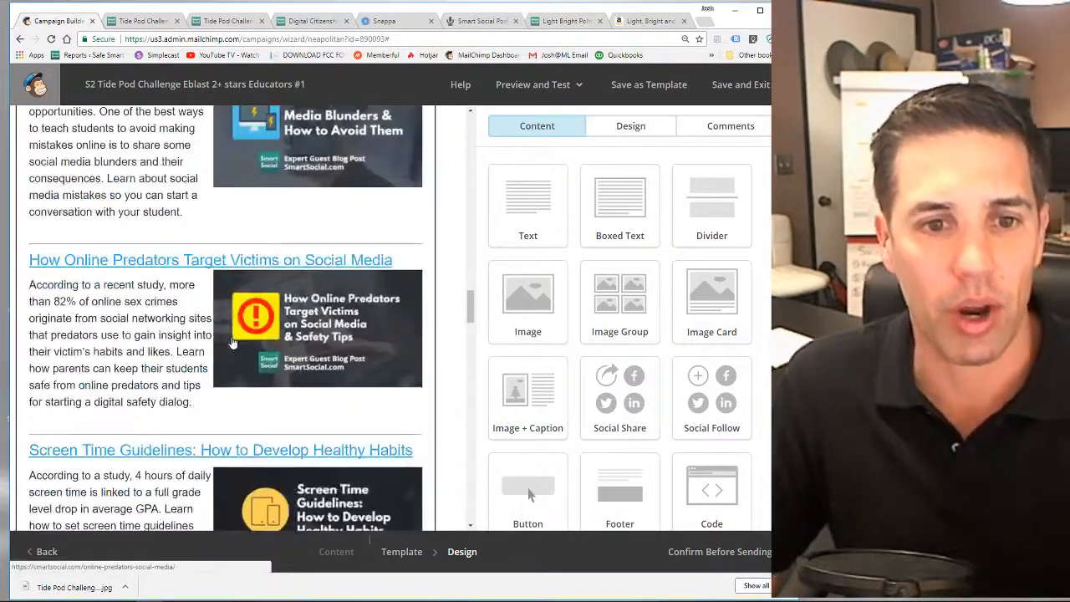
scroll(234, 341, up, 10)
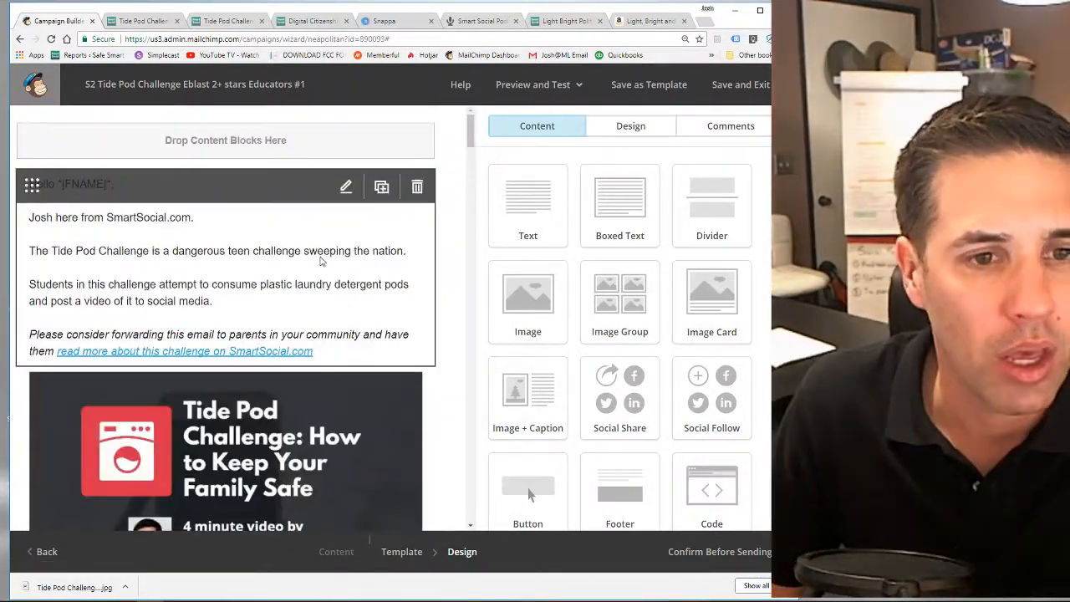
Send a new test email of the campaign to the prefilled address, deleting the earlier test message from the Gmail inbox beforehand.
click(558, 86)
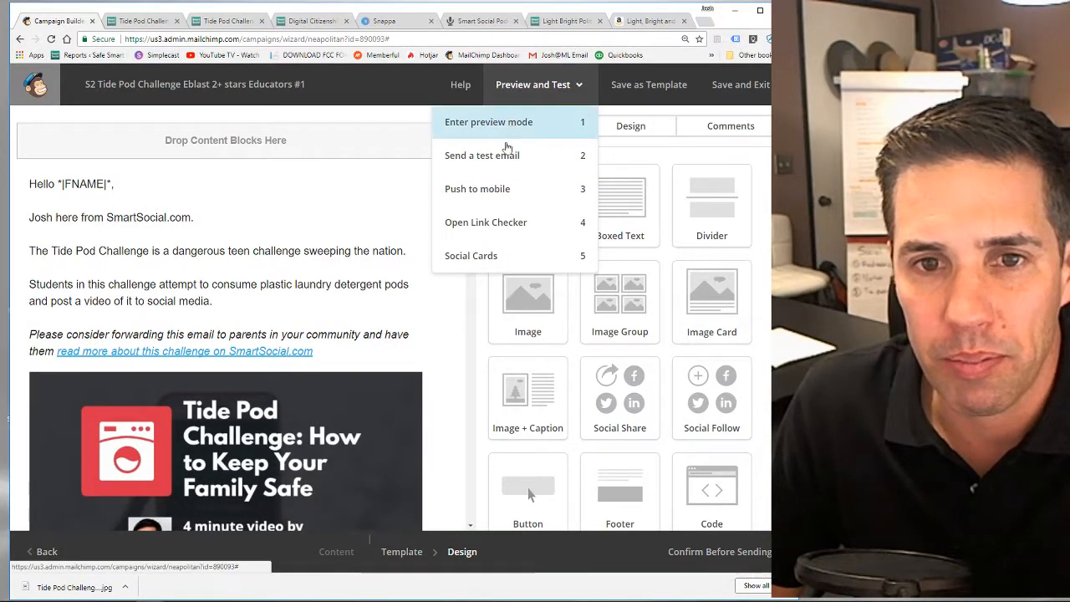
click(508, 156)
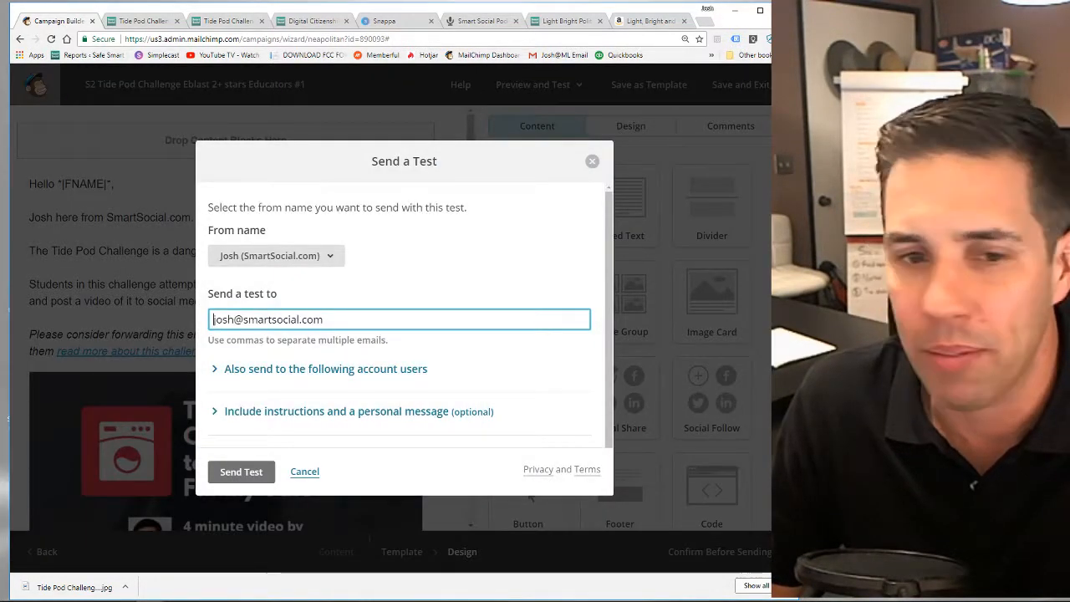
drag(790, 601, 579, 115)
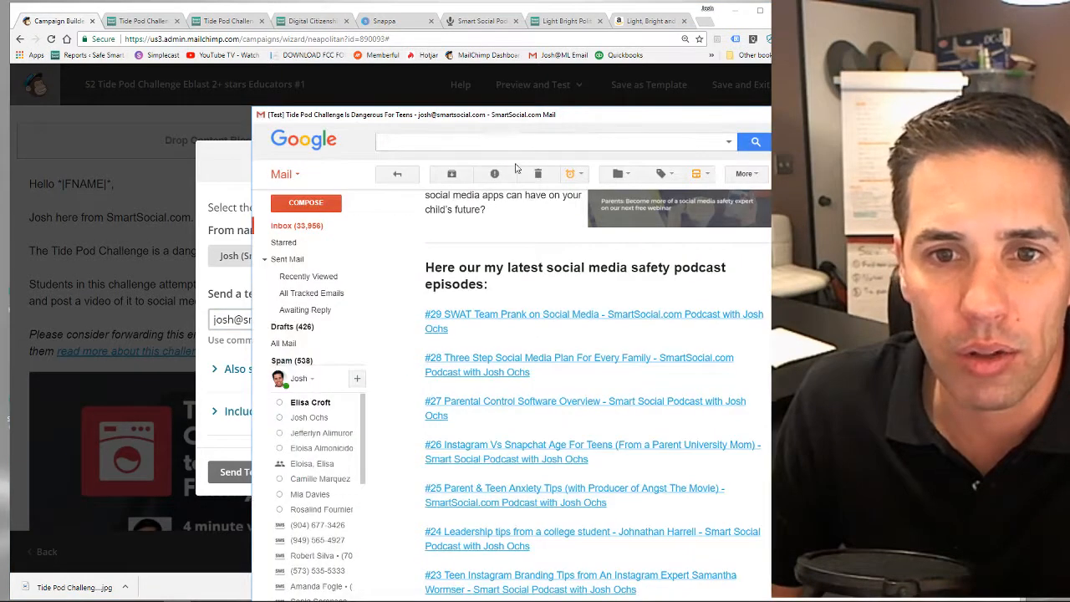
click(537, 175)
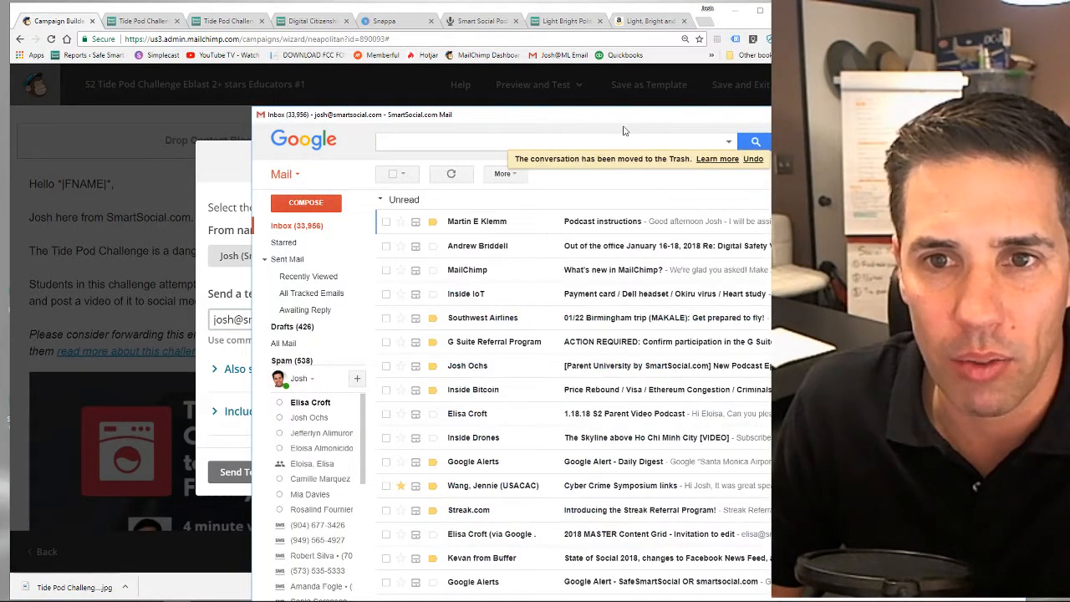
key(alt+Tab)
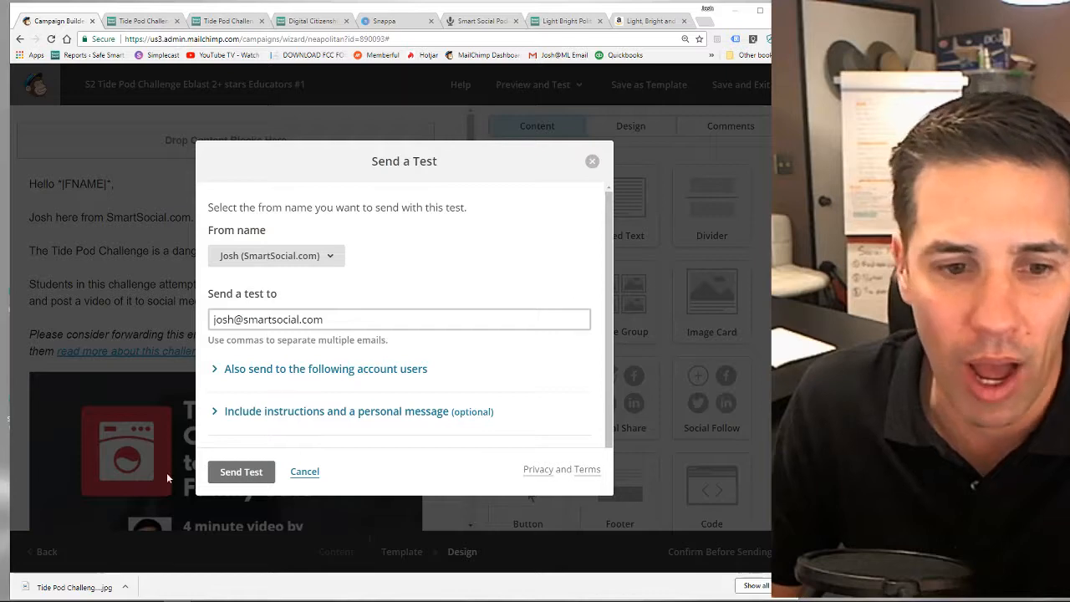
click(238, 471)
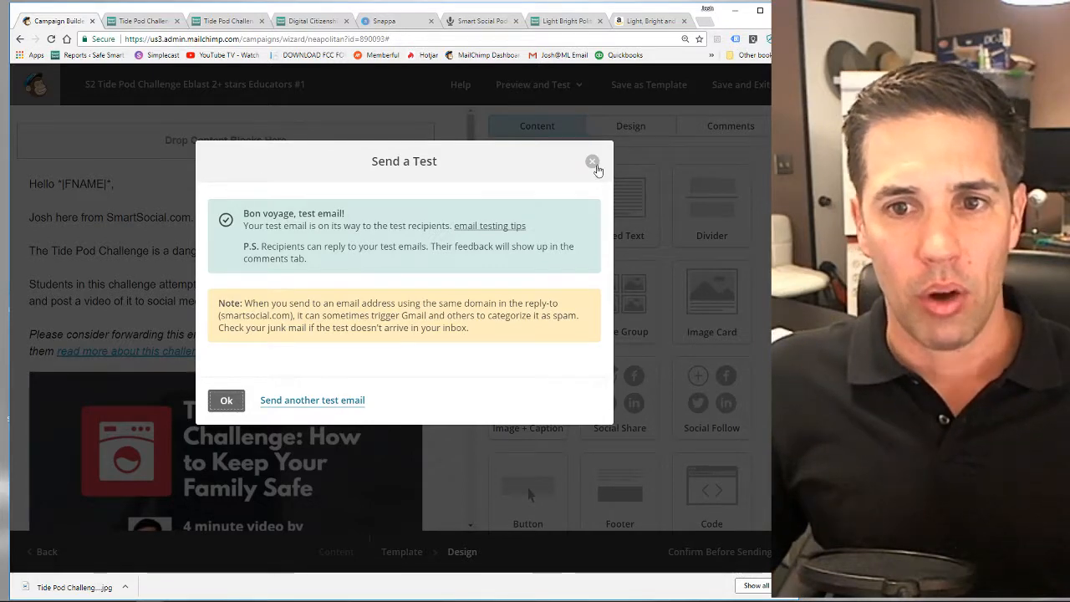
click(592, 161)
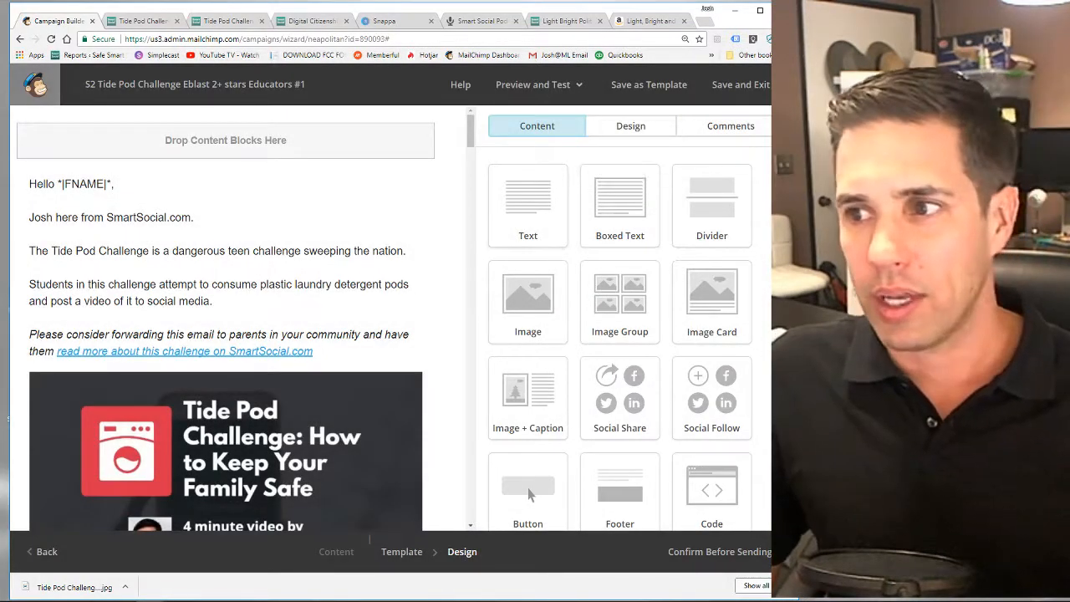
mouse_move(255, 299)
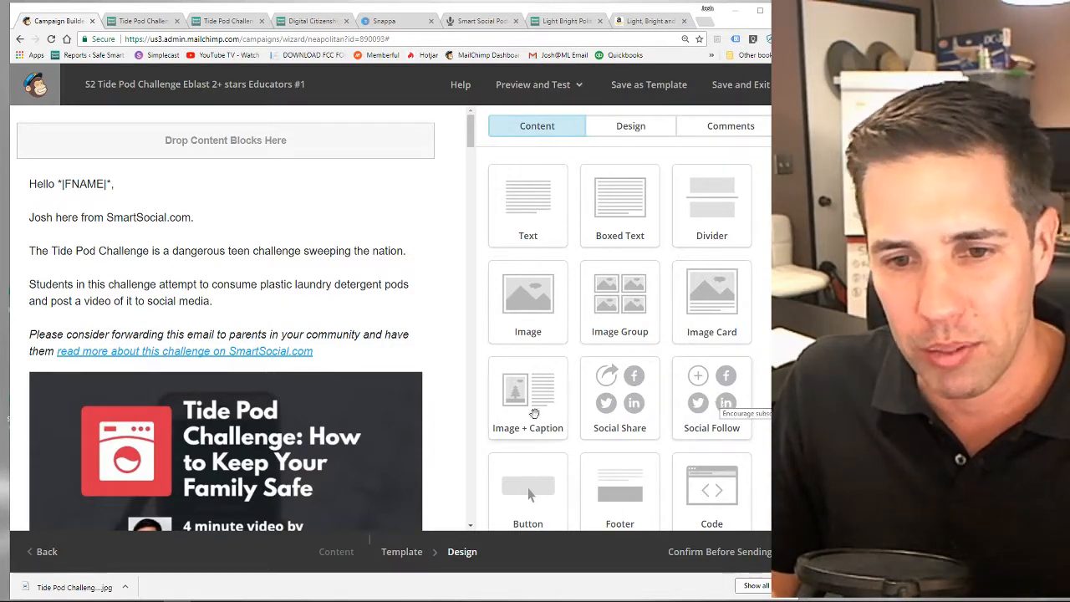
scroll(547, 389, down, 2)
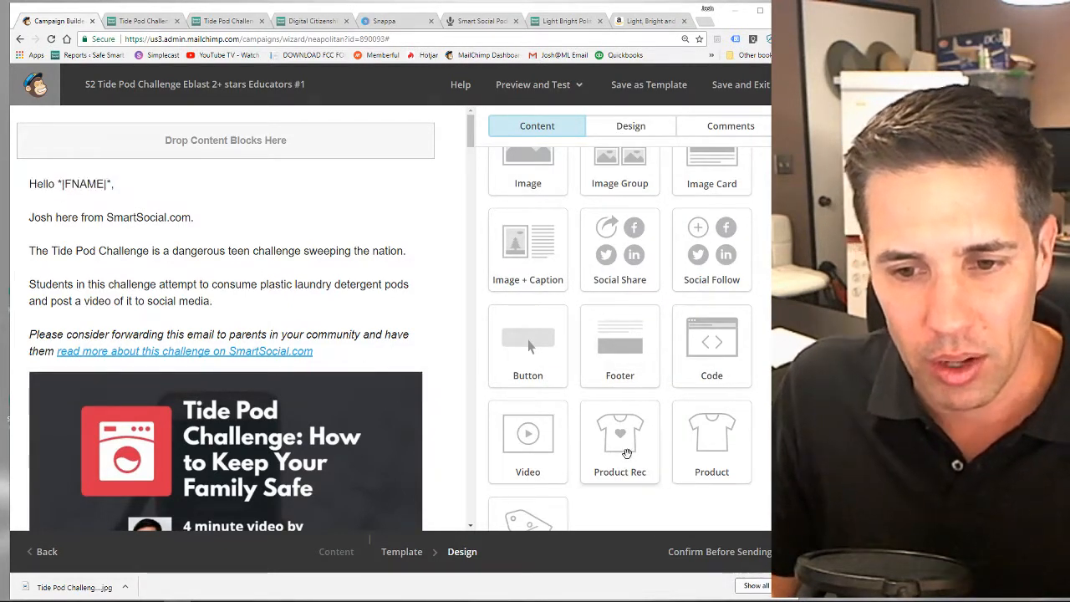
scroll(669, 448, down, 1)
scroll(530, 473, up, 3)
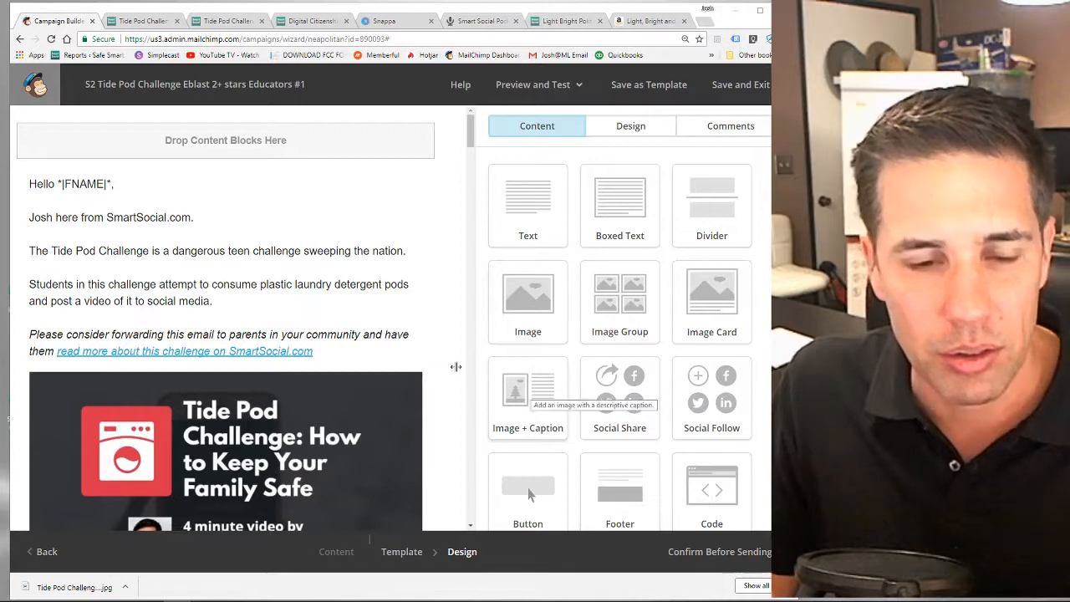
scroll(149, 210, down, 4)
scroll(149, 211, down, 2)
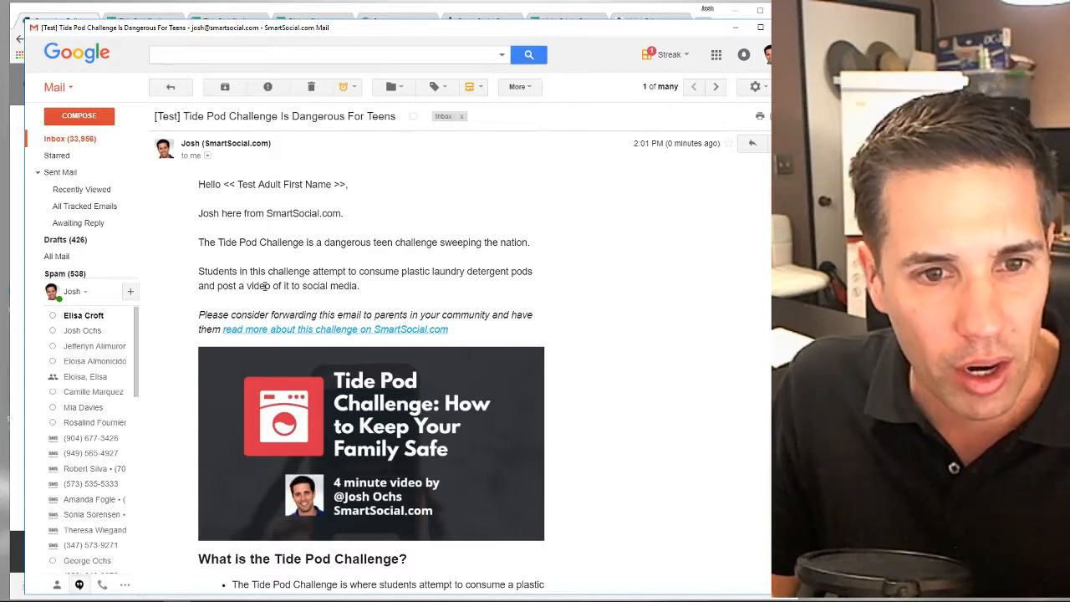
In the new test email in Gmail, open the "What Is the Look App? A Guide for Parents" image link to check its target page.
scroll(265, 286, down, 20)
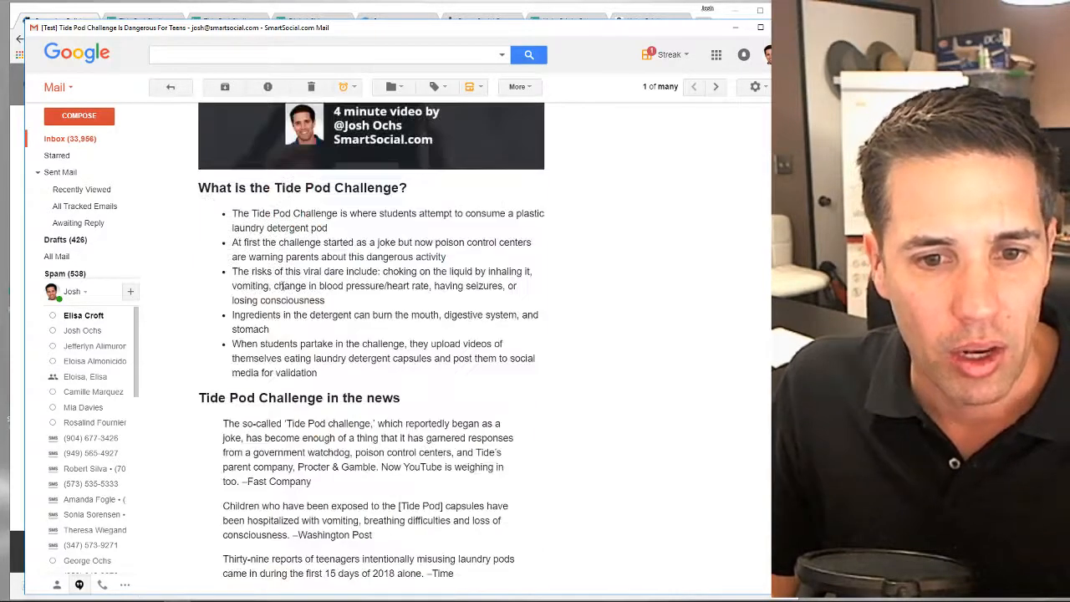
scroll(282, 291, down, 5)
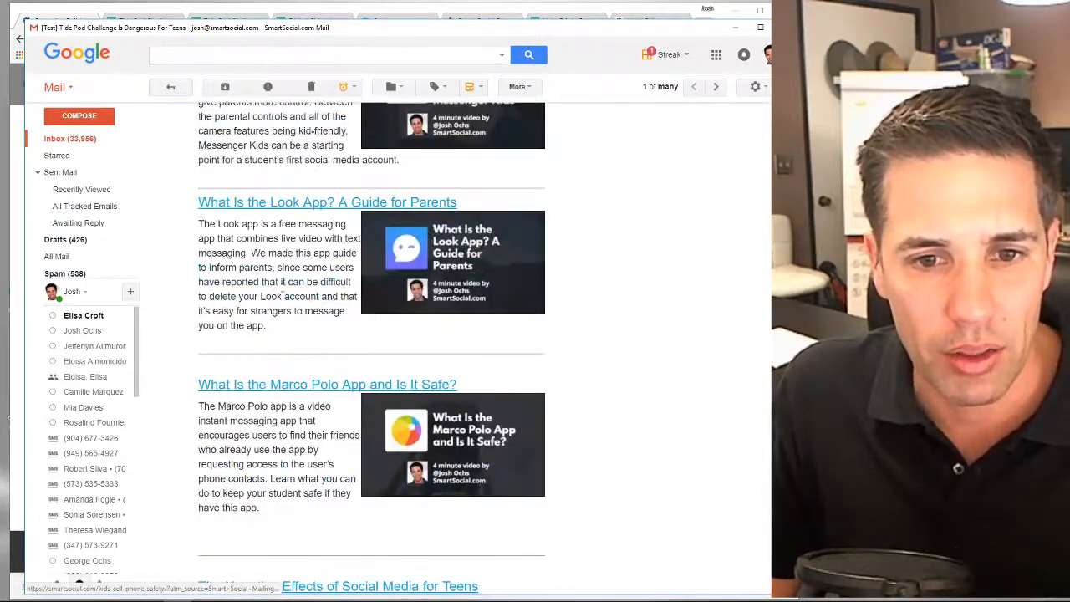
click(450, 257)
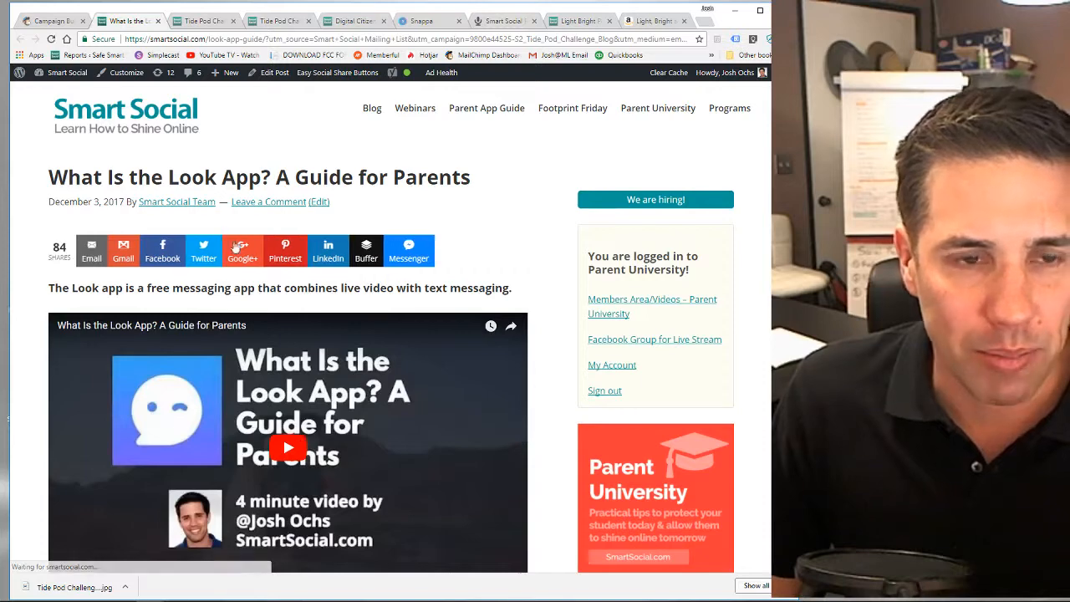
Close the Look app page and check the target of the email's "What Is the Look App? A Guide for Parents" title link, closing that page too.
click(158, 21)
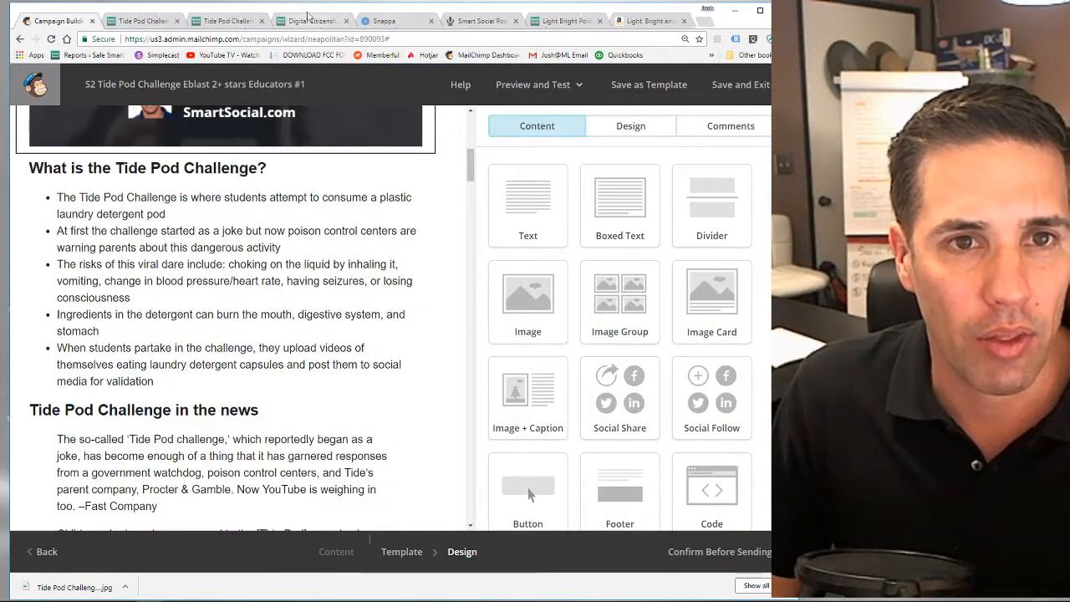
drag(310, 11, 354, 24)
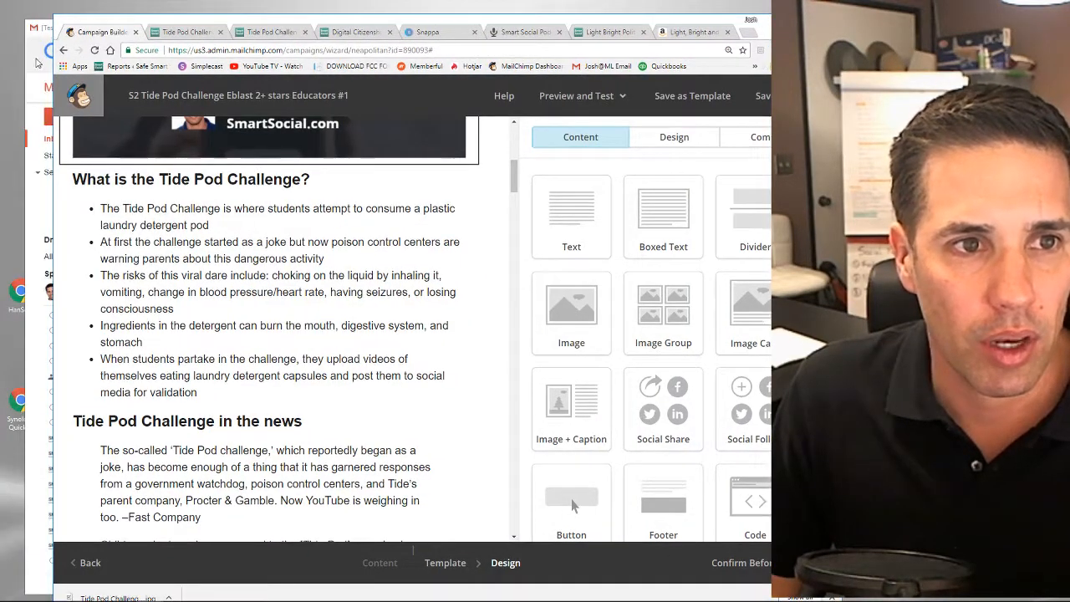
click(33, 60)
drag(94, 30, 81, 19)
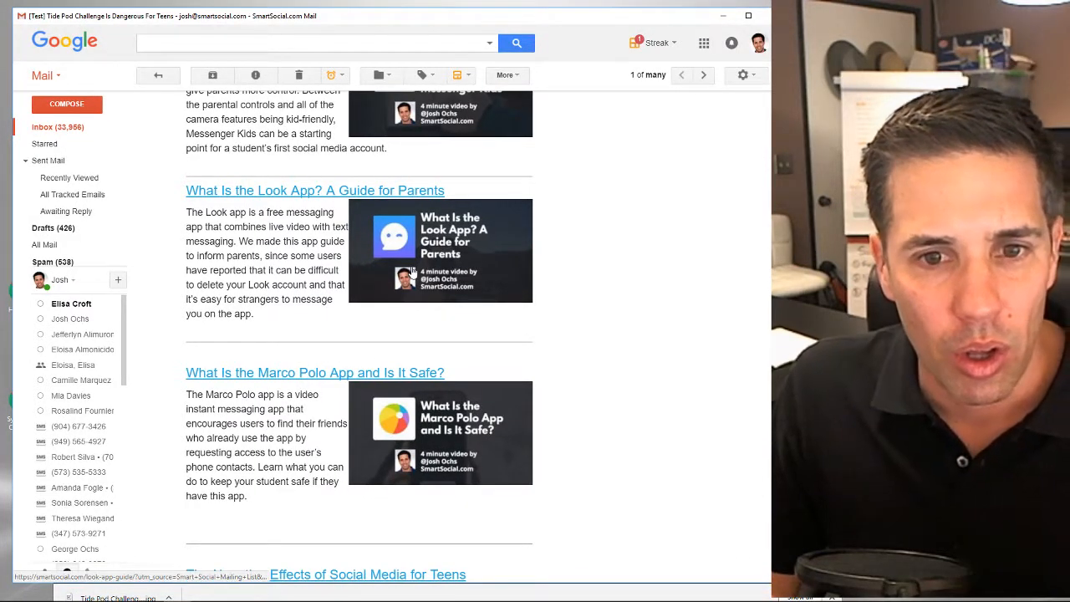
click(290, 192)
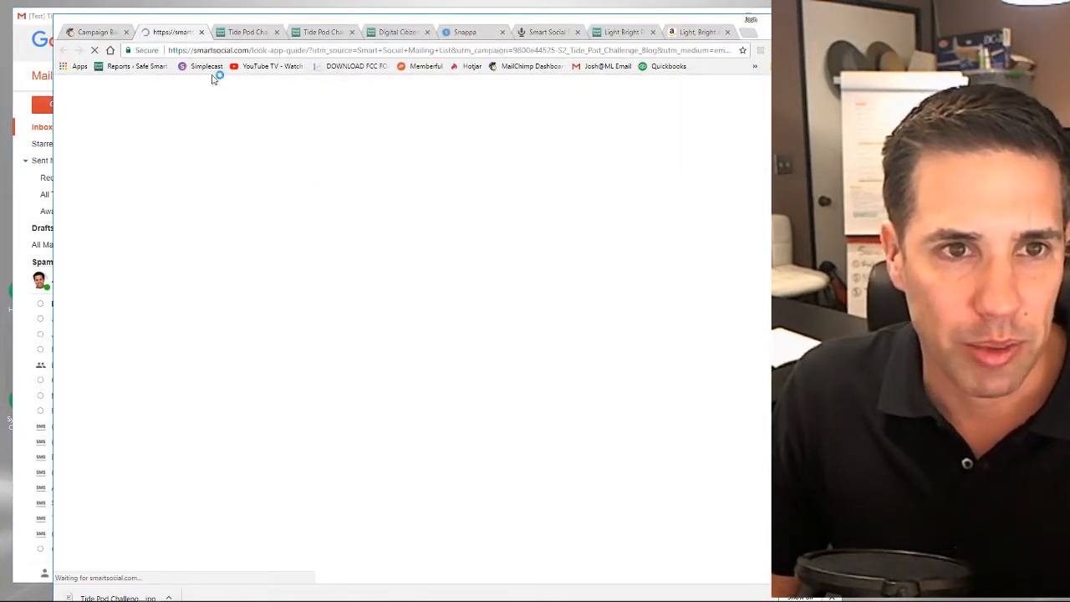
click(201, 32)
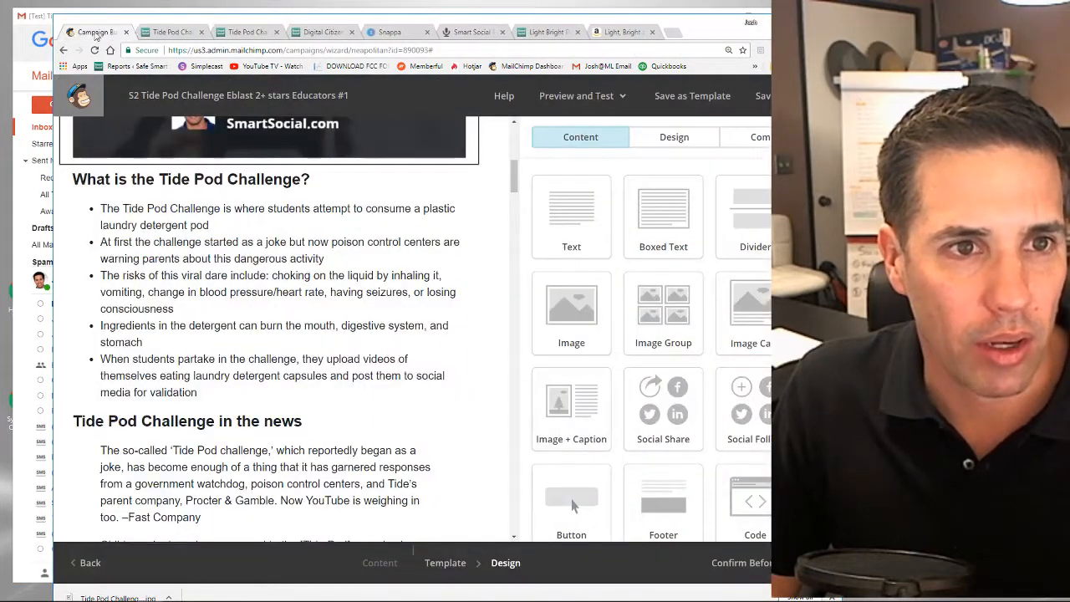
Check the target pages of the podcast episode #32, #31 and #30 links in the Gmail test email.
click(26, 87)
scroll(291, 243, down, 10)
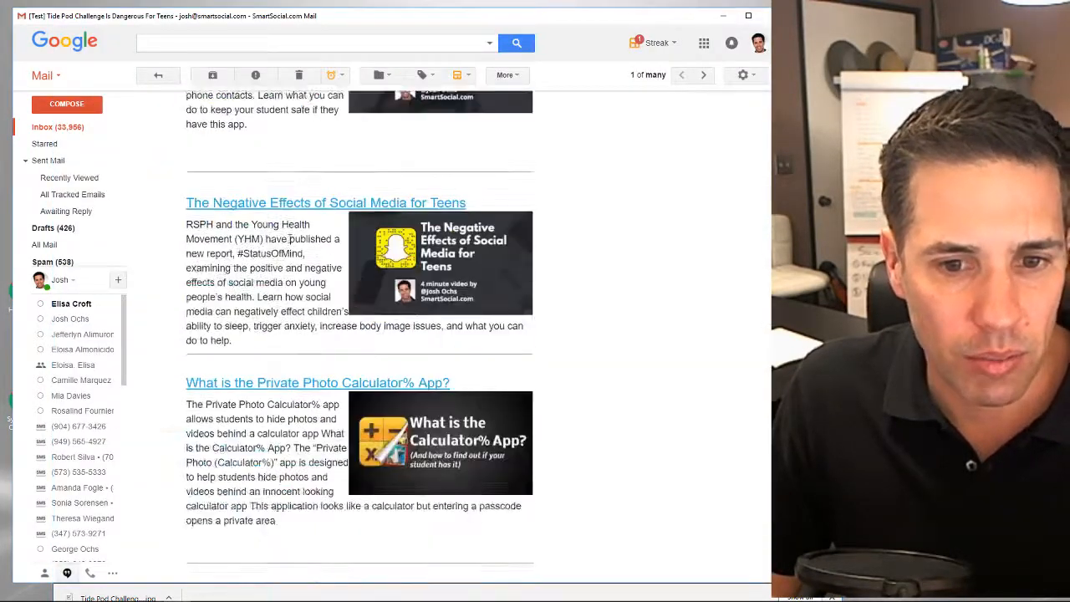
click(306, 287)
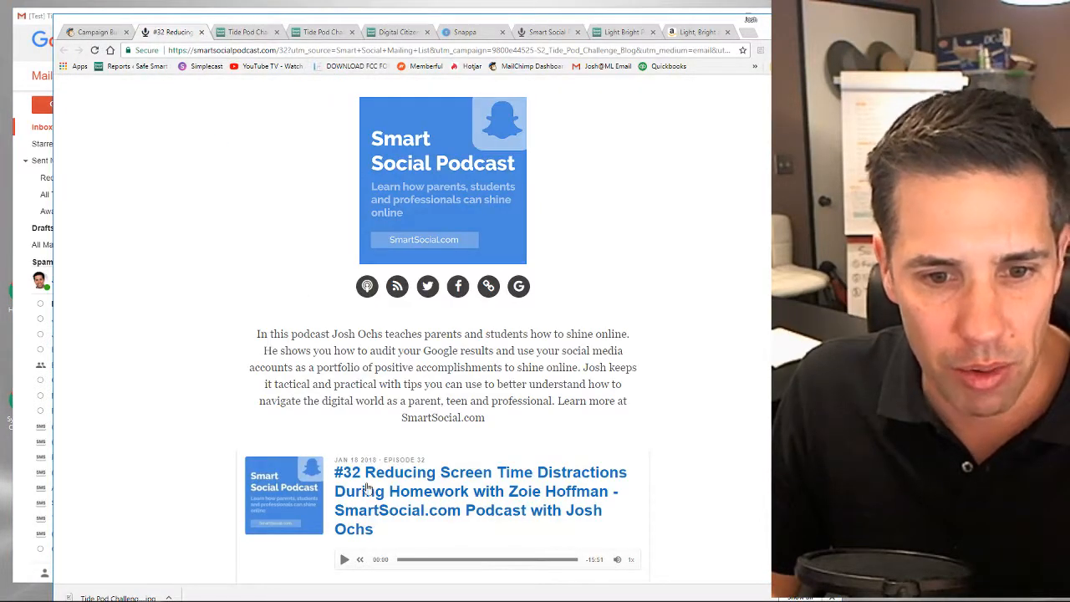
scroll(424, 477, down, 3)
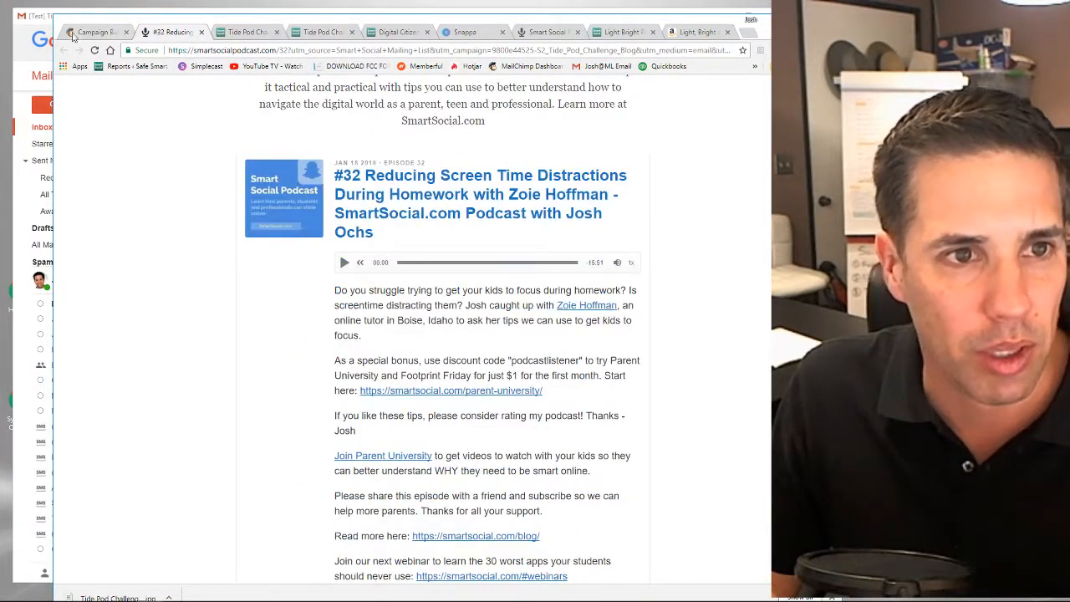
click(22, 55)
click(277, 323)
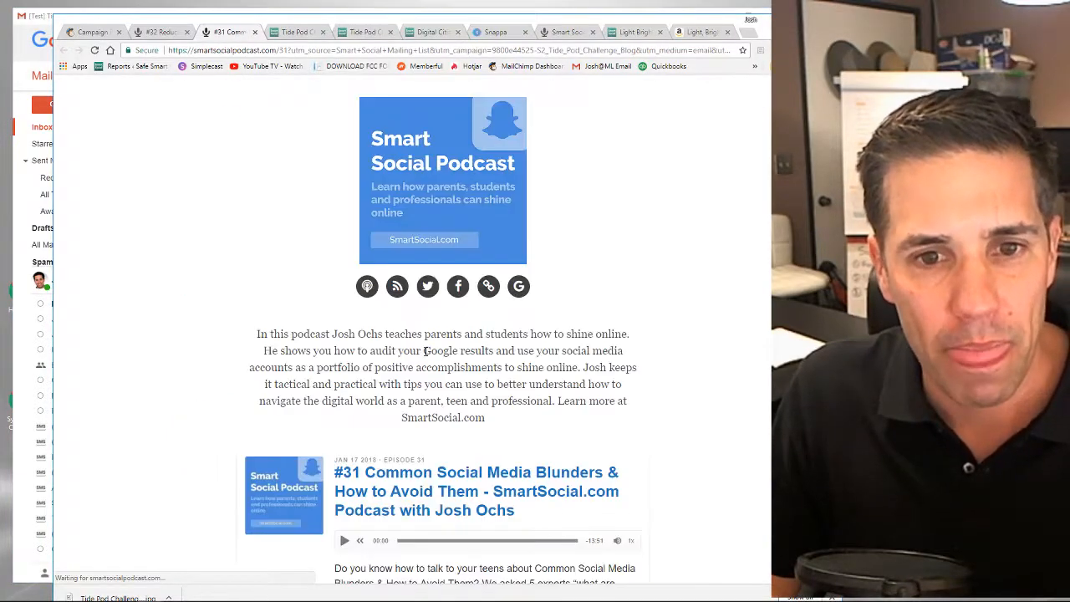
scroll(422, 358, down, 3)
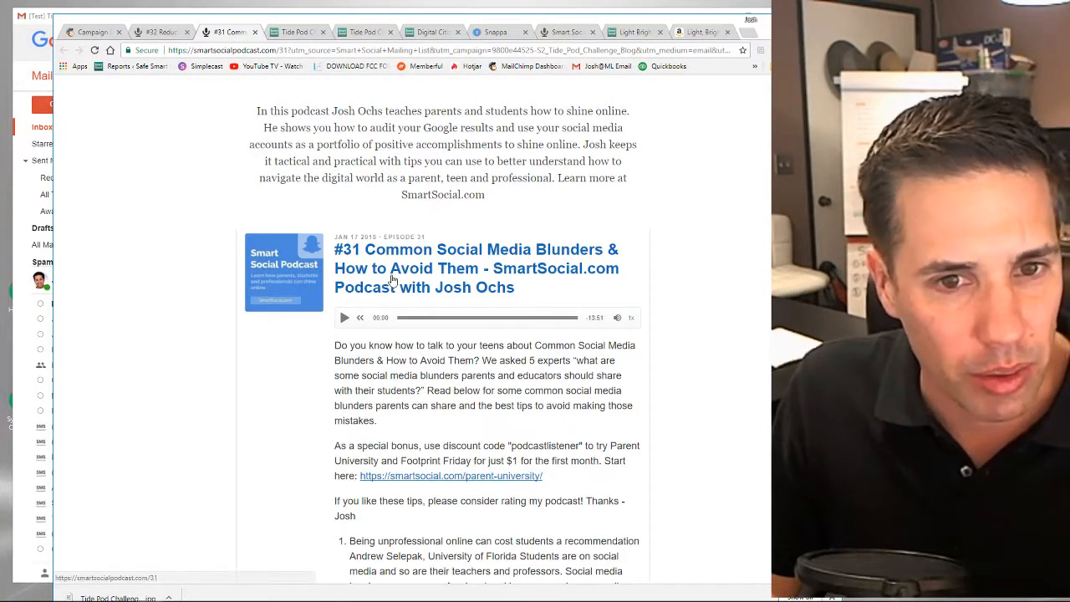
click(30, 53)
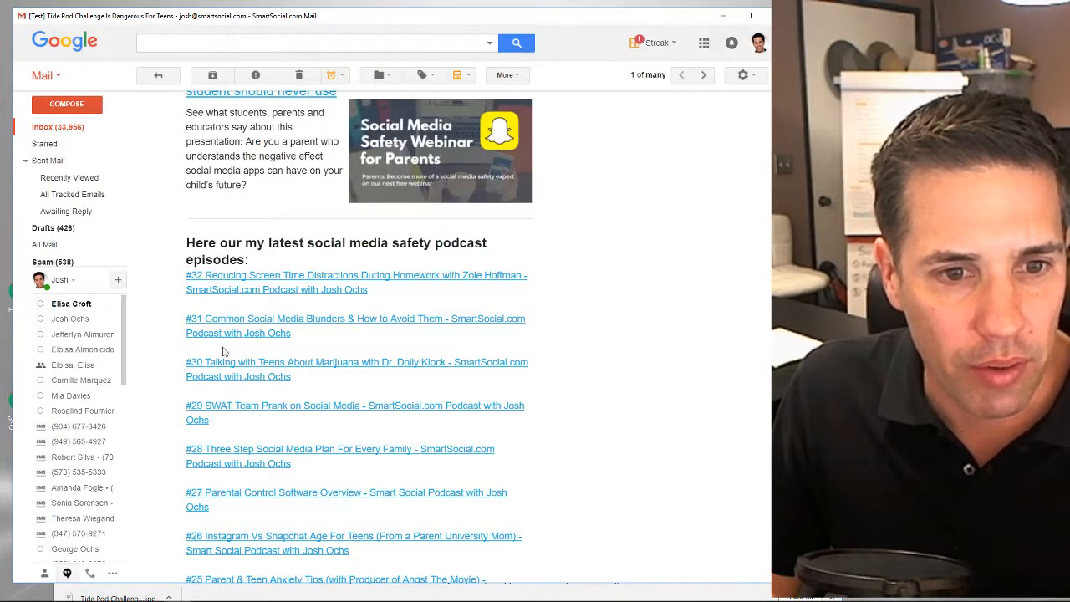
click(228, 376)
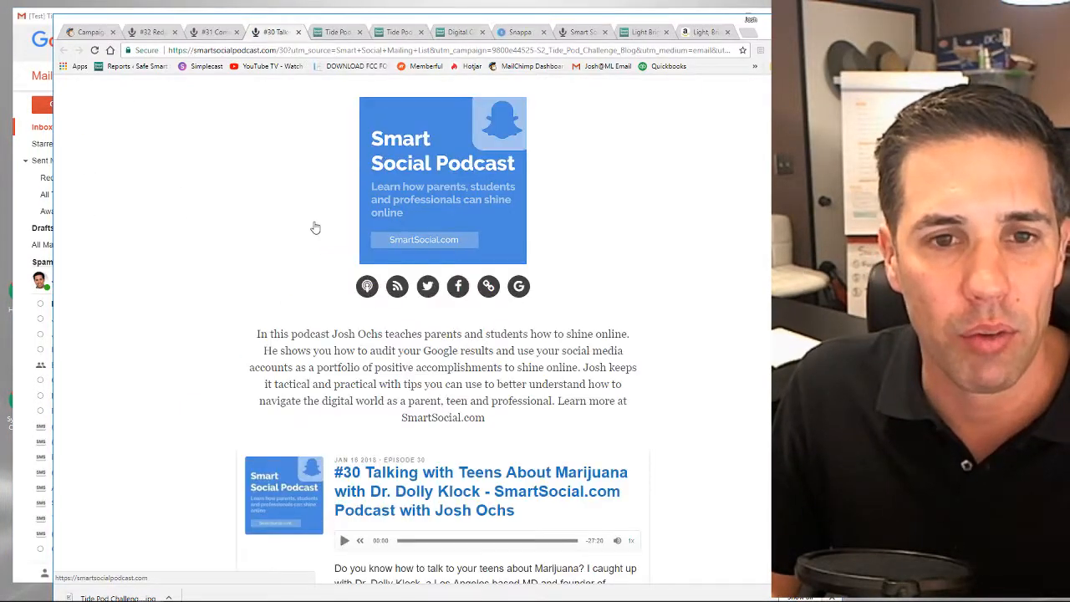
Close the three podcast episode pages and return to the campaign builder in a maximized browser window.
click(175, 32)
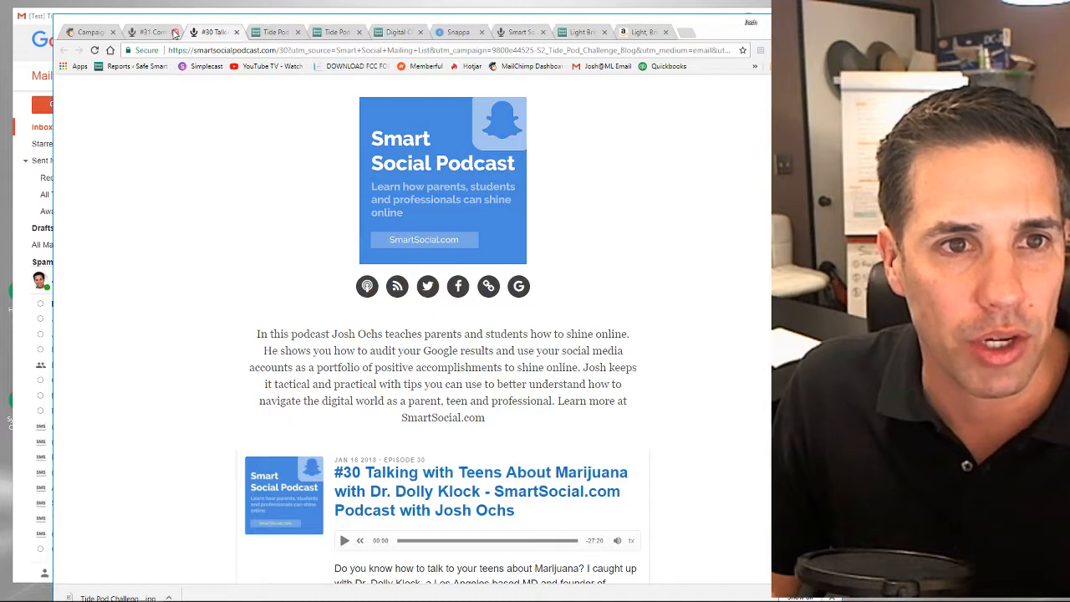
click(175, 32)
click(175, 32)
click(87, 31)
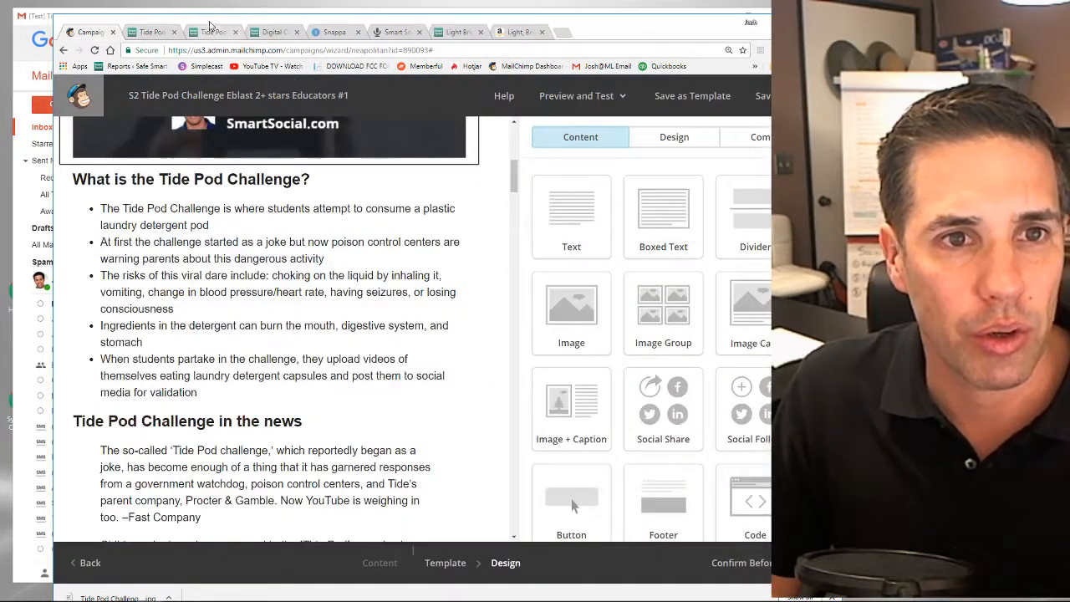
double_click(211, 26)
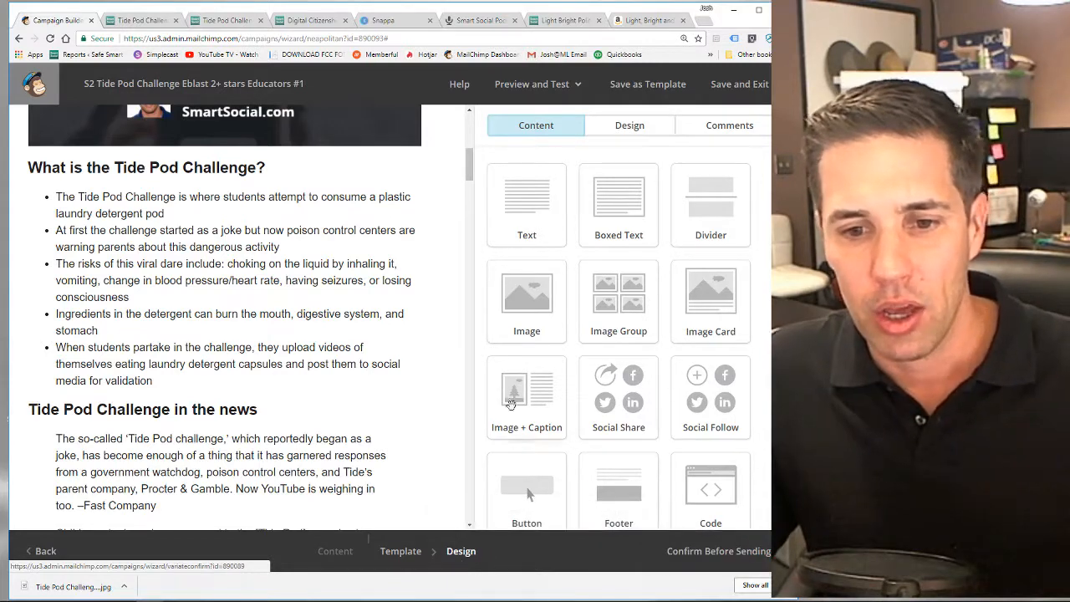
Save and close the "What is the Tide Pod Challenge?" text block and proceed to the campaign's confirmation page, fitting the browser window to the view.
click(334, 250)
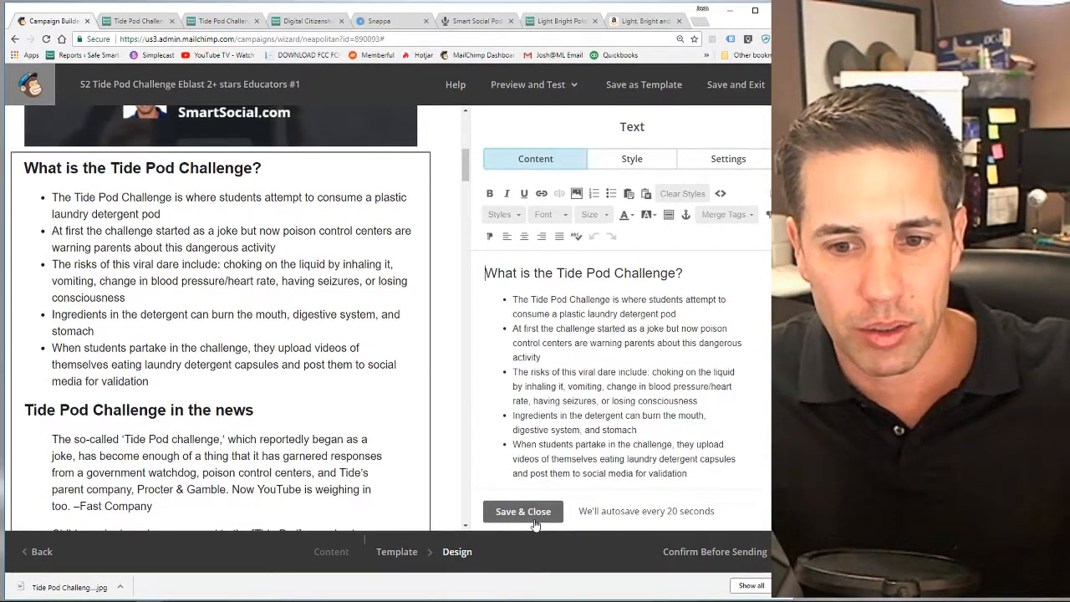
click(534, 517)
click(707, 551)
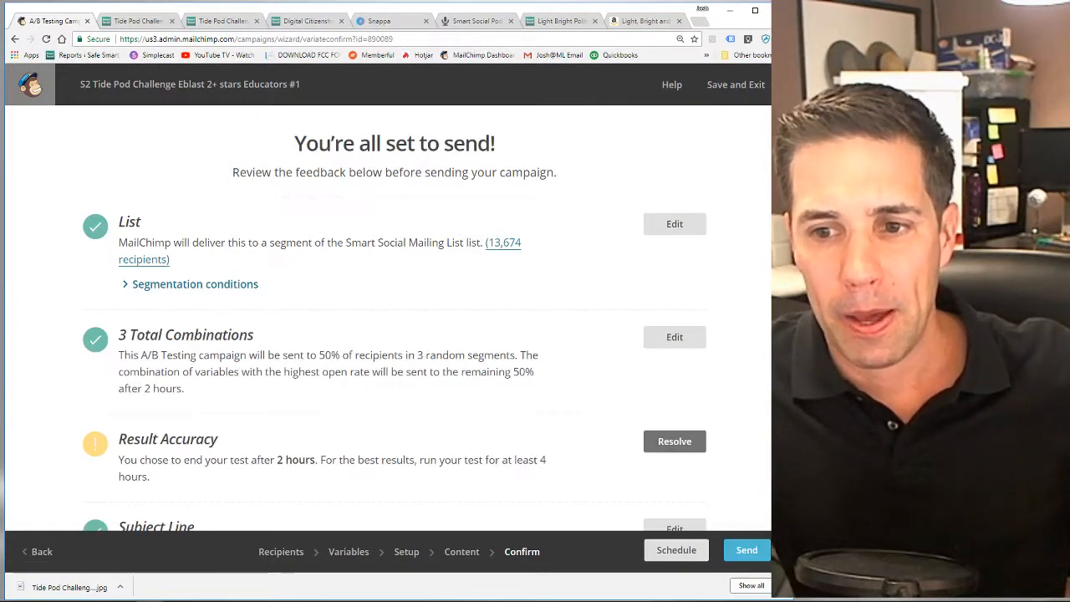
drag(780, 598, 766, 599)
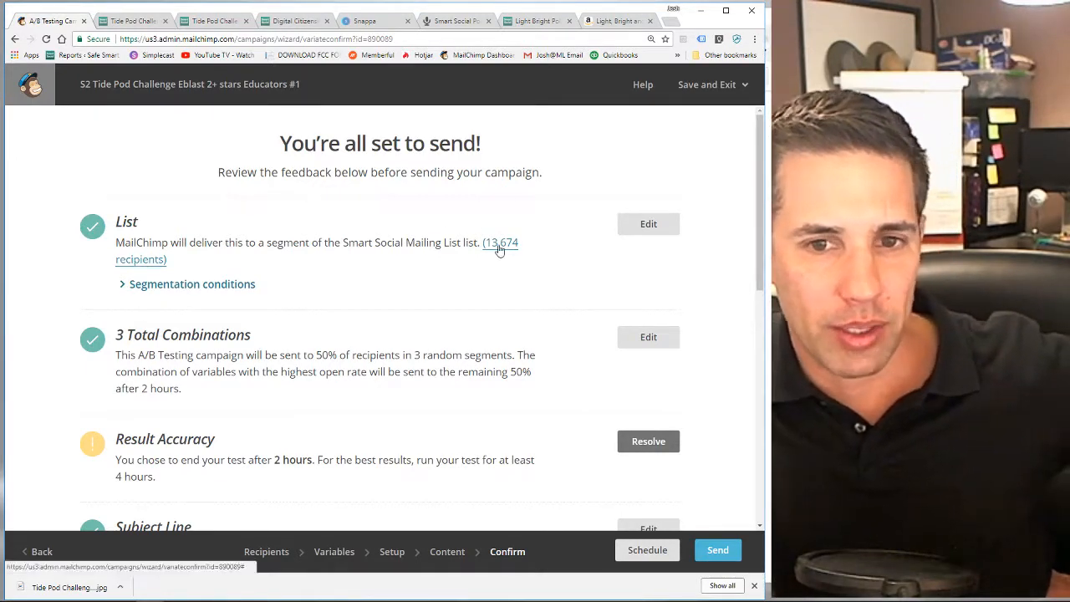
Review the recipient list, A/B combinations, result accuracy, subject line and preview text on the campaign's confirmation page.
scroll(299, 387, down, 2)
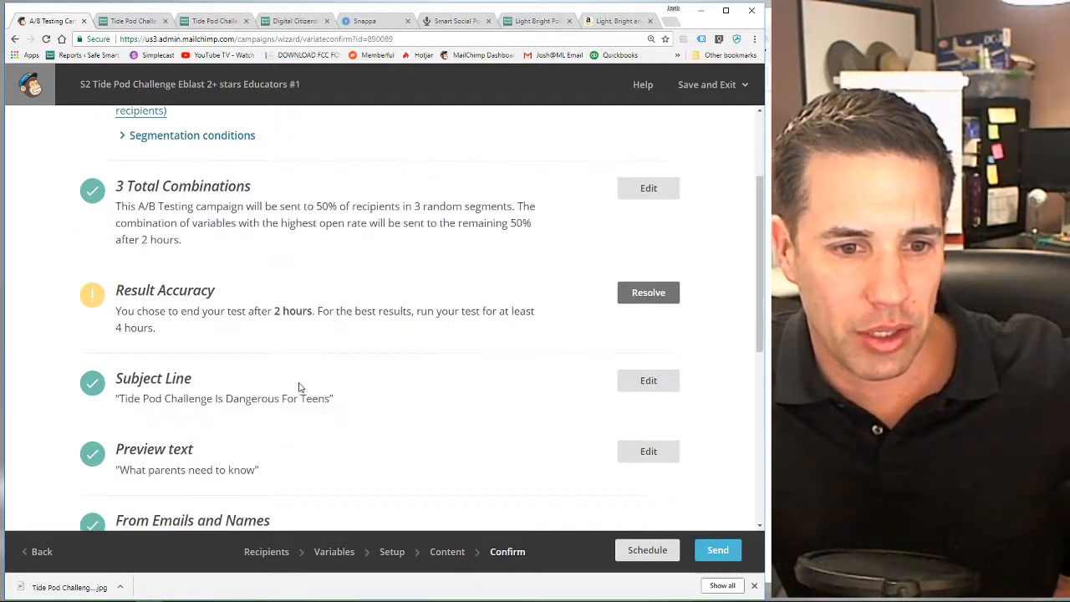
drag(146, 312, 223, 333)
click(223, 334)
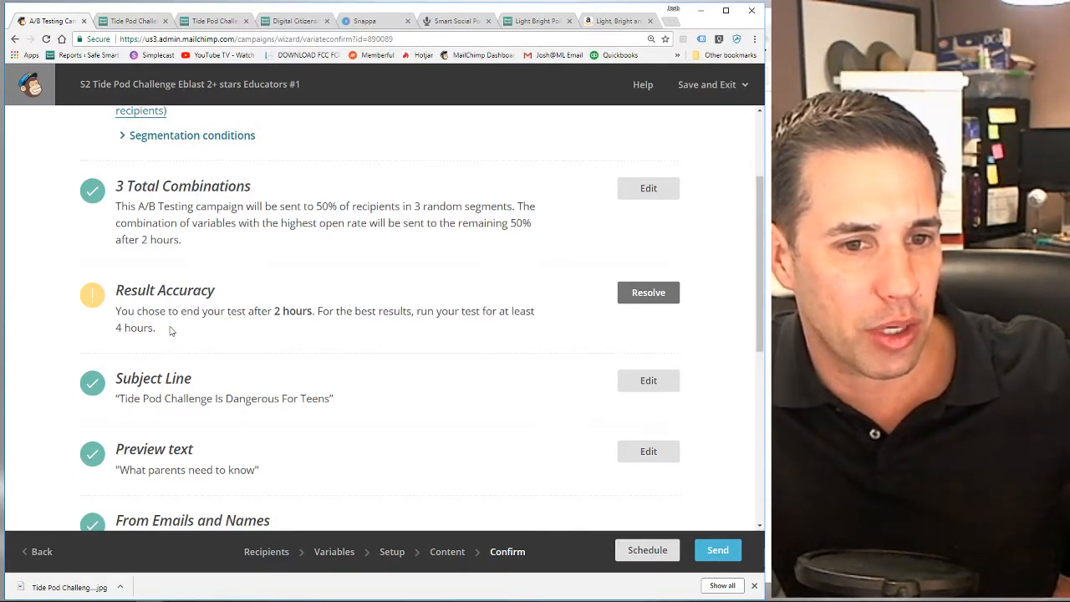
scroll(184, 350, down, 3)
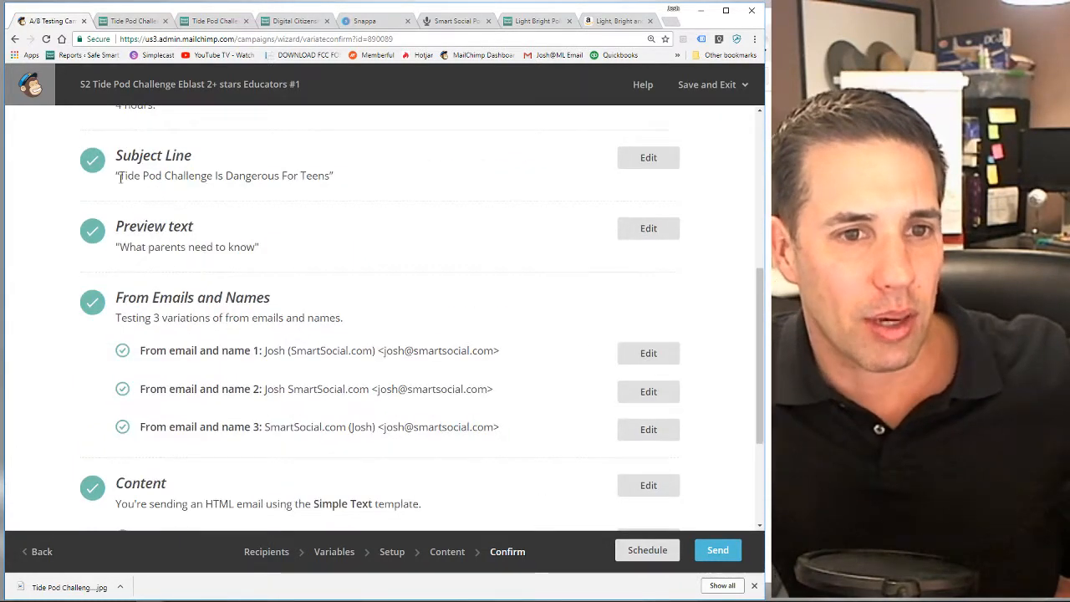
drag(156, 174, 368, 176)
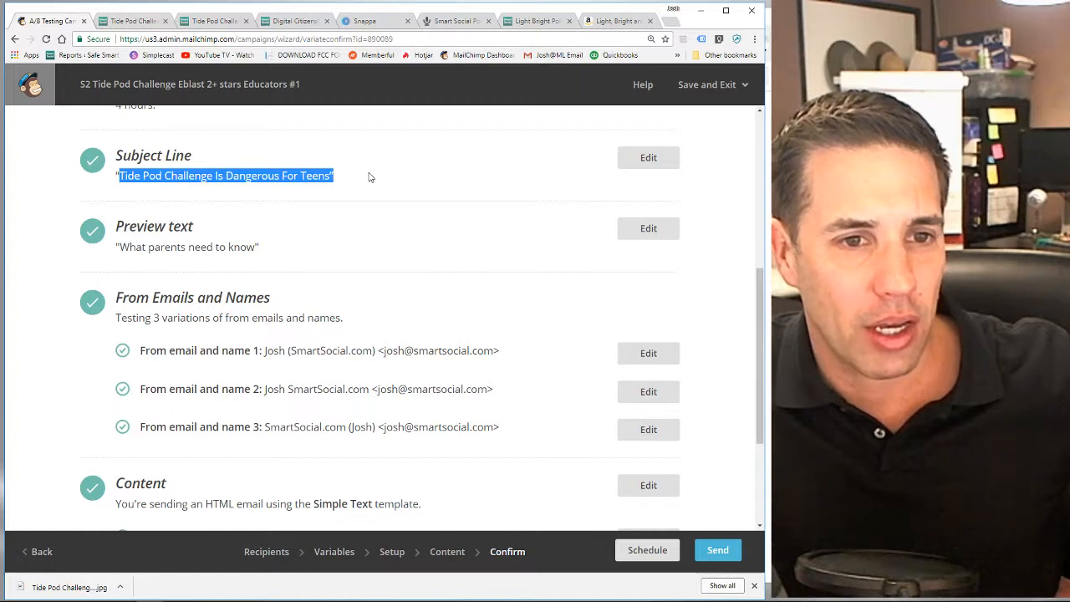
click(371, 177)
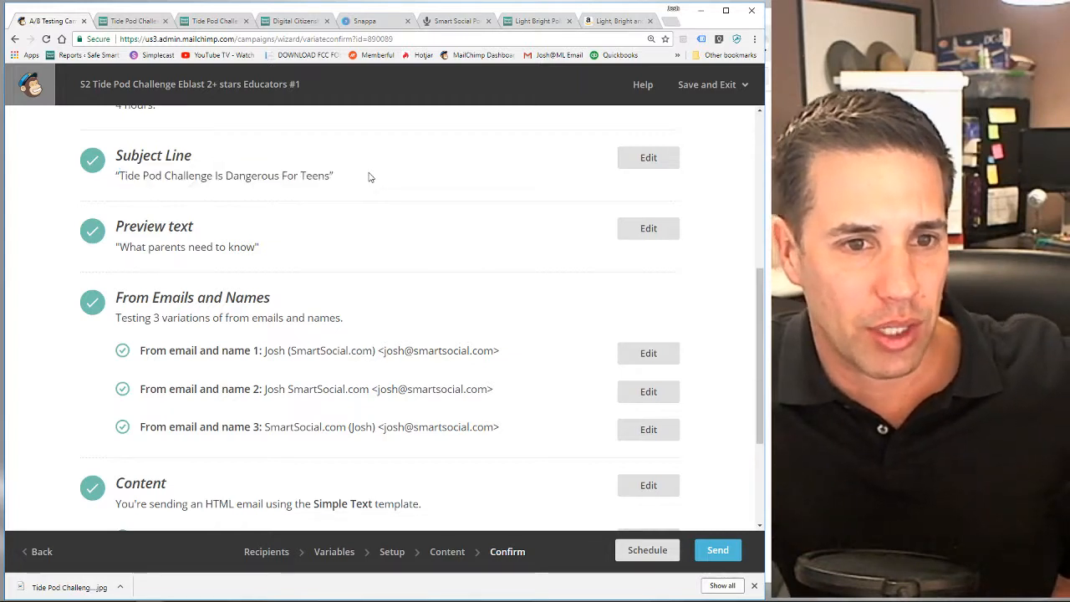
drag(124, 248, 337, 248)
click(337, 248)
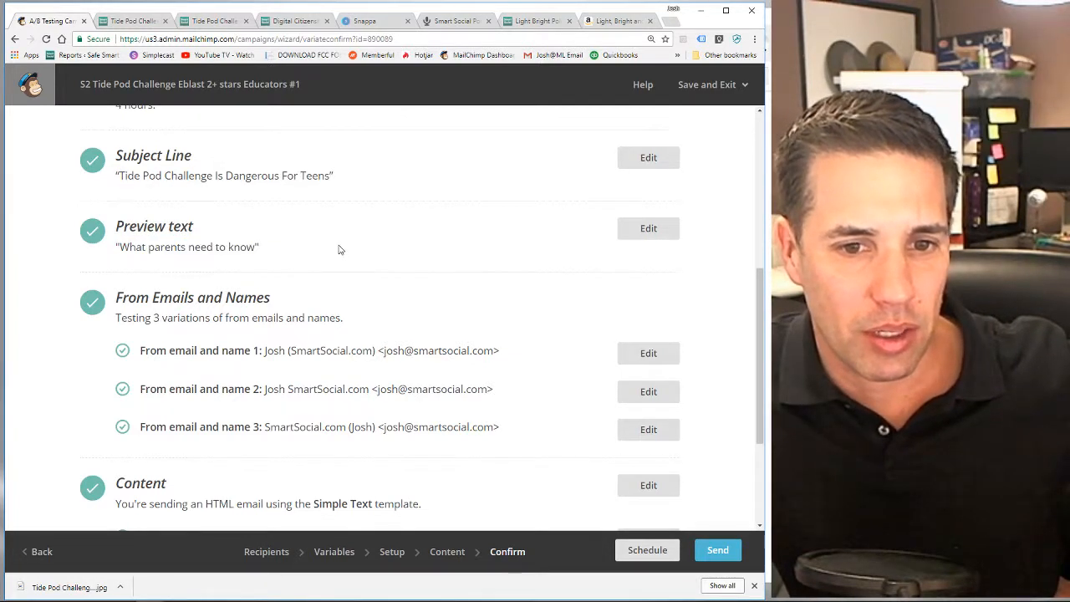
Review the three sender name variations and the plain-text, Social Cards and MonkeyRewards content items on the confirmation page.
scroll(286, 268, down, 1)
drag(261, 276, 557, 359)
click(538, 349)
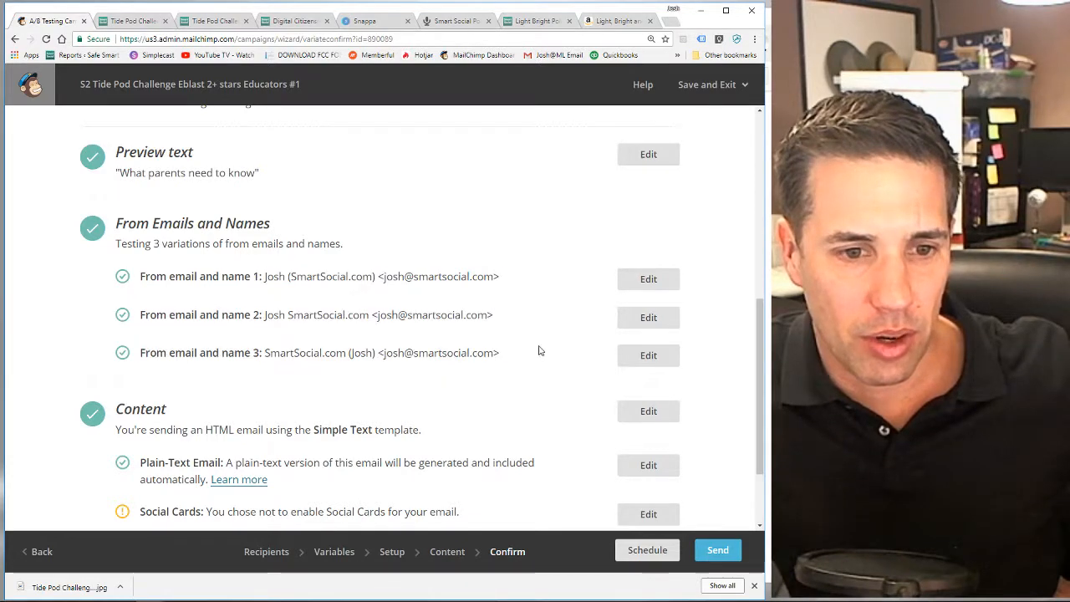
scroll(342, 283, down, 2)
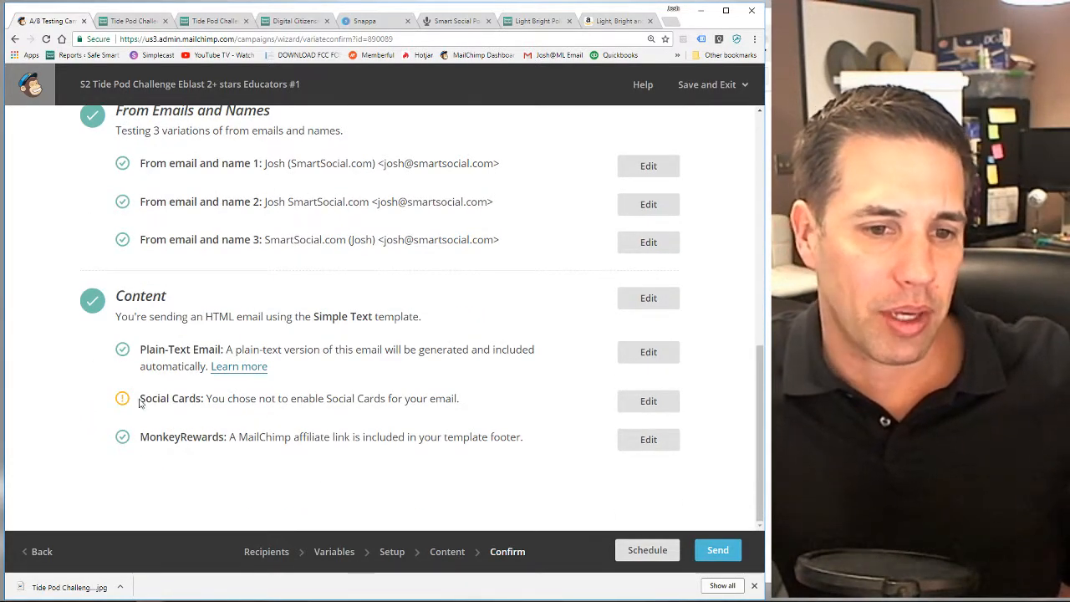
drag(150, 400, 494, 397)
click(494, 396)
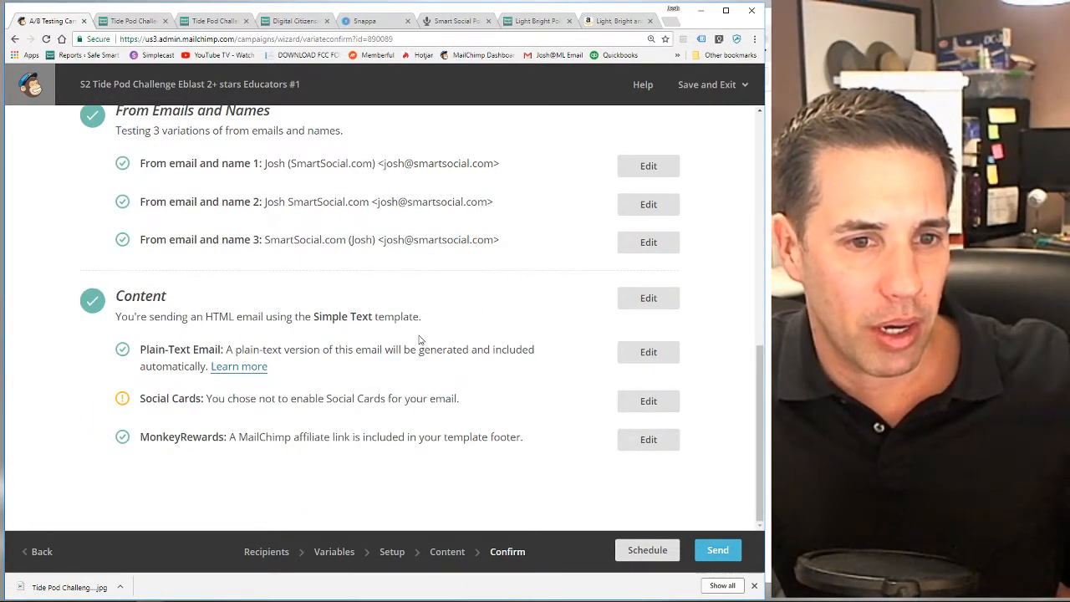
drag(139, 422, 553, 439)
click(494, 402)
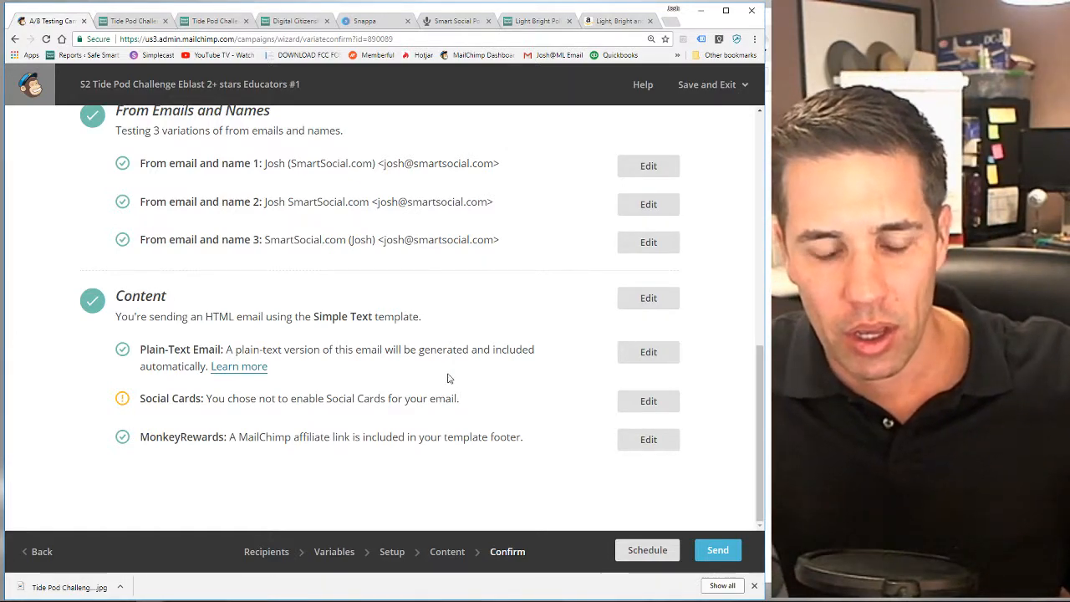
Open the campaign's schedule setup, try the MailChimp-optimized send time and switch back to sending at a specific time.
click(647, 552)
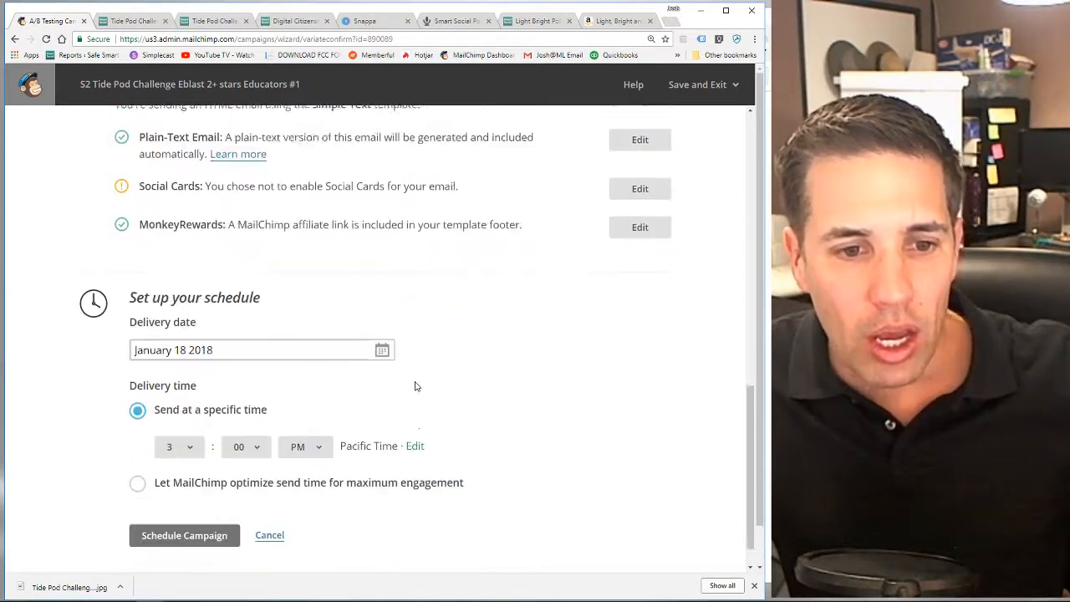
scroll(417, 386, down, 1)
click(138, 449)
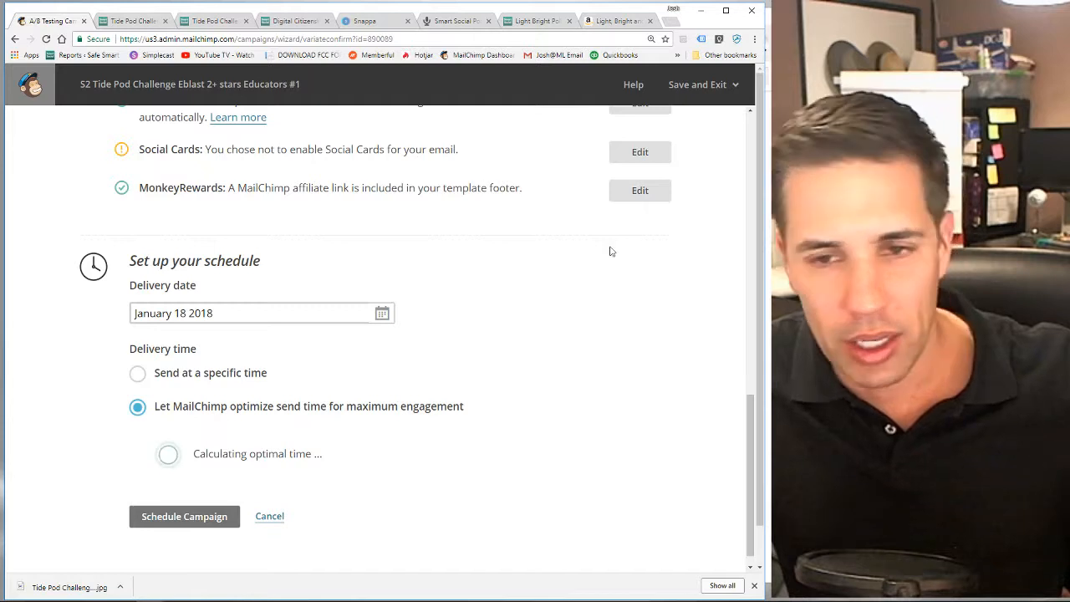
click(138, 374)
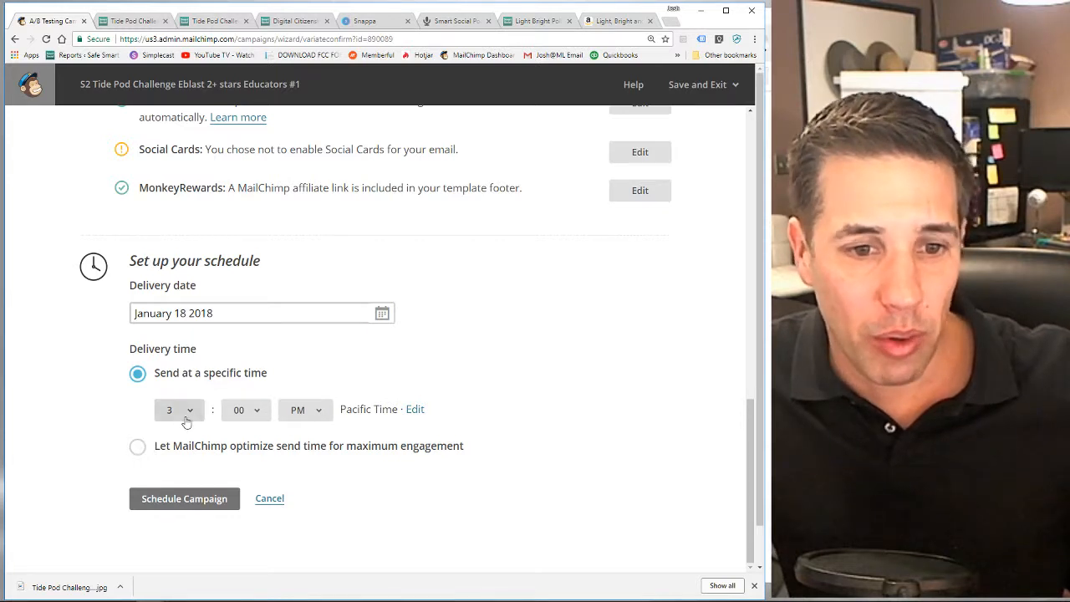
Set the campaign's delivery to January 19 2018 at 6:00 AM Pacific Time.
click(382, 314)
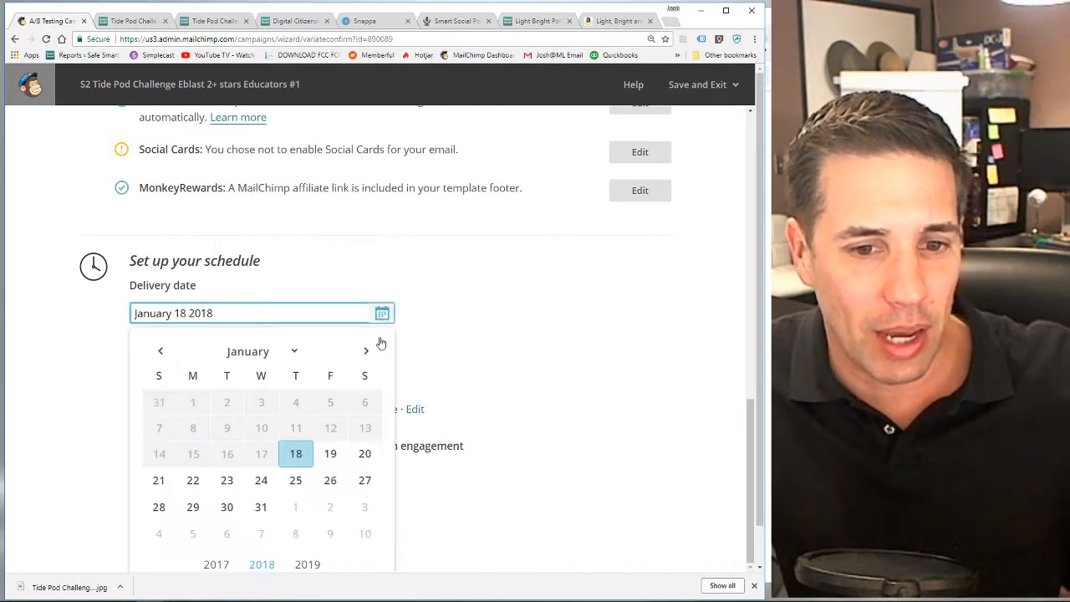
click(334, 454)
click(186, 410)
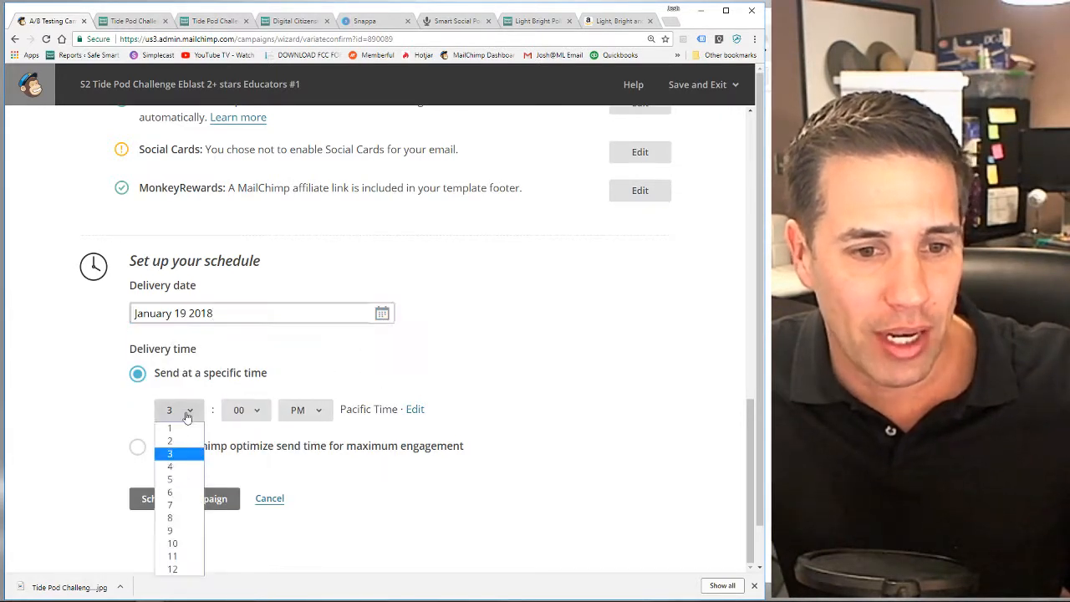
click(180, 476)
click(305, 411)
click(307, 429)
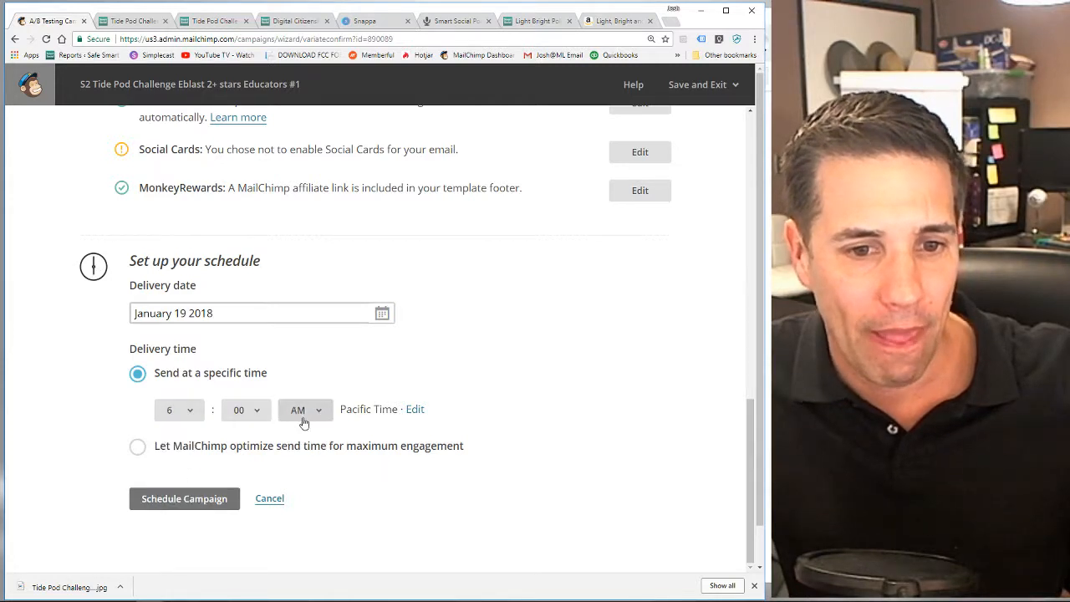
scroll(473, 339, down, 1)
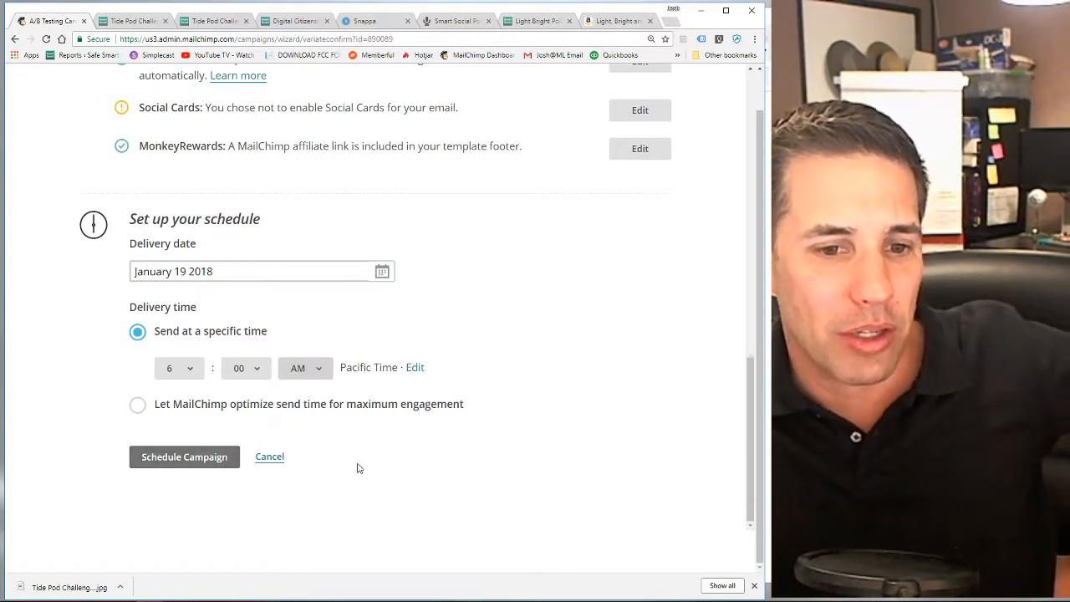
Schedule the Educators #1 campaign and replicate it from the campaign list.
click(187, 462)
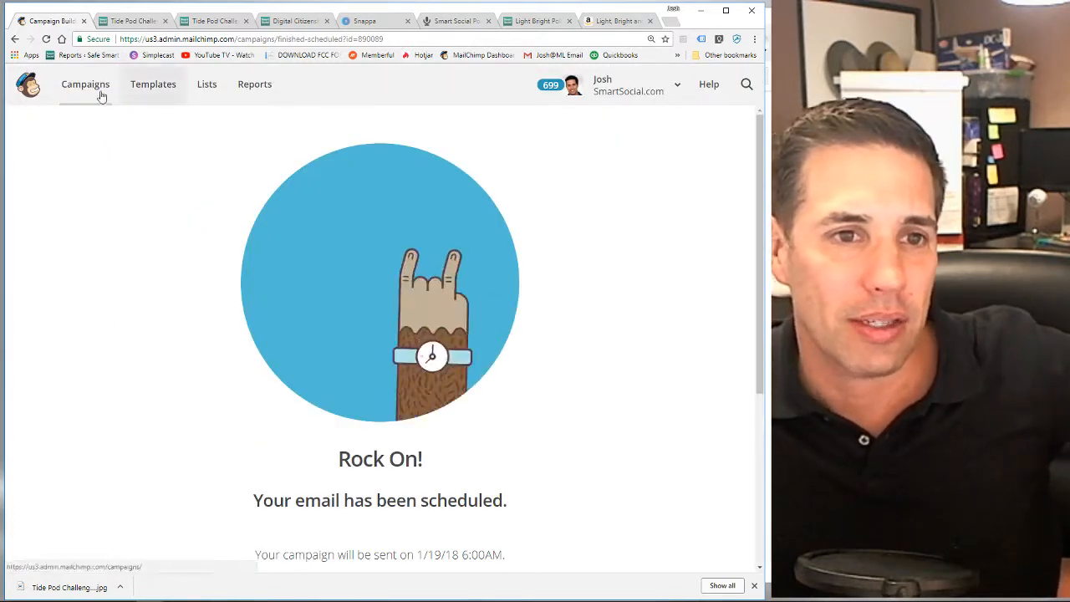
click(88, 82)
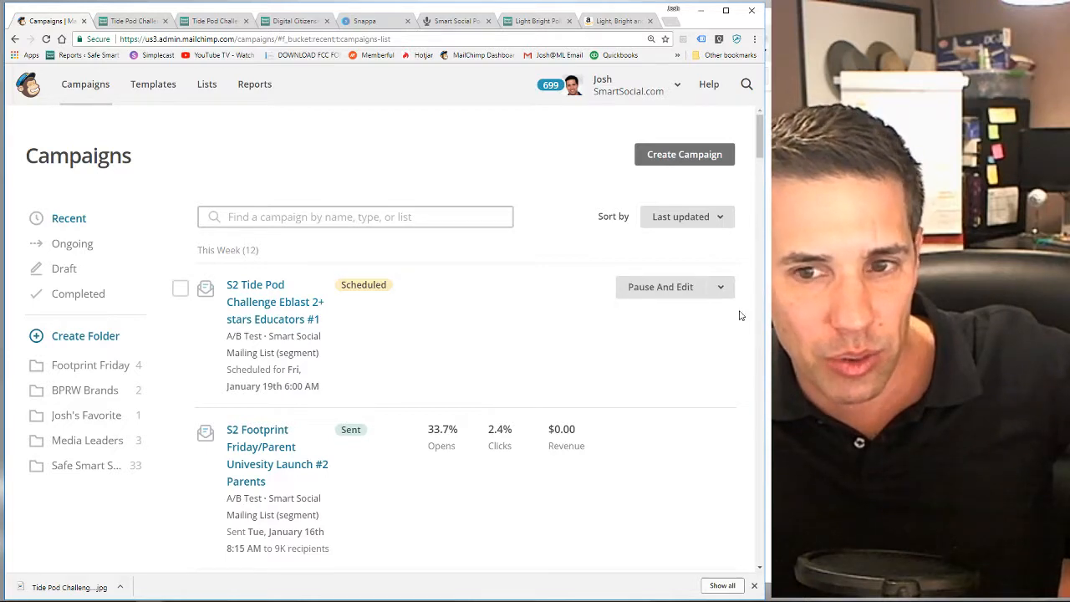
click(720, 287)
click(633, 353)
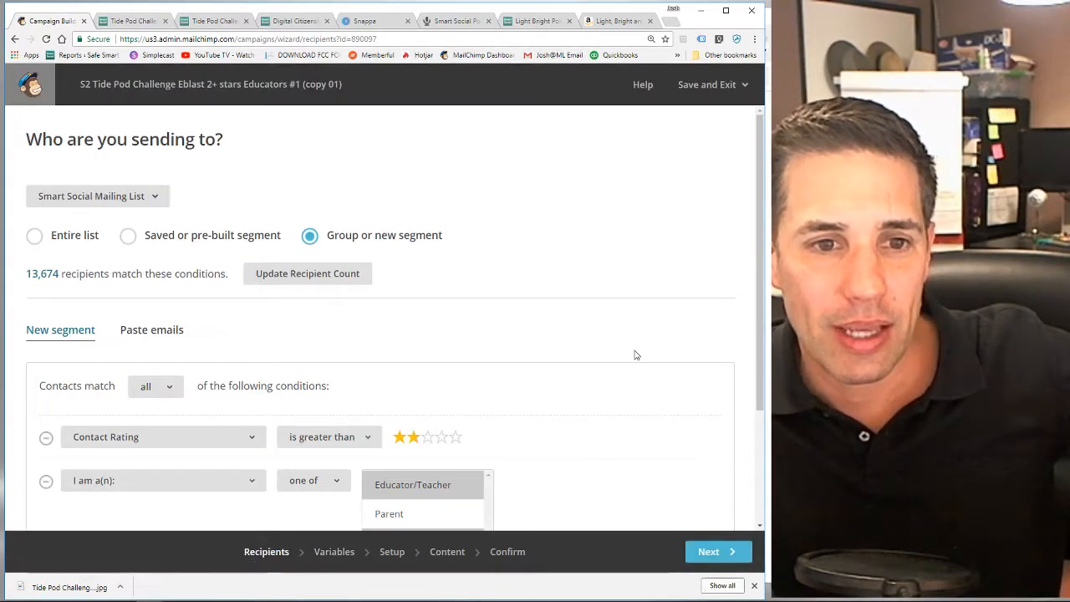
Replace the copied campaign's "I am a(n):" segment condition with a Campaign Activity condition.
scroll(535, 355, down, 3)
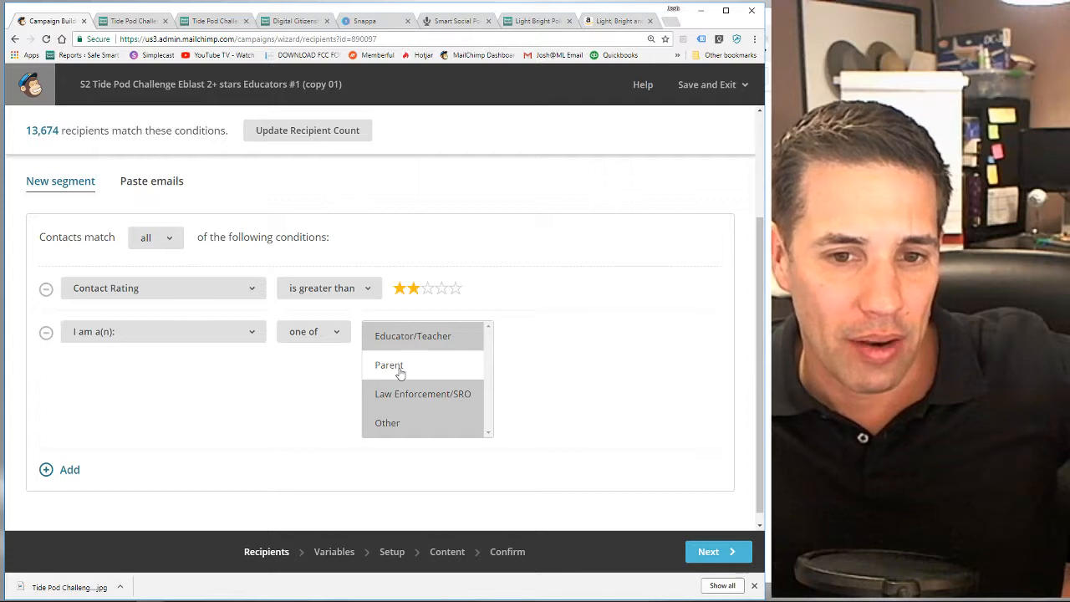
click(46, 334)
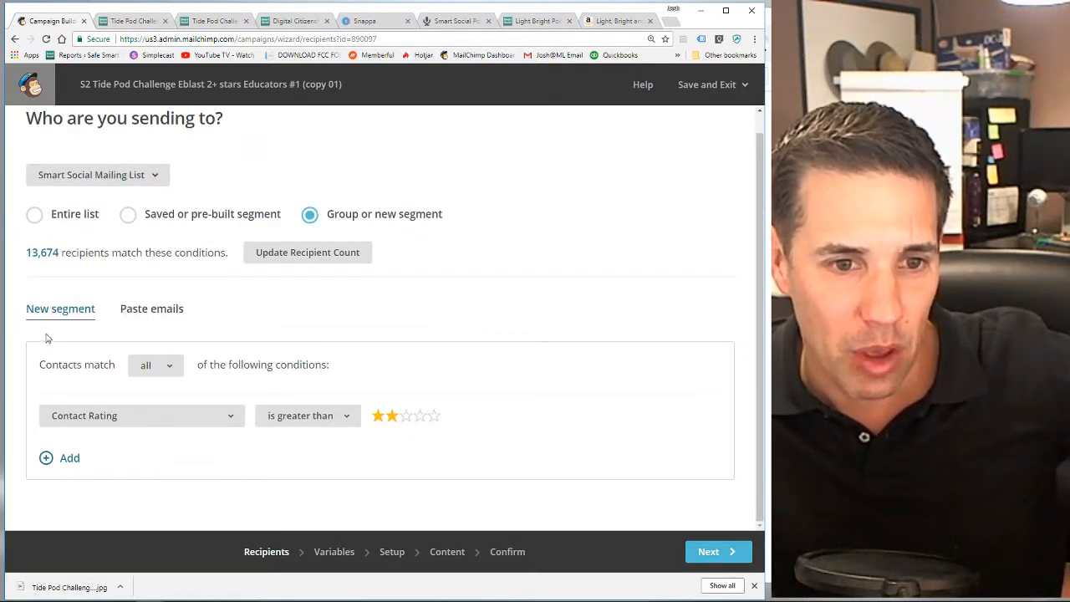
click(67, 458)
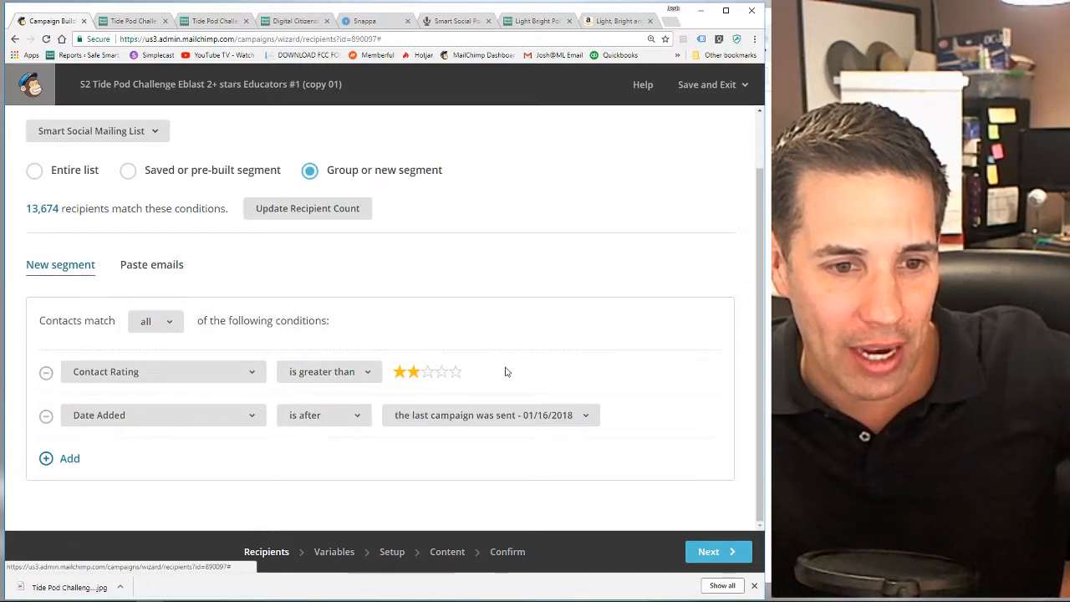
click(160, 421)
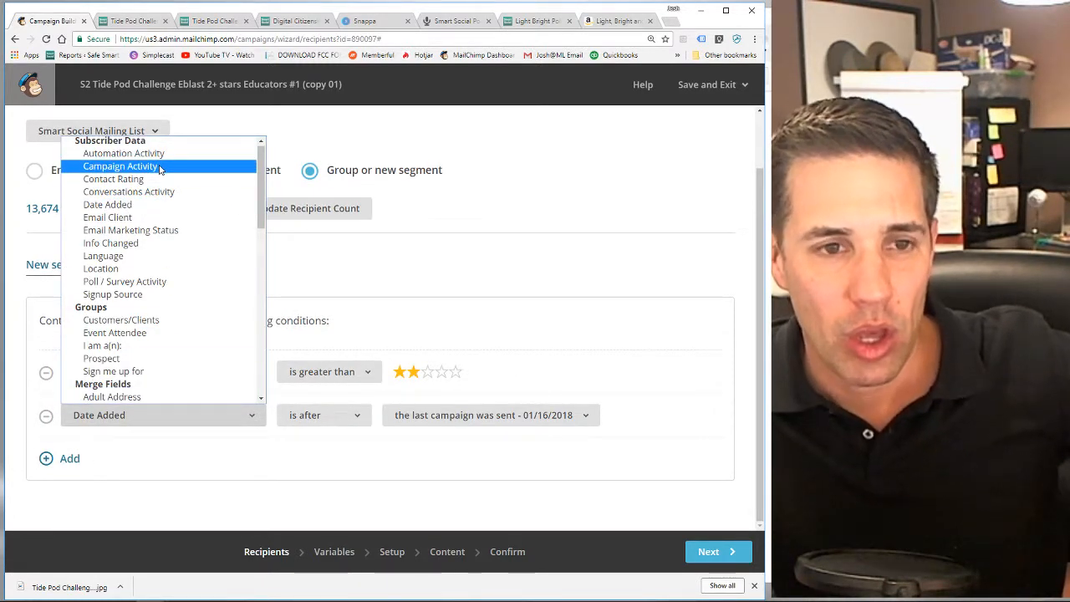
click(160, 166)
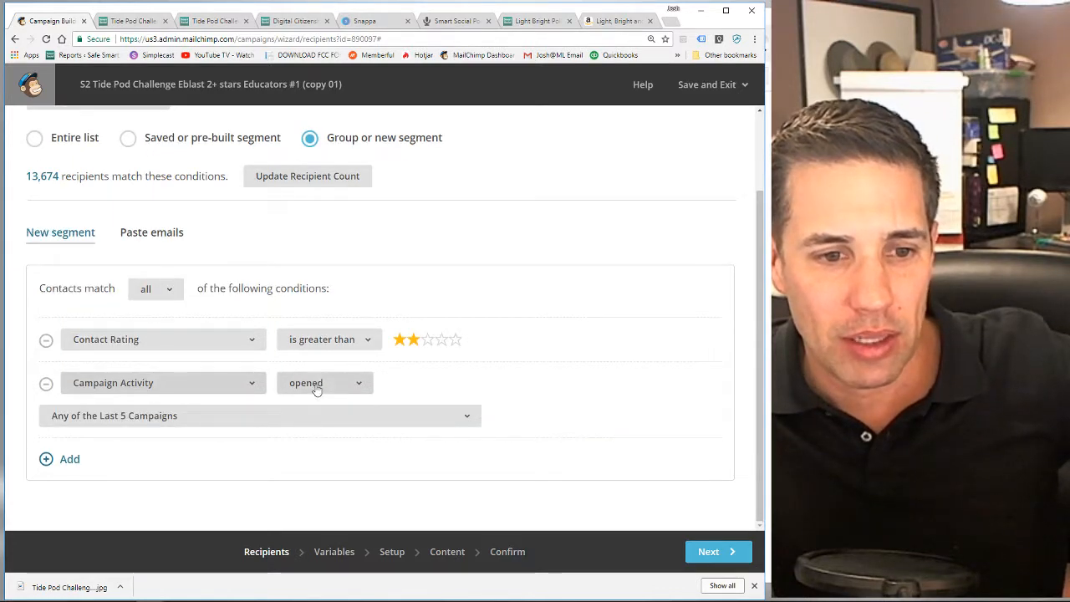
Set the Campaign Activity condition to "was not sent" the scheduled campaign "S2 Tide Pod Challenge Eblast 2+ stars Educators #1 - 01/19/2018".
click(316, 386)
click(320, 468)
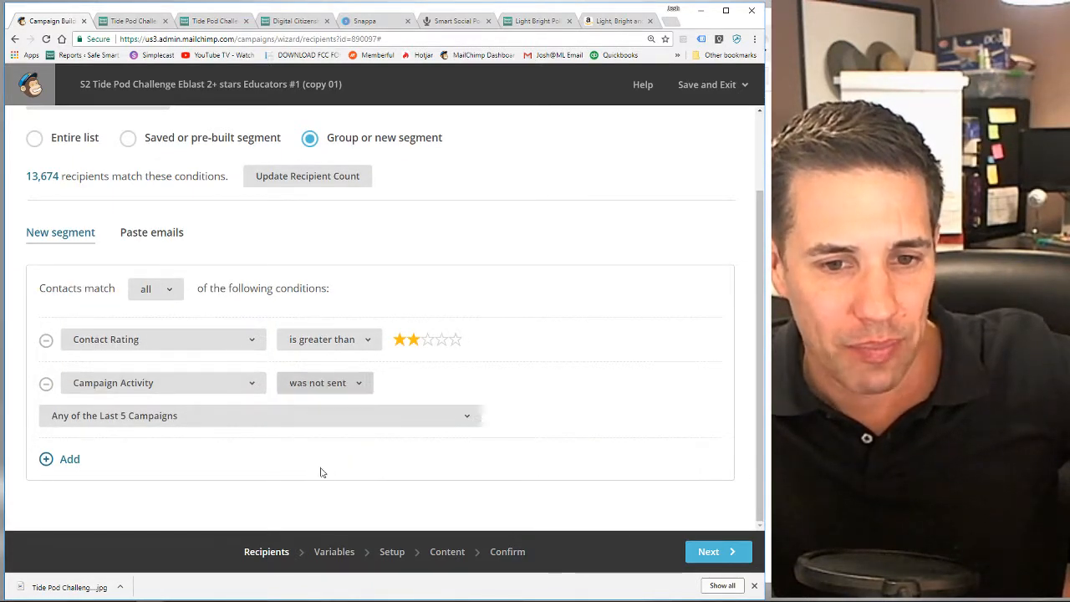
click(346, 418)
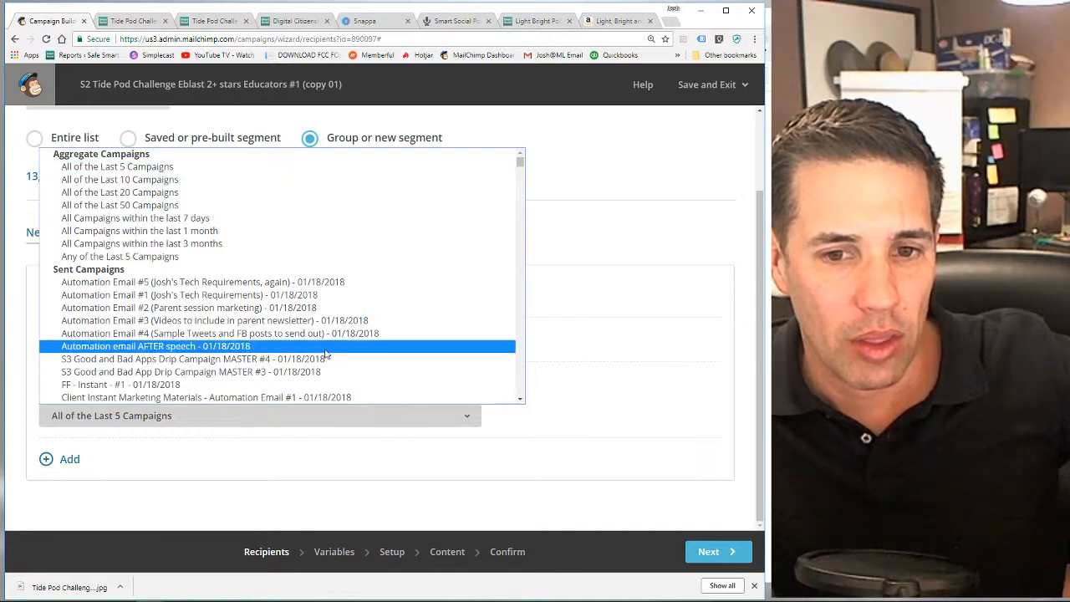
drag(519, 161, 519, 393)
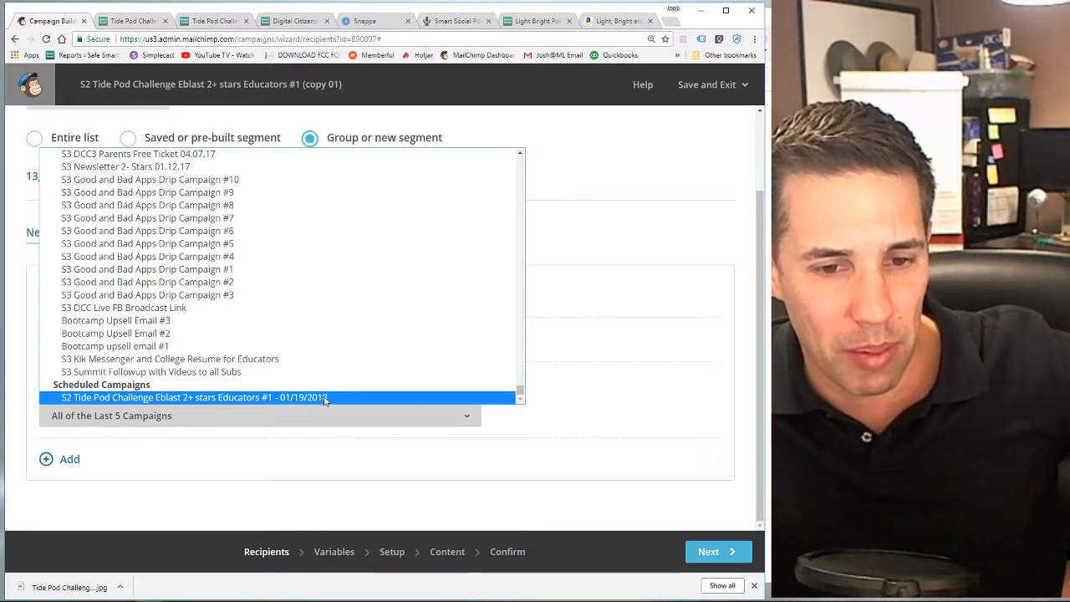
click(240, 400)
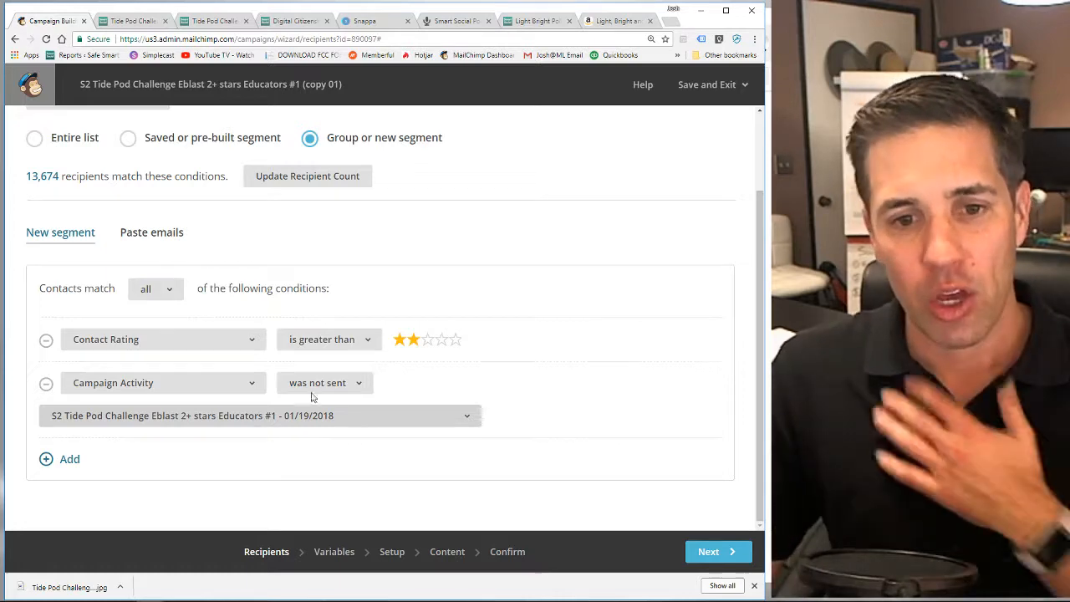
Select two stars for the "is greater than" Contact Rating condition and update the recipient count.
click(400, 341)
click(415, 344)
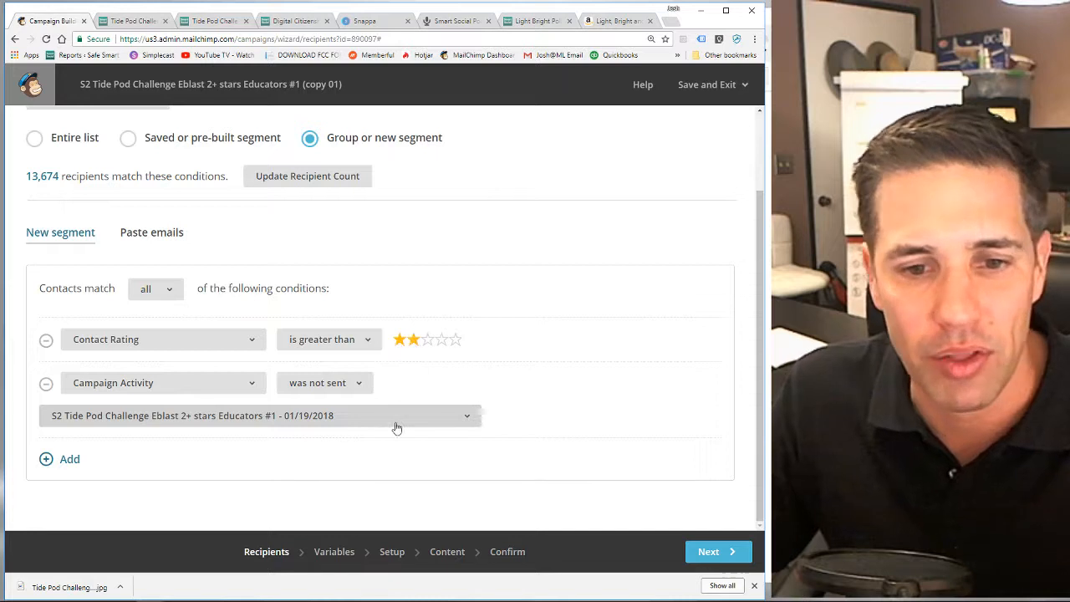
click(305, 175)
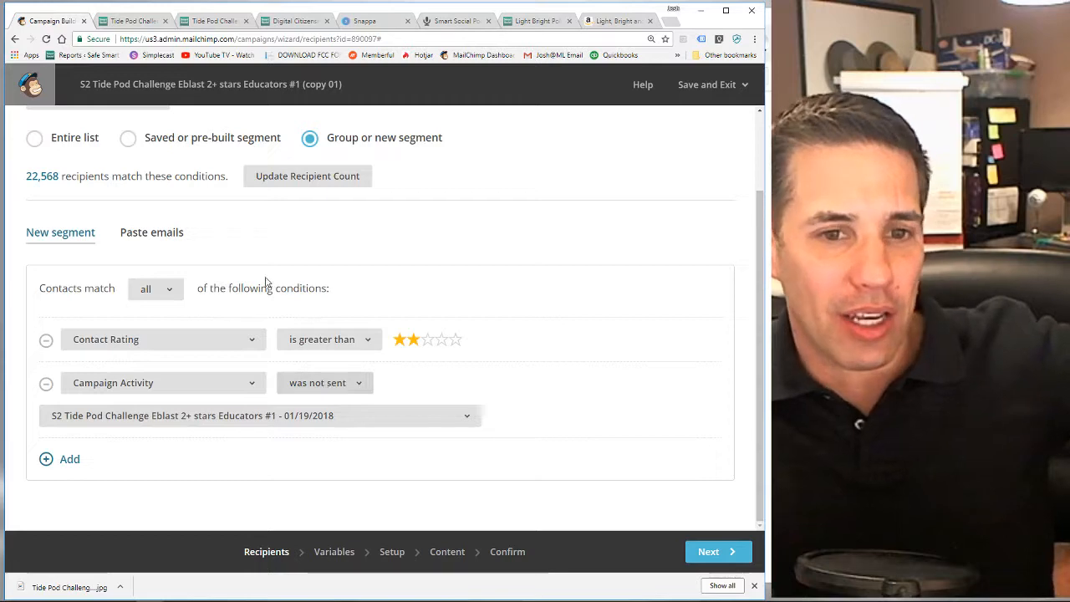
Check the A/B test variables and rename the test as "S2 Tide Pod Challenge Eblast 2+ stars parents #2".
click(333, 555)
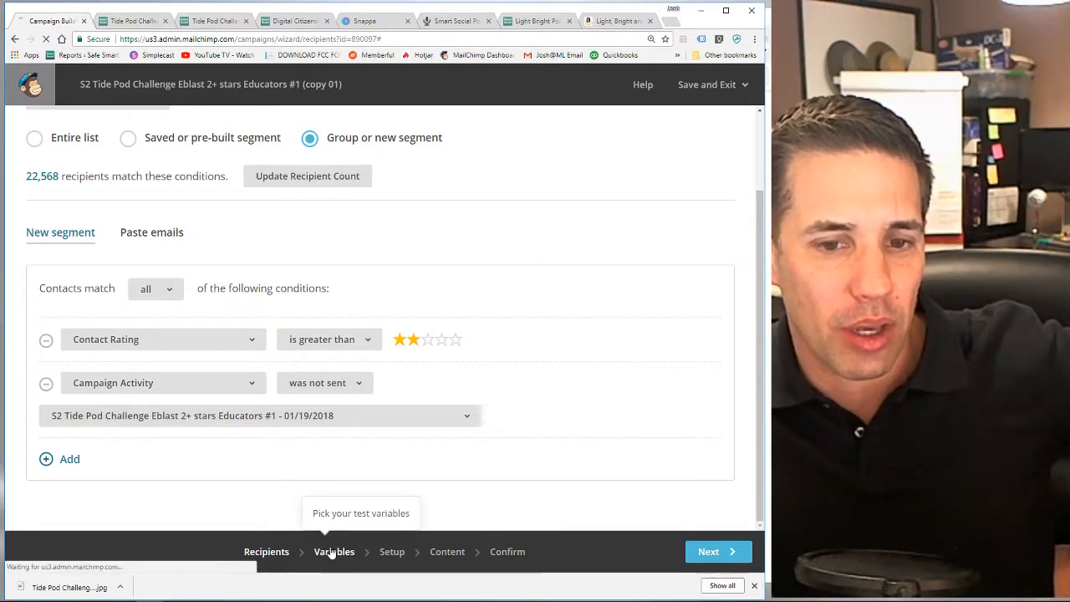
scroll(332, 351, down, 3)
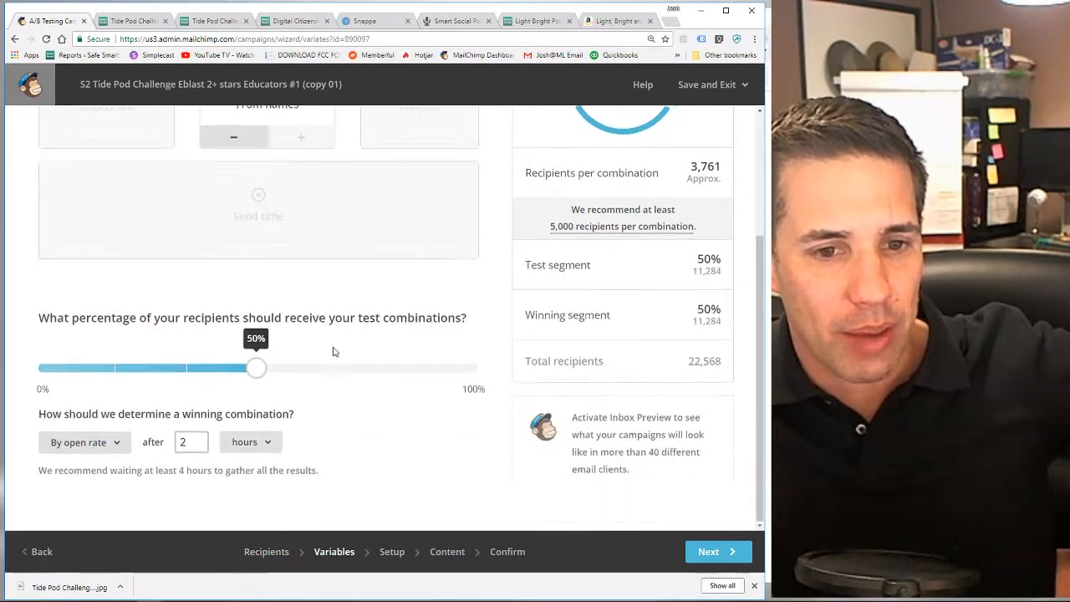
click(392, 555)
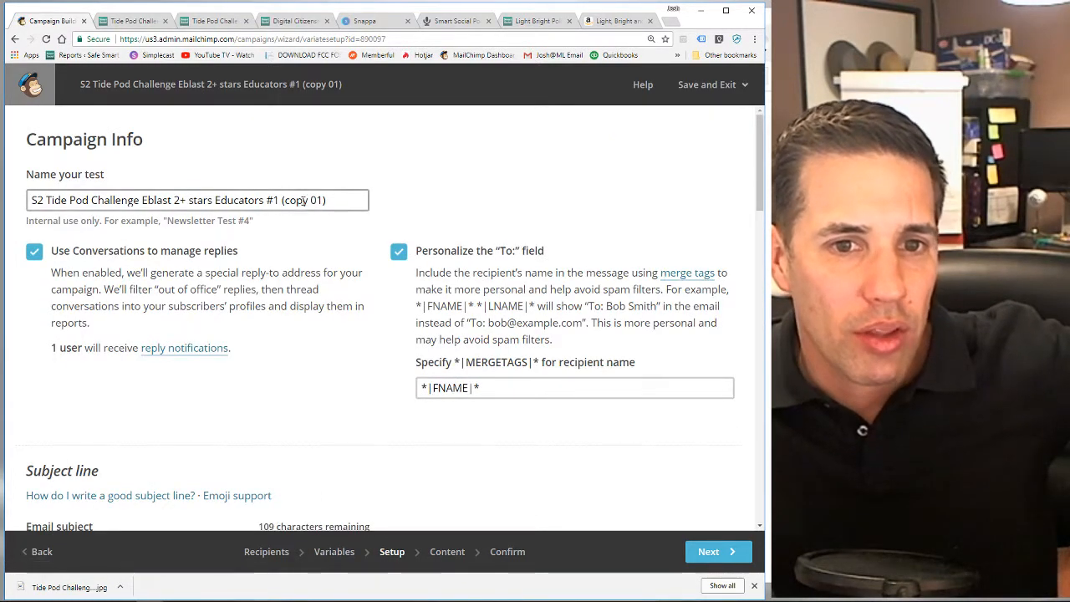
drag(274, 200, 343, 199)
text(2)
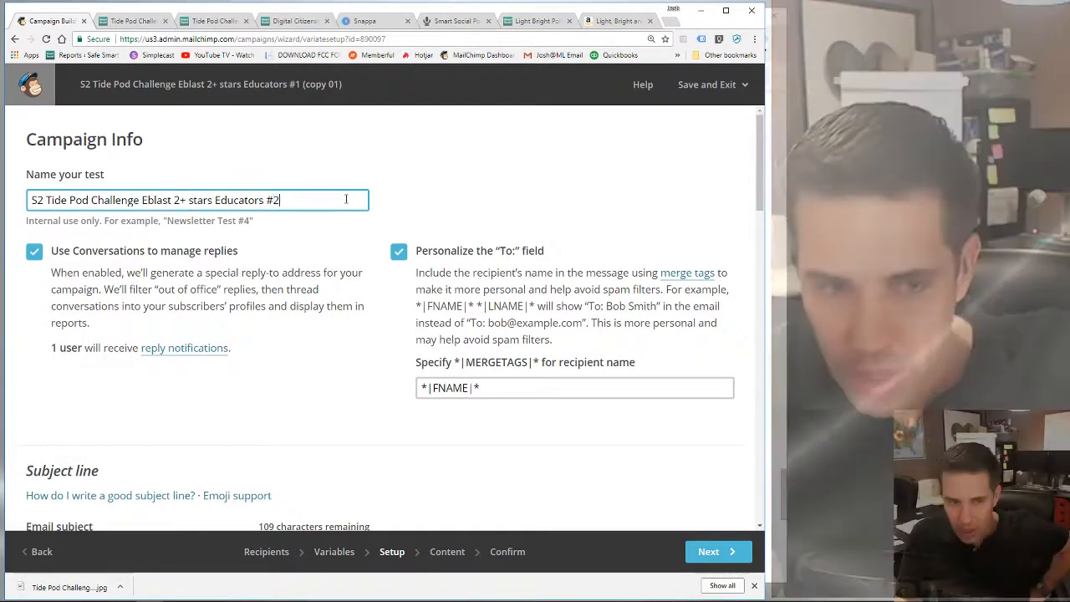
double_click(239, 200)
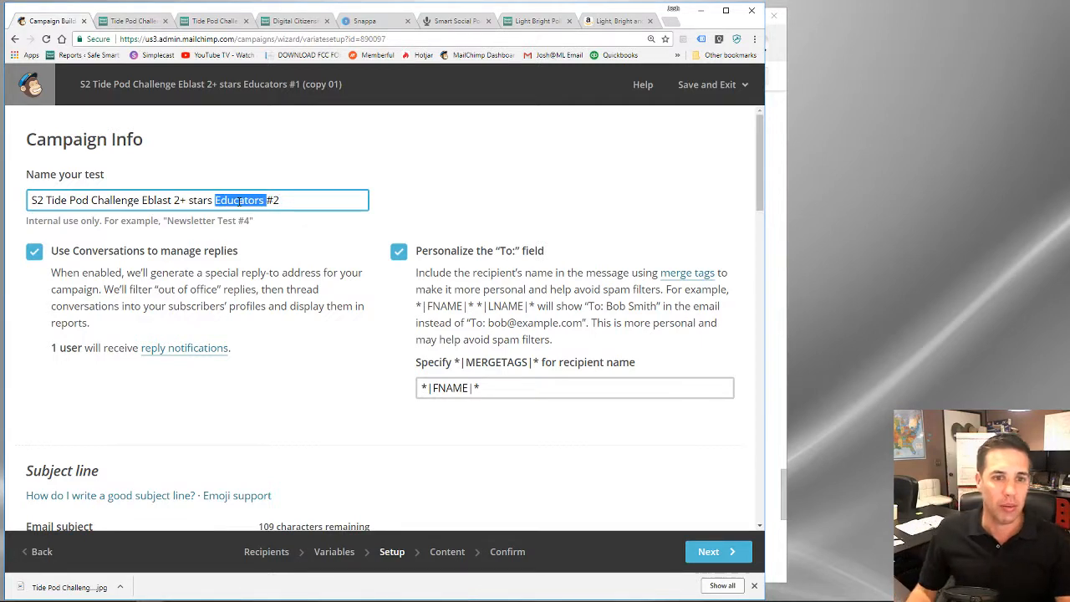
text(paren)
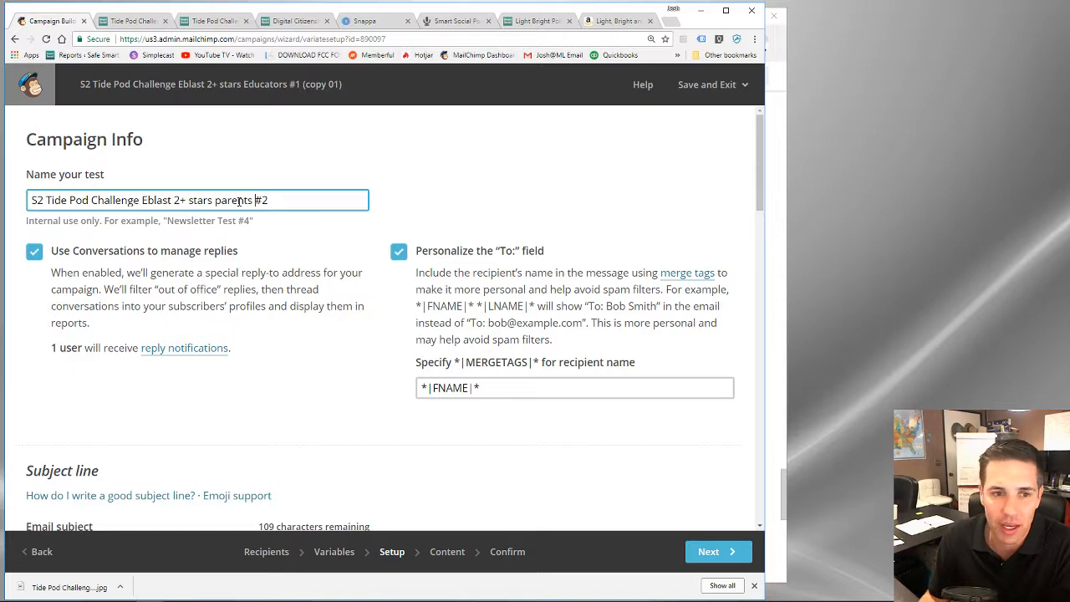
Review the parents campaign's subject line, tracking options, email content and confirmation checklist.
scroll(343, 276, down, 10)
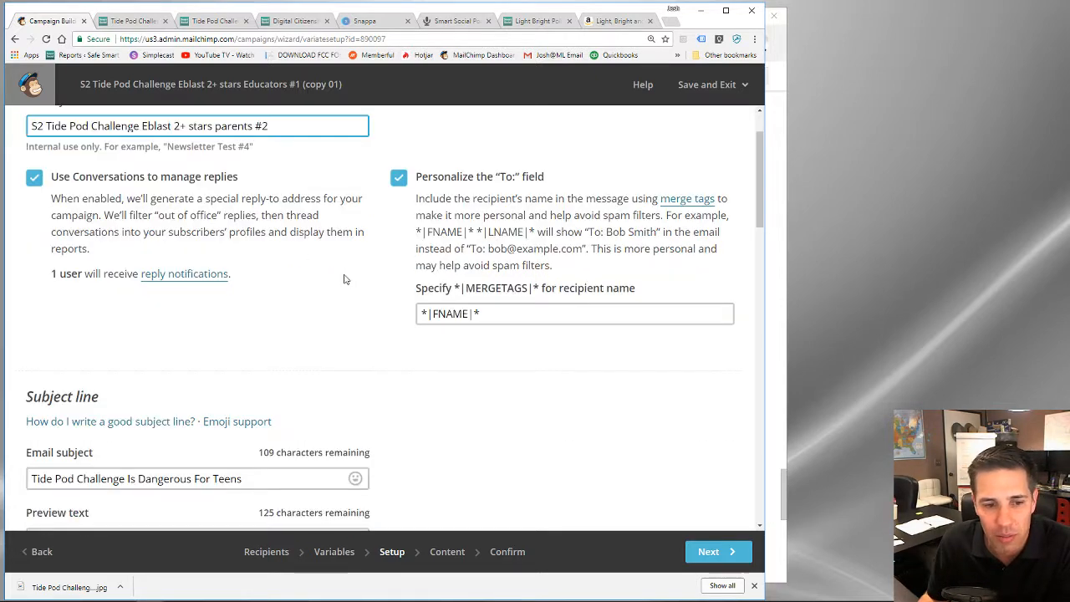
scroll(470, 285, down, 5)
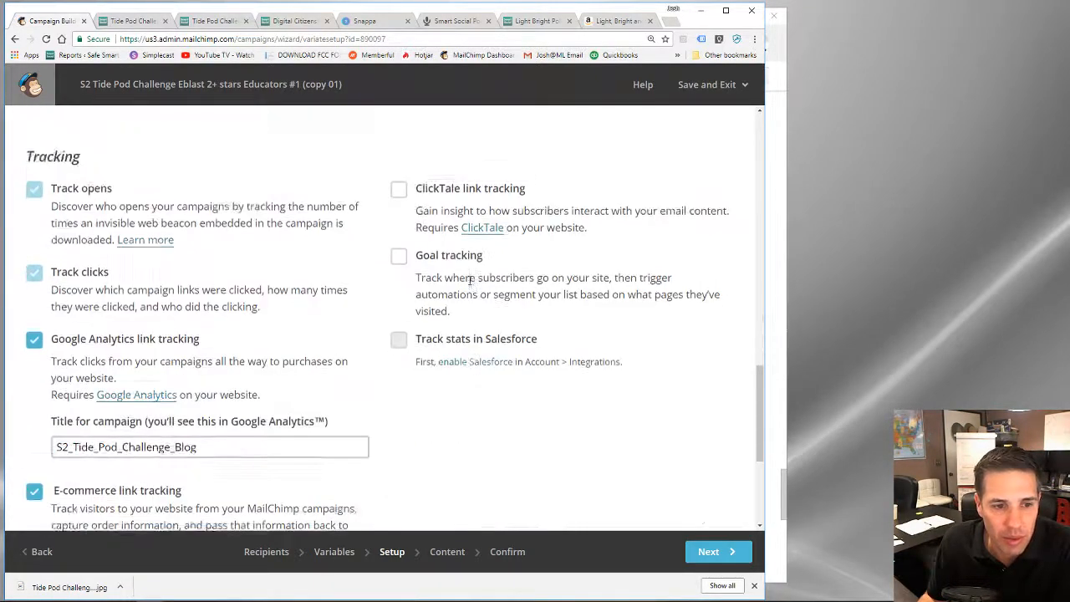
scroll(285, 379, down, 3)
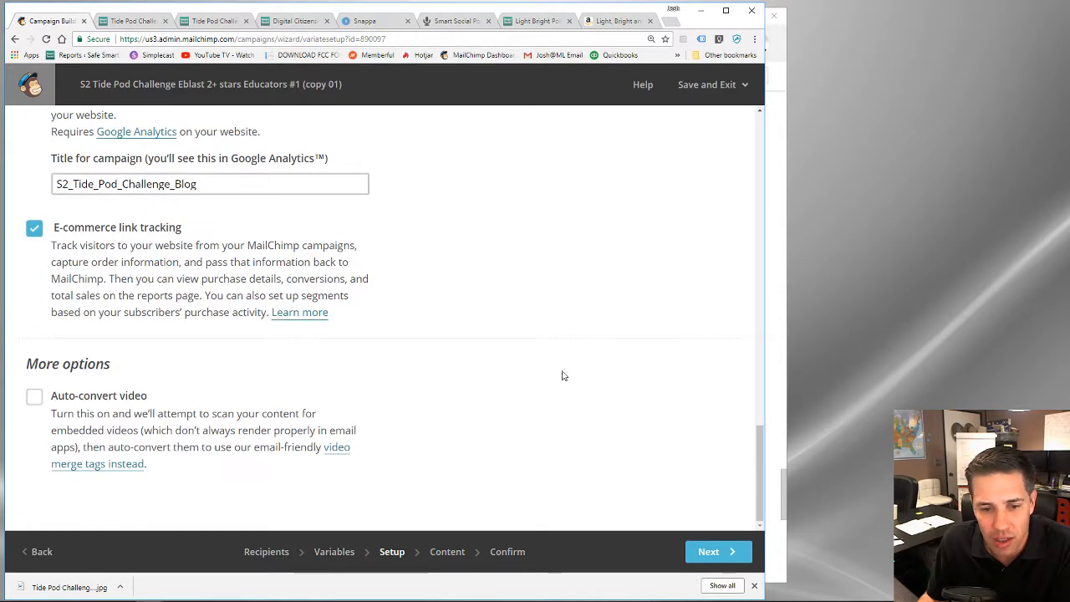
click(449, 551)
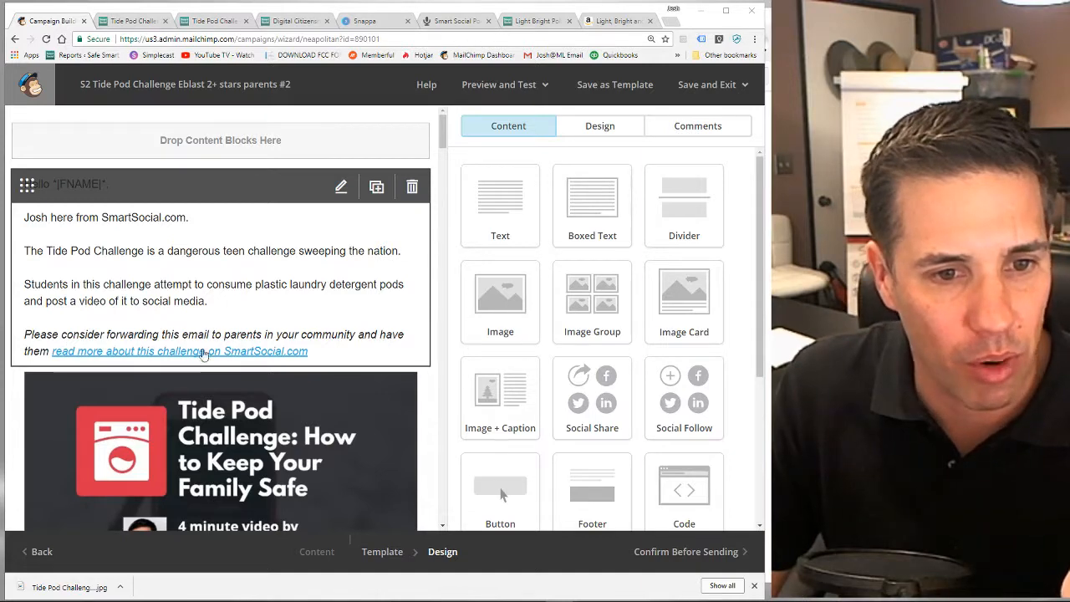
scroll(323, 315, down, 3)
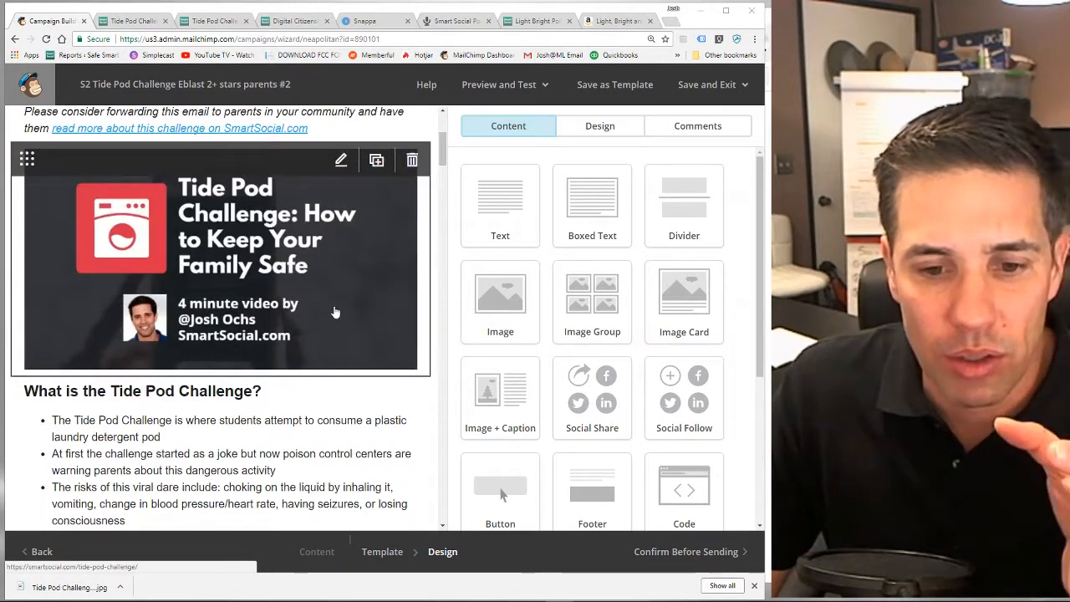
click(681, 553)
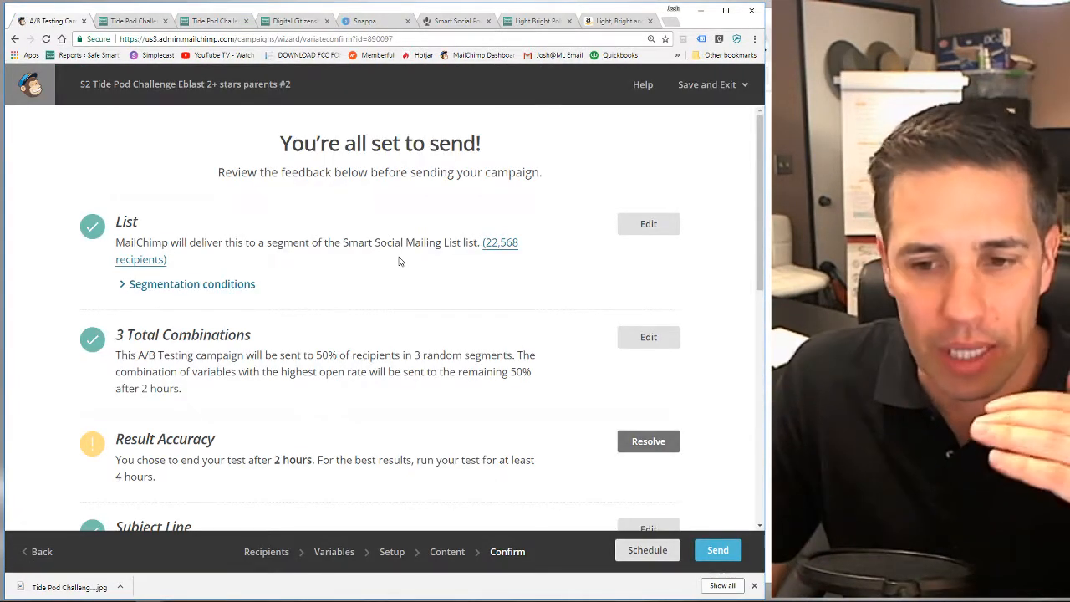
scroll(420, 257, down, 10)
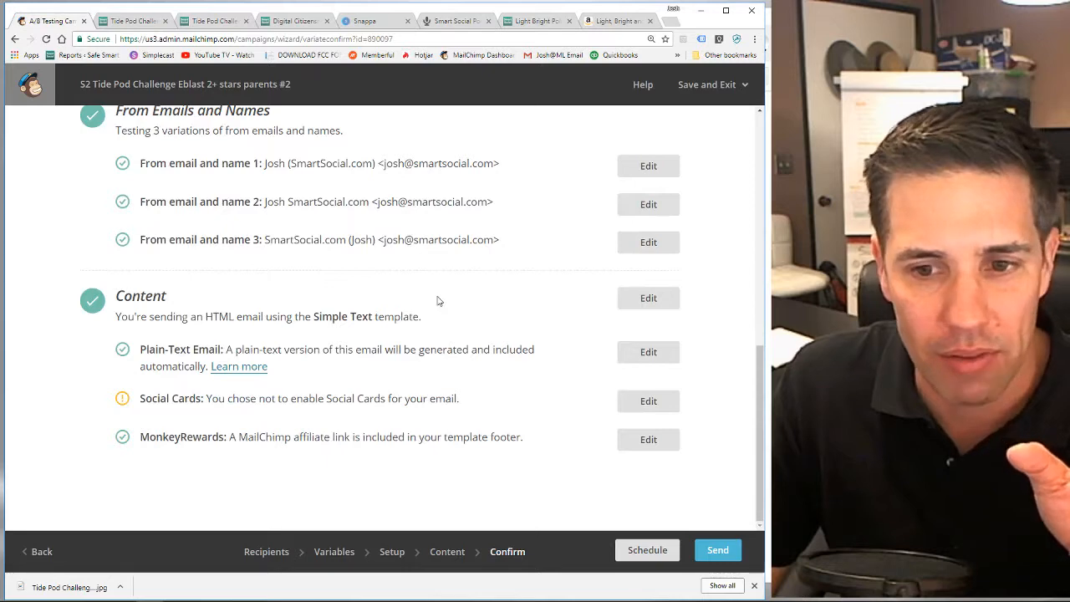
Open the parents campaign's schedule setup and set the delivery to January 19 2018 at 6:00 AM.
click(646, 550)
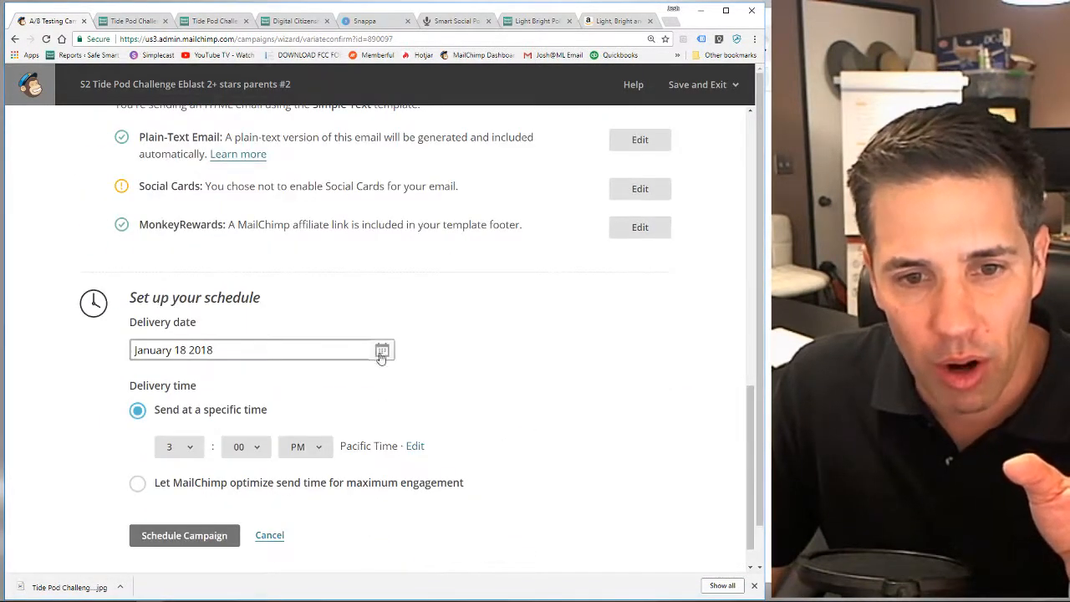
click(382, 352)
click(324, 215)
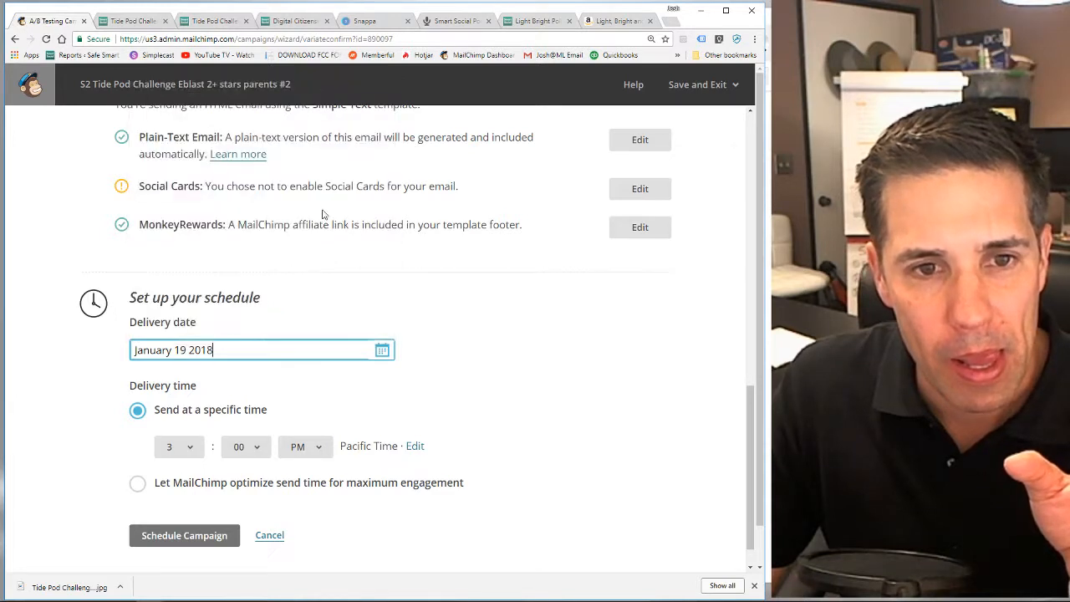
click(171, 446)
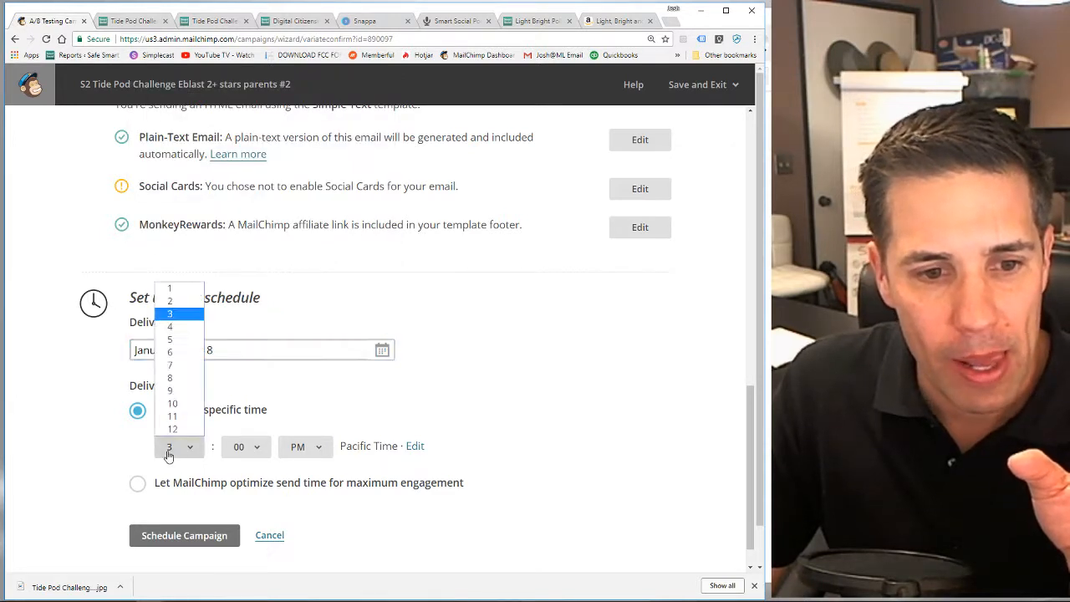
click(180, 355)
click(303, 446)
click(301, 466)
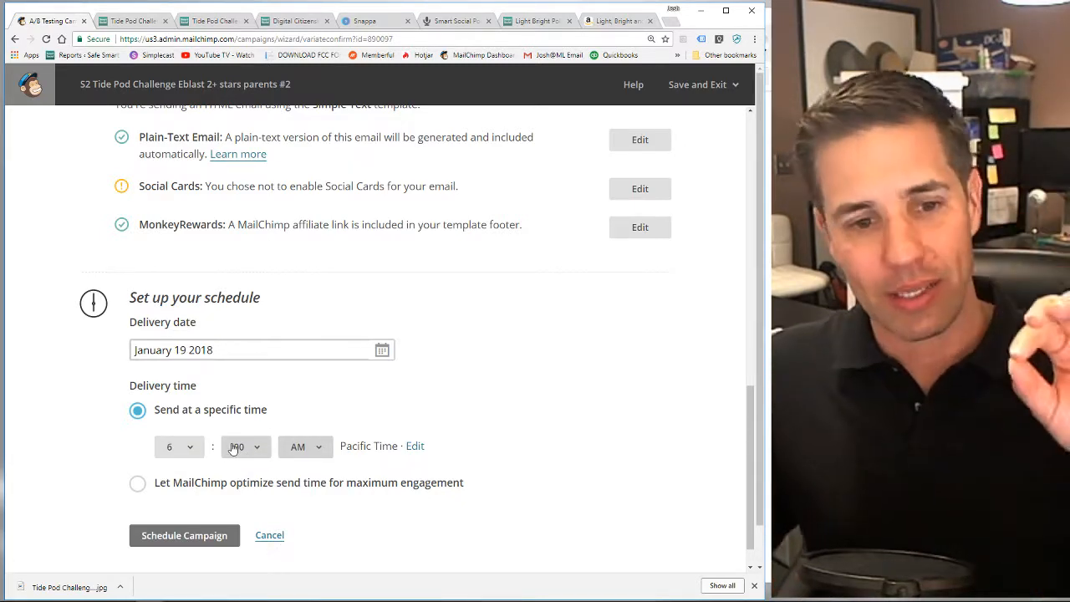
Change the delivery time to 8:15 AM and schedule the parents campaign.
click(172, 447)
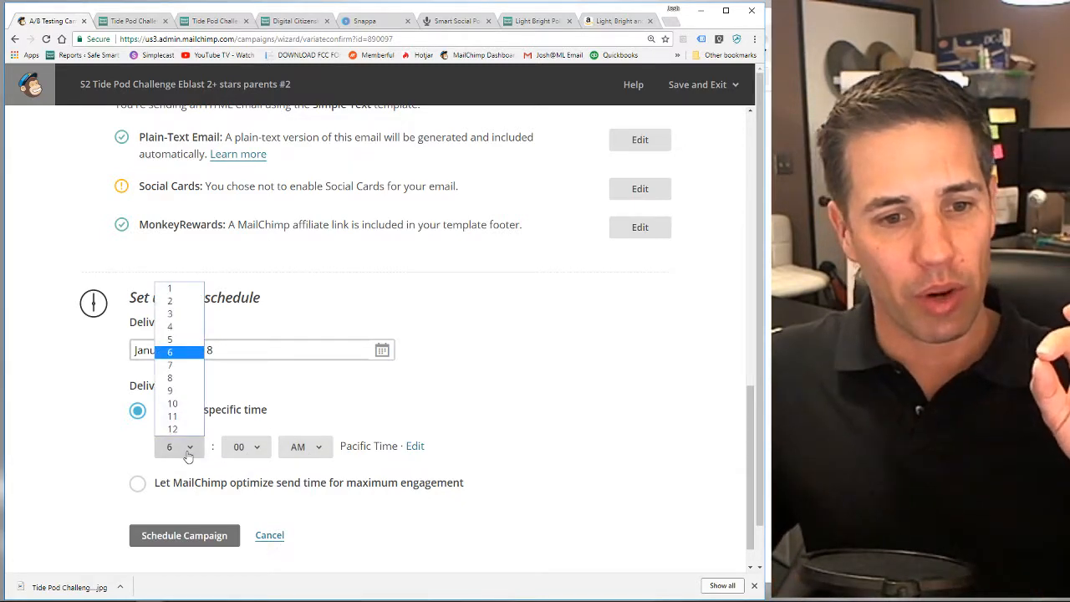
click(172, 378)
click(246, 447)
click(249, 467)
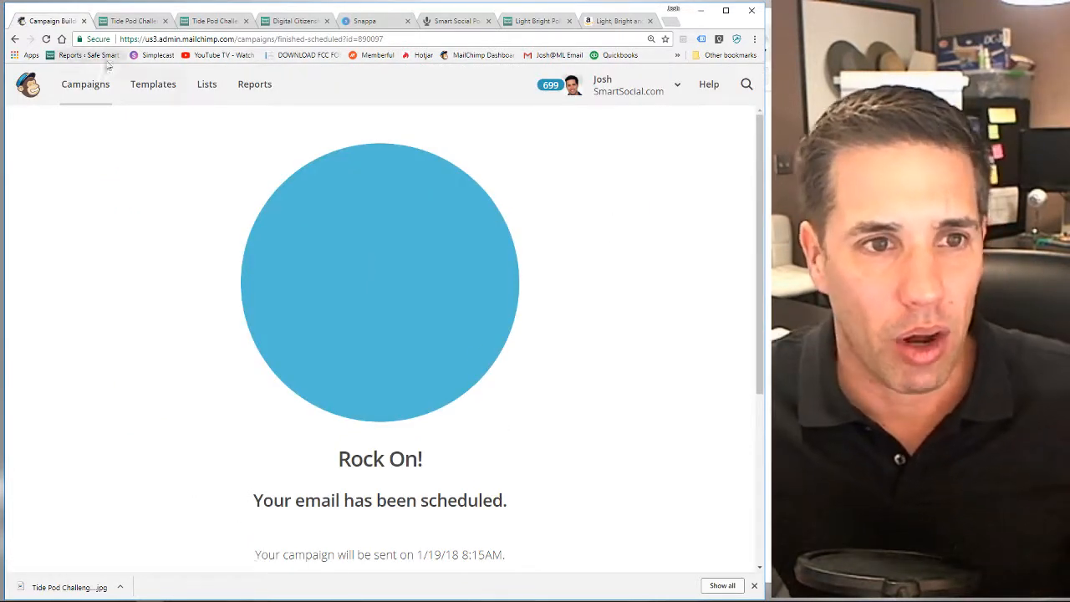
Return to the campaigns list and replicate the scheduled "S2 Tide Pod Challenge Eblast 2+ stars parents #2" campaign.
click(96, 90)
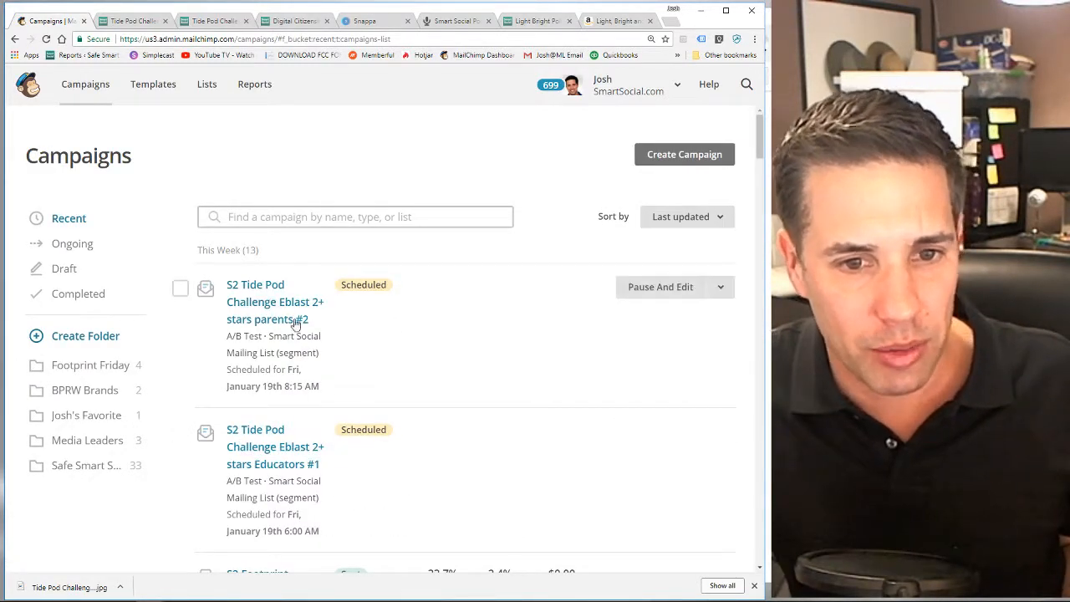
click(721, 286)
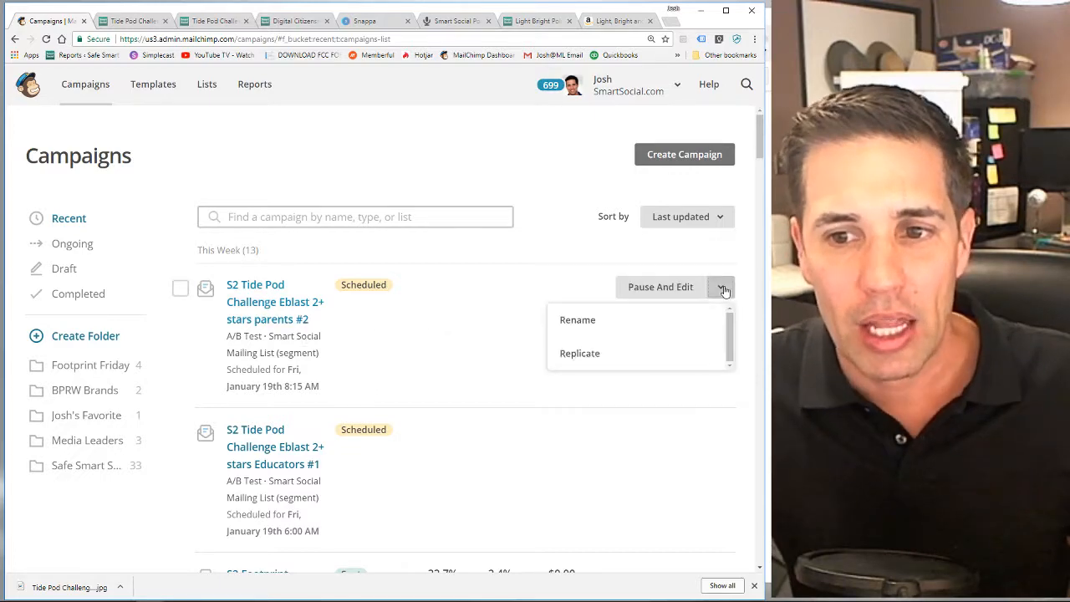
click(668, 355)
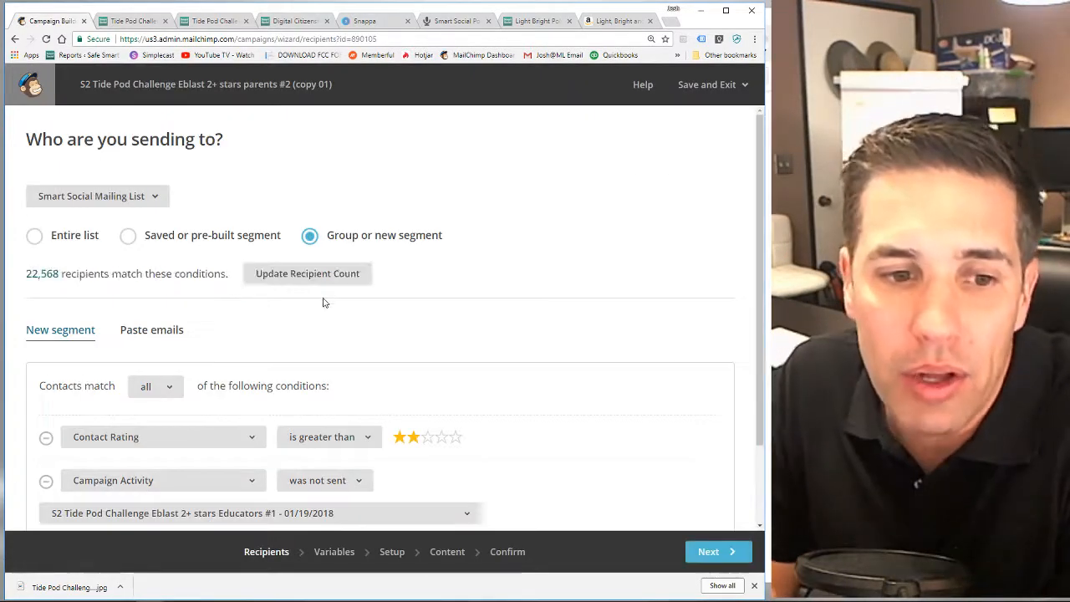
Set the contact rating condition to greater than one star and add a third segment condition based on Campaign Activity.
scroll(532, 301, down, 2)
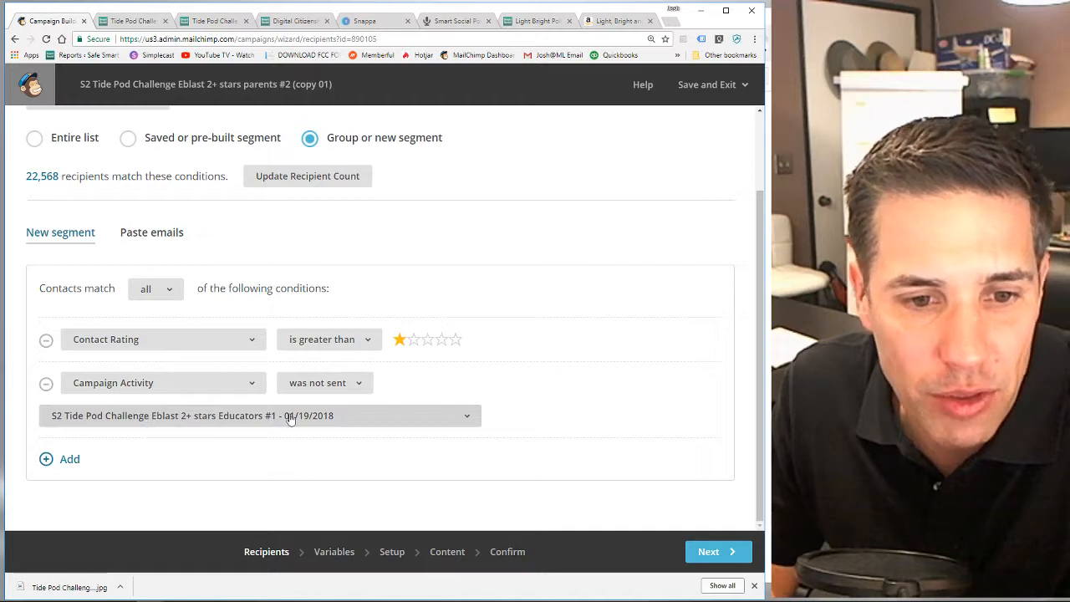
click(50, 469)
click(150, 461)
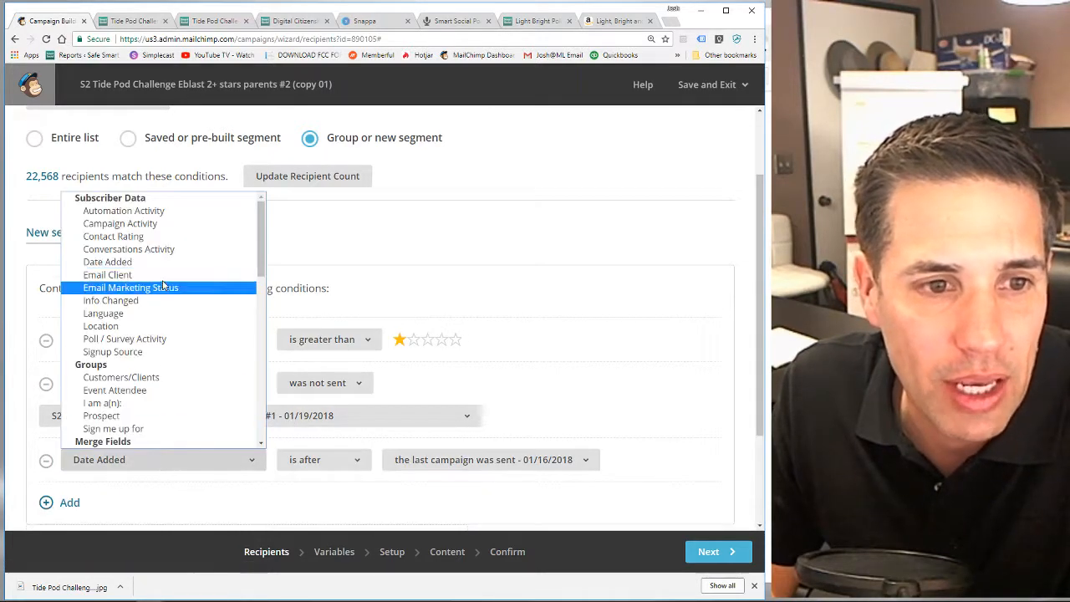
click(120, 223)
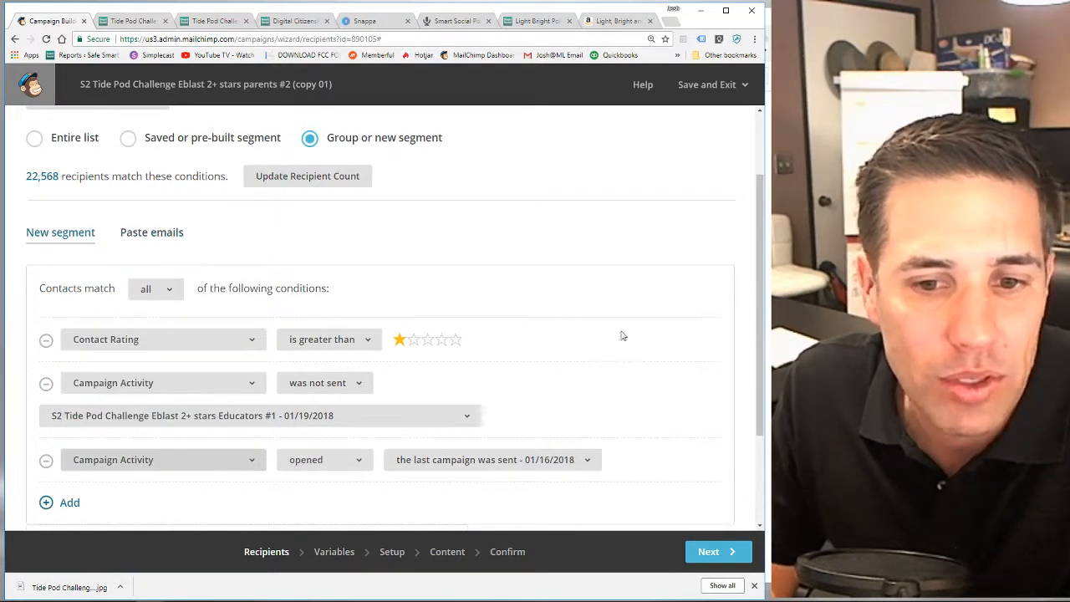
Set the new Campaign Activity condition to "was not sent" for "S2 Tide Pod Challenge Eblast 2+ stars parents #2".
scroll(668, 339, down, 3)
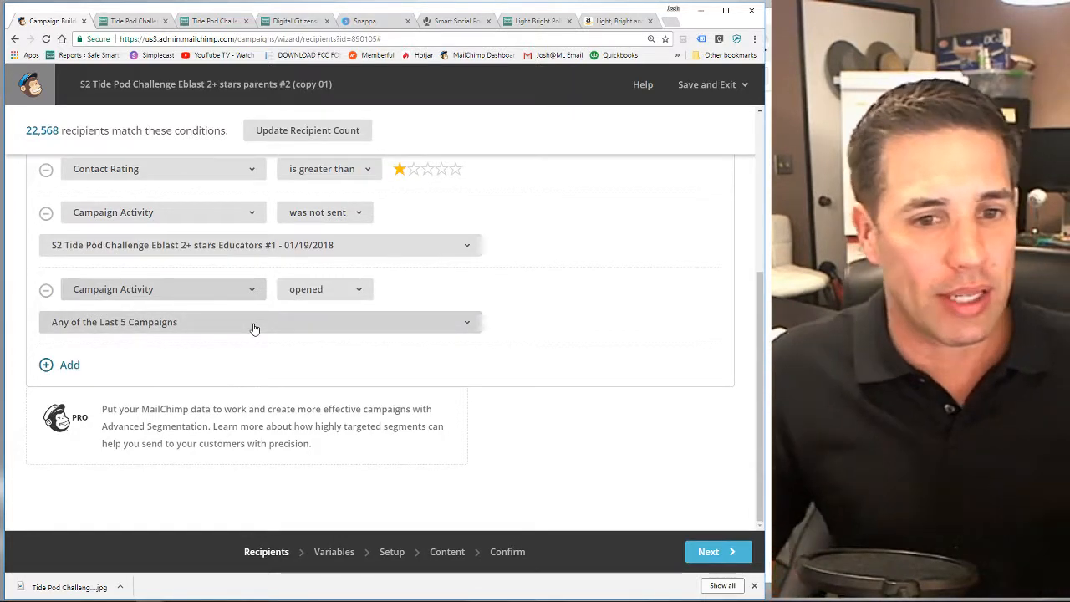
click(306, 292)
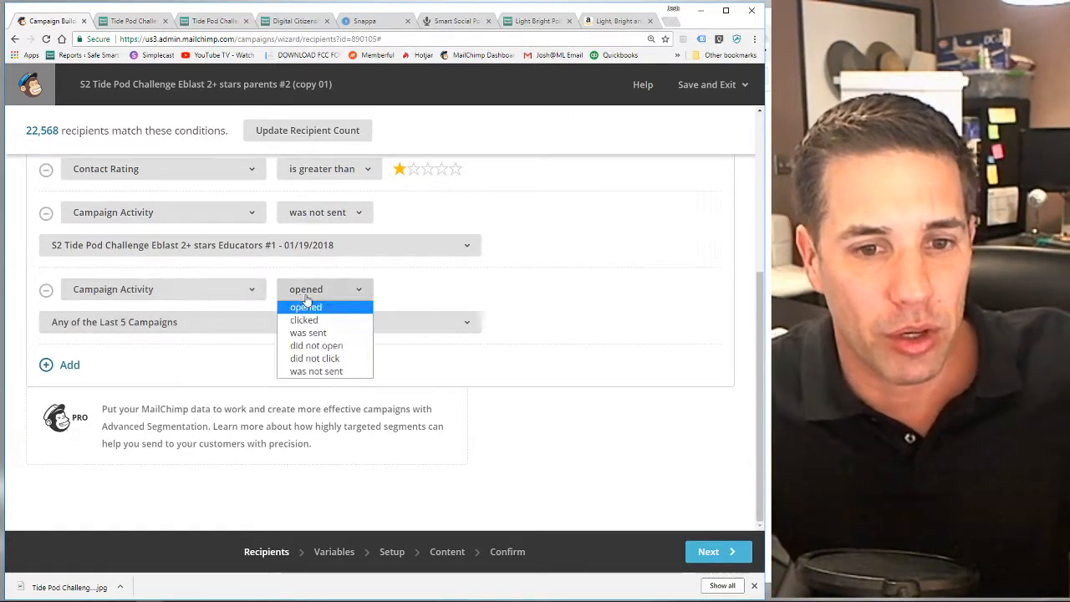
click(322, 372)
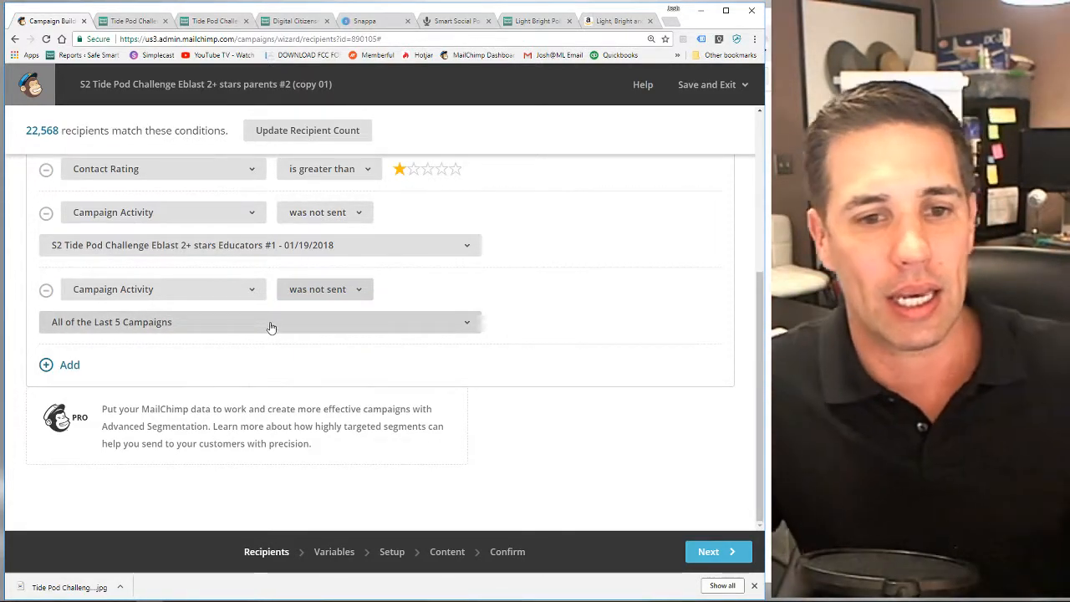
click(272, 326)
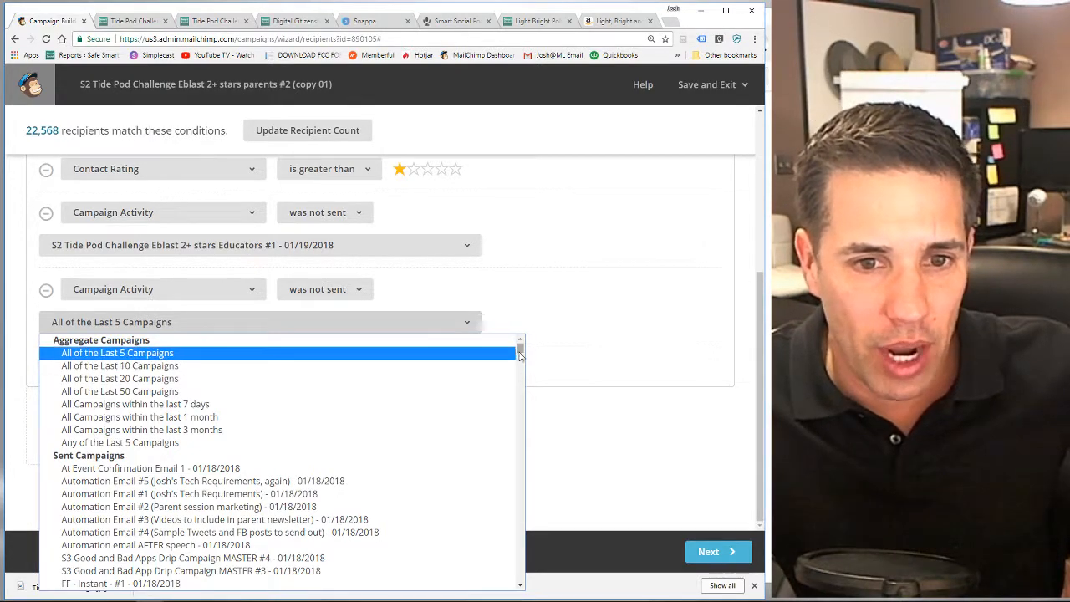
drag(520, 355, 520, 578)
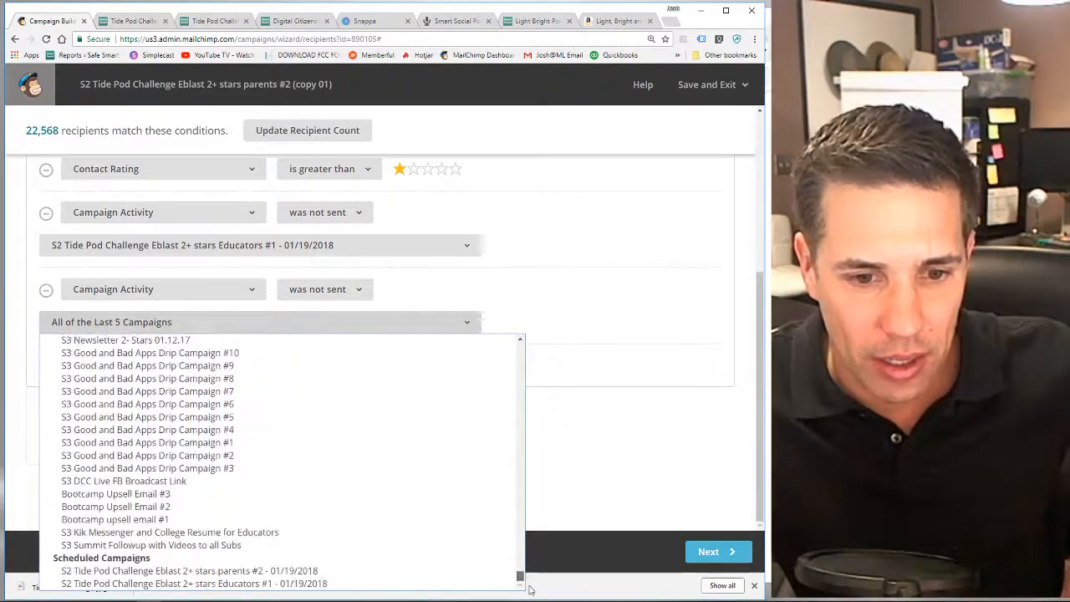
click(269, 573)
scroll(502, 392, up, 1)
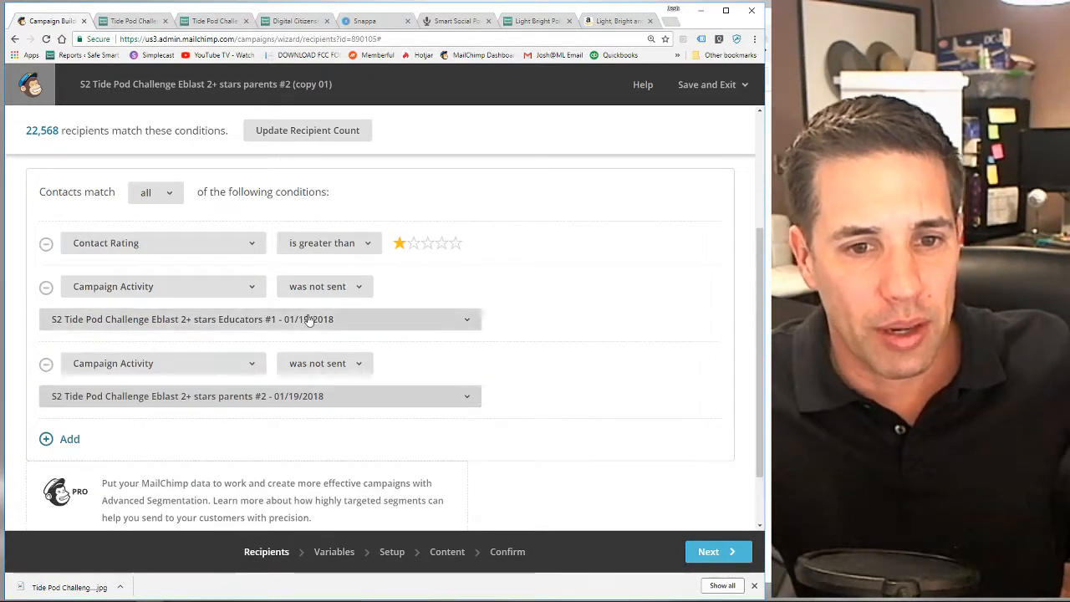
Update the recipient count for the new segment and look over its conditions.
click(413, 244)
scroll(586, 284, up, 1)
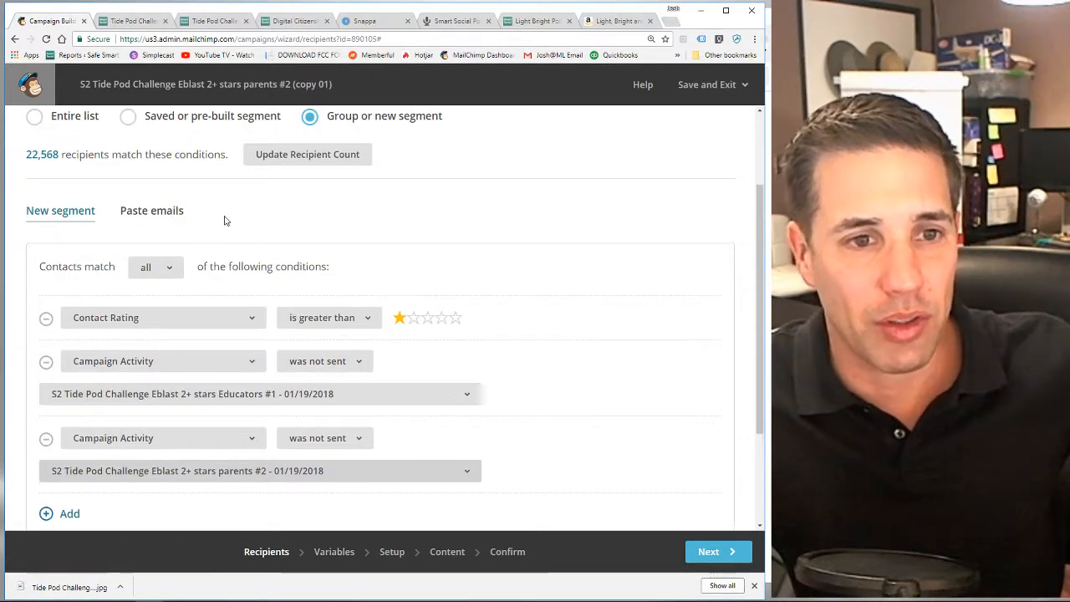
click(291, 154)
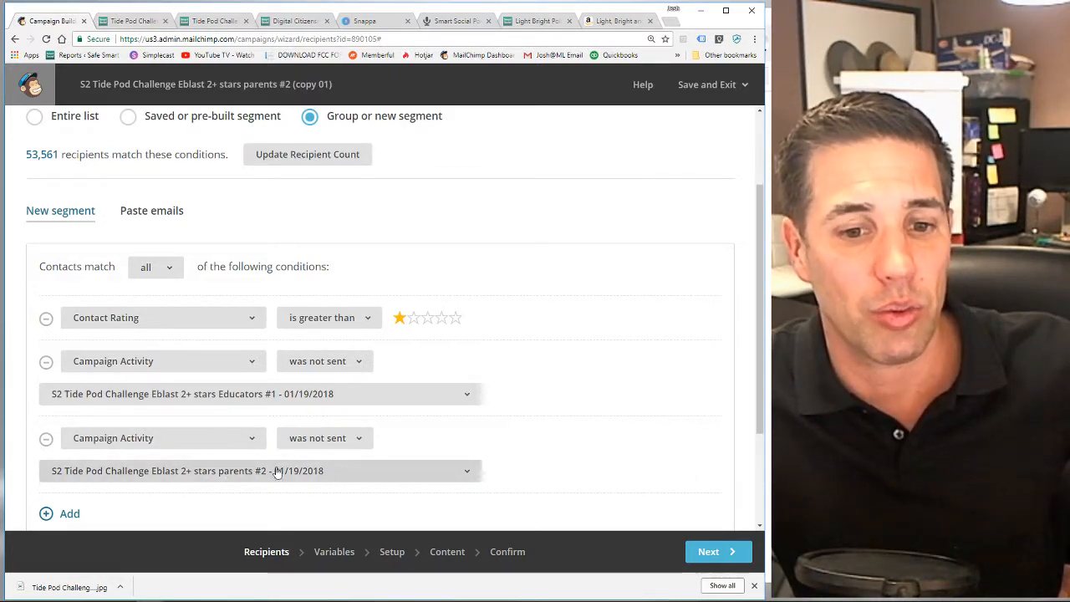
scroll(539, 361, up, 1)
scroll(540, 361, down, 1)
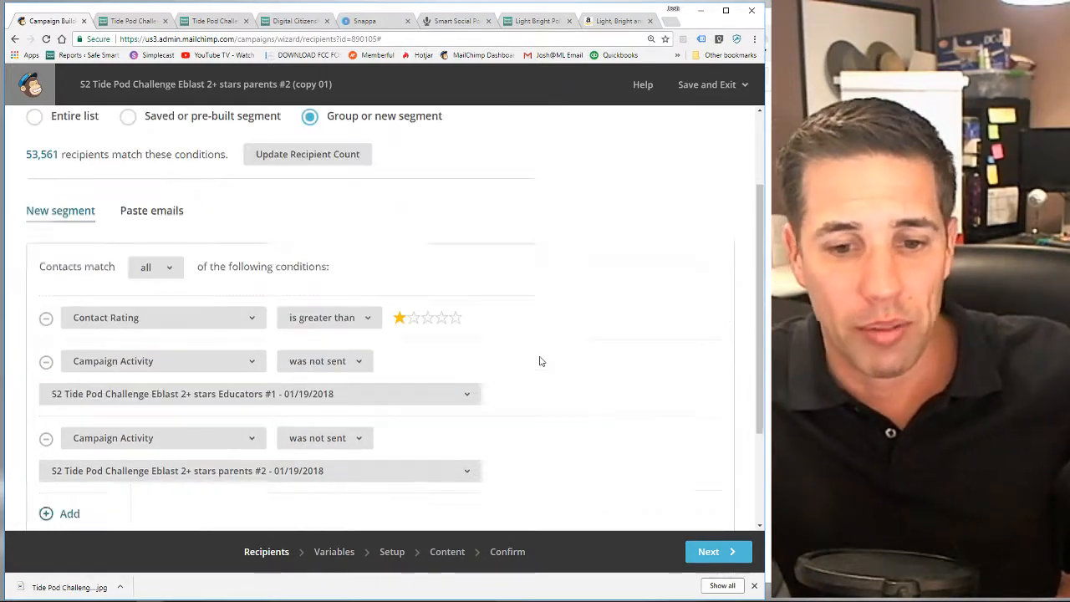
scroll(468, 284, down, 1)
scroll(418, 251, up, 2)
click(352, 229)
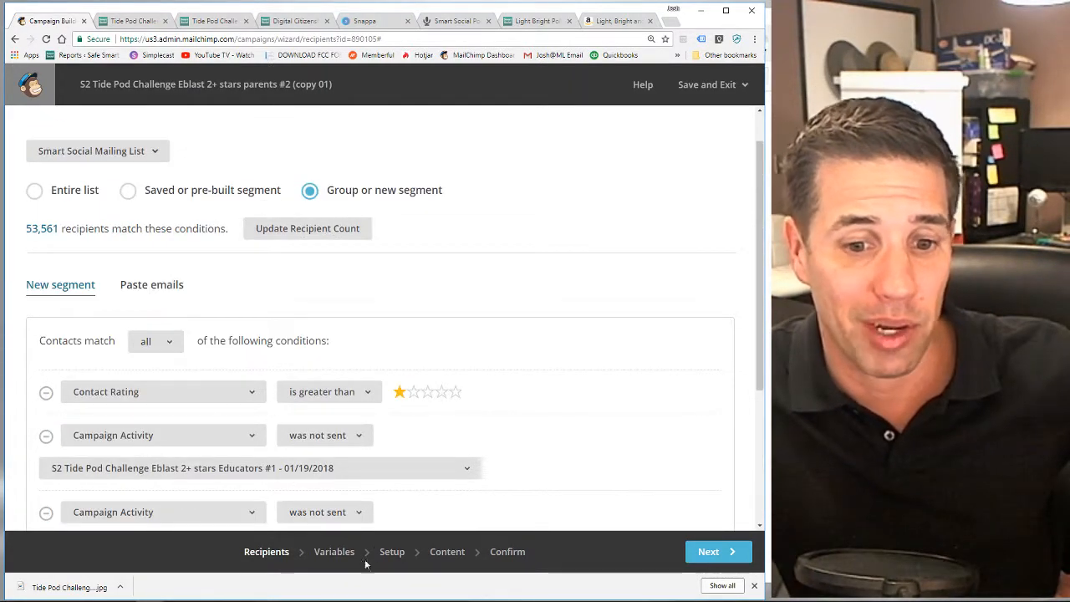
Review the replicated campaign's A/B test variables, test percentage and winning combination settings.
click(336, 553)
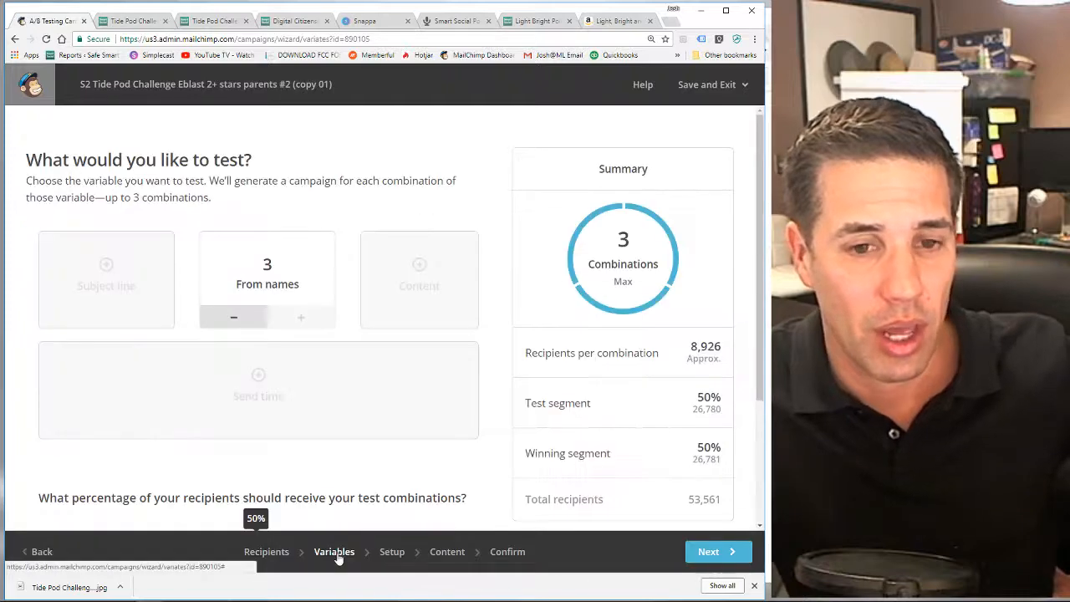
scroll(493, 412, down, 2)
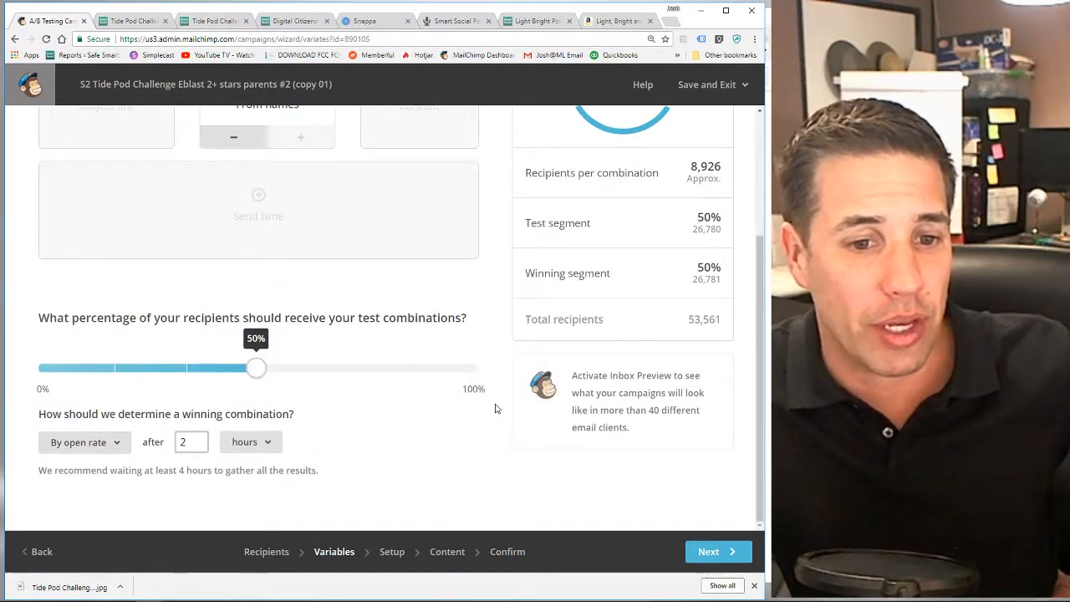
scroll(494, 408, up, 2)
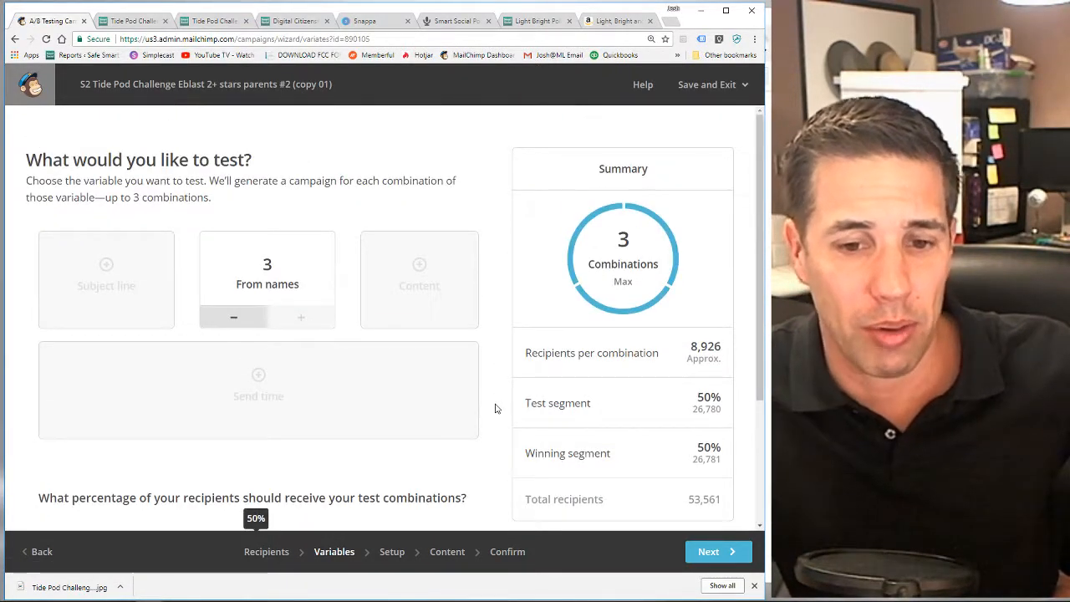
Go to the campaign setup and rename the test as "S2 Tide Pod Challenge Eblast 2+ stars parents #3".
click(391, 552)
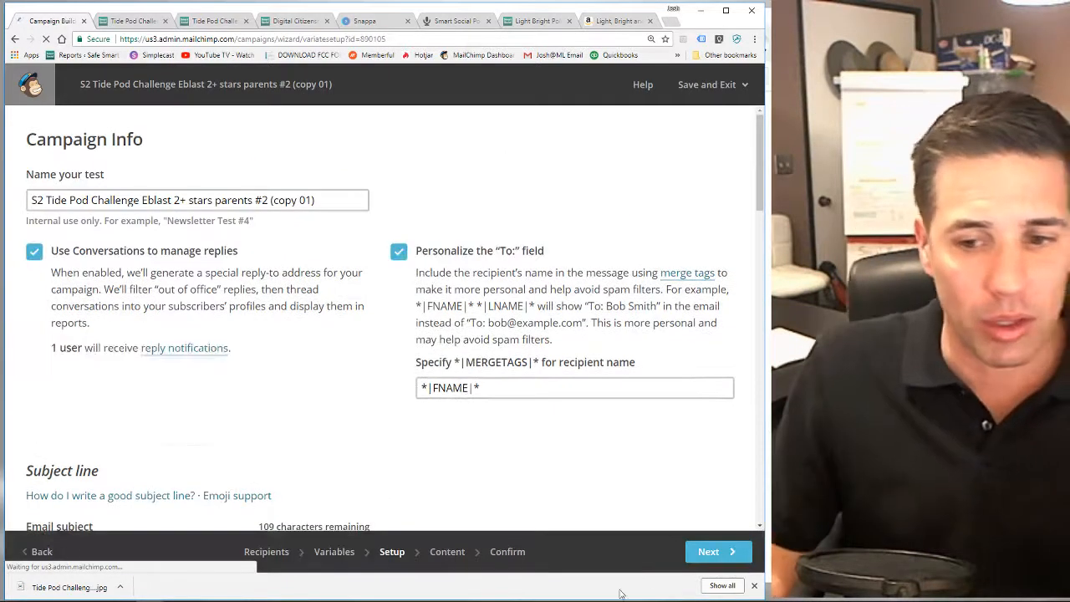
click(754, 585)
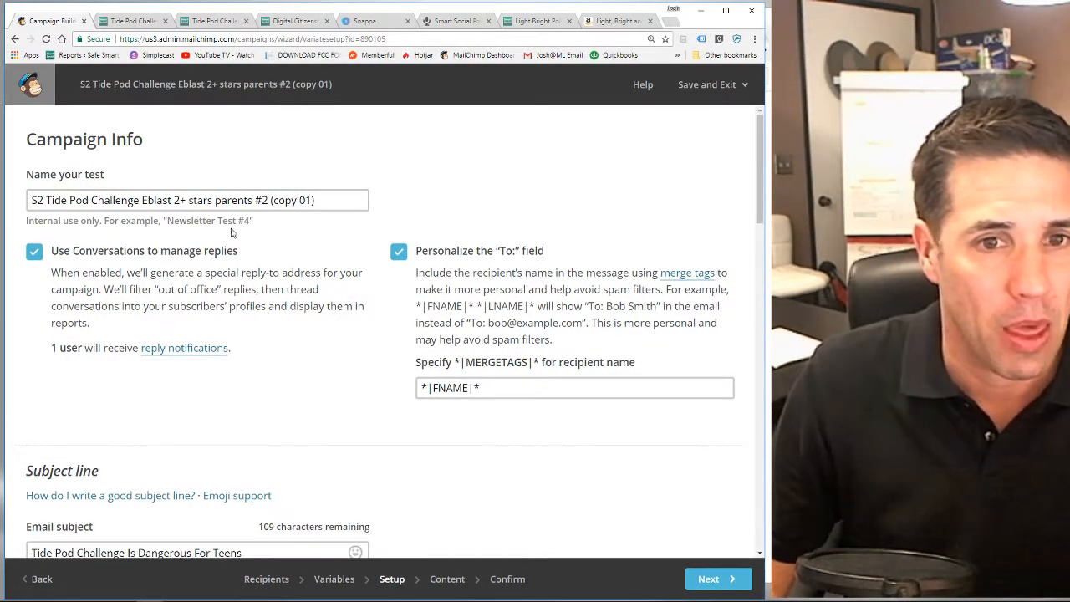
drag(261, 200, 340, 194)
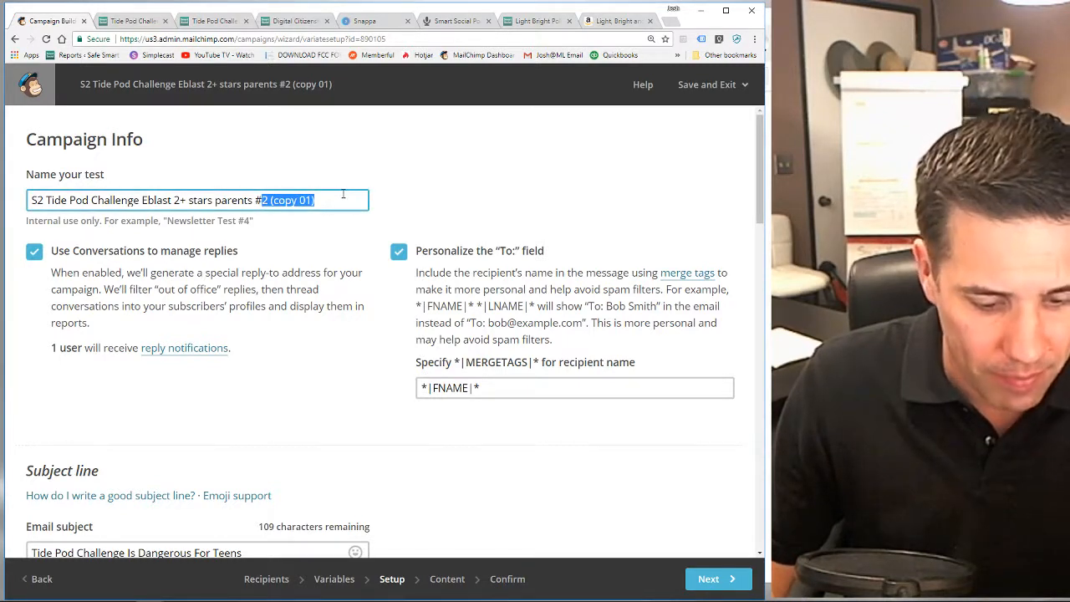
text(3)
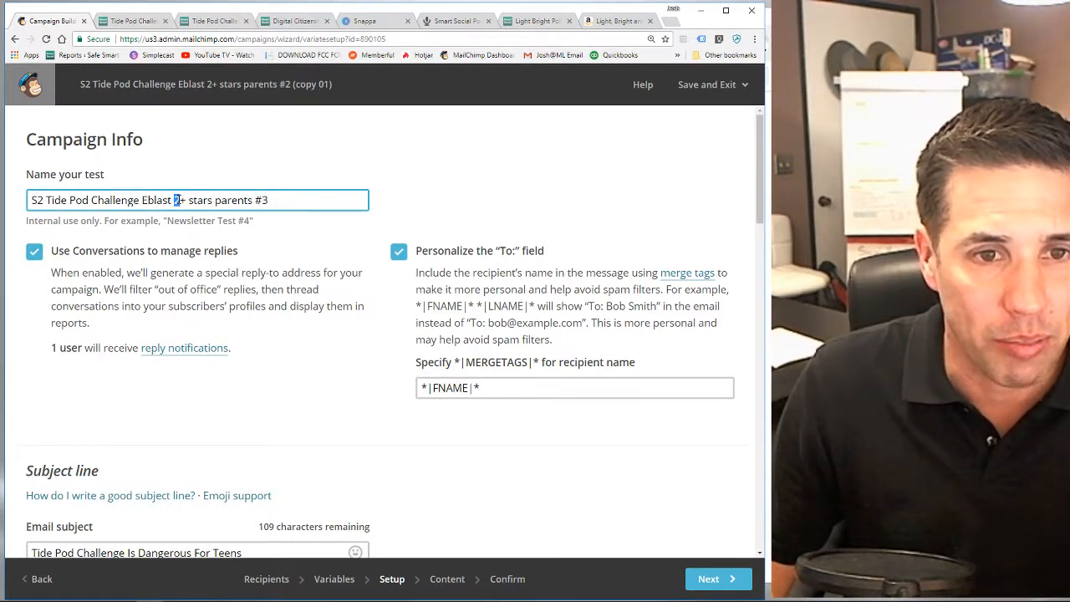
text(1)
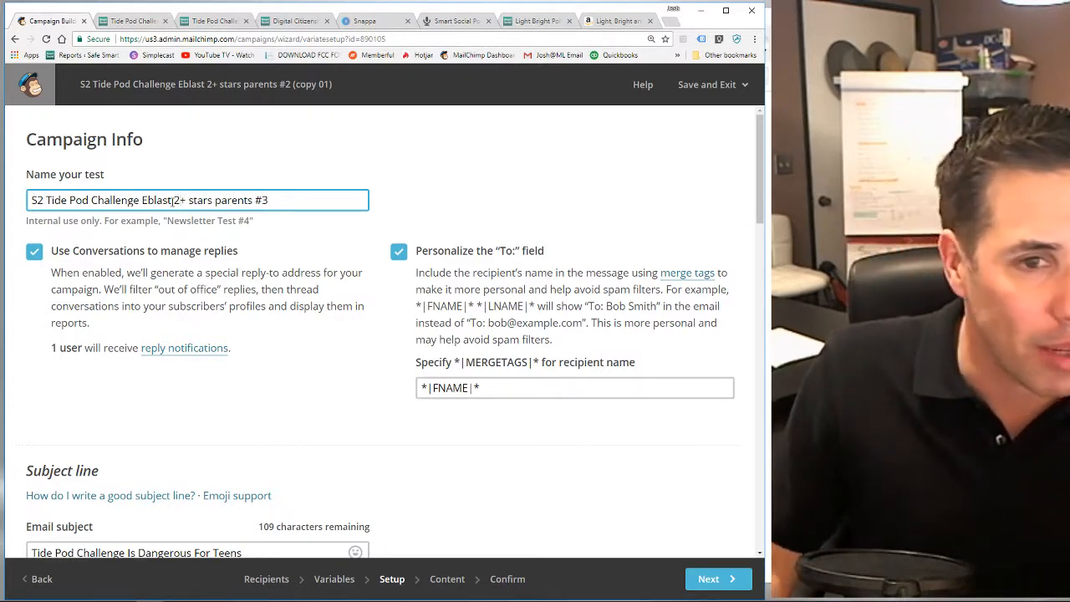
click(373, 307)
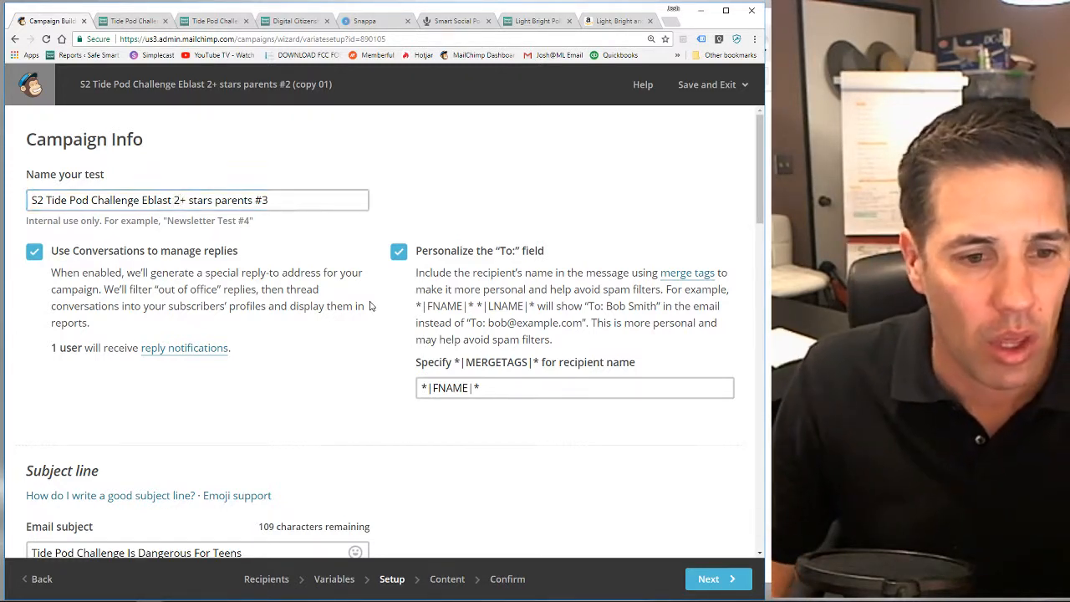
Check the from-name variations and tracking options, and turn off e-commerce link tracking.
scroll(372, 307, down, 3)
scroll(442, 335, down, 12)
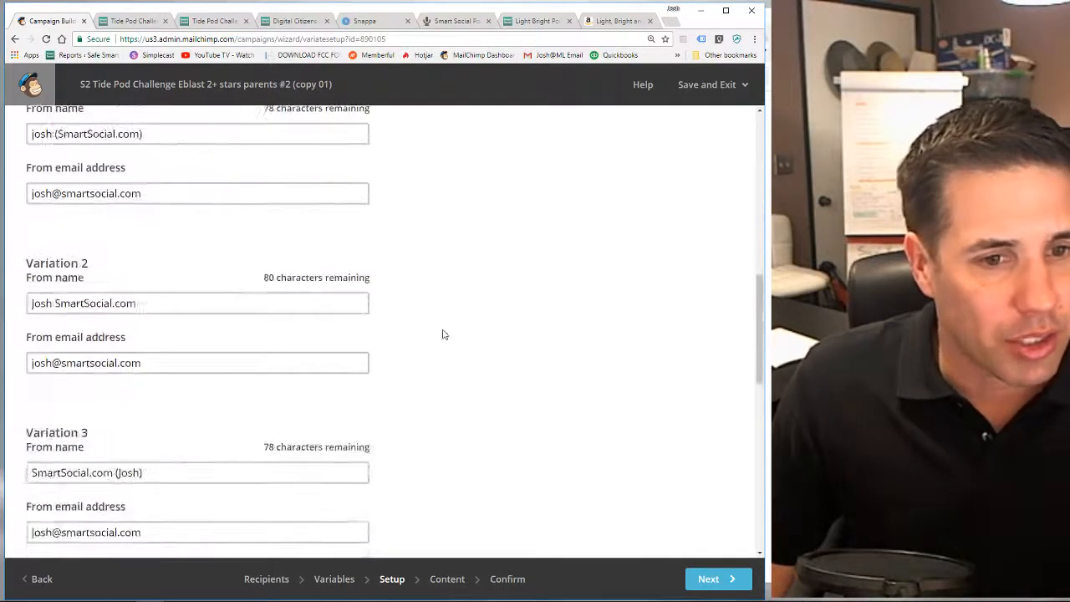
scroll(440, 336, up, 3)
scroll(441, 336, down, 3)
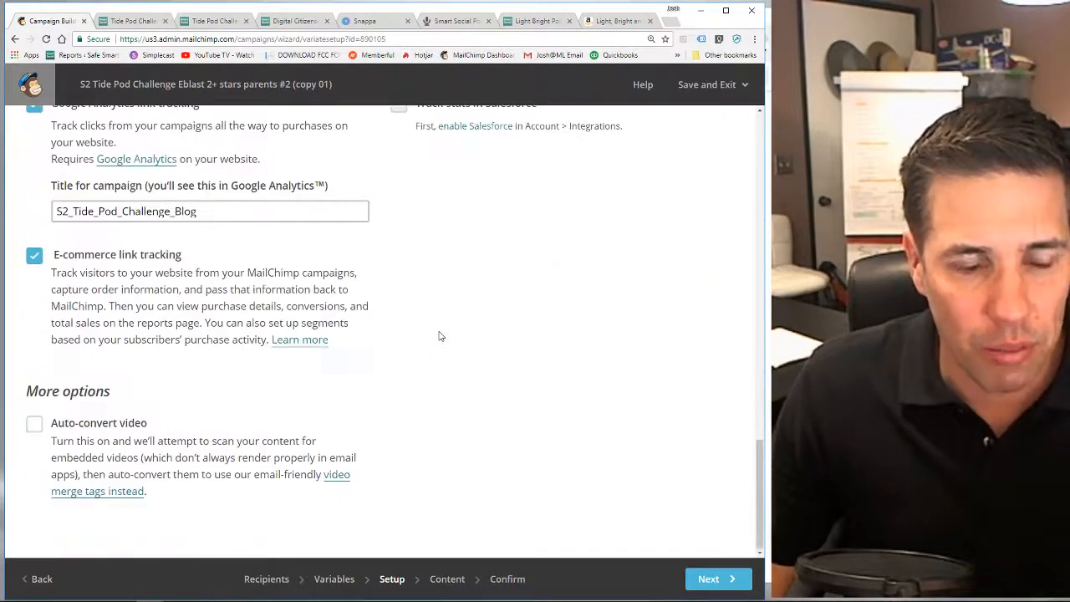
click(32, 259)
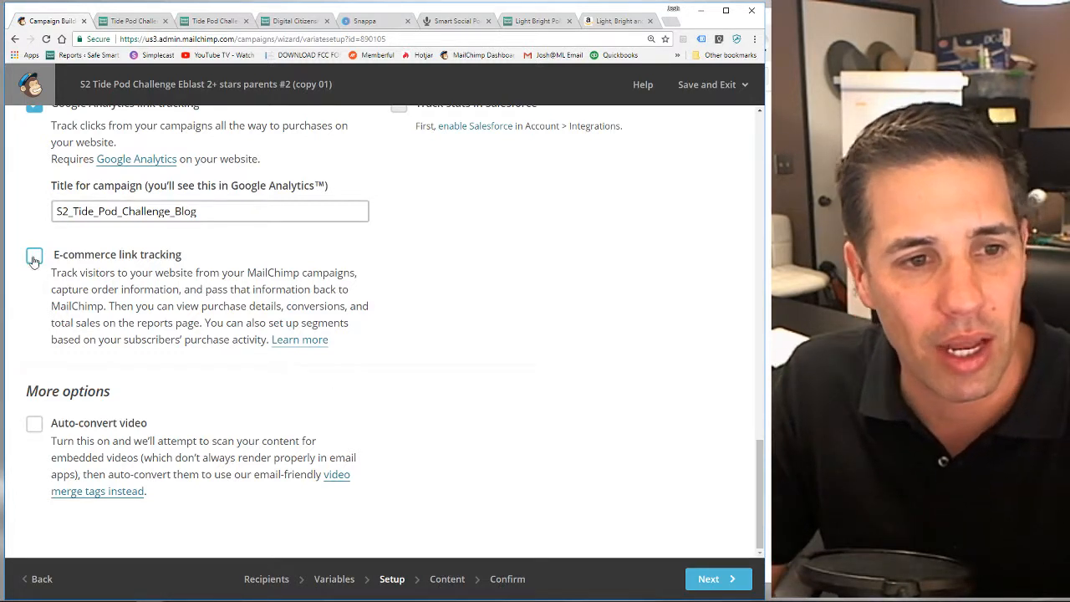
Review the #3 campaign's email content and its confirmation checklist.
click(447, 578)
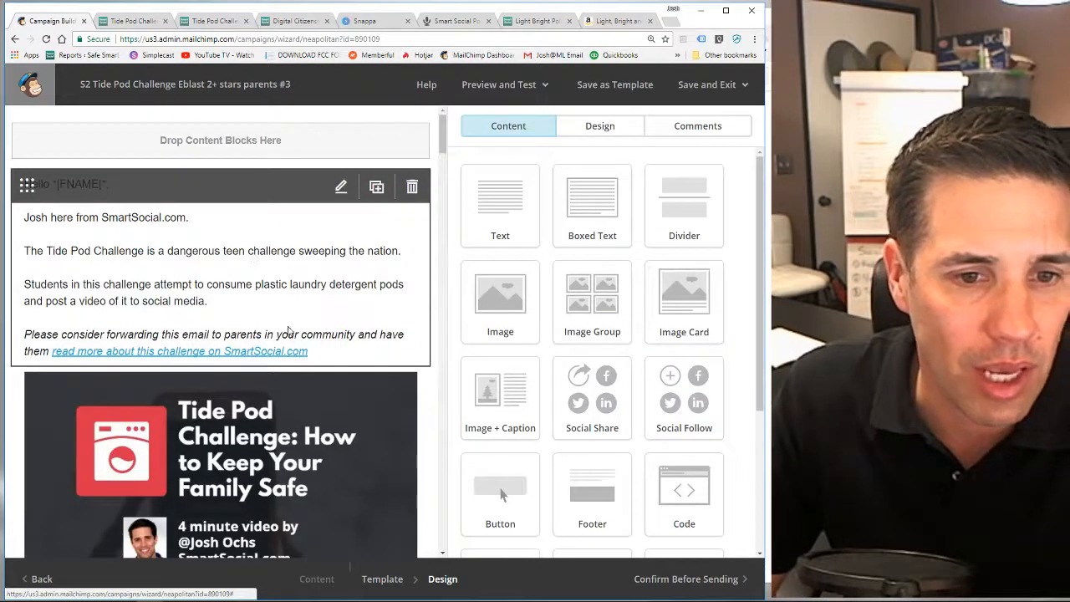
scroll(288, 330, down, 8)
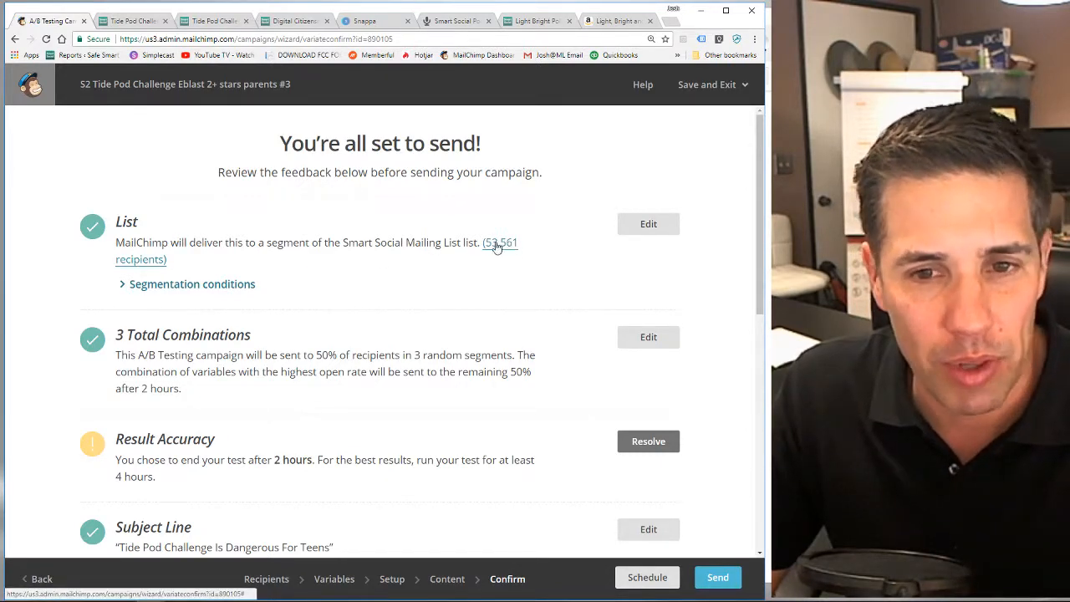
scroll(225, 336, down, 7)
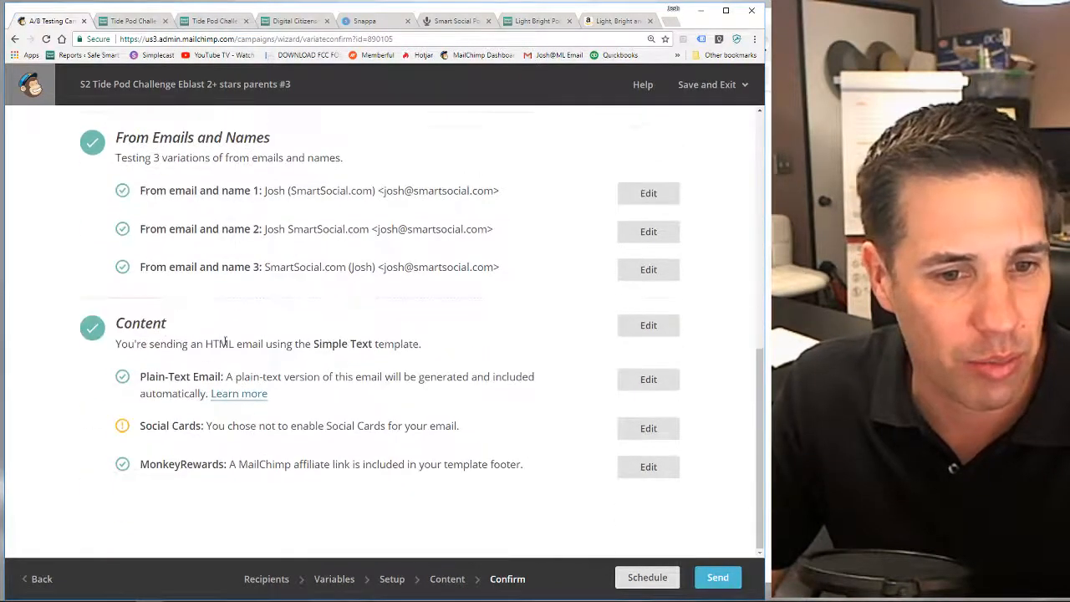
Start scheduling the parents #3 campaign and set its delivery date to January 19 2018.
click(647, 577)
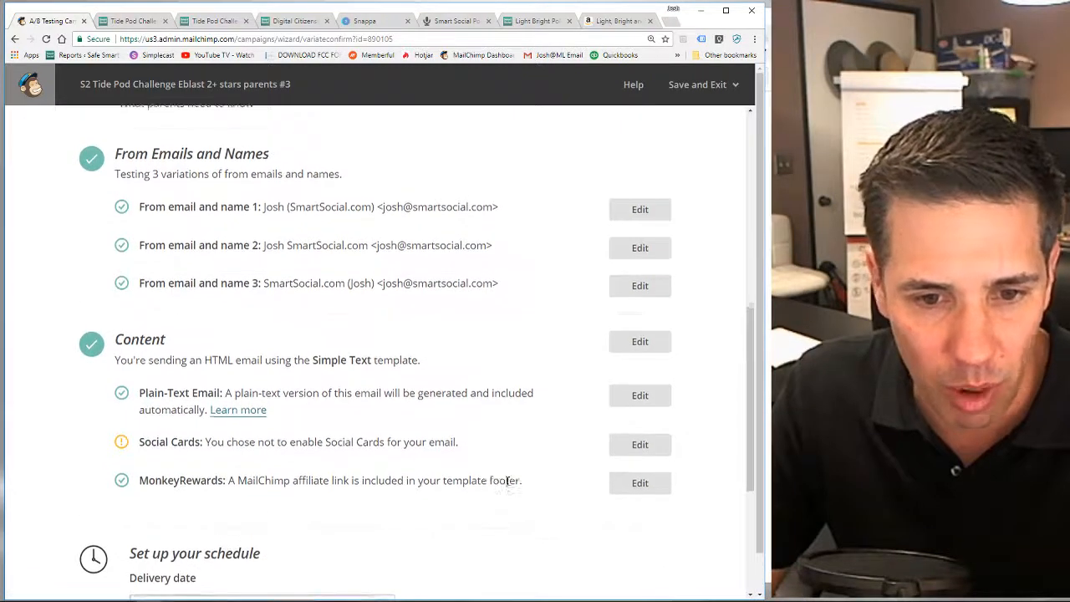
click(382, 473)
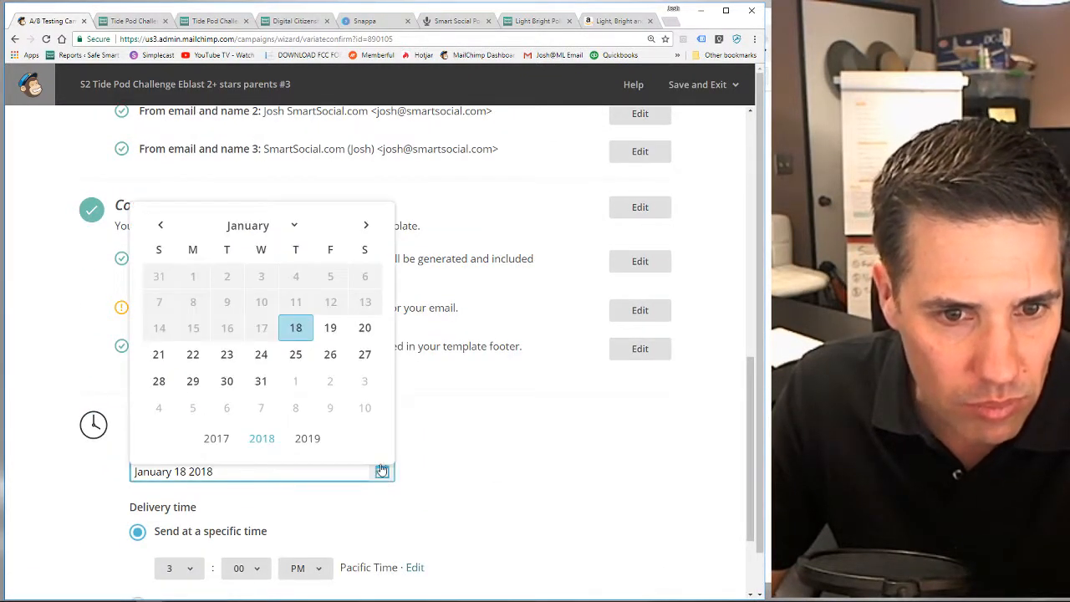
click(330, 327)
scroll(552, 343, down, 2)
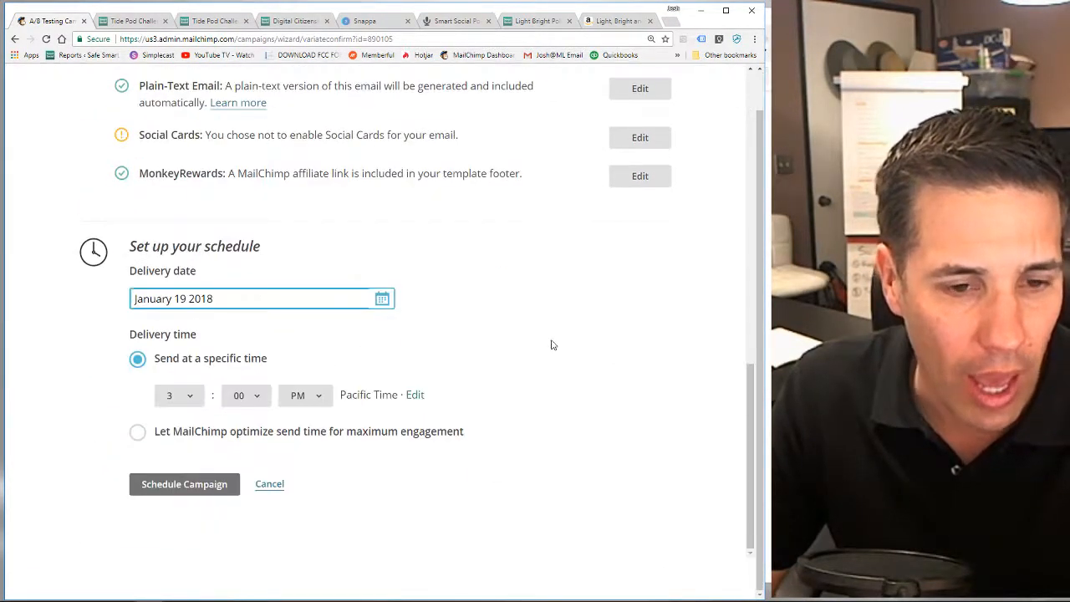
Set the campaign's specific delivery time to 10:30 AM Pacific Time.
click(173, 398)
click(173, 399)
click(305, 394)
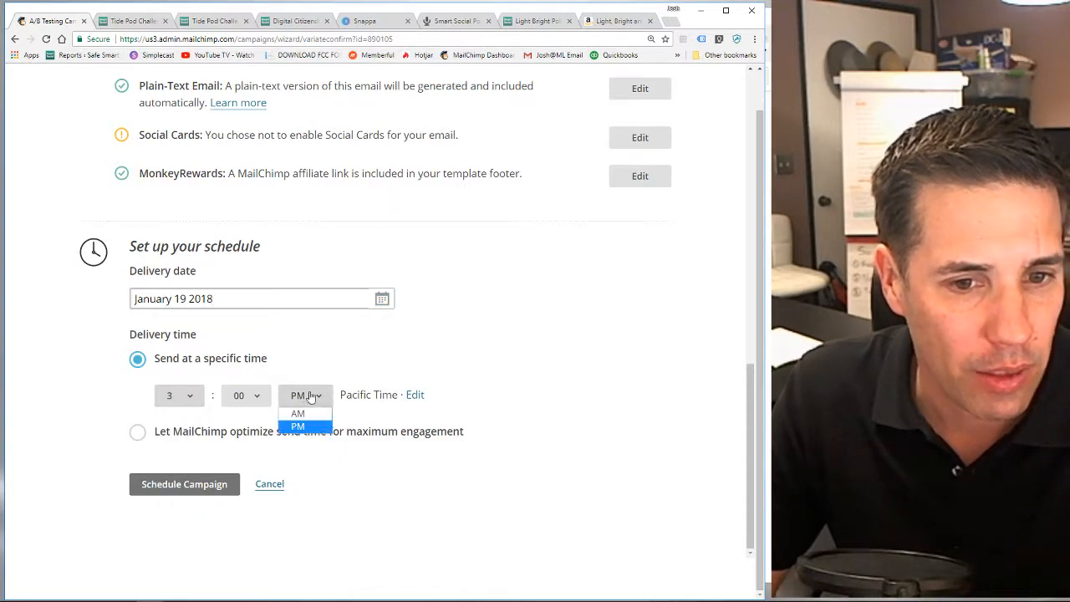
click(303, 415)
click(188, 392)
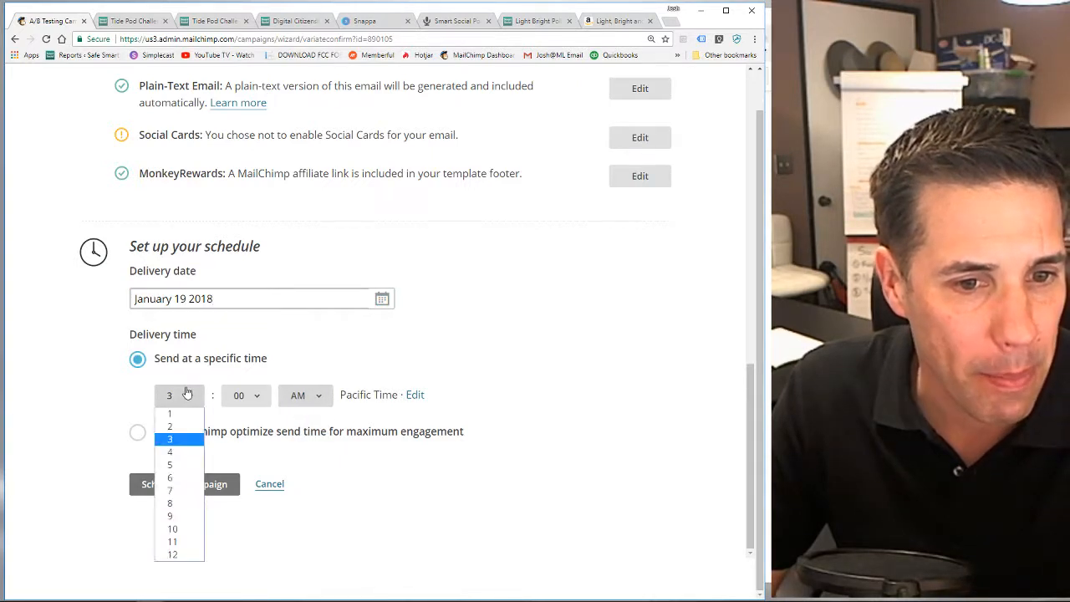
click(182, 529)
click(246, 396)
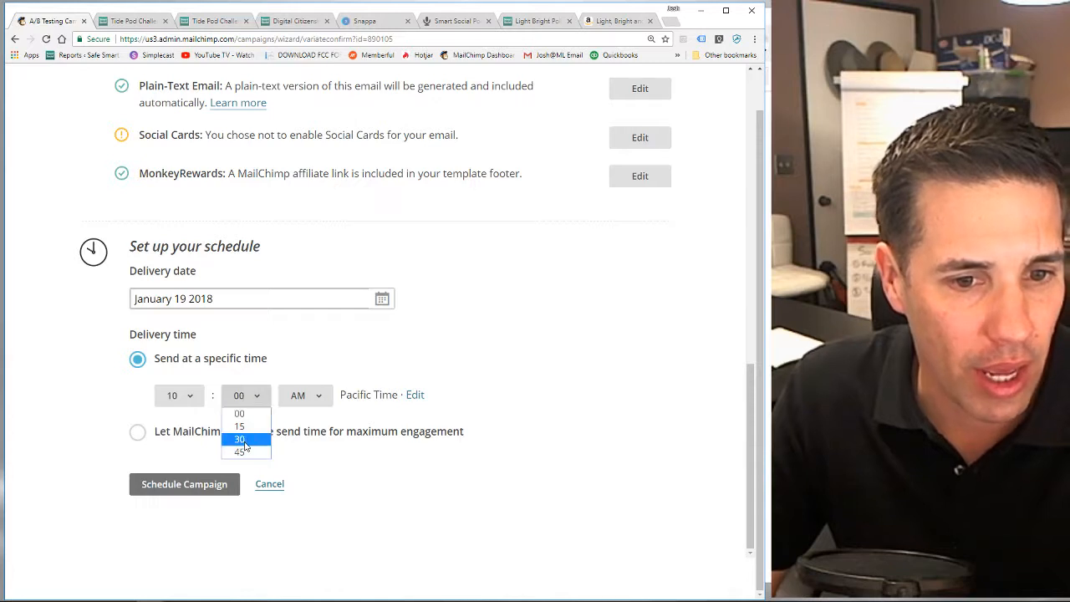
click(467, 435)
click(468, 435)
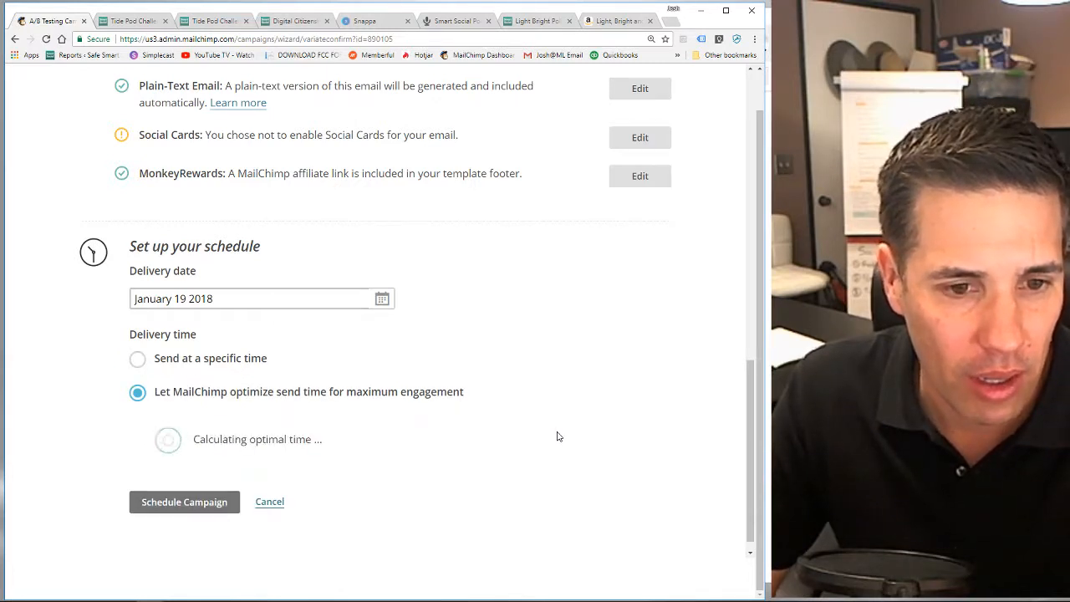
click(138, 360)
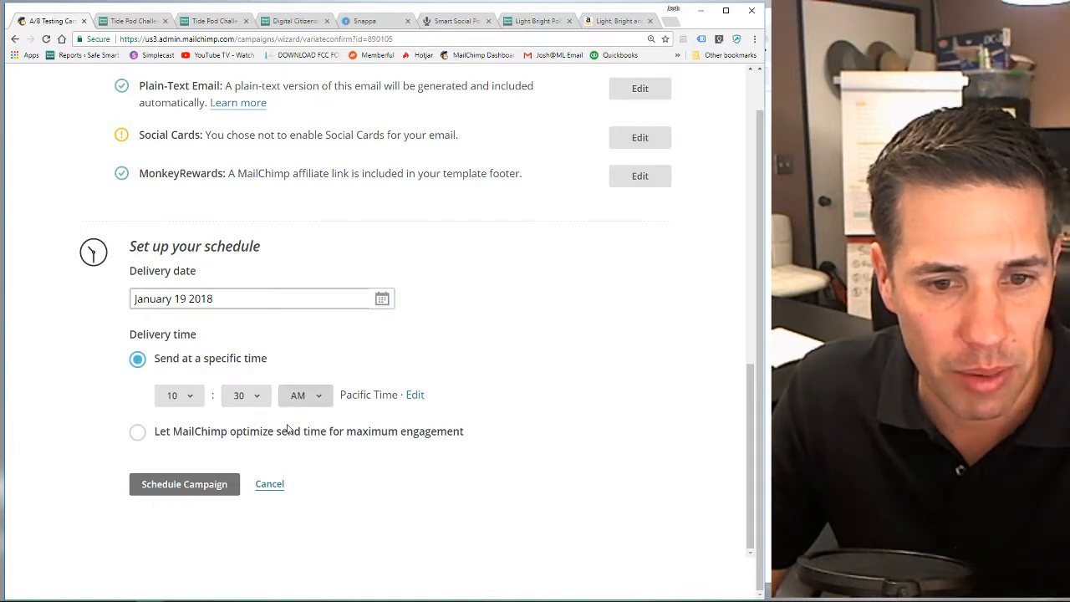
Schedule the parents #3 campaign with these settings and return to the campaigns list.
click(200, 488)
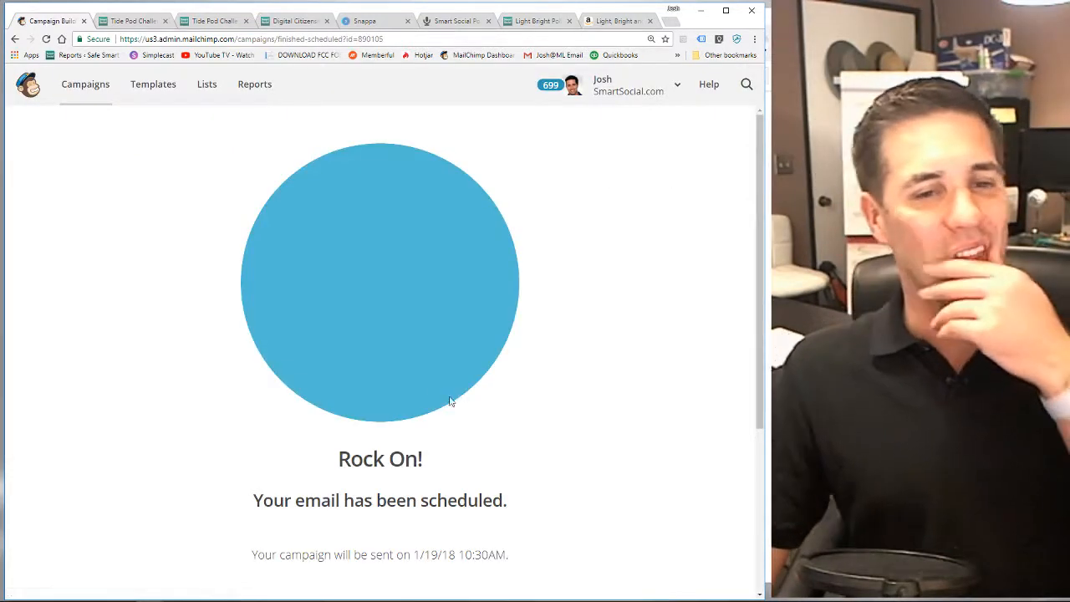
click(95, 96)
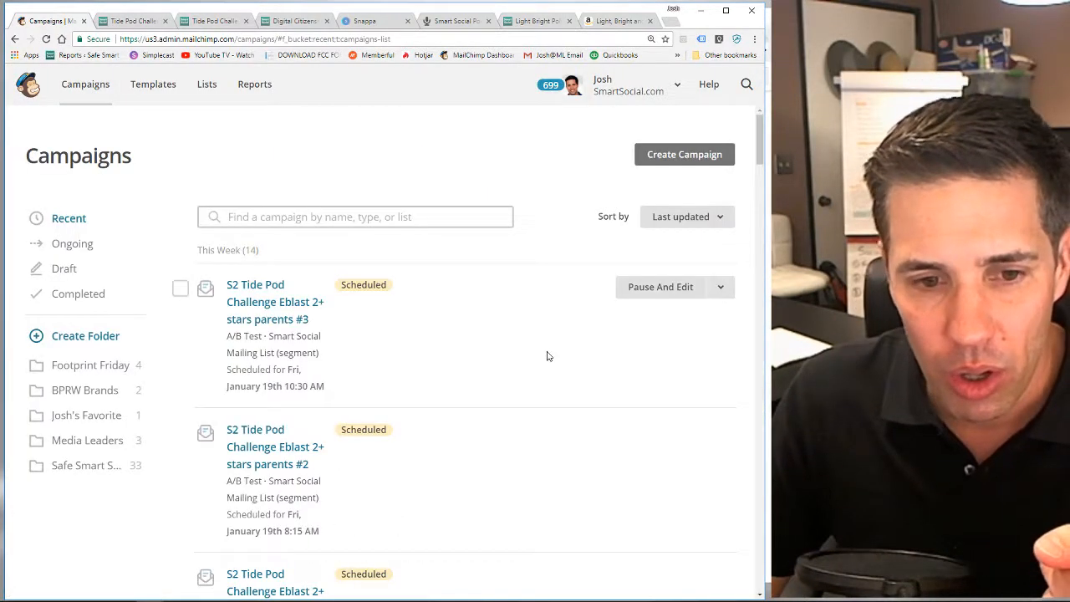
Pause the "S2 Tide Pod Challenge Eblast 2+ stars parents #2" campaign for editing and make sure e-commerce link tracking is off in its setup.
scroll(547, 356, down, 2)
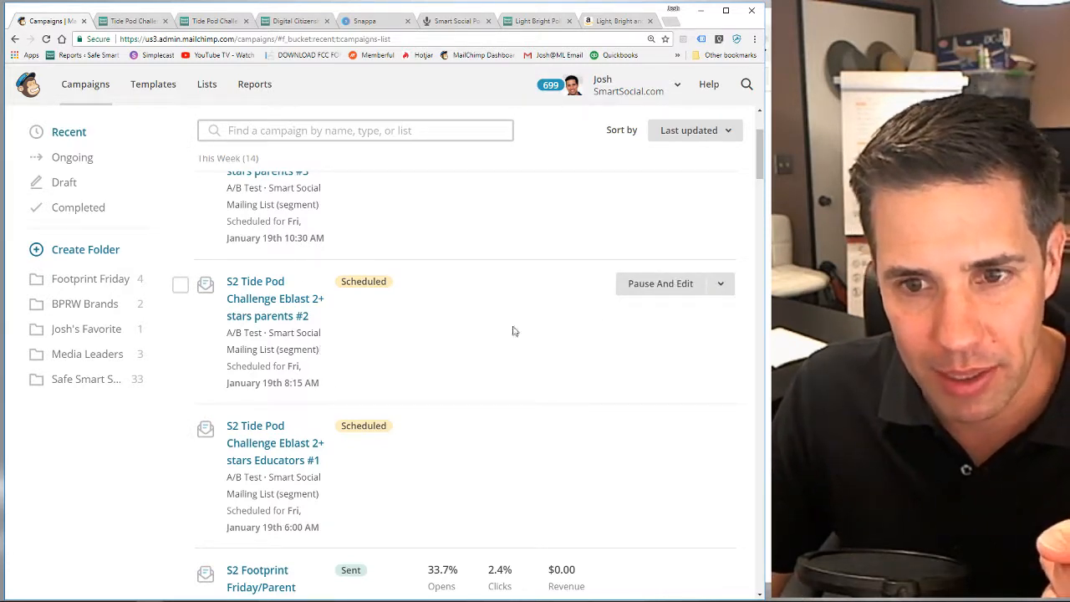
click(671, 288)
click(188, 391)
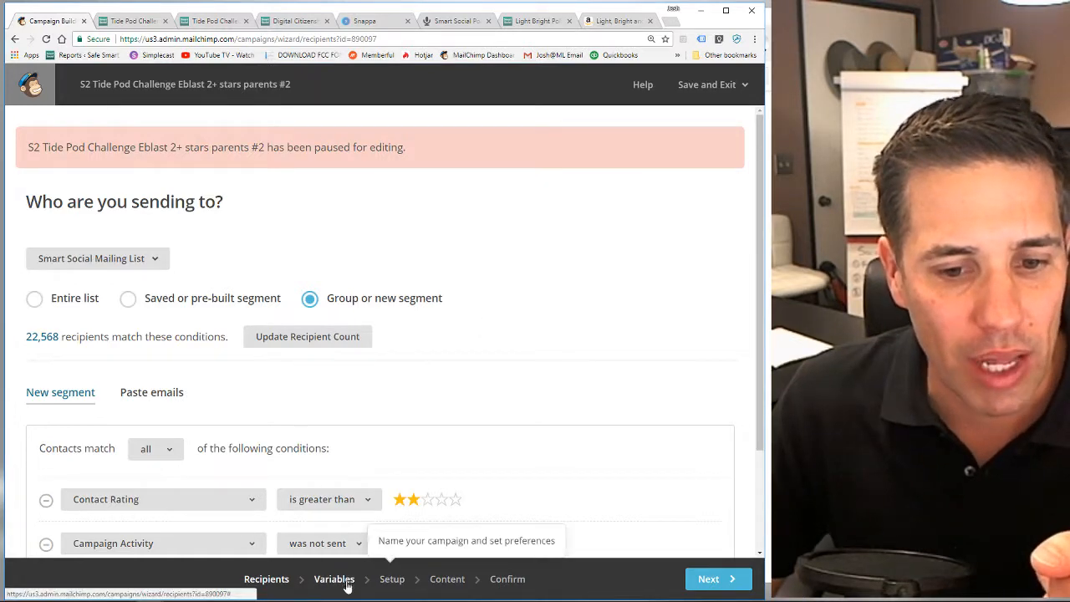
click(386, 588)
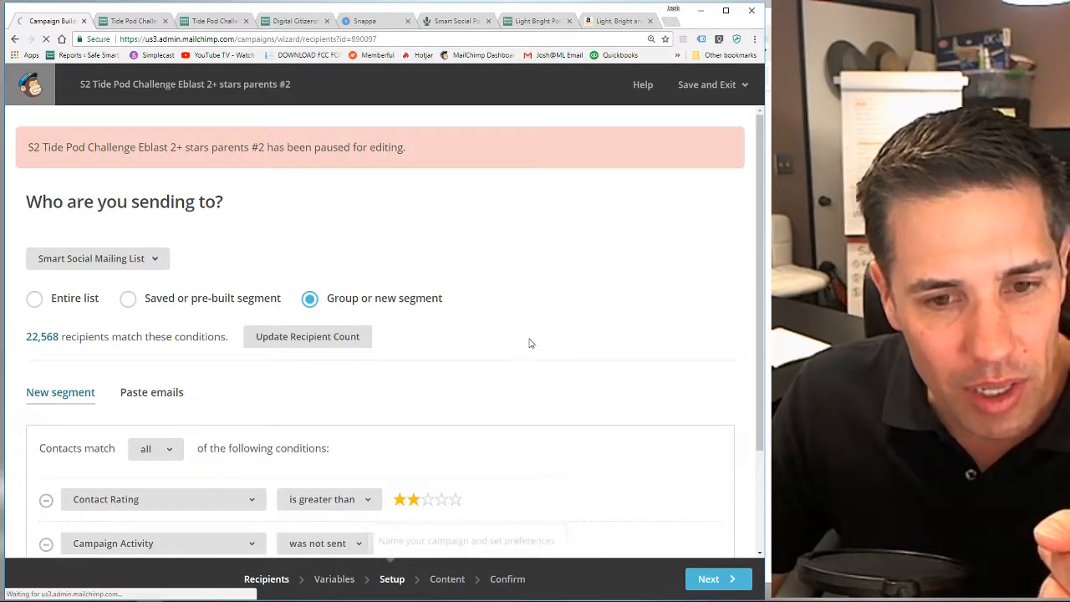
scroll(568, 340, down, 15)
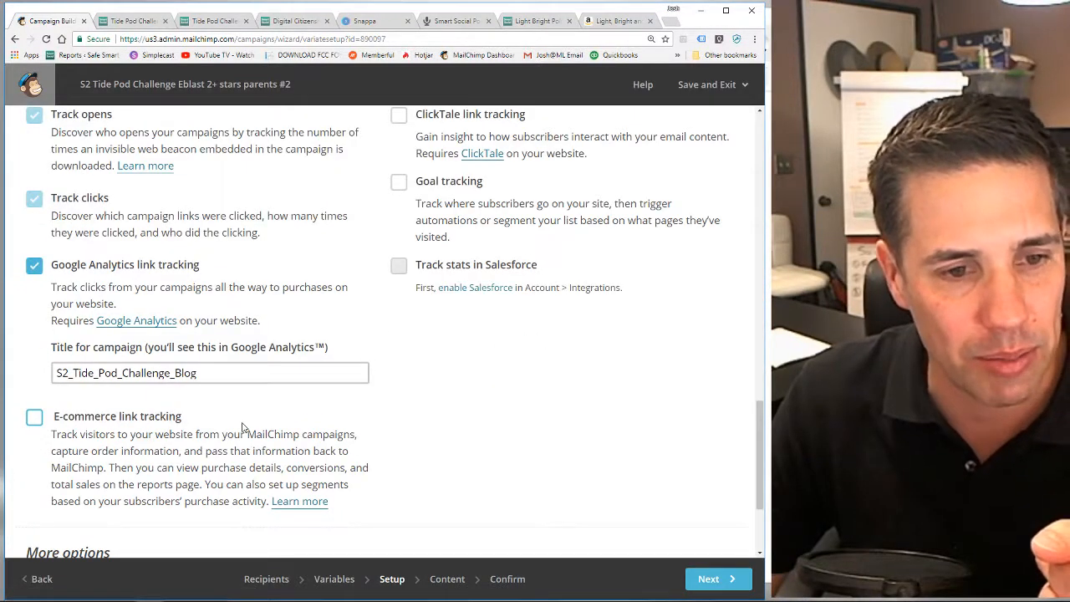
Reschedule the parents #2 campaign for 1/19/18 at 8:15 AM and return to the campaigns list.
click(508, 580)
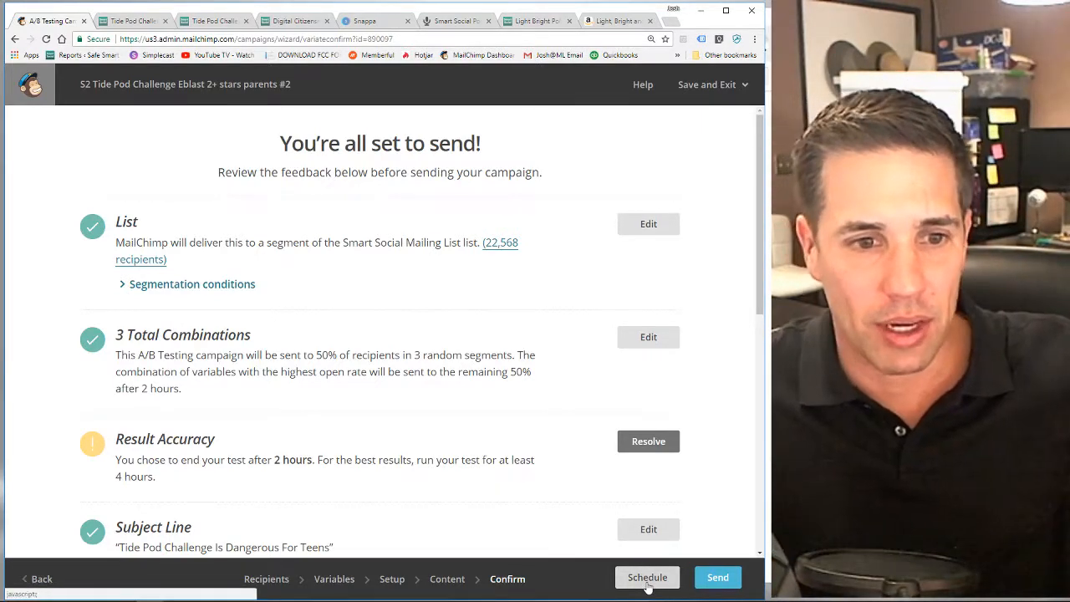
click(648, 577)
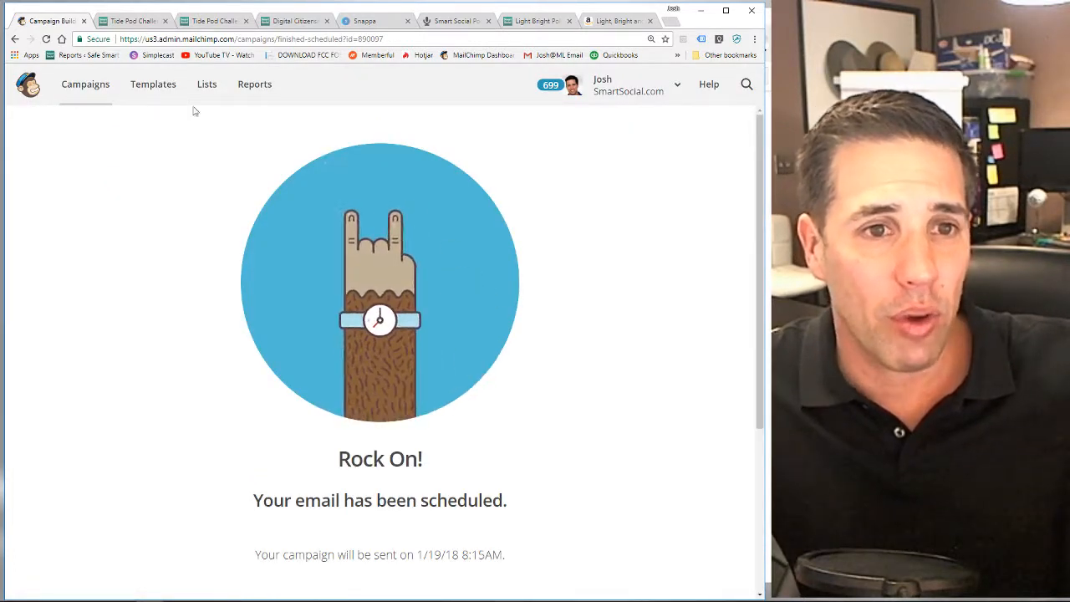
click(83, 87)
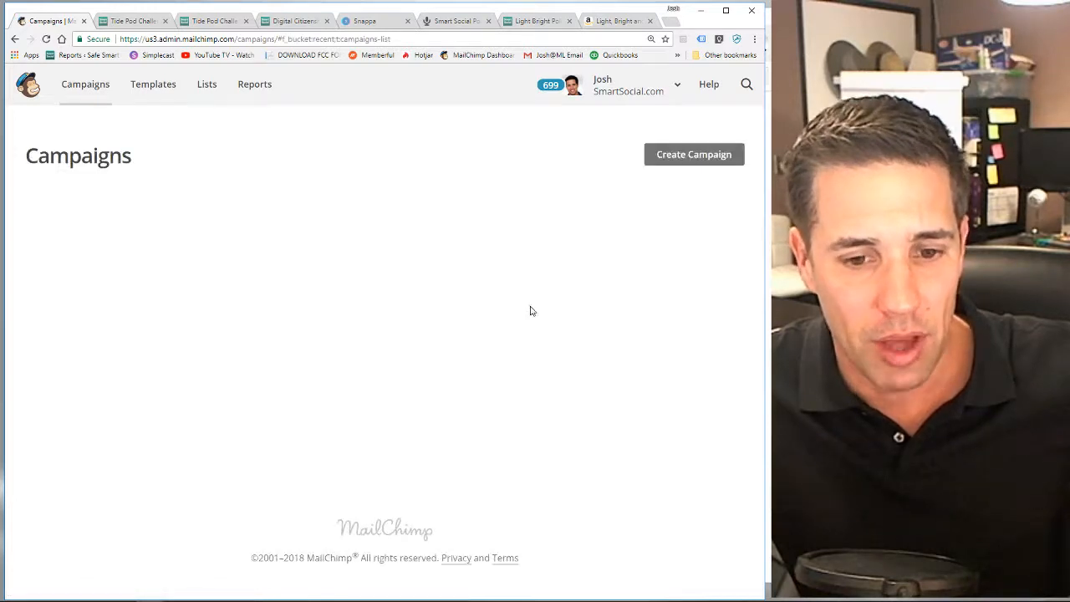
Review the scheduled send times of the three Tide Pod Challenge campaigns in the campaigns list.
scroll(306, 411, down, 2)
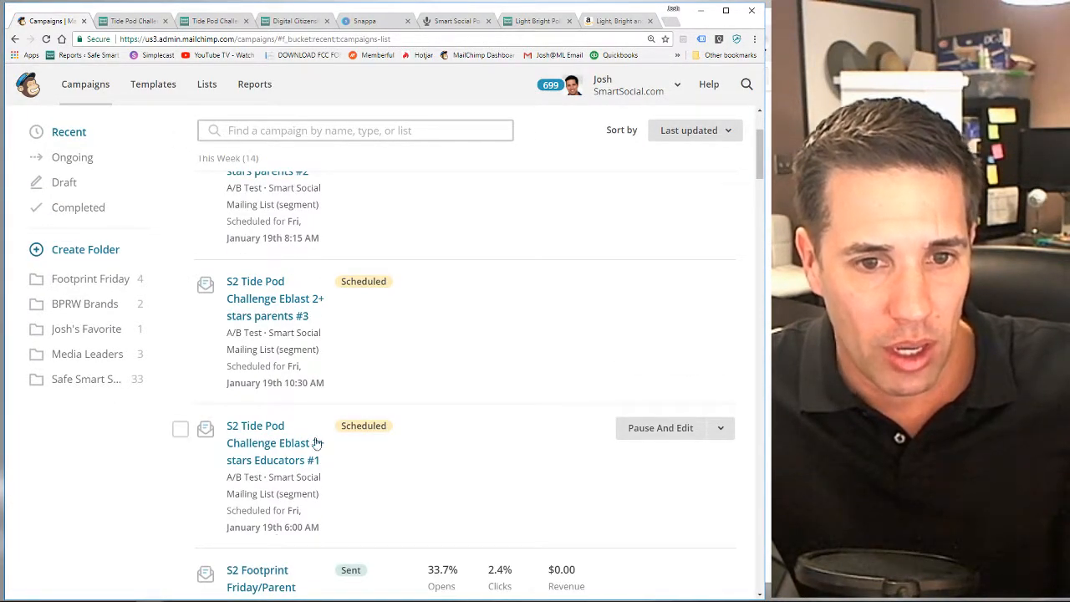
scroll(318, 443, up, 2)
drag(283, 387, 345, 388)
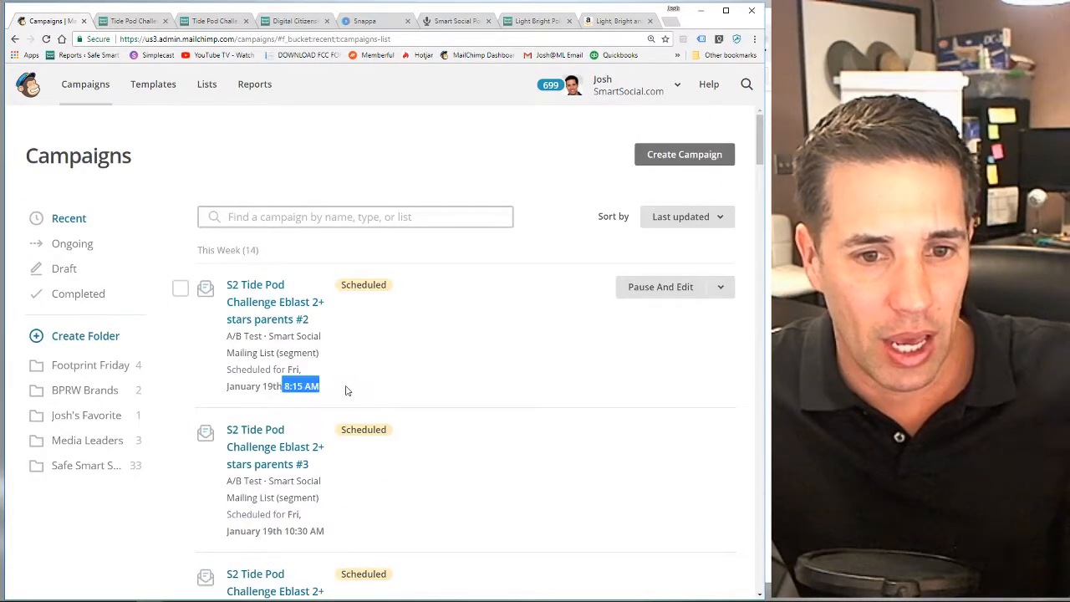
click(345, 387)
drag(286, 532, 337, 544)
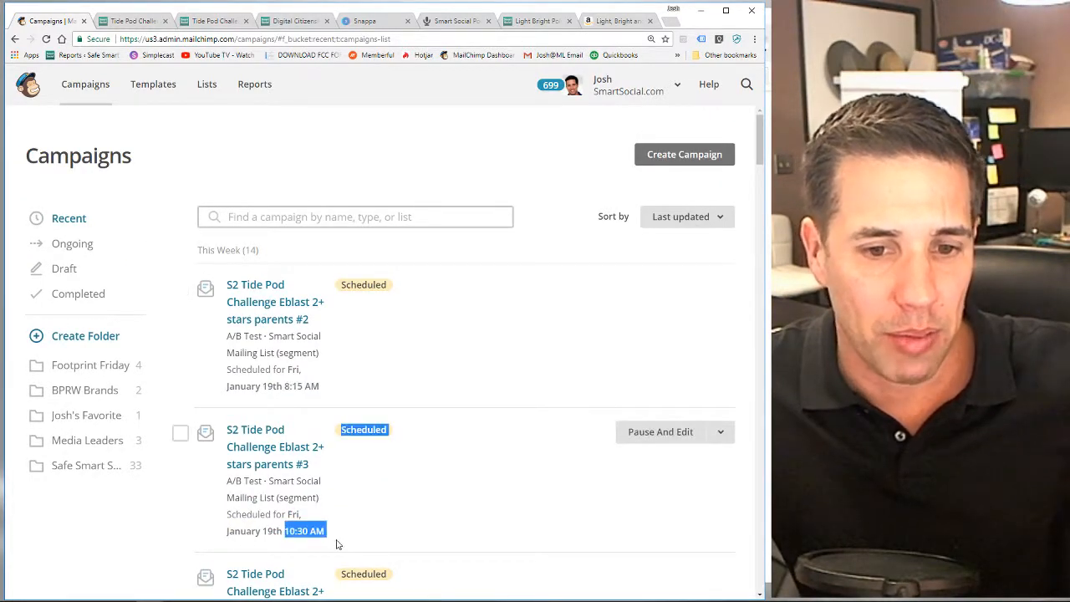
click(343, 539)
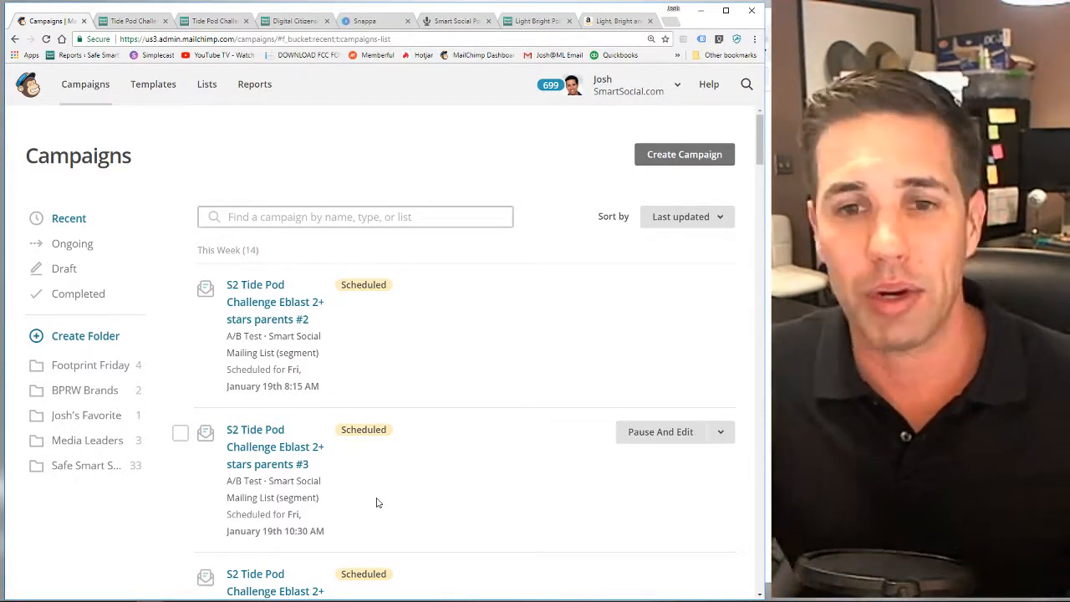
Open the smartsocial.com website in a new browser tab.
click(672, 21)
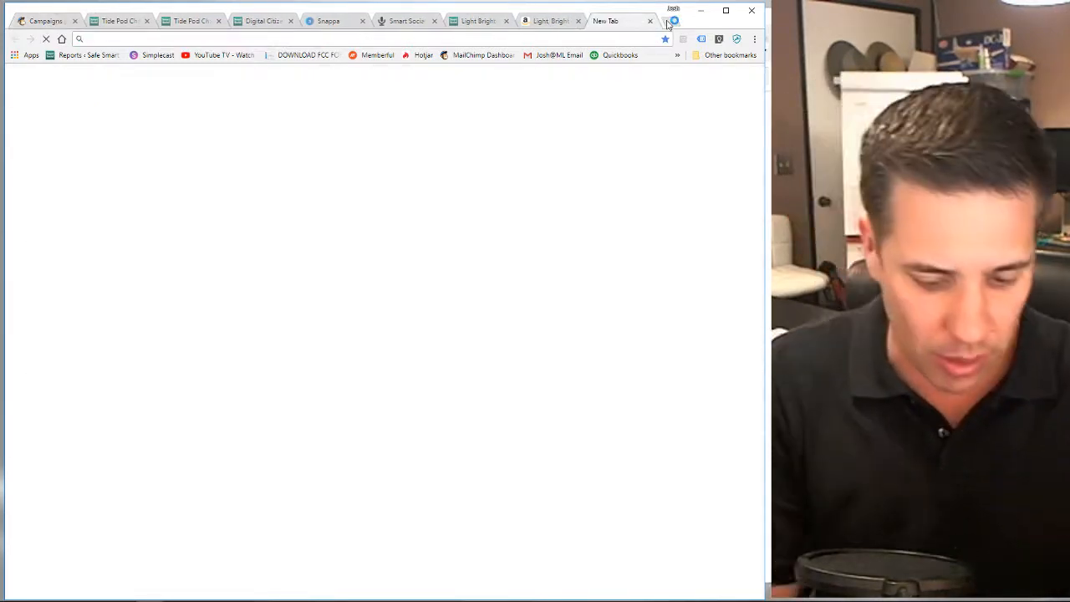
text(smartsocial.com)
key(Return)
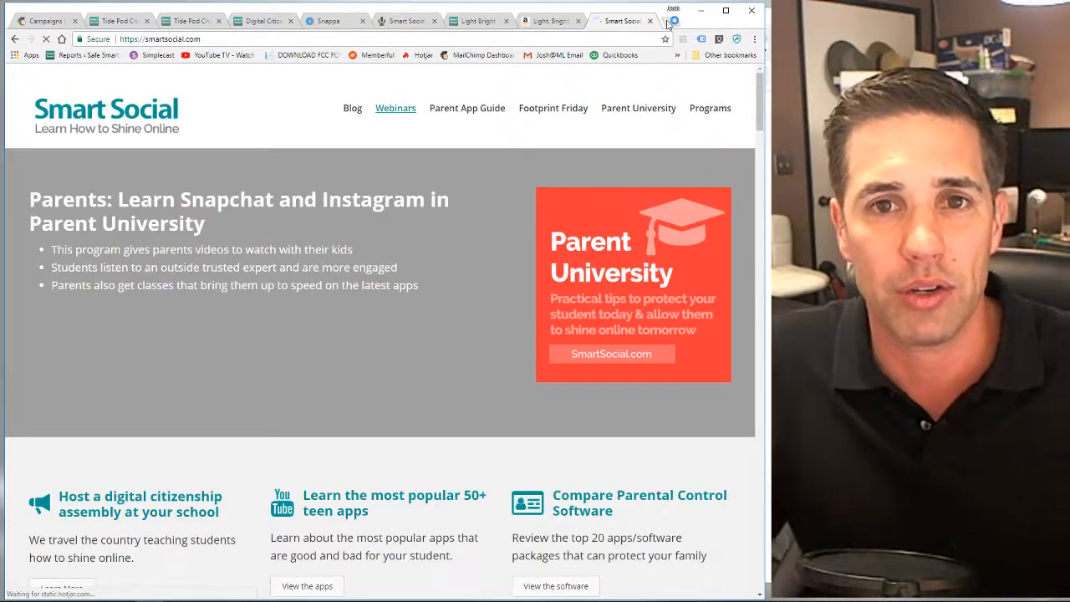